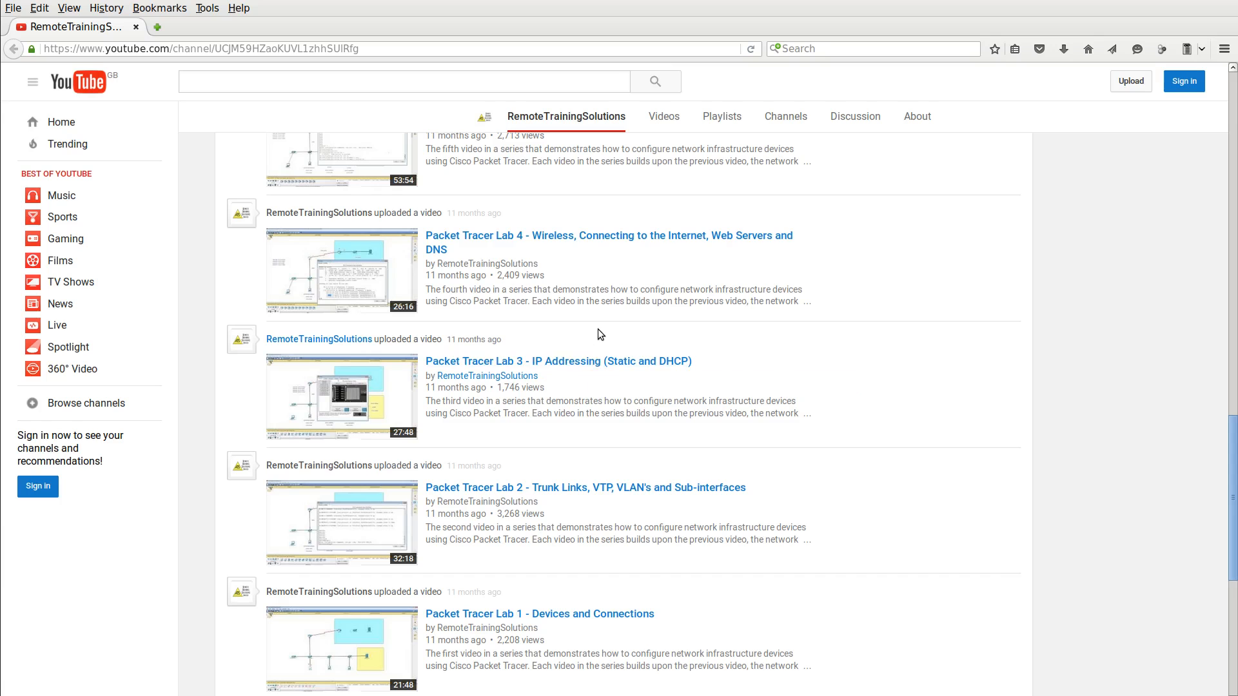
- Look through the earlier Packet Tracer lab videos listed on the RemoteTrainingSolutions channel
scroll(568, 306, up, 1)
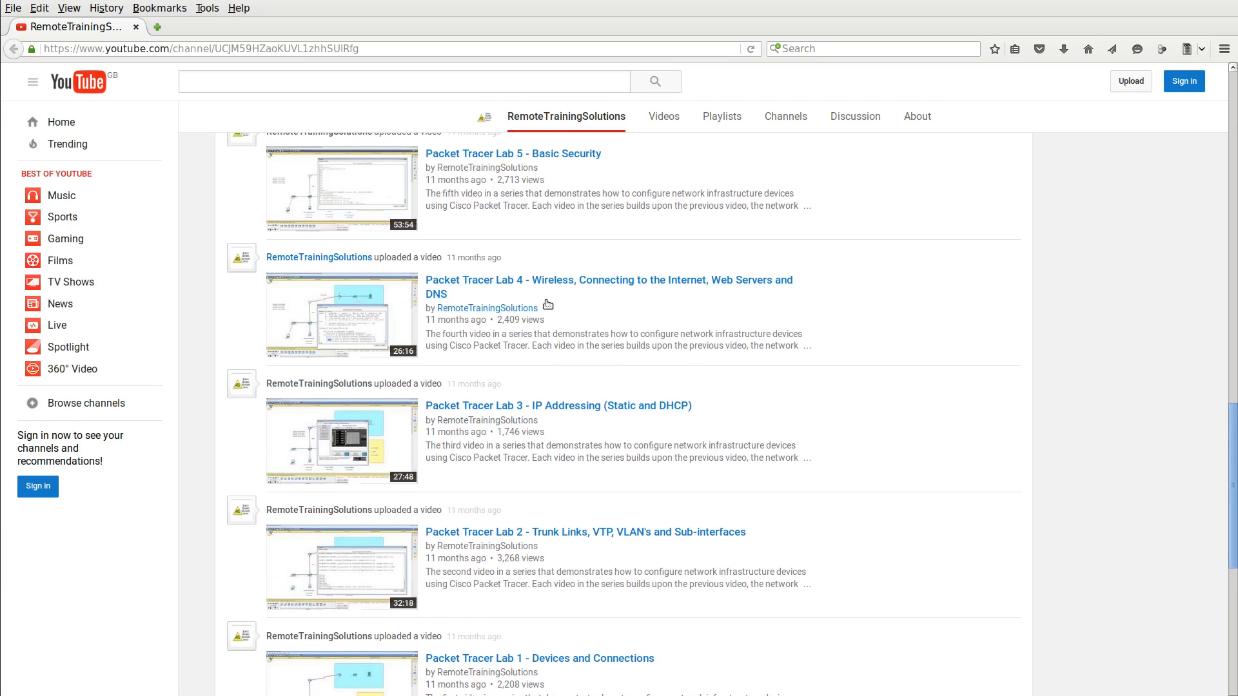
scroll(518, 297, up, 2)
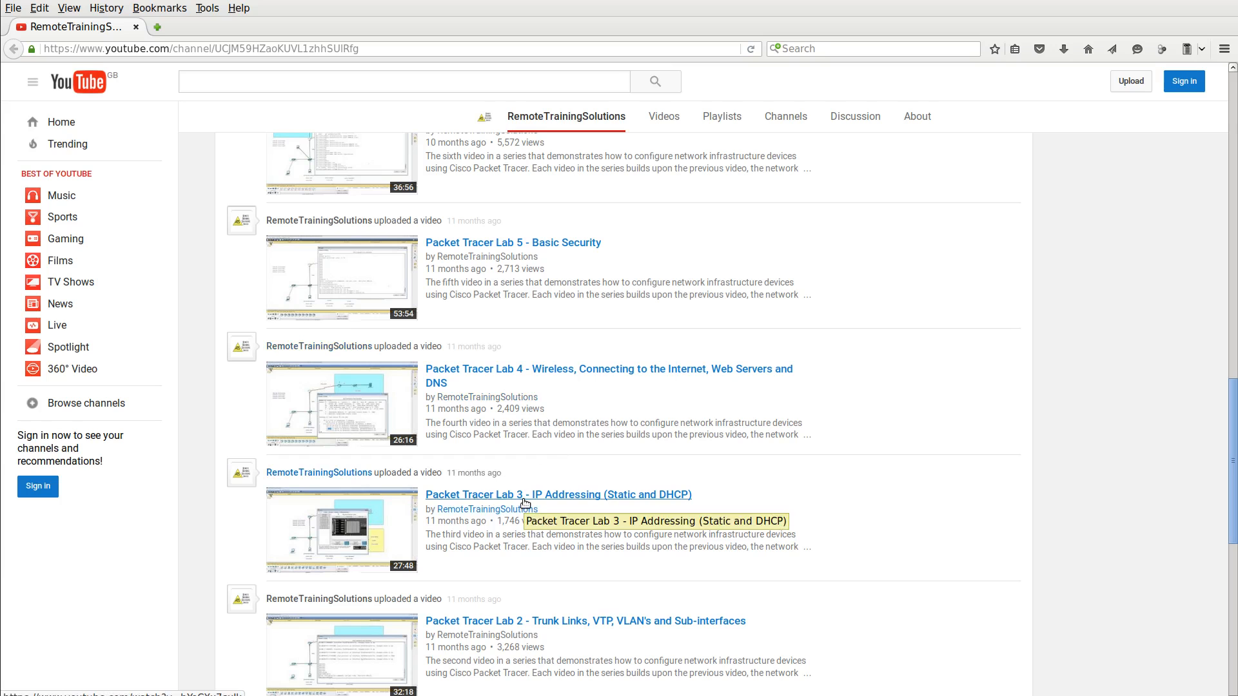
scroll(563, 466, up, 1)
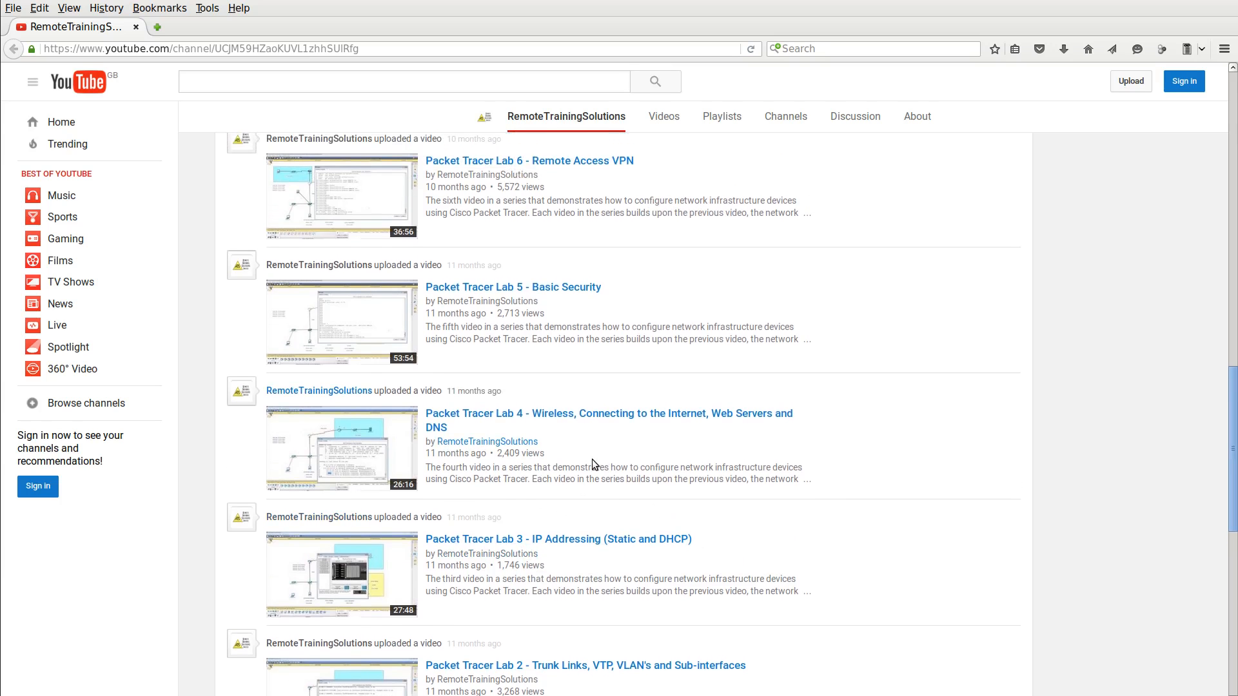
scroll(555, 547, up, 2)
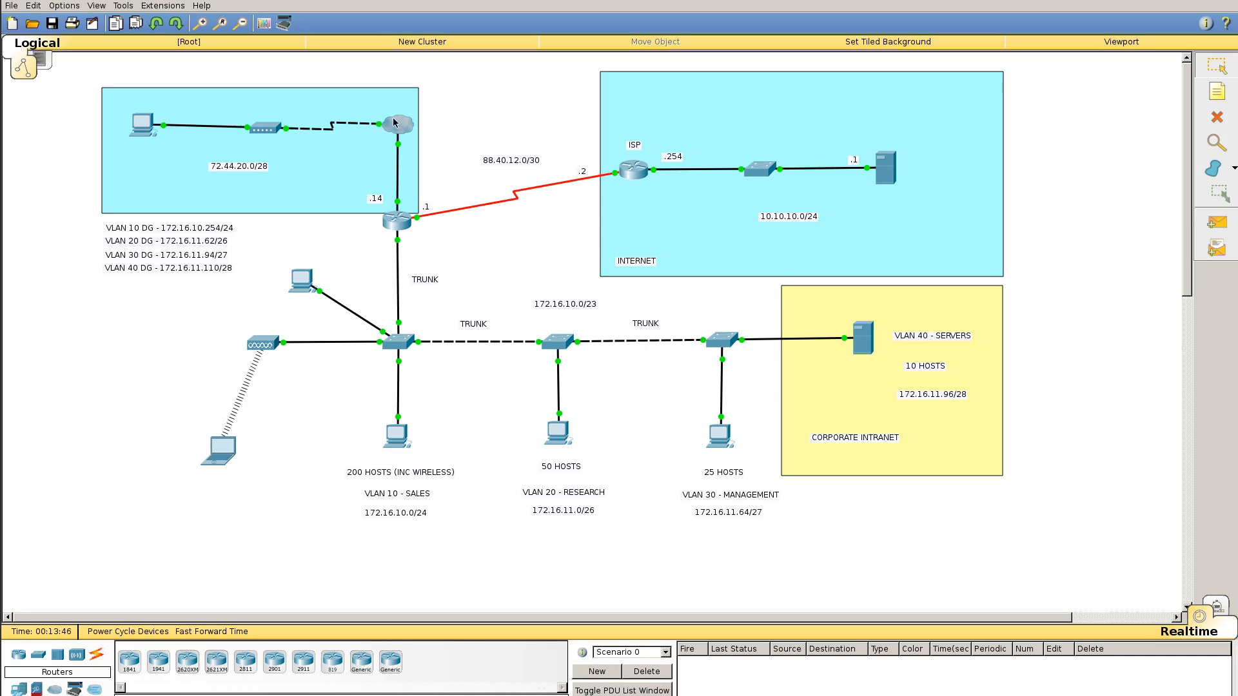
- Place three IP phones in the topology, one beside each of the Sales, Research and Management PCs
mouse_move(400, 222)
click(19, 692)
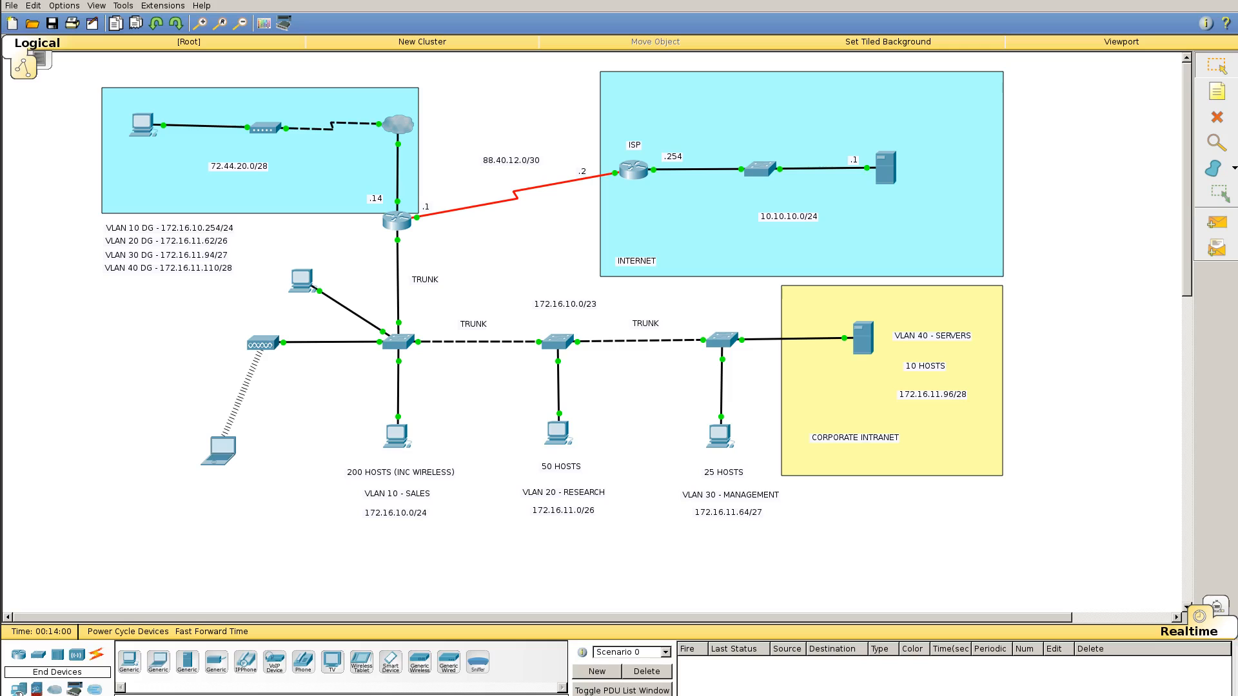
click(245, 662)
click(364, 398)
click(249, 658)
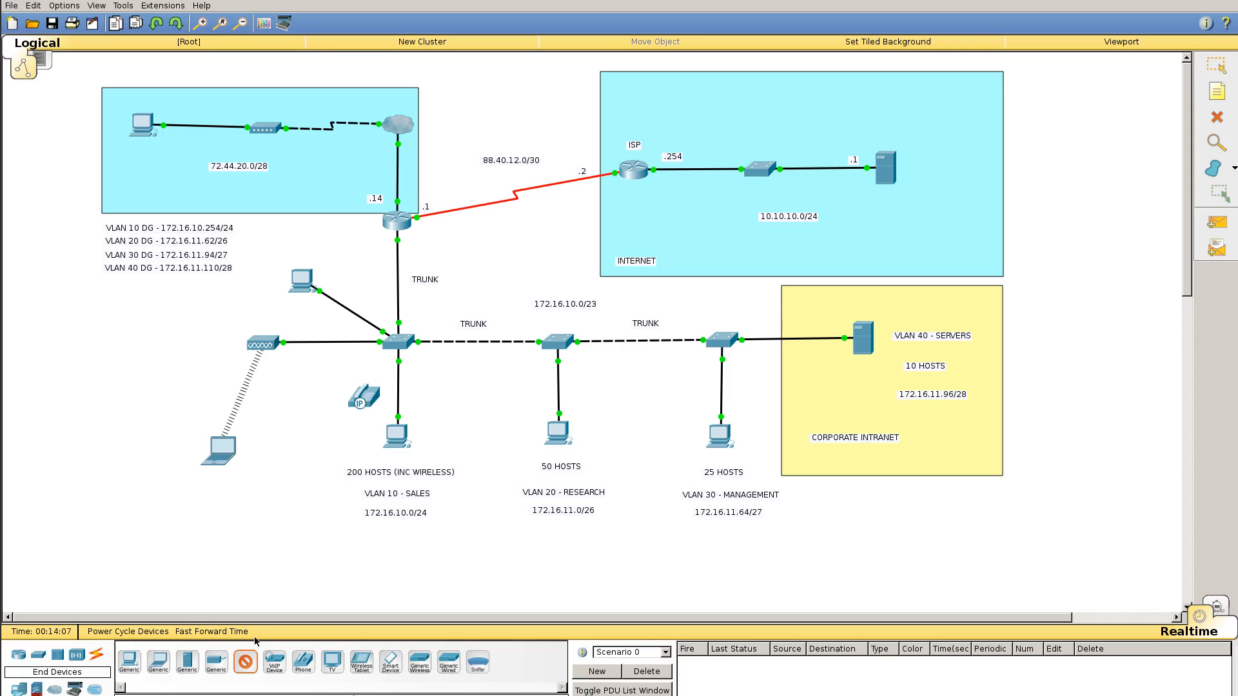
click(512, 393)
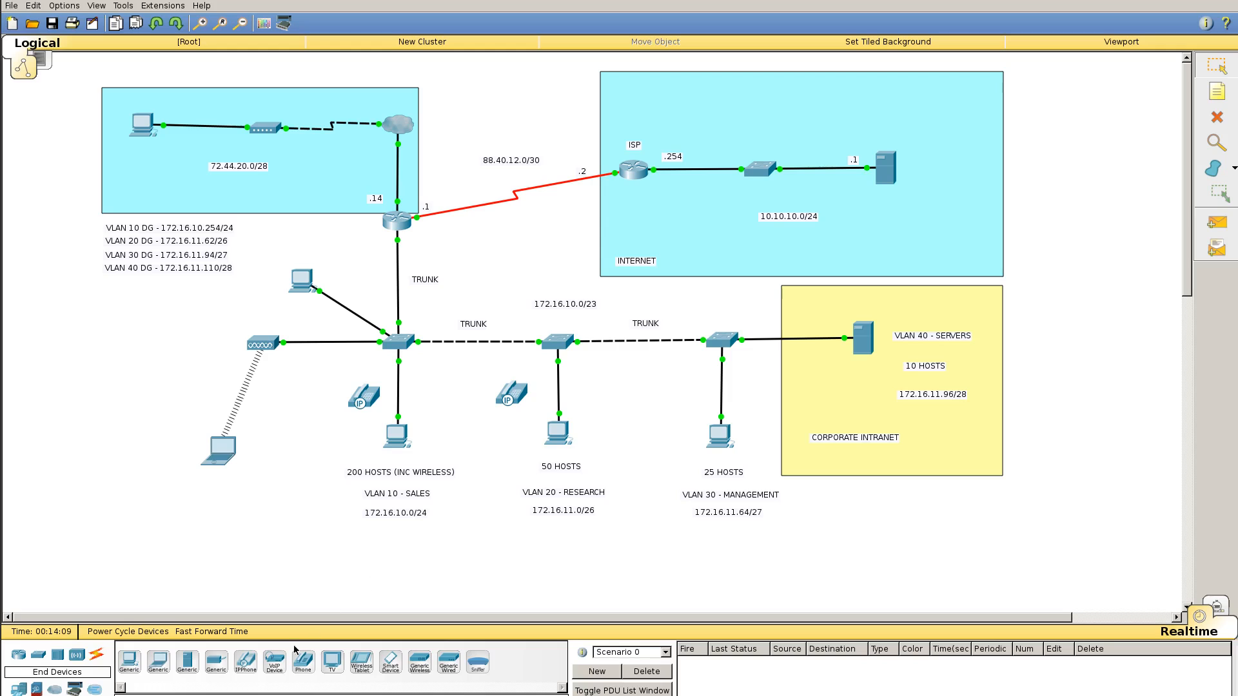
click(246, 661)
click(690, 393)
- Add the note "EXT 2001" and position it beside the Sales IP phone
click(1216, 95)
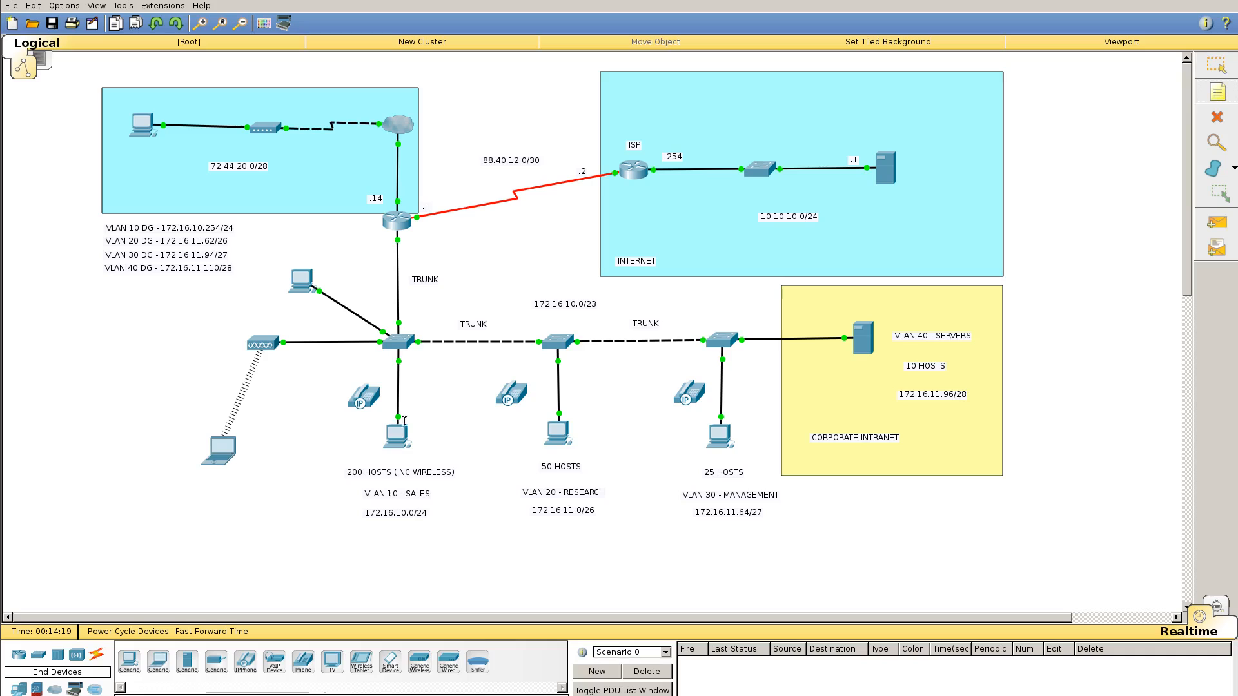
click(419, 396)
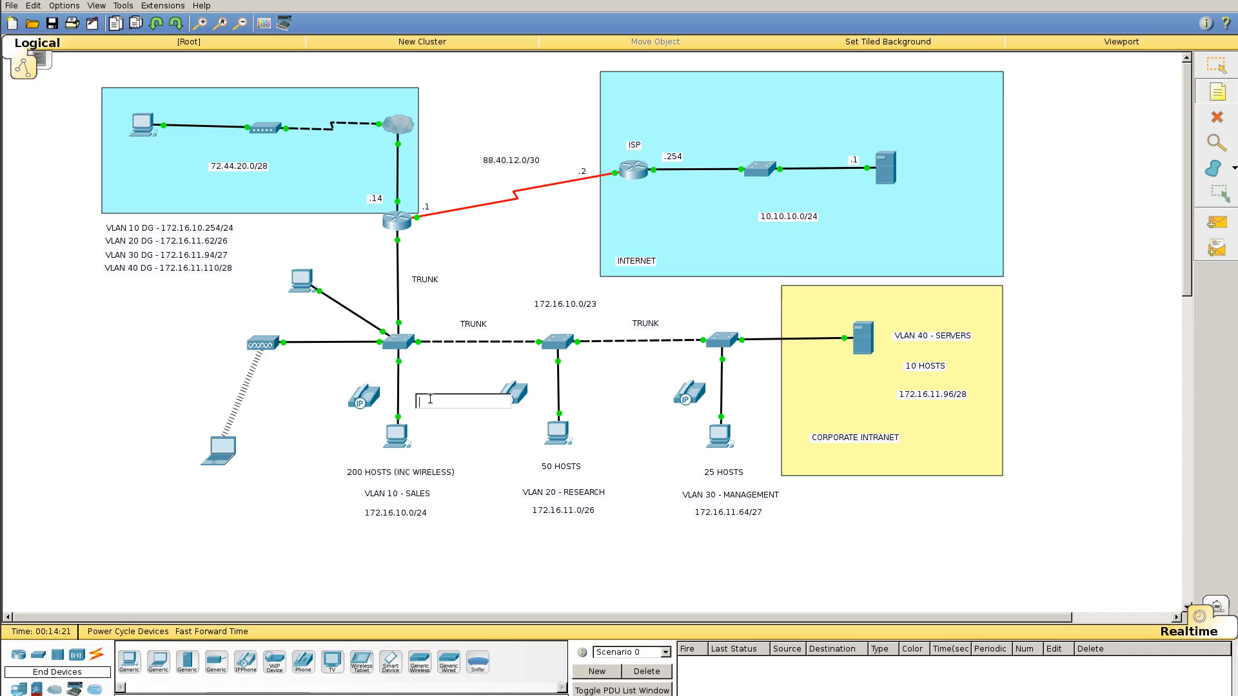
text(E)
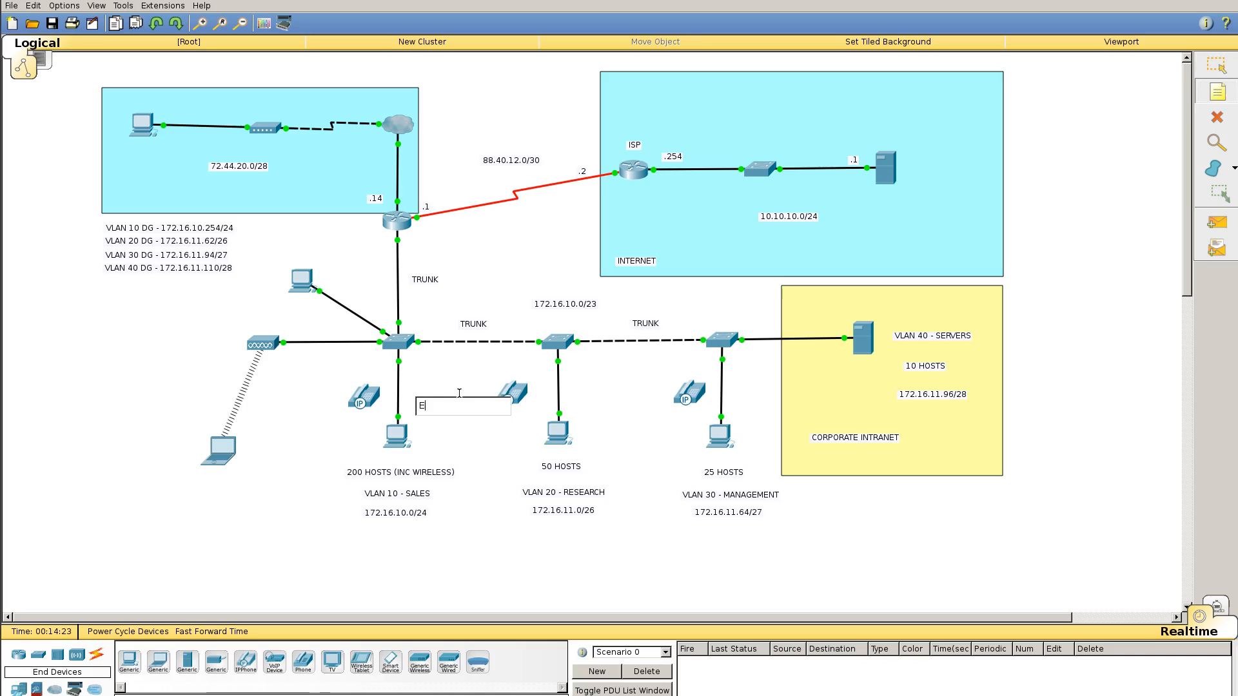
text(XT 2001)
click(481, 505)
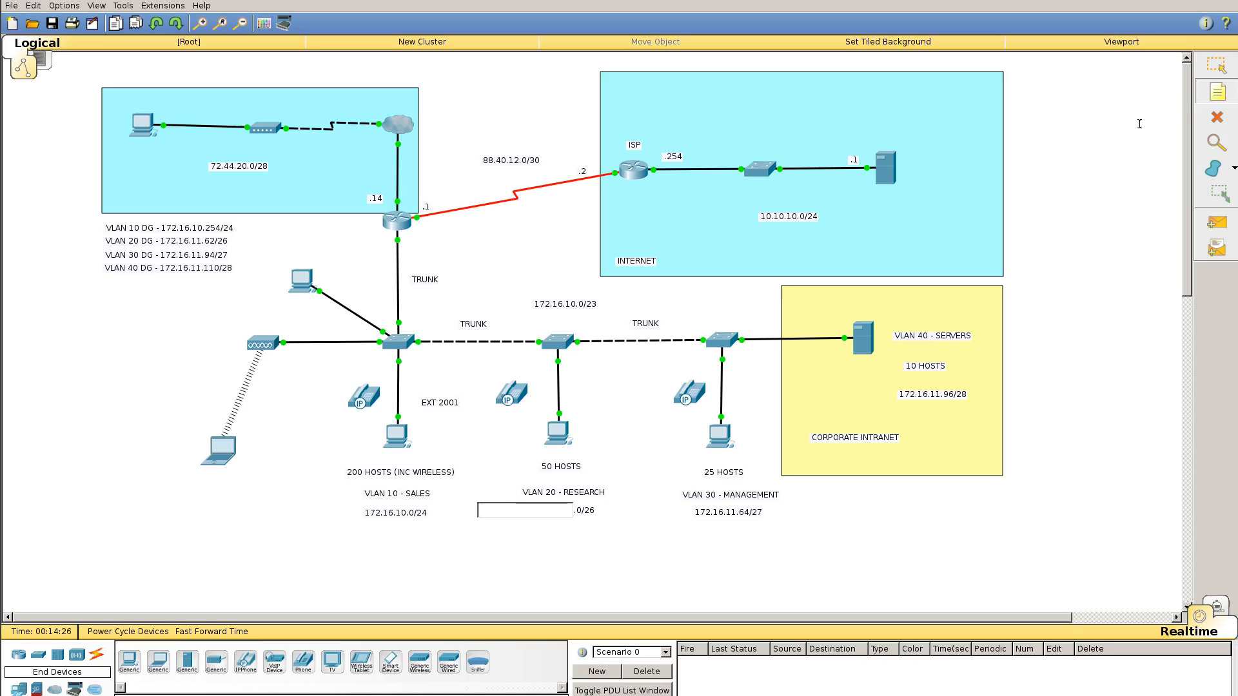
click(1203, 73)
drag(445, 407, 439, 401)
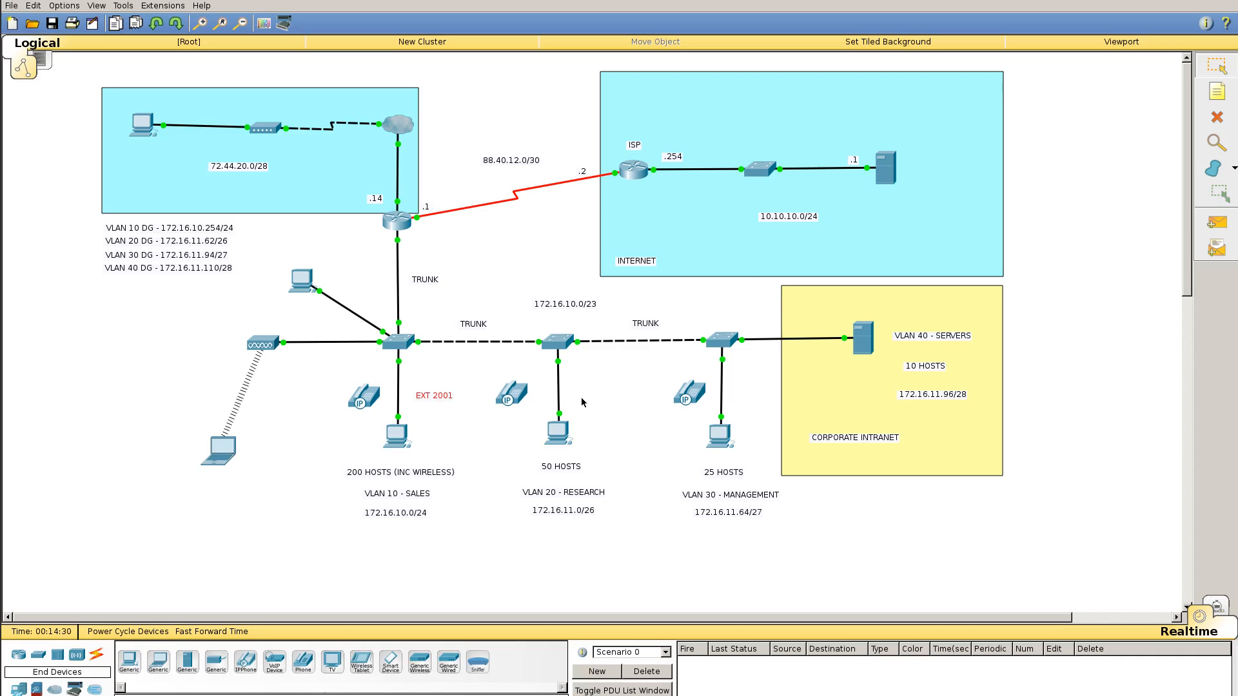
- Add the note "EXT 2002" and position it beside the Research IP phone
click(1217, 92)
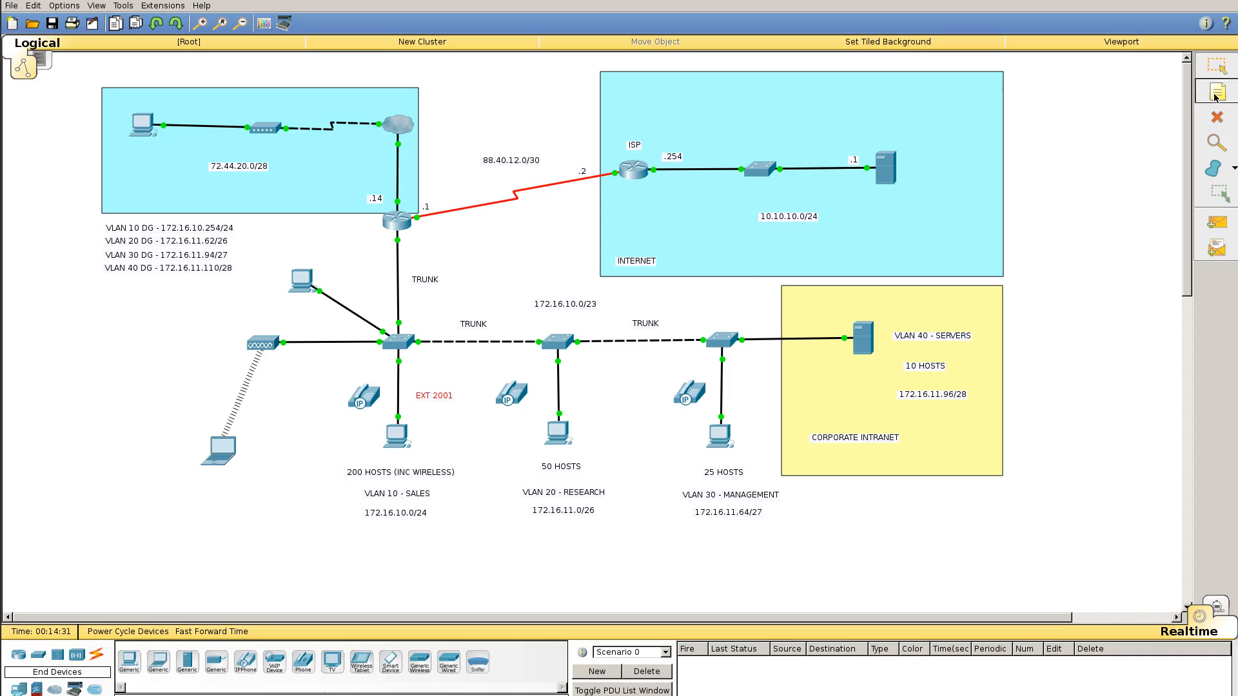
click(577, 392)
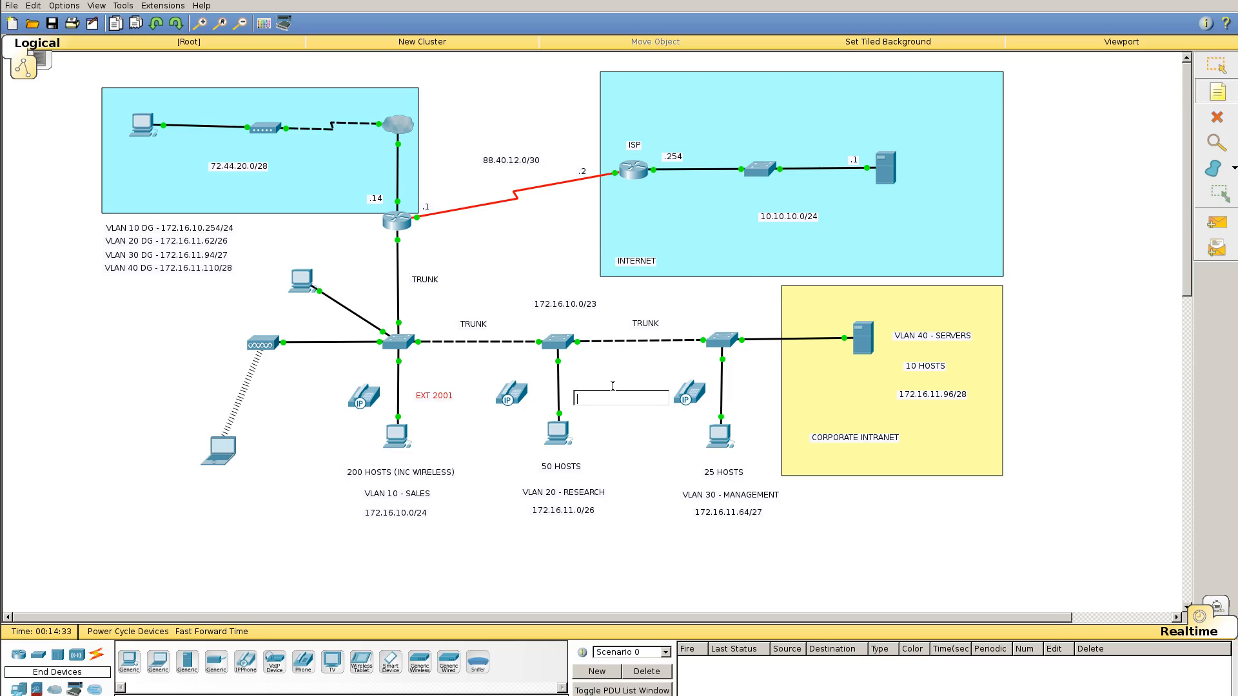
text(EXT 2002)
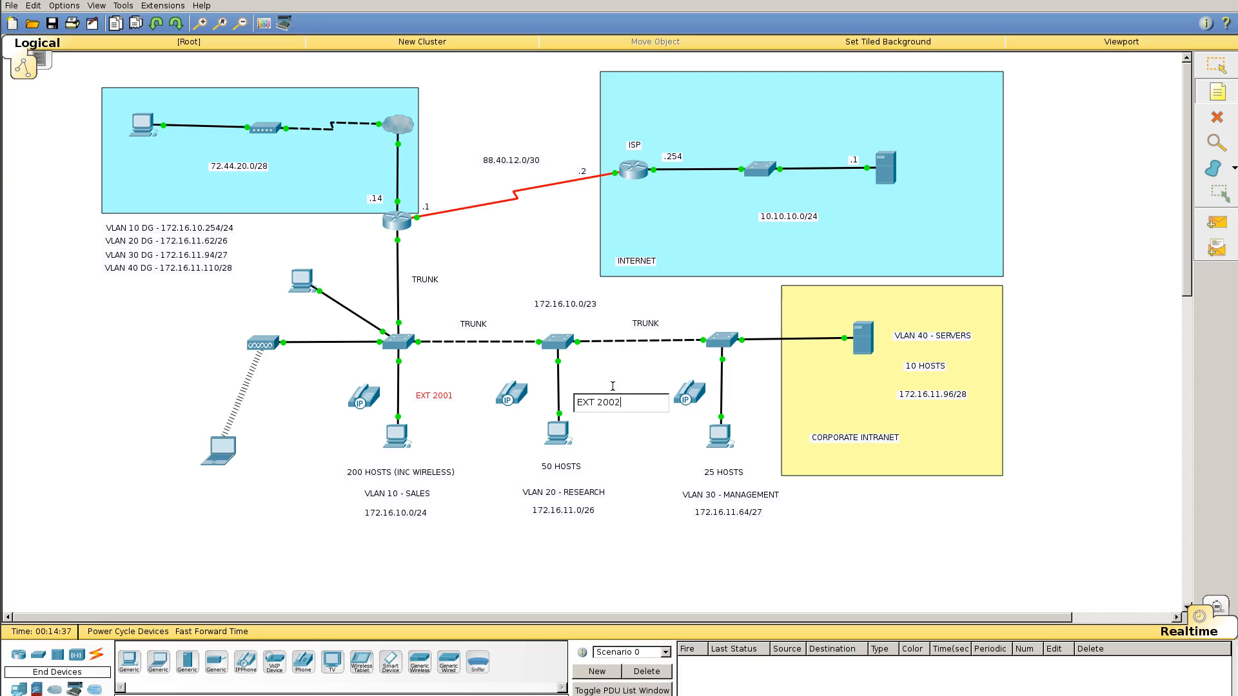
click(1005, 520)
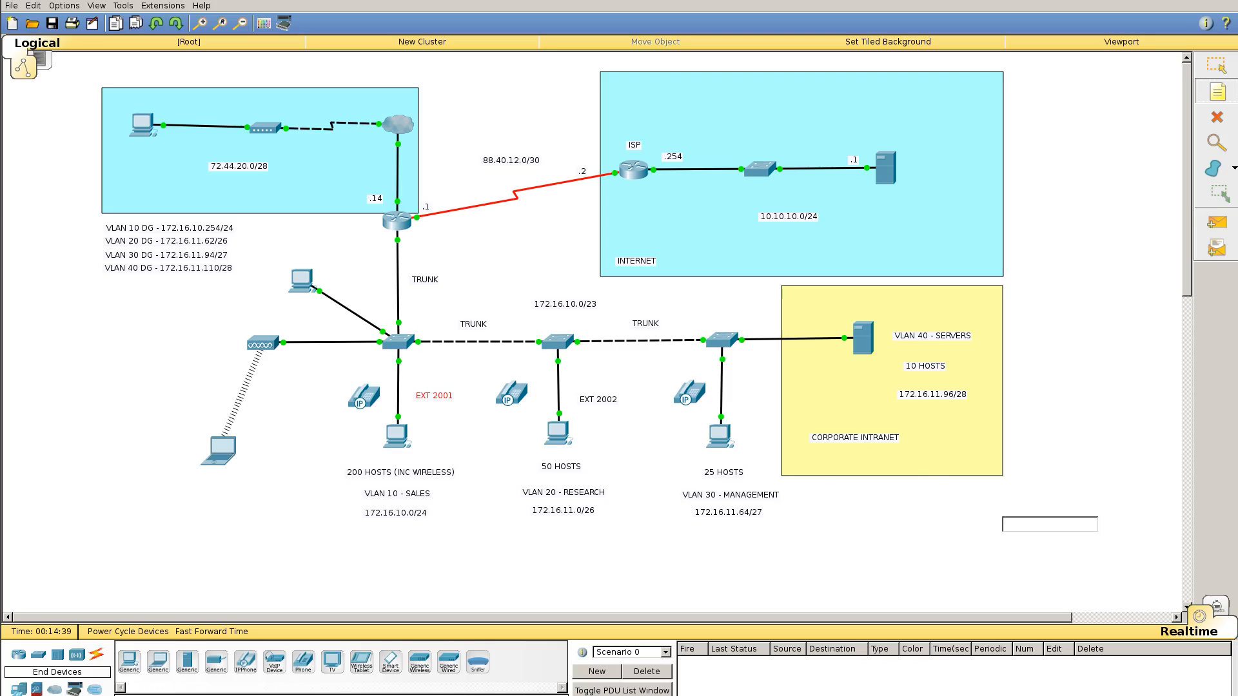
click(1217, 65)
drag(604, 401, 601, 394)
- Add the note "EXT 2003" and position it beside the Management IP phone
click(1217, 91)
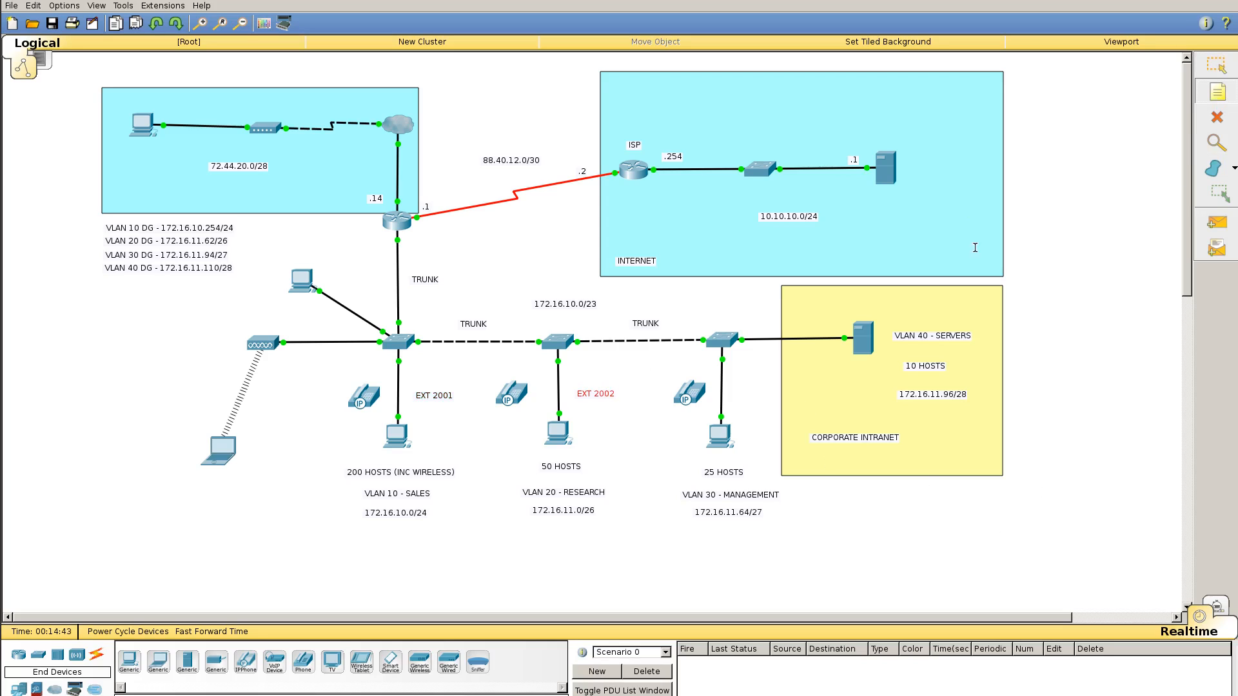
click(736, 392)
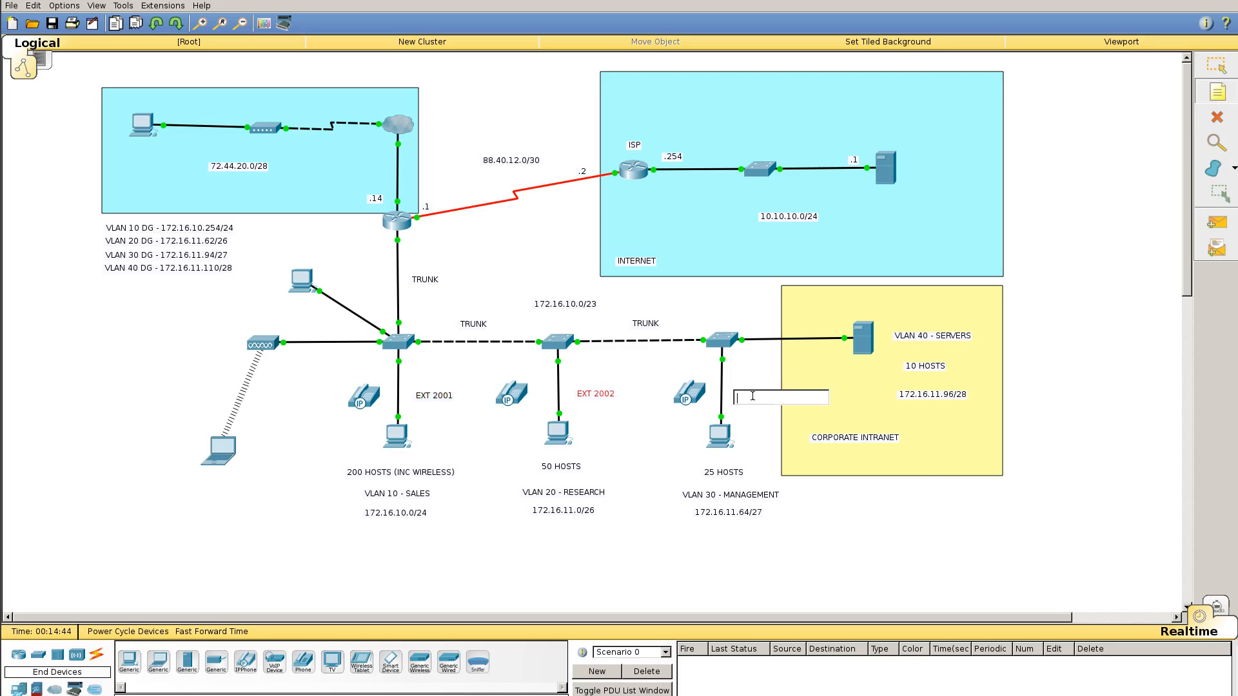
text(EXT 2003)
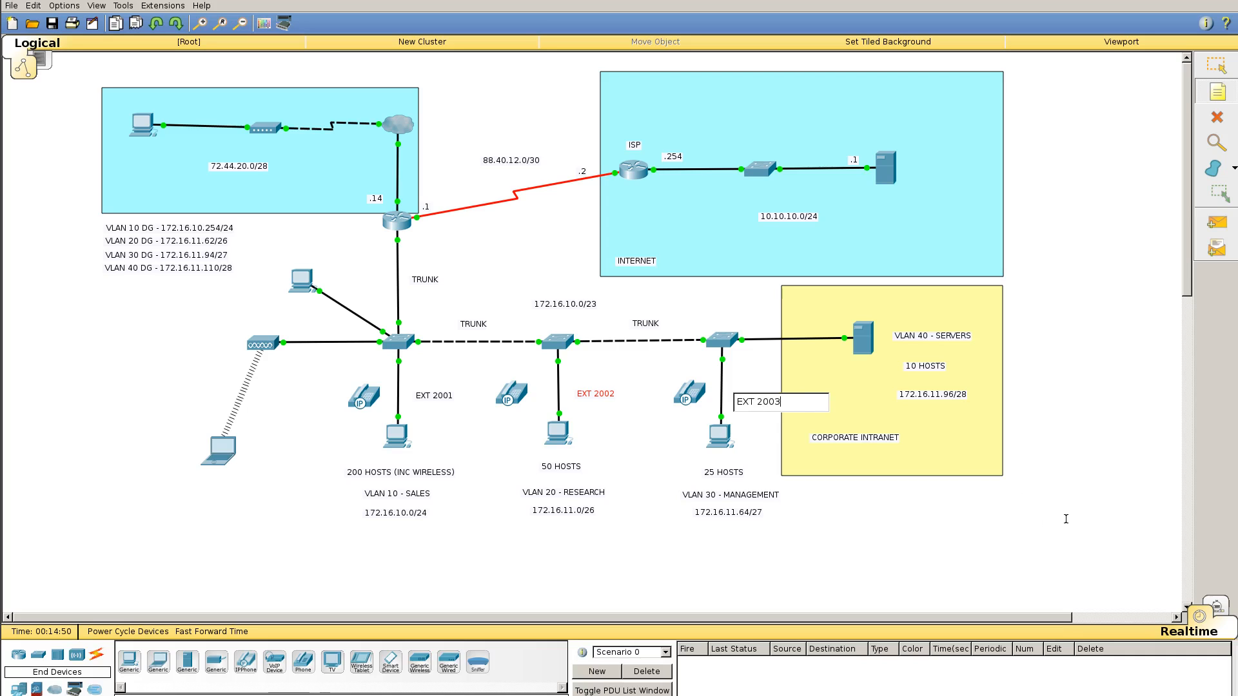
click(1099, 357)
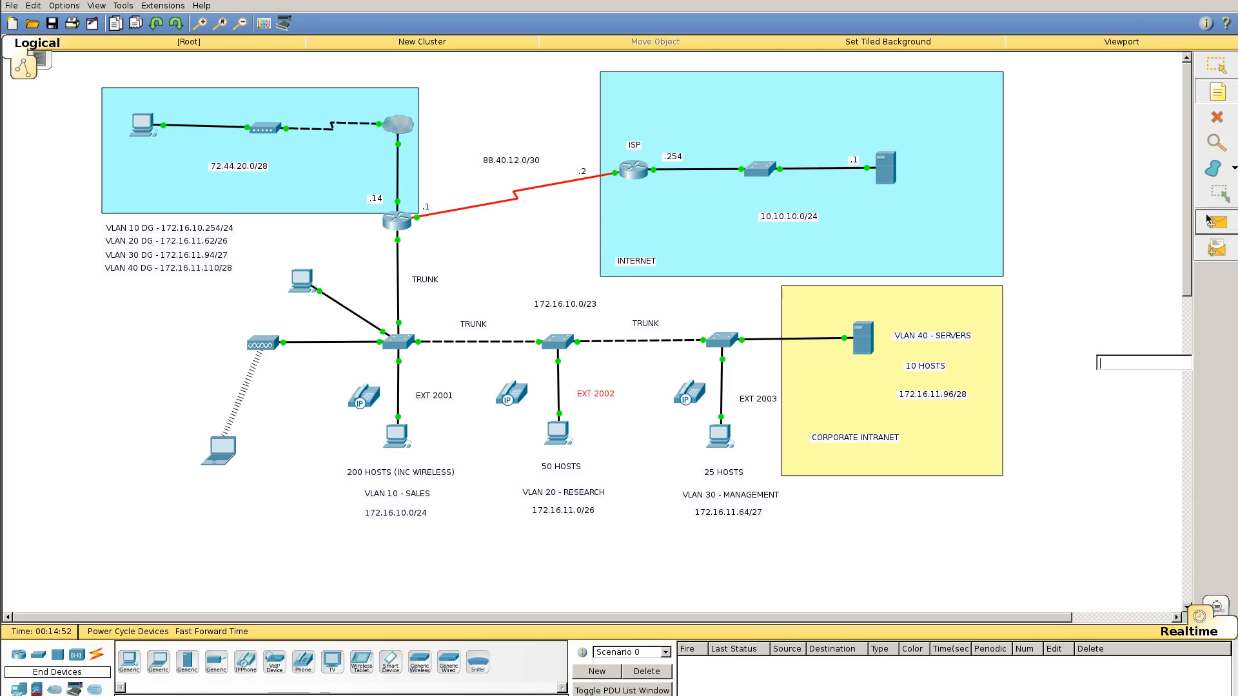
click(1217, 67)
drag(759, 403, 756, 398)
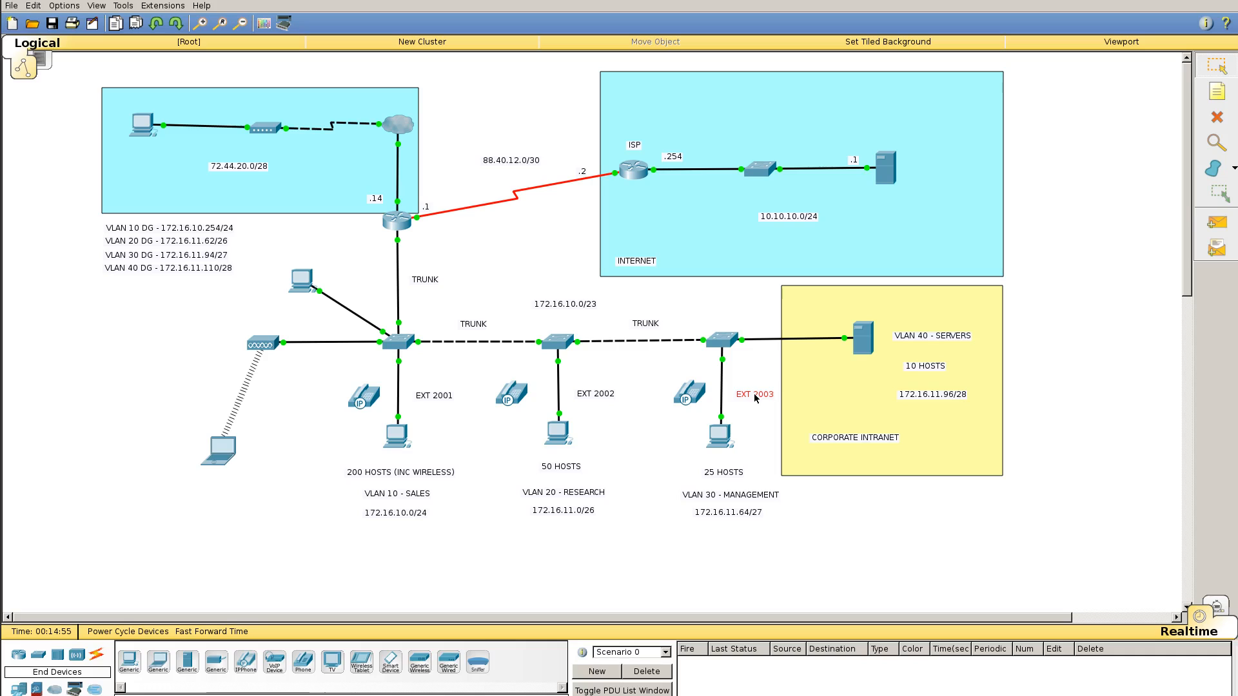
click(1107, 554)
- Add a note reading "VLAN 100 DG - 192.168.55.254/23" below the list of VLAN default gateways
mouse_move(409, 223)
mouse_move(400, 348)
click(1221, 91)
click(83, 297)
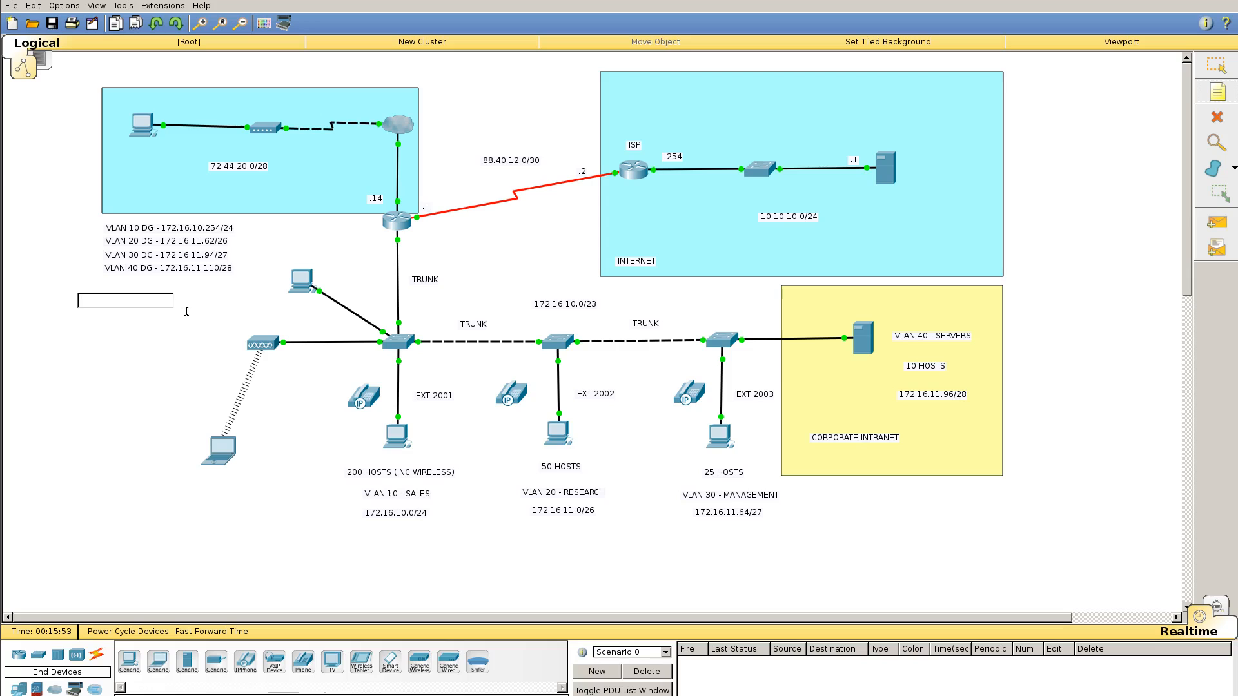
text(VLAN)
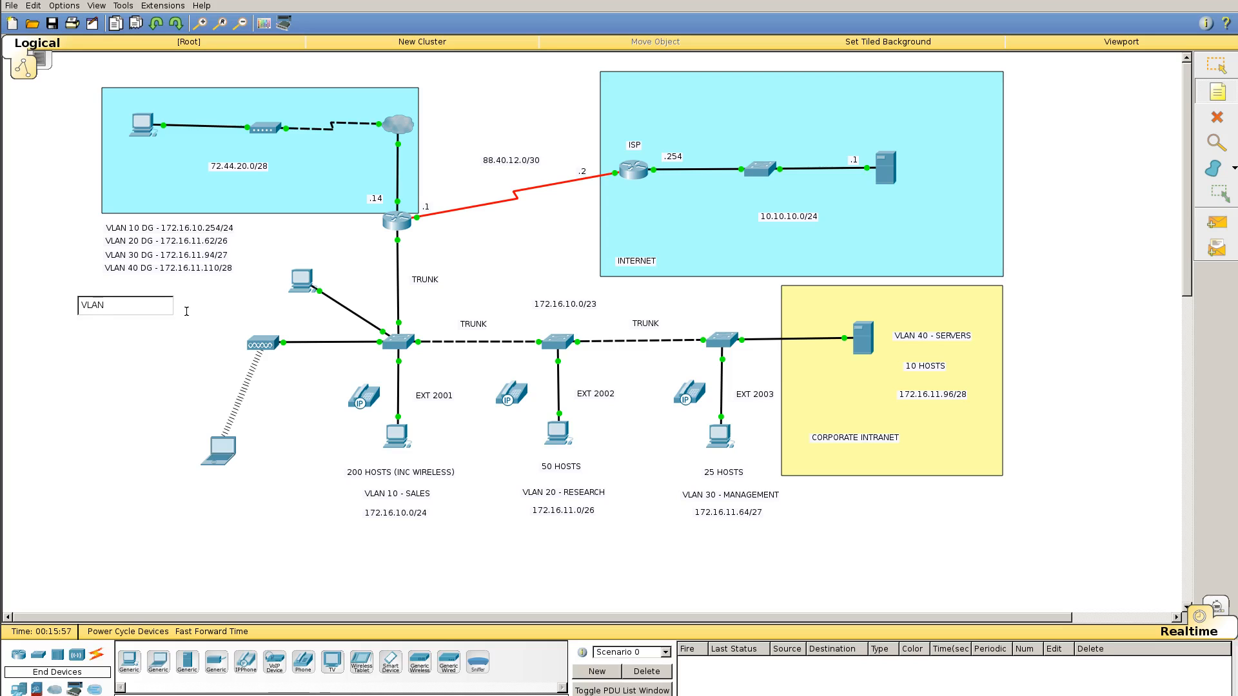
text( 100)
text(DG - 192.168.54.0)
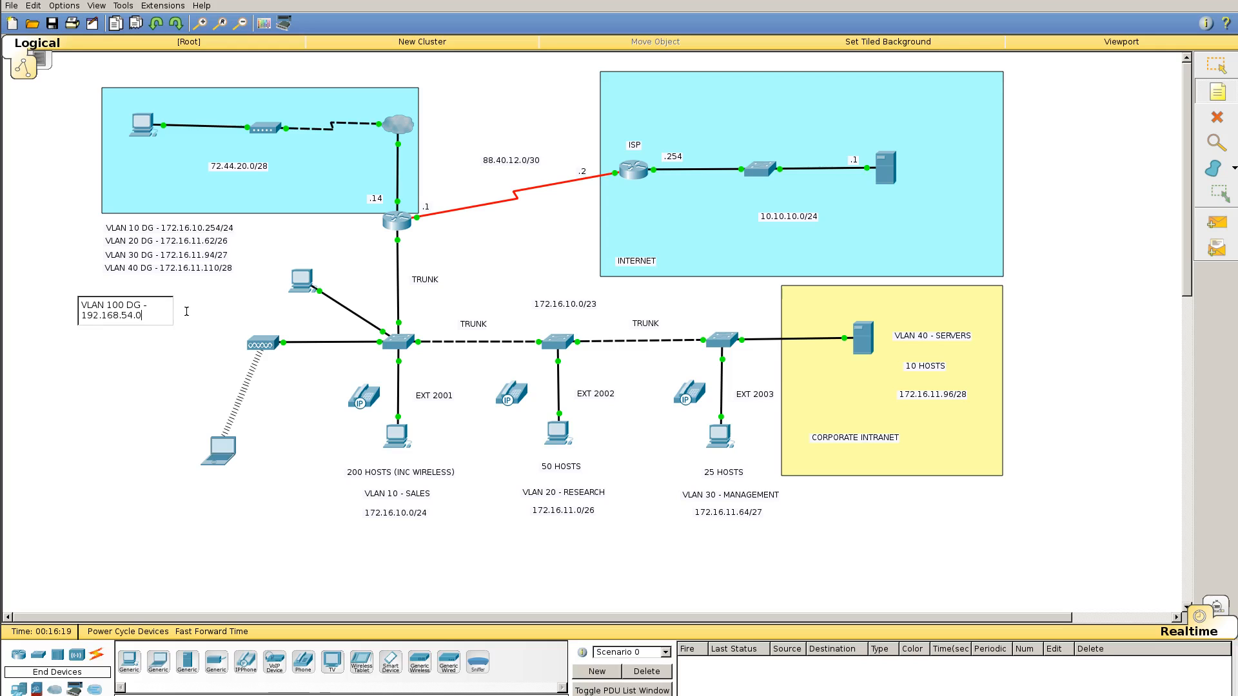
text(/23)
key(BackSpace)
key(BackSpace)
key(BackSpace)
text(5.254)
click(117, 409)
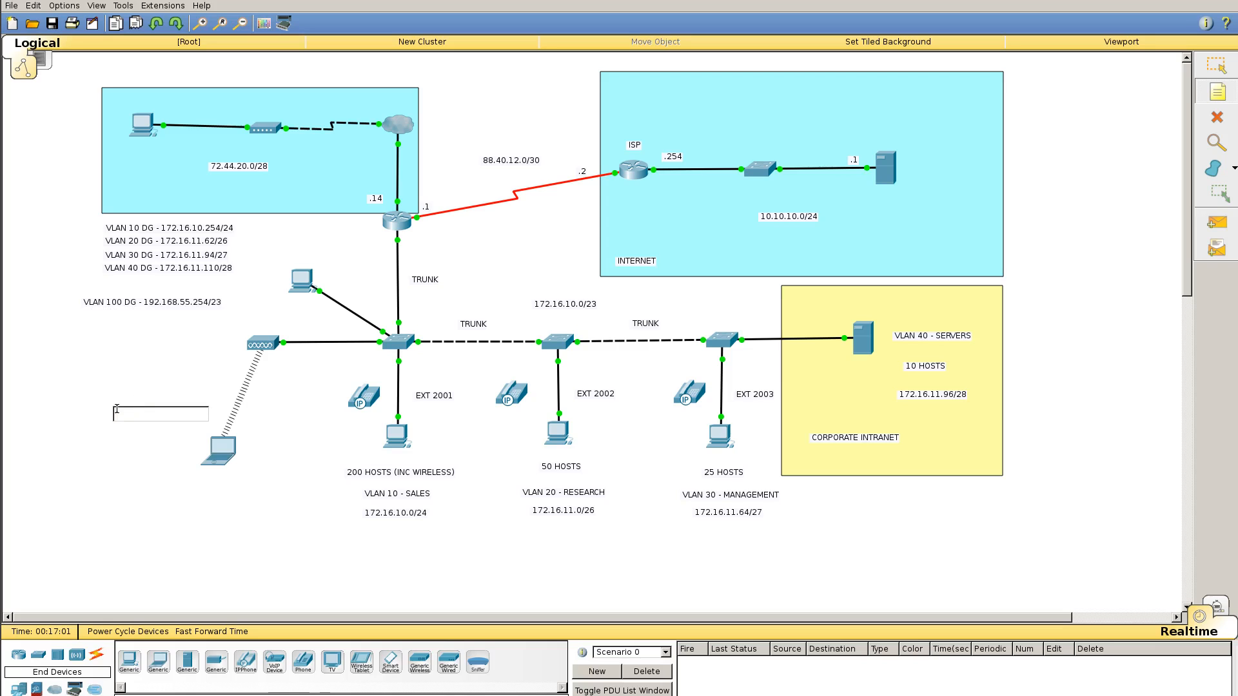
- Move the VLAN 100 gateway note up, just under the VLAN 40 gateway line
click(1213, 69)
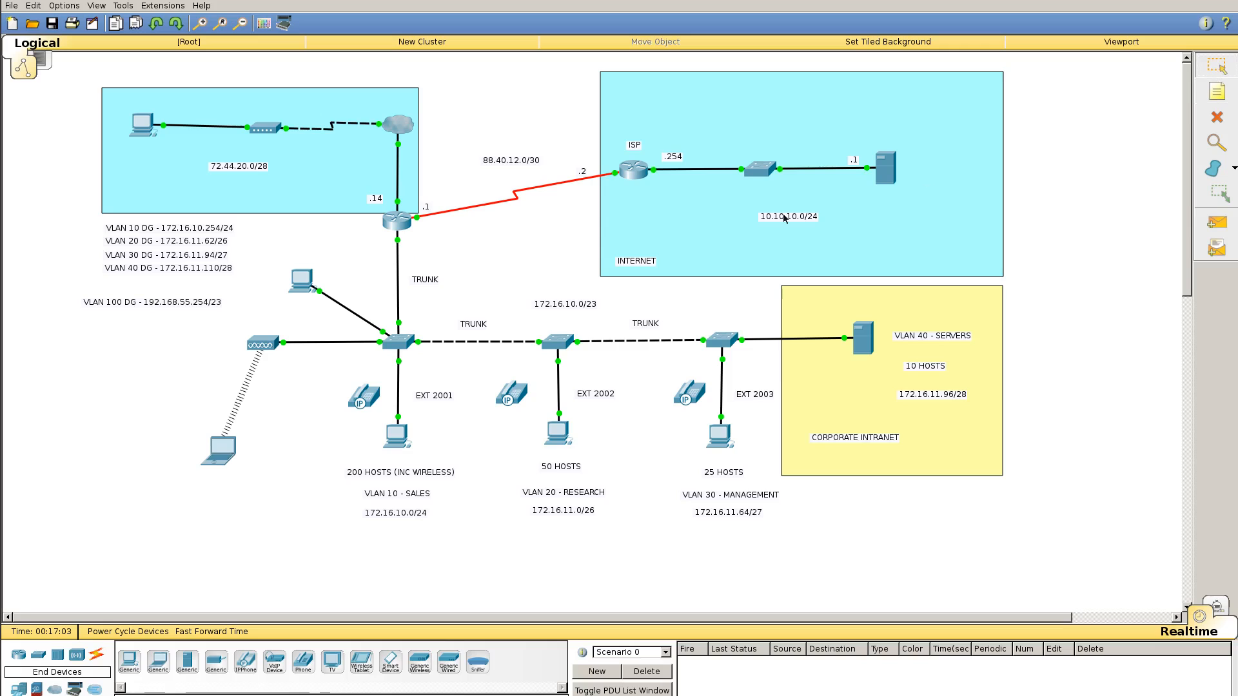
drag(200, 304, 215, 292)
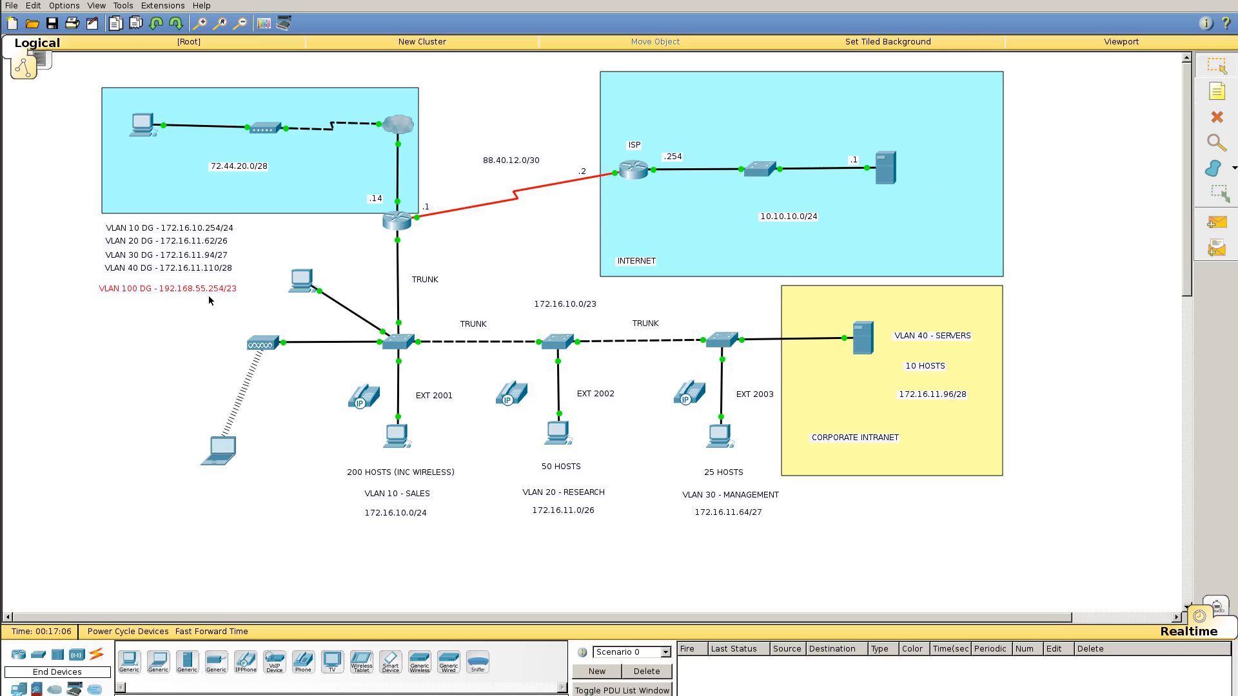
click(188, 320)
- Open the command line of the Sales switch and enter global configuration mode with ena and conf t
mouse_move(397, 224)
mouse_move(401, 344)
click(398, 343)
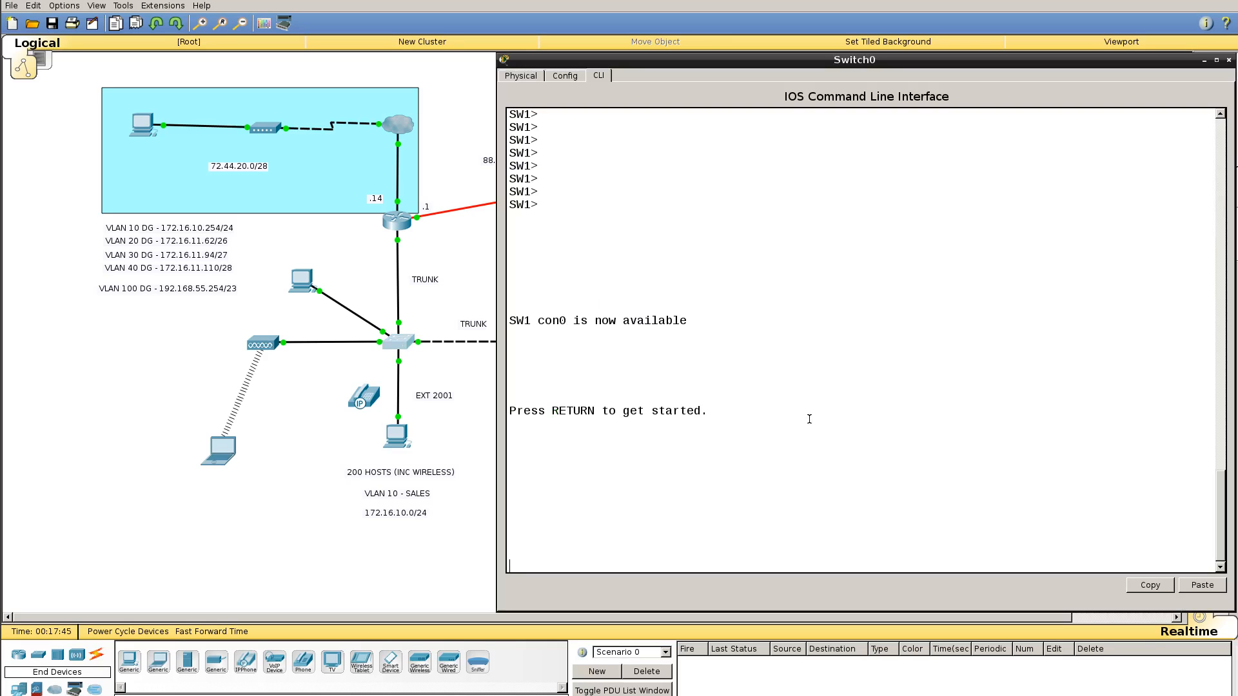
key(Return)
key(Return)
text(ENA)
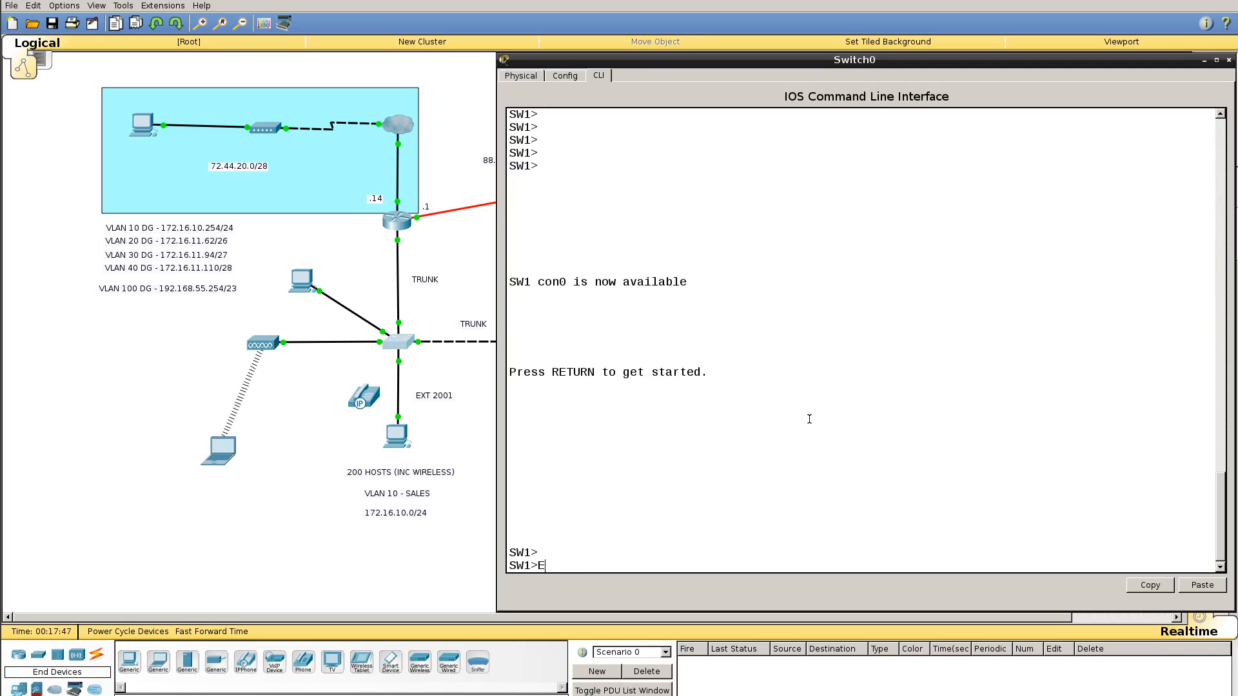
key(BackSpace)
key(BackSpace)
key(BackSpace)
text(ena)
key(Return)
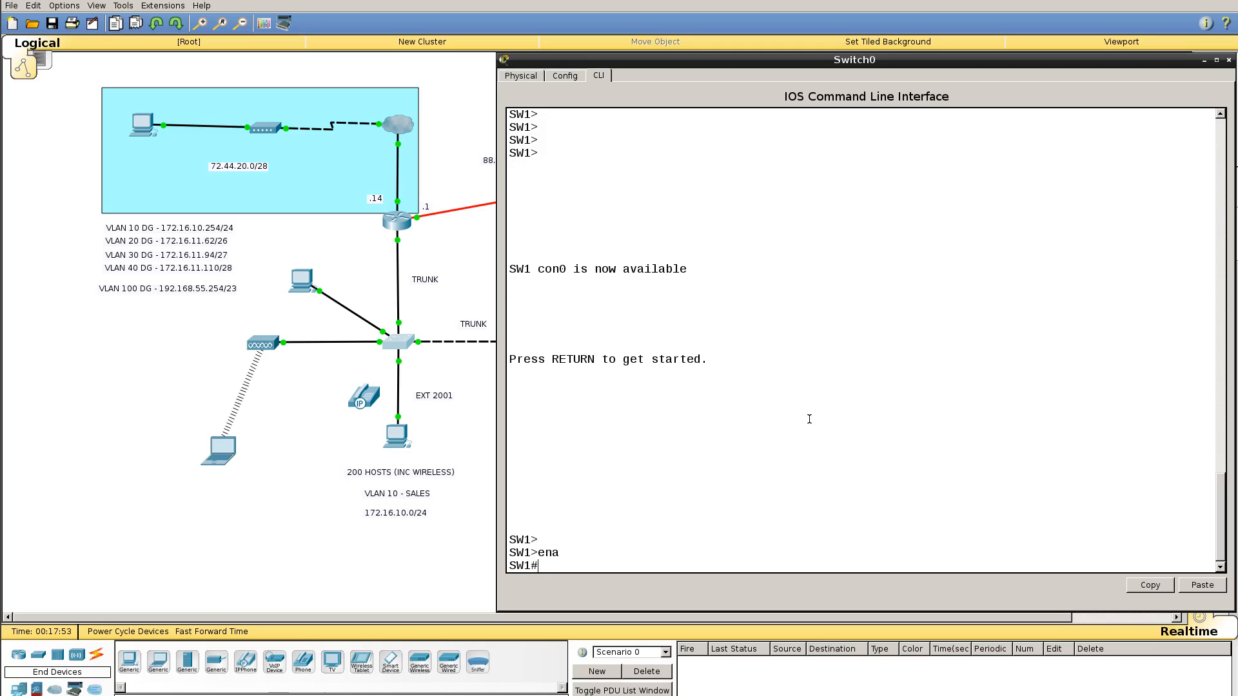
text(conf t)
key(Return)
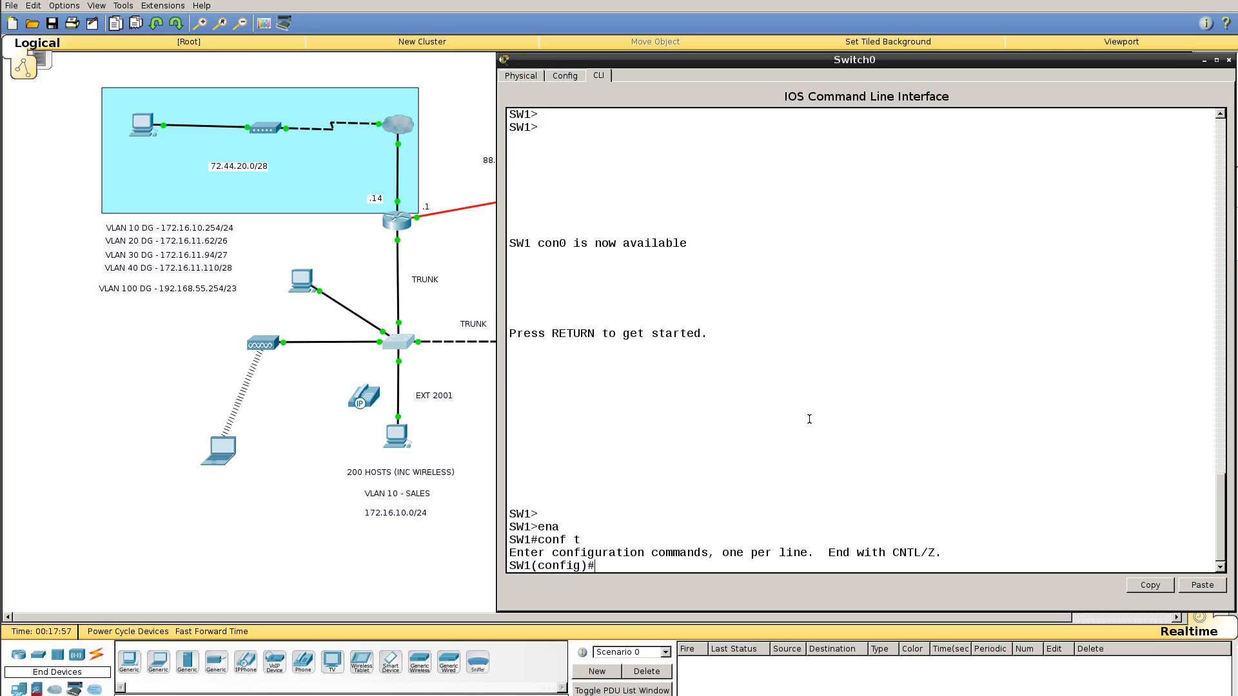
- Display SW1's VLAN summary with do sh vlan br and its VTP details with do sh vtp status
text(do sh vlan br)
key(Return)
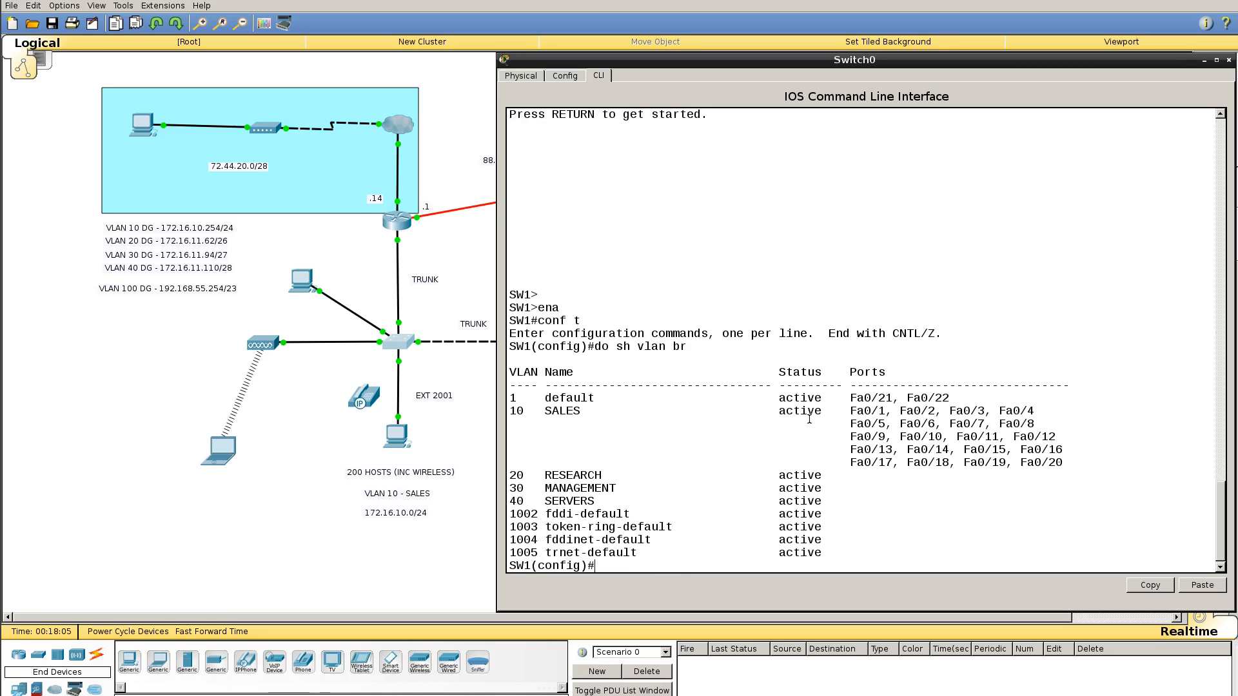
text(do sh vtp status)
key(Return)
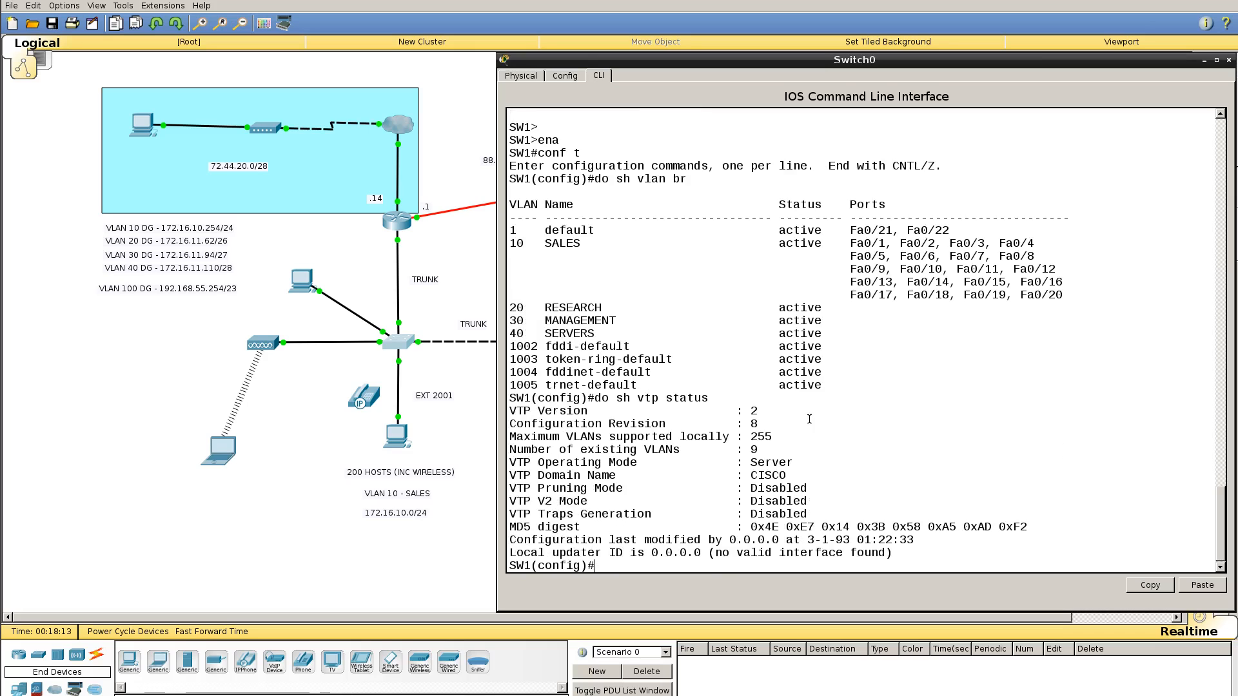
key(Return)
key(Return)
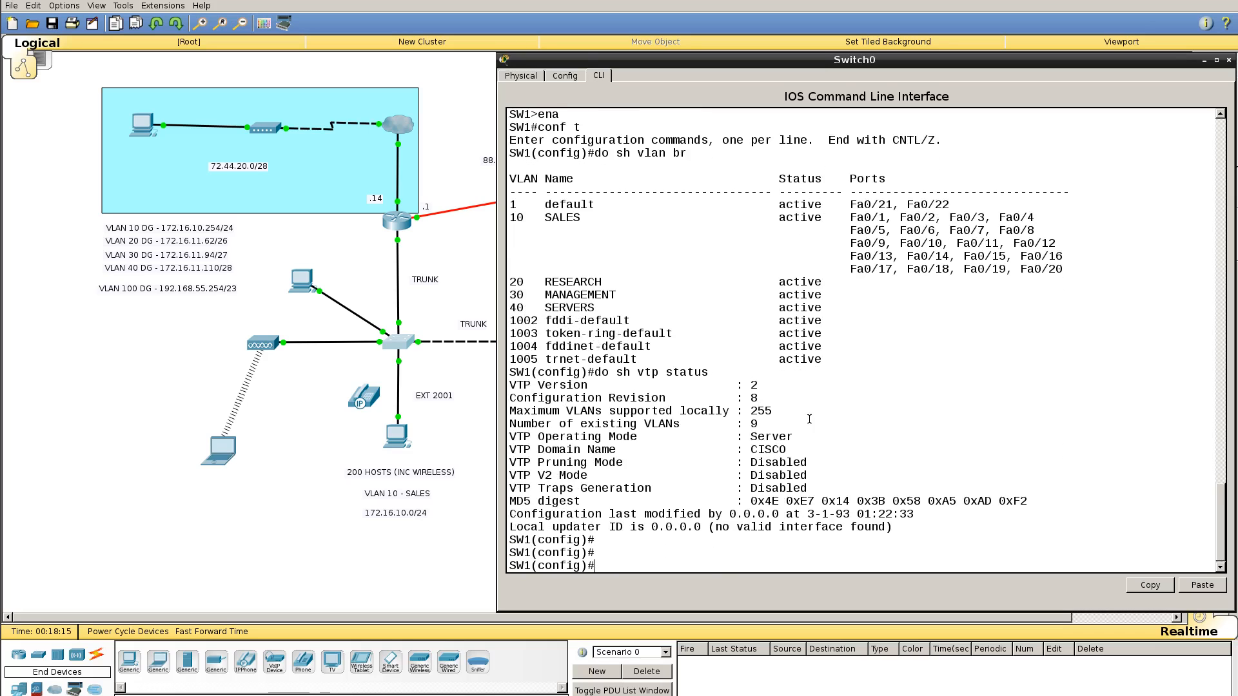
text(conf t)
key(Return)
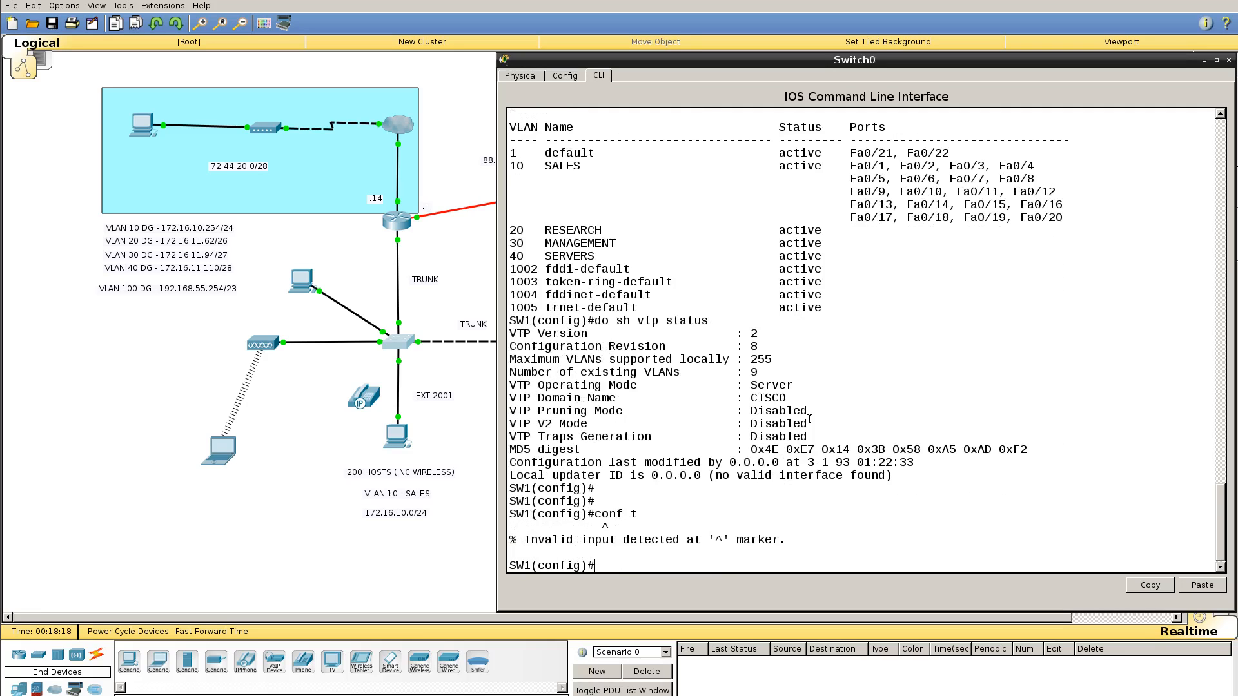
- Create VLAN 100 on SW1, name it VOICE and return to global configuration mode
text(vlan 100)
key(Return)
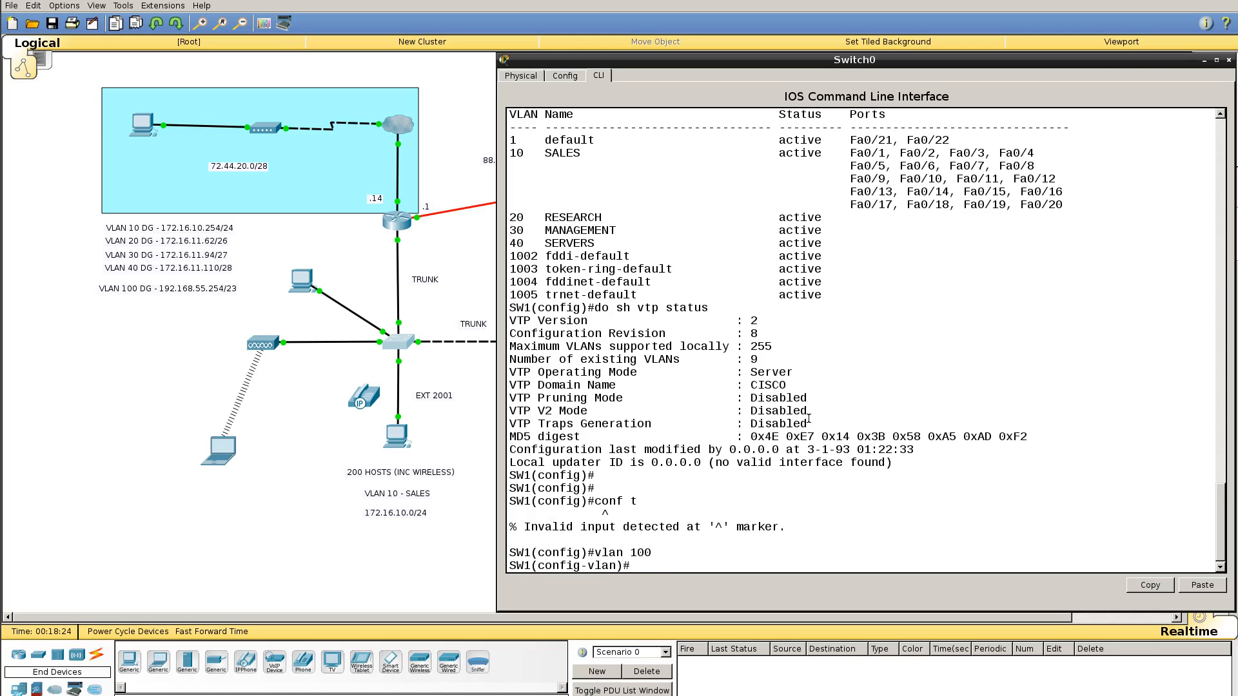
text(name VOUICE)
key(BackSpace)
key(BackSpace)
key(BackSpace)
key(BackSpace)
text(ICE)
key(Return)
key(Return)
key(Return)
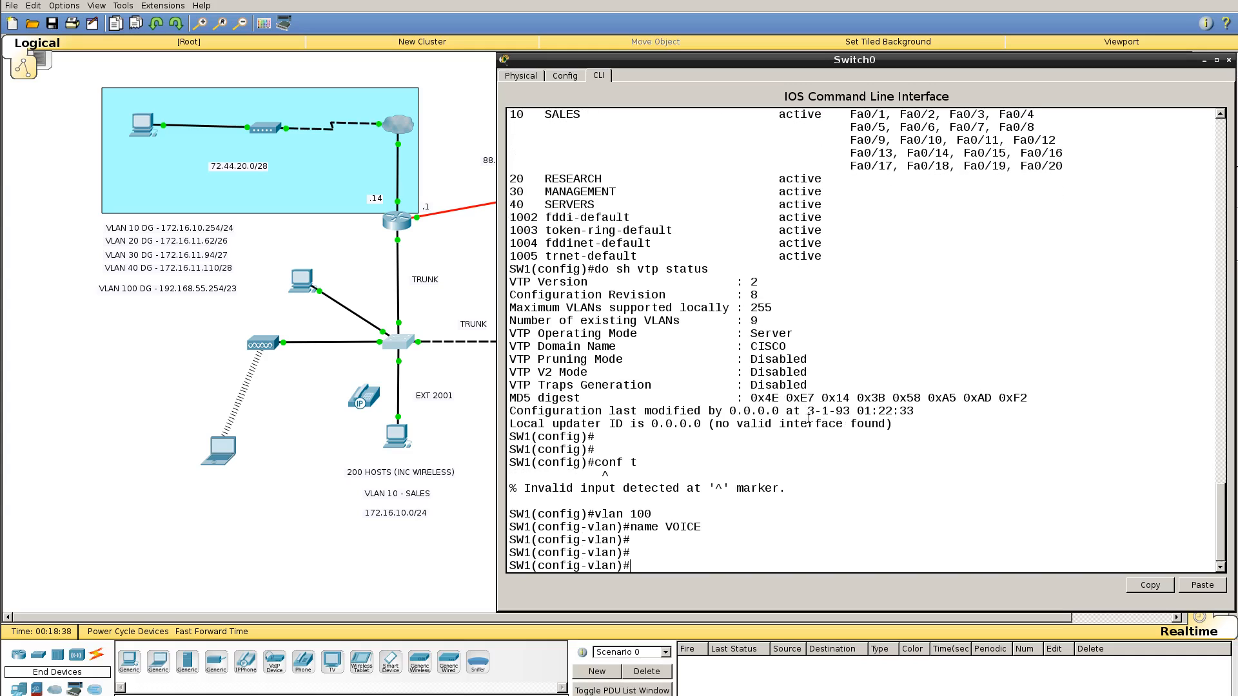
text(exit)
key(Return)
key(Return)
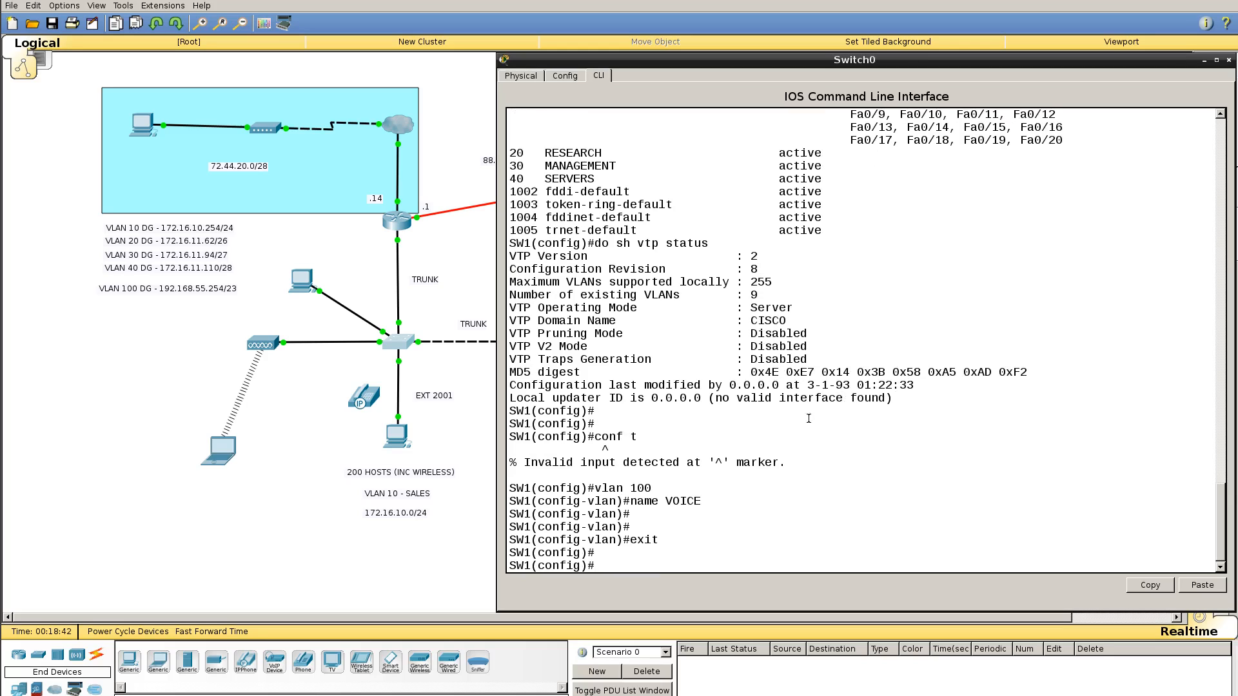
- Display SW1's VLAN summary again with do sh vlan br and examine which VLAN port Fa0/1 belongs to
key(Up)
key(Up)
key(Up)
key(Up)
key(Up)
key(Up)
key(Return)
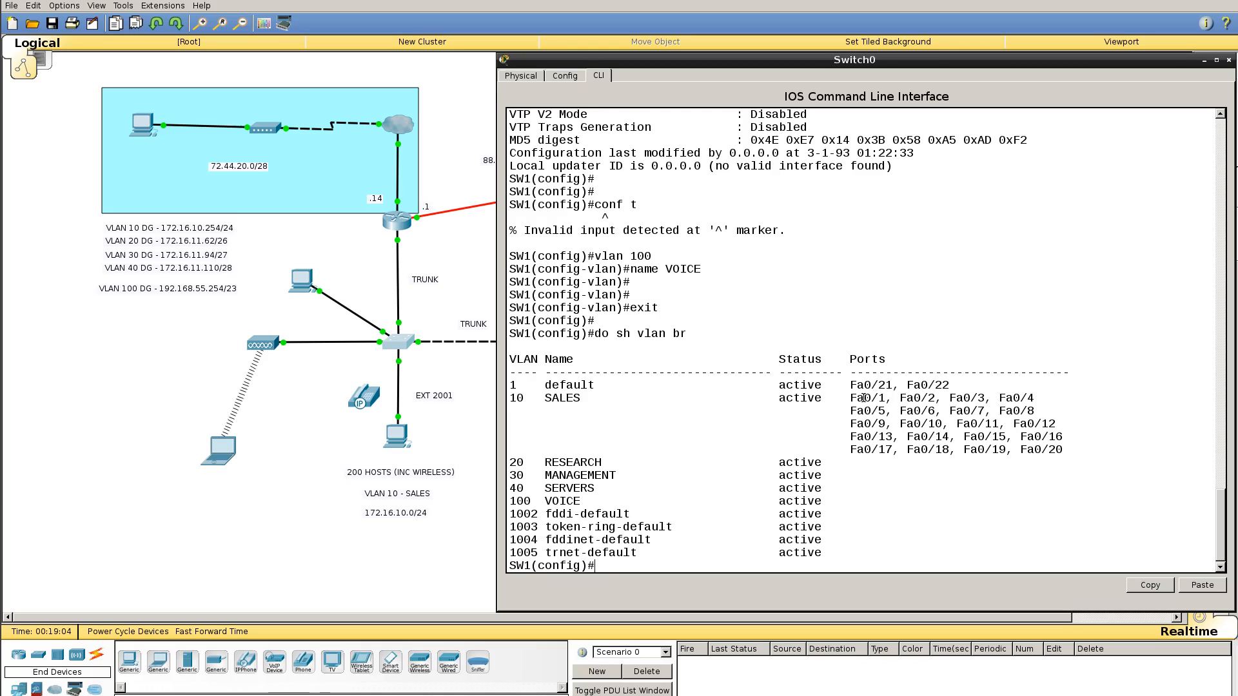
drag(851, 398, 885, 399)
drag(510, 400, 524, 401)
click(870, 498)
- Enter interface configuration mode for fastEthernet 0/1 on SW1
text(swit)
key(BackSpace)
key(BackSpace)
key(BackSpace)
key(BackSpace)
key(BackSpace)
text(int)
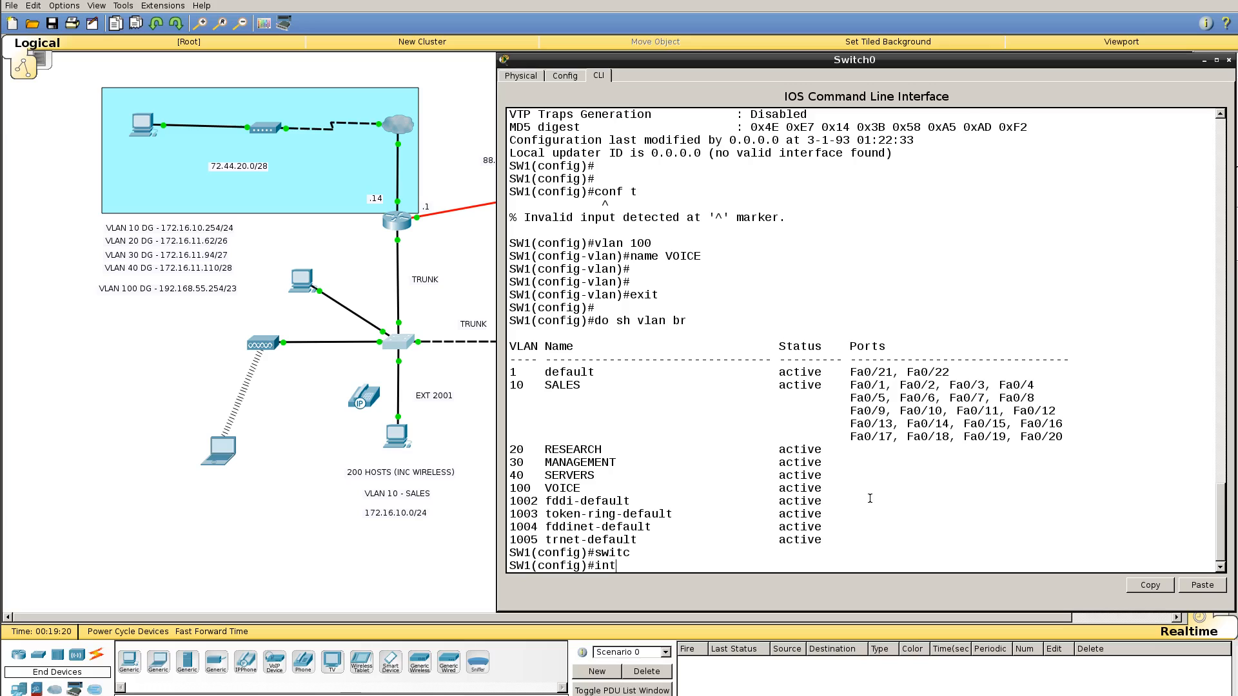
key(Tab)
text(fa)
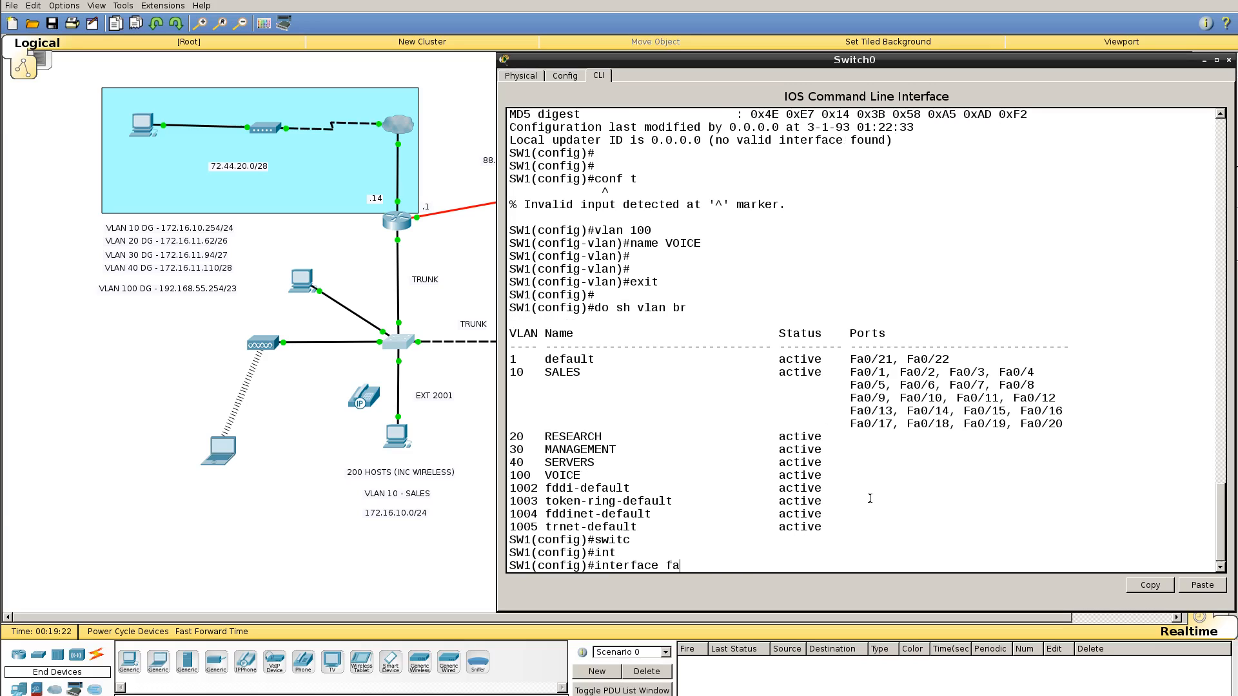
key(Tab)
text(0/1)
key(Return)
text(swit)
key(Tab)
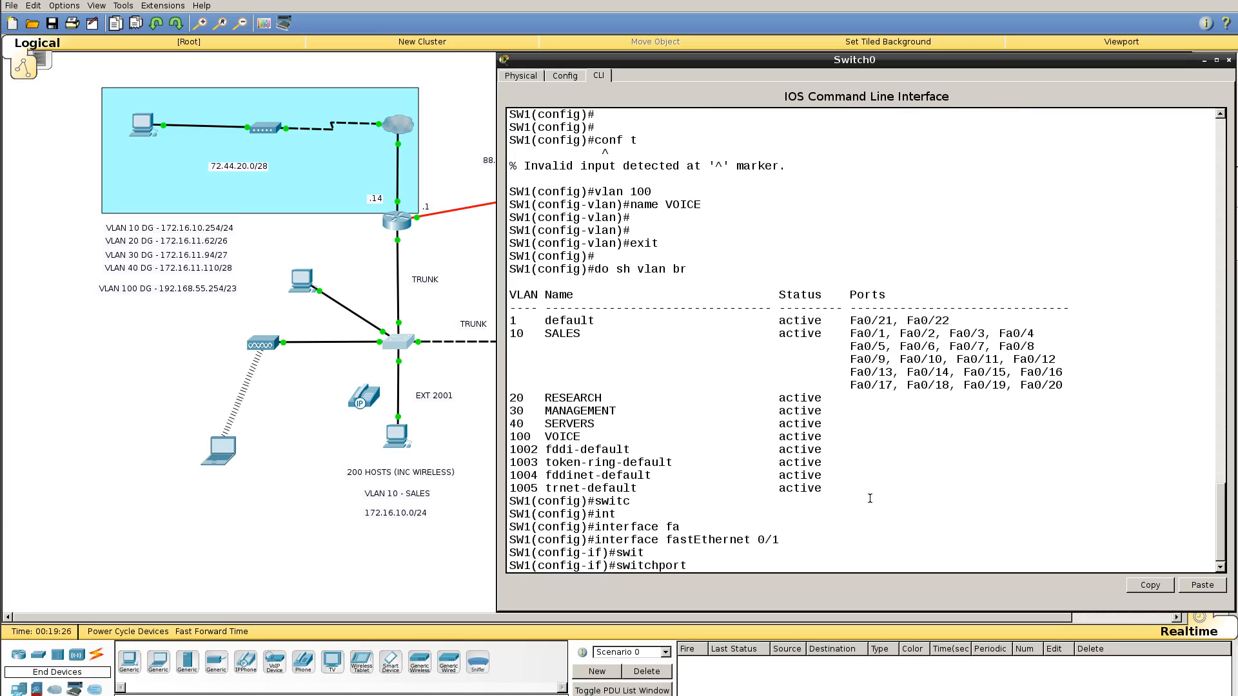
text(acc)
key(Tab)
text(vlan)
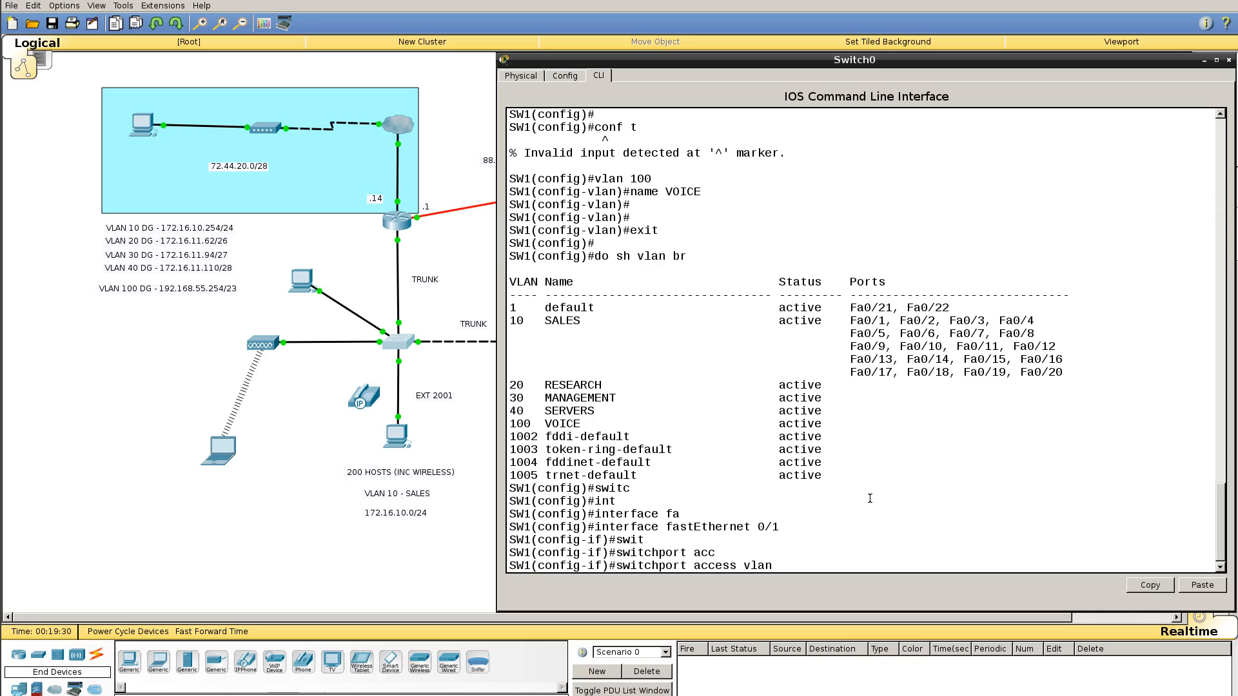
text( 100)
key(BackSpace)
key(BackSpace)
key(BackSpace)
key(BackSpace)
key(BackSpace)
key(BackSpace)
key(BackSpace)
key(BackSpace)
key(BackSpace)
key(BackSpace)
key(BackSpace)
key(BackSpace)
key(BackSpace)
key(BackSpace)
key(BackSpace)
key(BackSpace)
key(BackSpace)
key(BackSpace)
key(BackSpace)
key(BackSpace)
- Set VLAN 100 as the voice VLAN on SW1's fastEthernet 0/1 with switchport voice vlan 100
drag(886, 321, 851, 321)
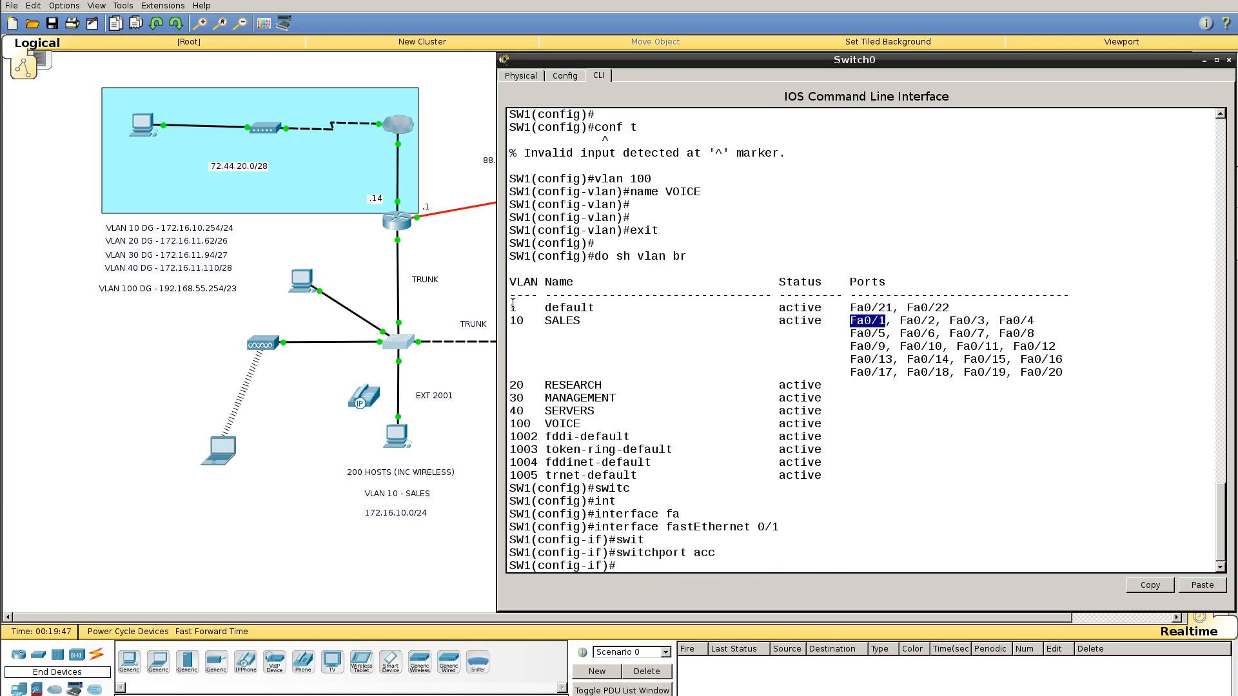
drag(526, 321, 509, 321)
click(988, 500)
key(Return)
text(swit)
key(Tab)
text(voi)
key(Tab)
text(v)
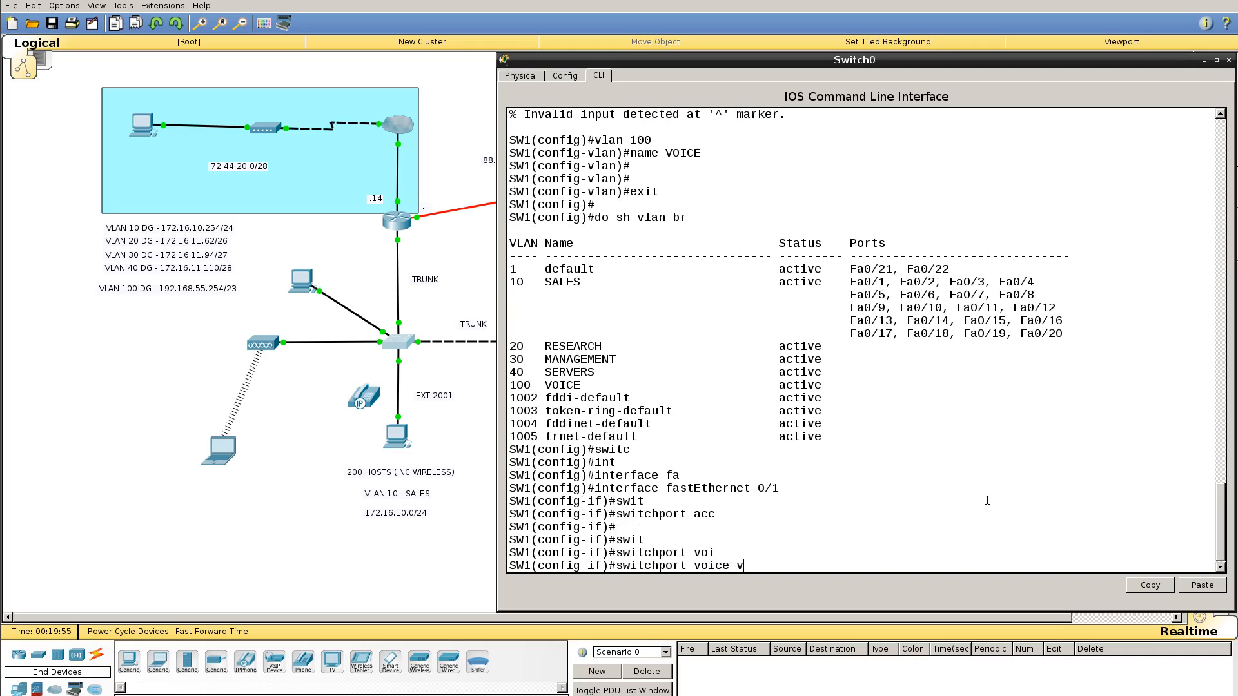
text(l)
key(Tab)
text(100)
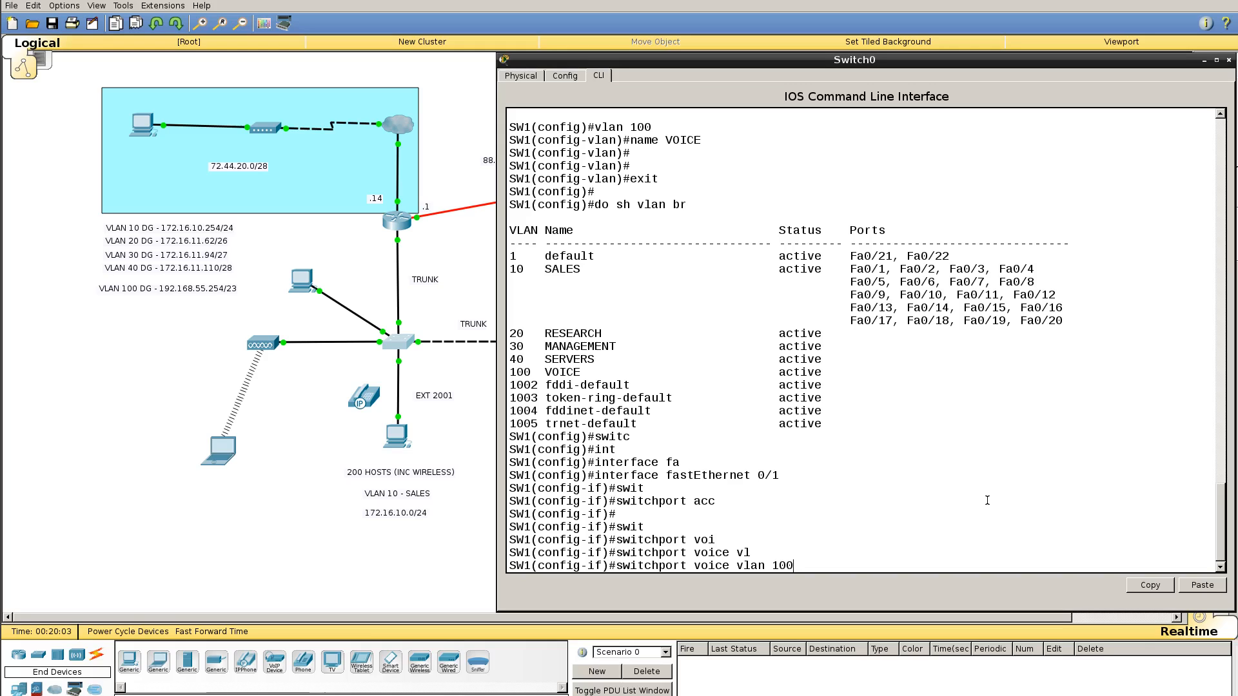
key(Return)
key(Return)
key(Return)
key(Return)
key(Return)
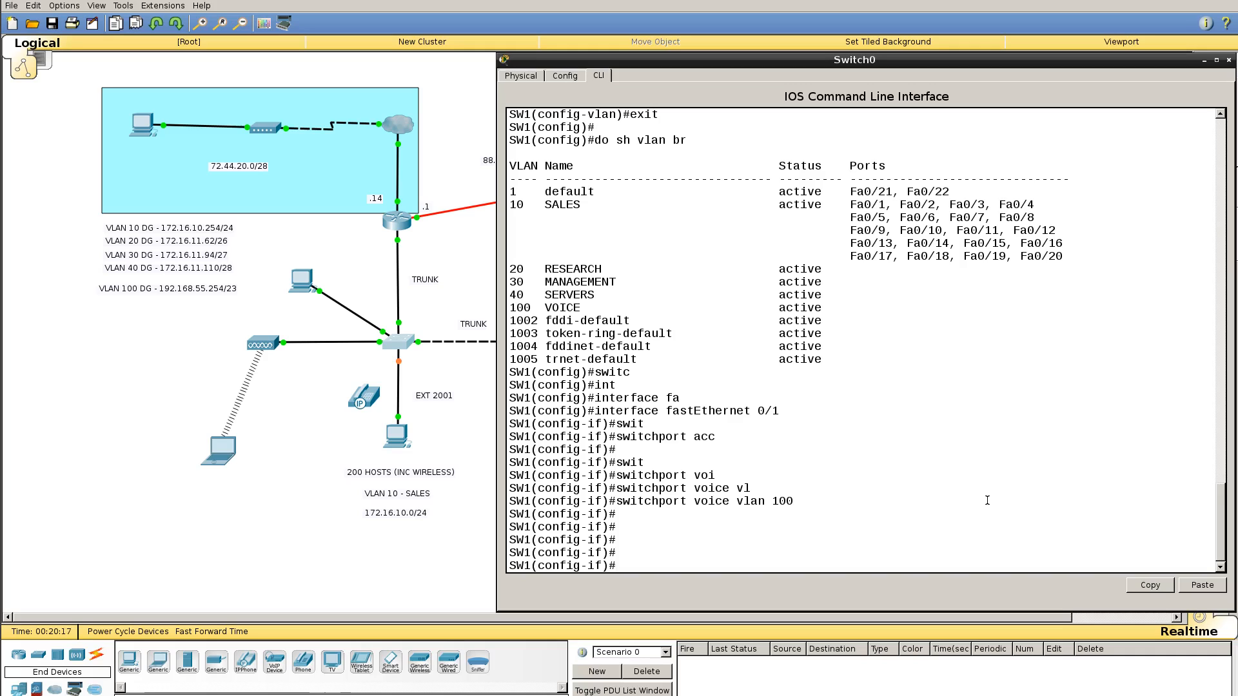
- Enable PortFast on SW1's fastEthernet 0/1 with spanning-tree portfast
key(Return)
key(Return)
key(Return)
key(Return)
key(Return)
text(spann)
key(Tab)
text(po)
key(Tab)
key(Return)
key(Return)
key(Return)
key(Return)
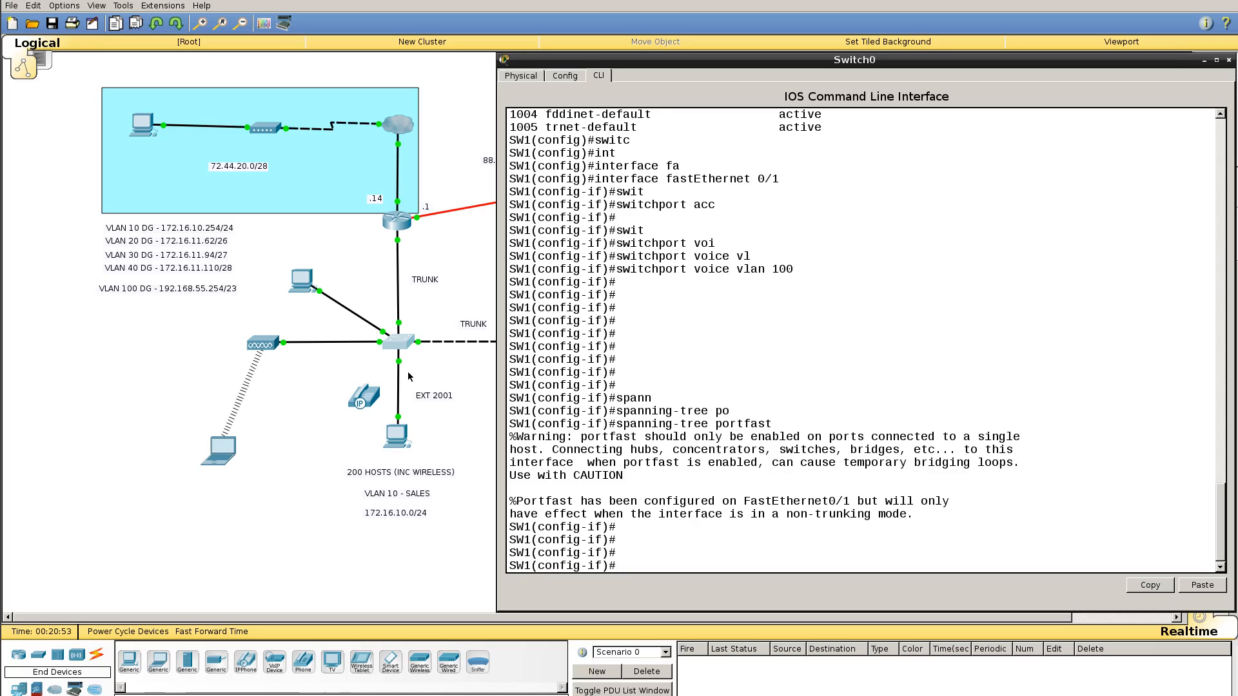
- Leave configuration mode on SW1 and save the configuration with wr
key(ctrl+z)
key(Return)
key(Return)
key(Return)
key(Return)
key(Return)
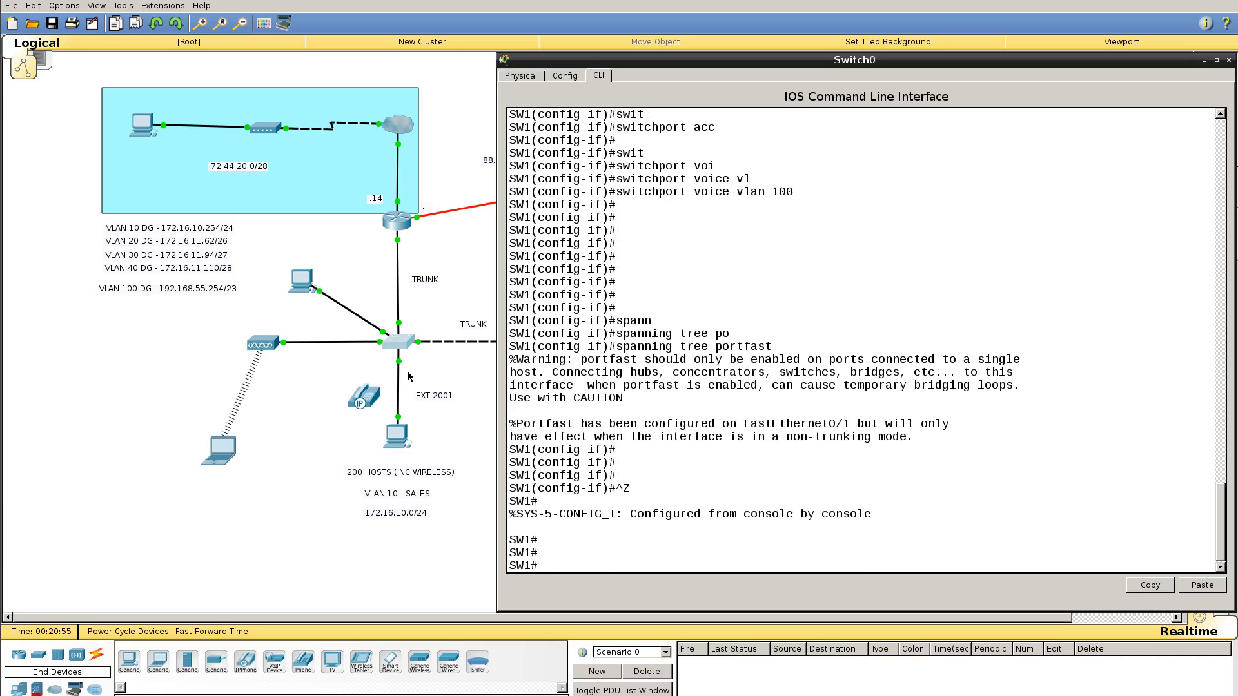
text(wr)
key(Return)
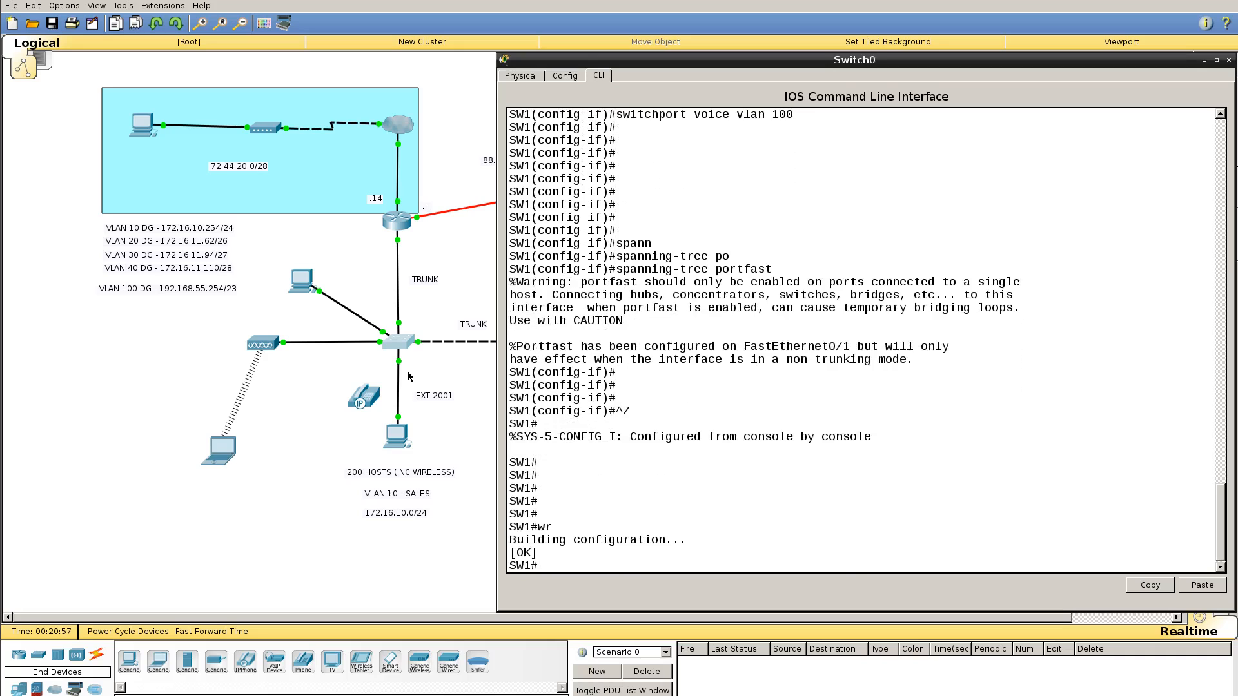
key(Return)
key(Return)
key(Return)
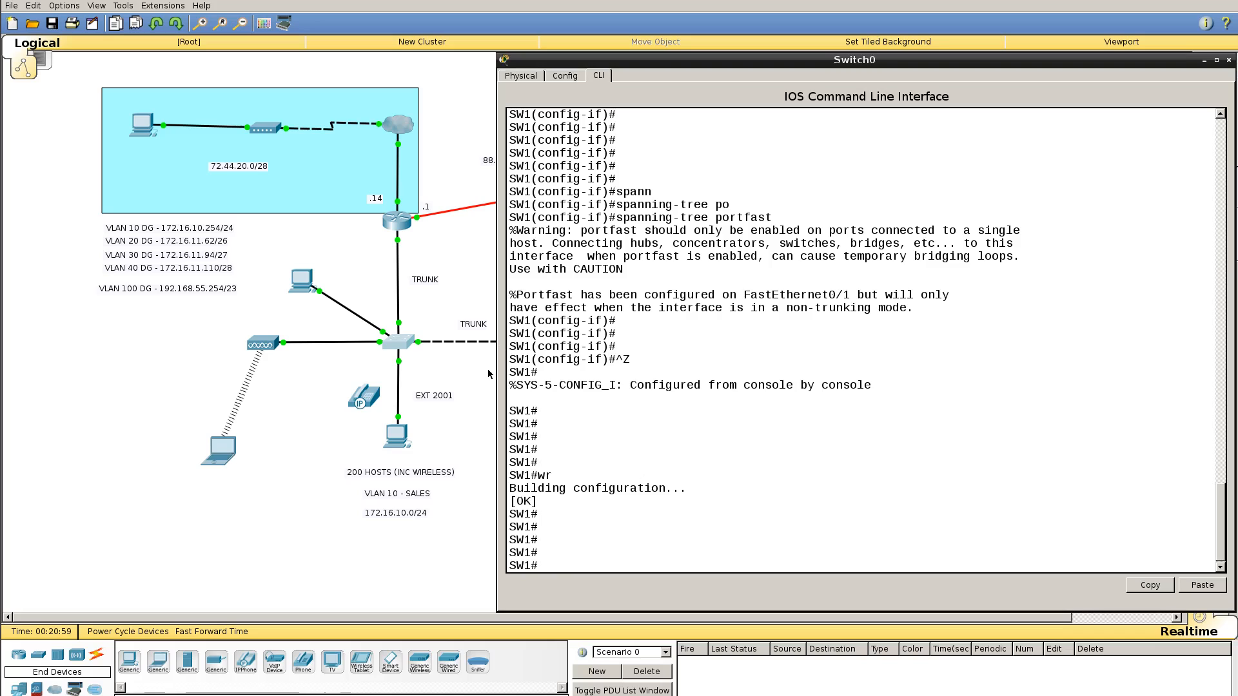
- Open the command line of the Research switch, SW2, and enter privileged mode with ena
click(481, 373)
click(558, 343)
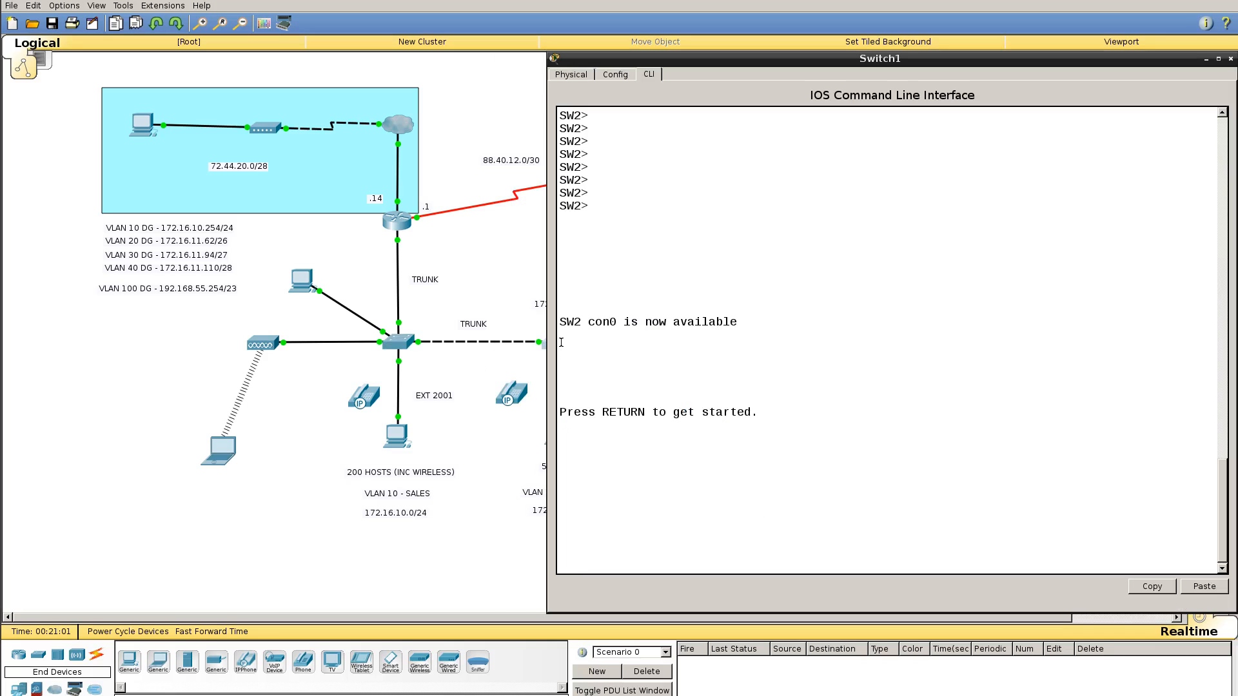
key(Return)
text(ena)
key(Return)
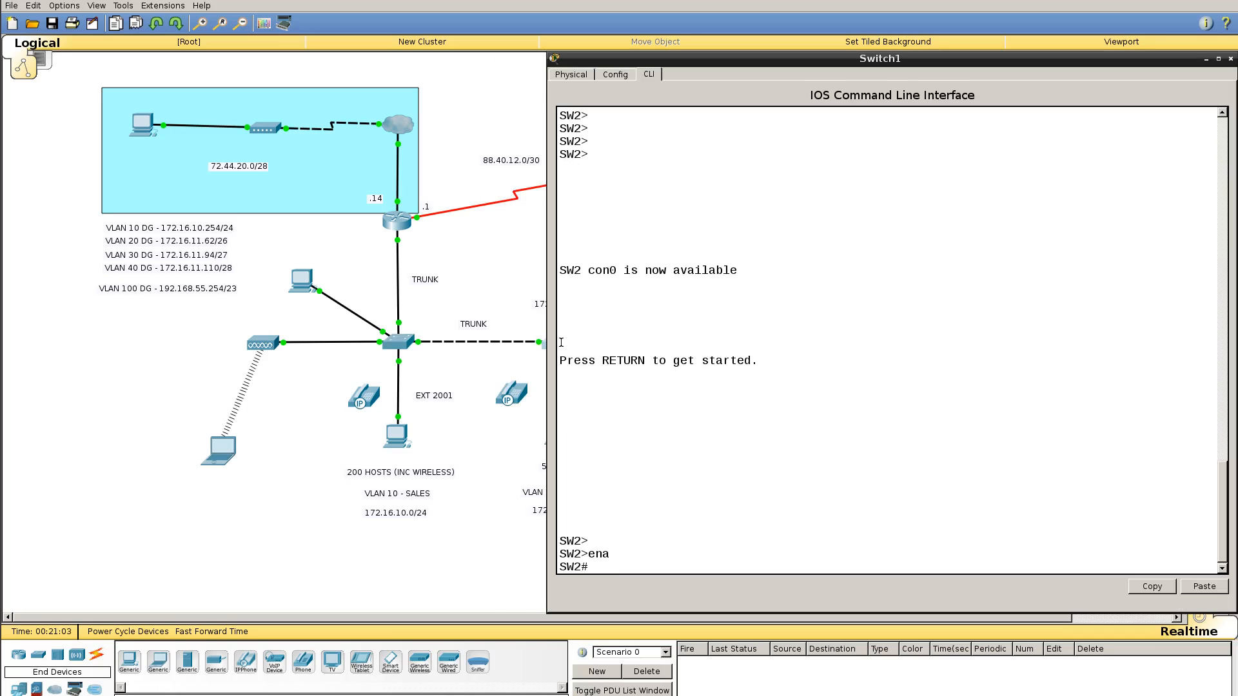
- Display SW2's VLAN summary with sh vlan br
text(sh vlan be)
key(BackSpace)
text(r)
key(Return)
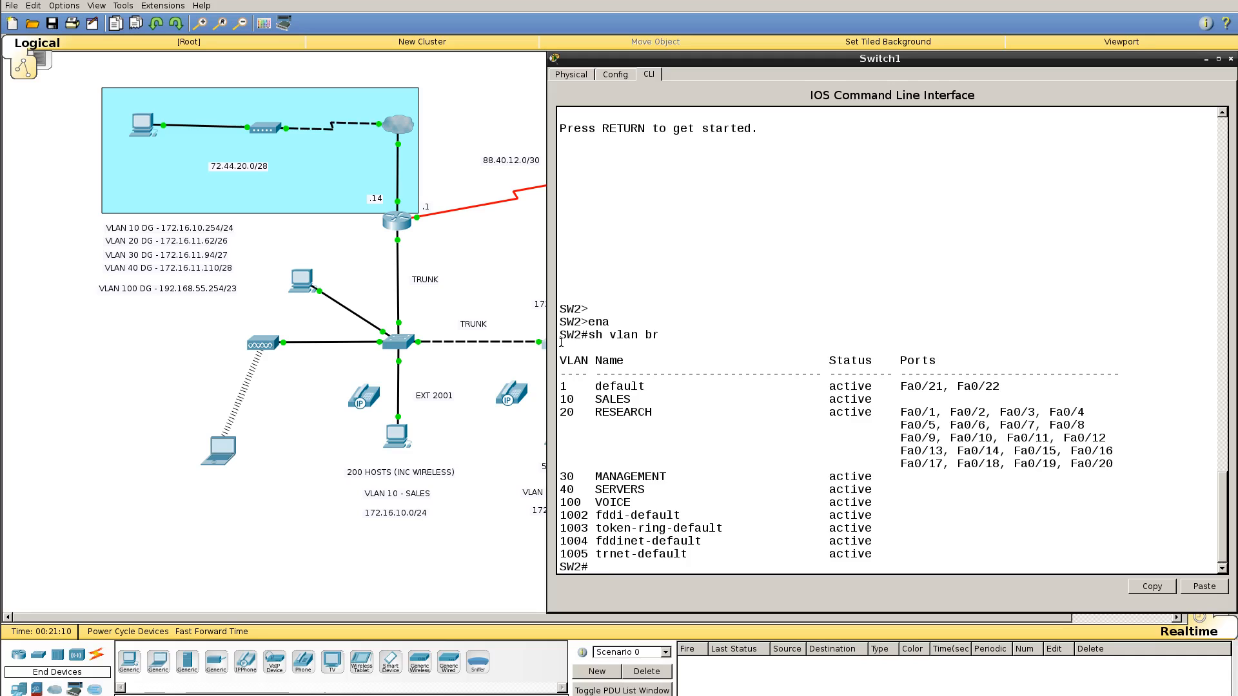
- Enter global configuration mode on SW2 with conf t and open interface fastEthernet 0/1 for configuration
text(conf t)
key(Return)
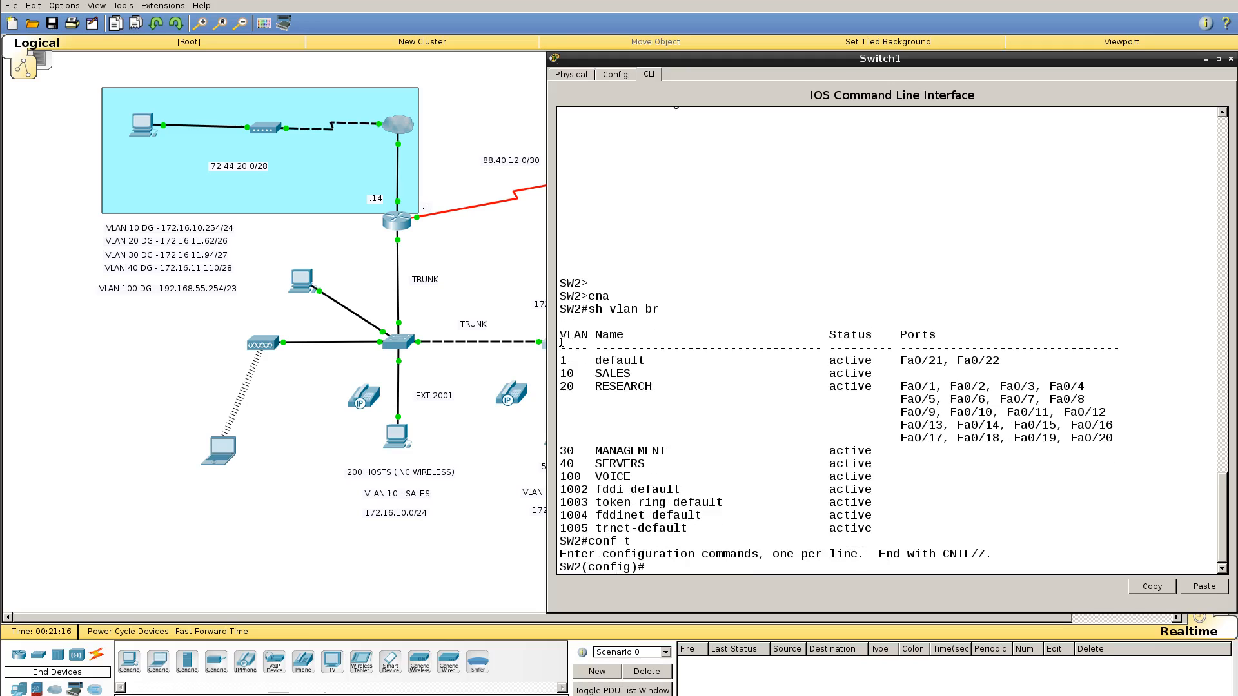
text(int)
key(Tab)
text(fa)
key(Tab)
text(0/1)
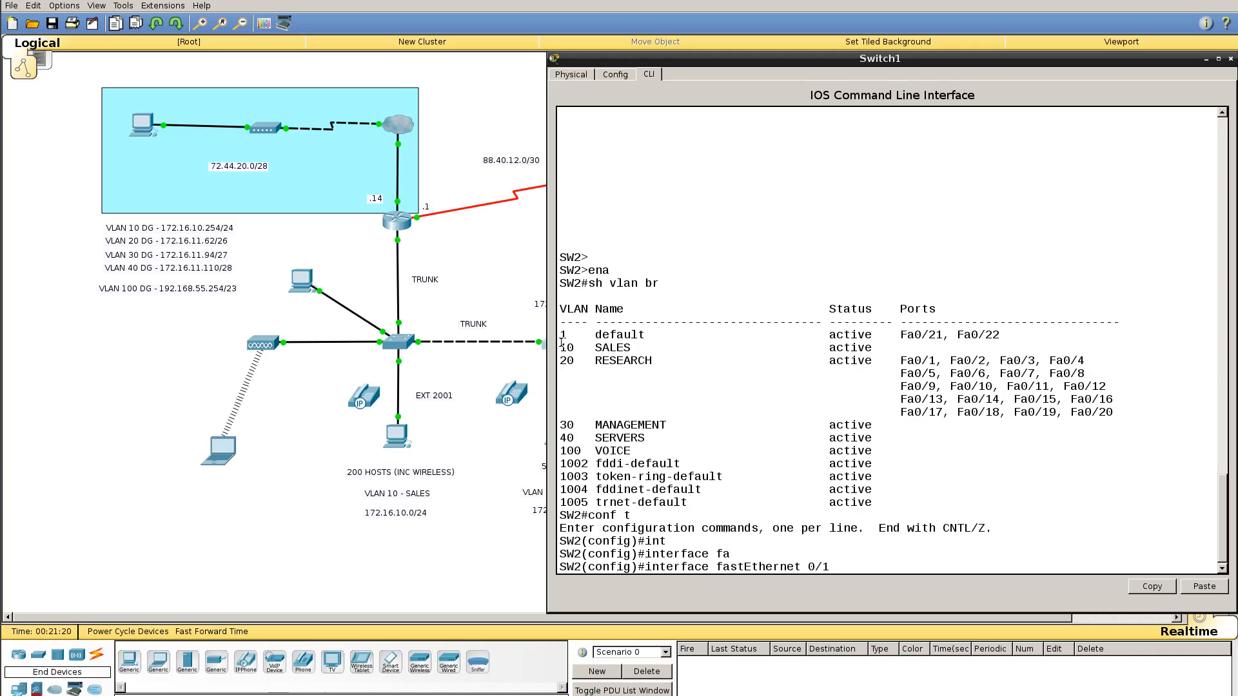
key(Return)
- Set VLAN 100 as the voice VLAN on SW2's fastEthernet 0/1 with switchport voice vlan 100
text(swit)
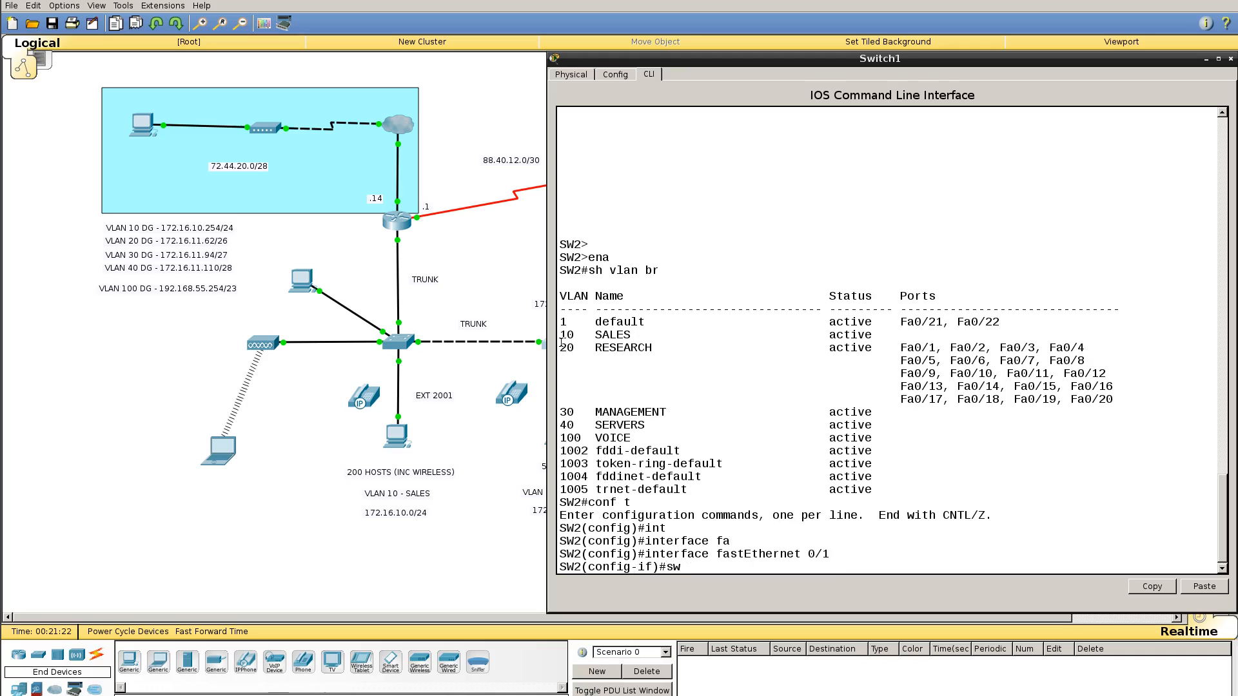
key(Tab)
text(voi)
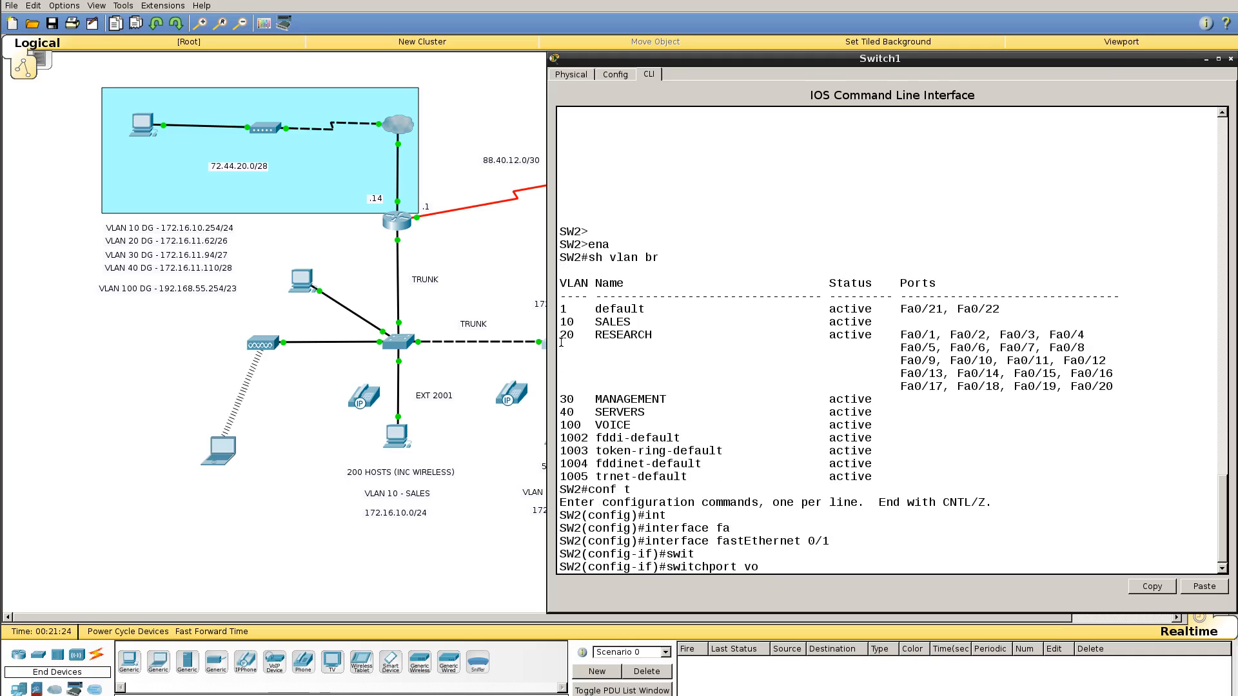
key(Tab)
text(vl)
key(Tab)
text(100)
key(Return)
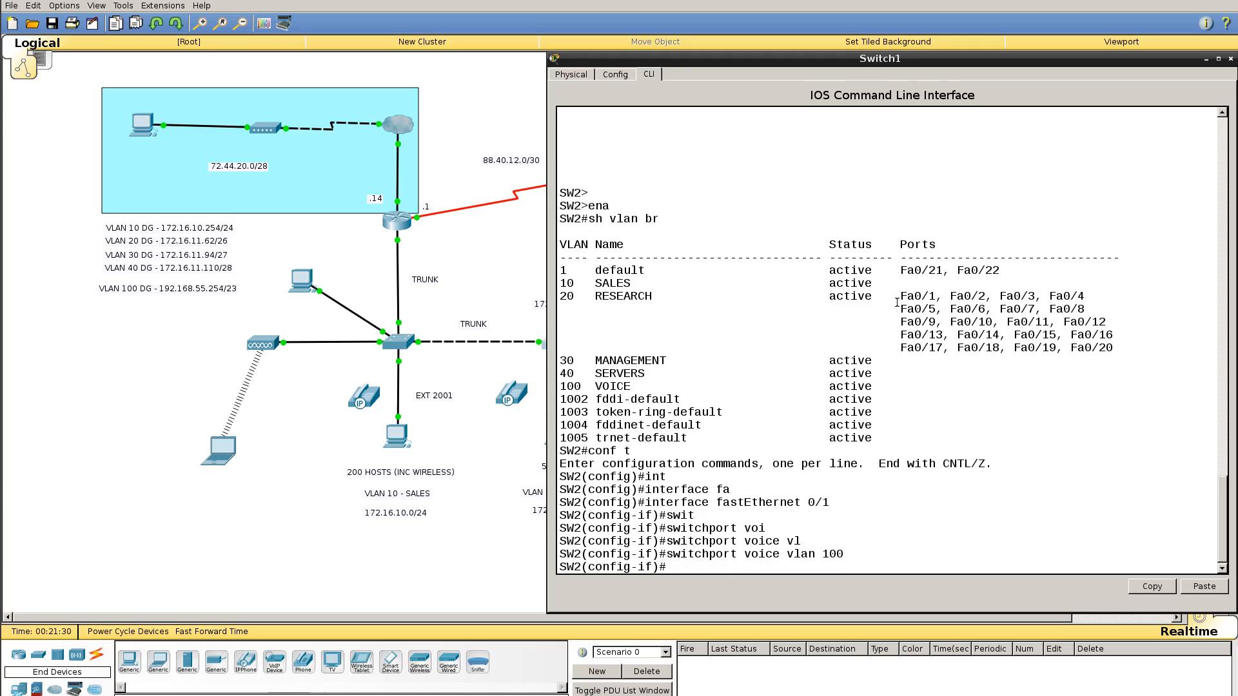
drag(901, 296, 936, 296)
drag(559, 297, 574, 300)
drag(937, 297, 904, 298)
drag(844, 554, 787, 558)
click(1023, 510)
- Enable PortFast on SW2's fastEthernet 0/1 with spanning-tree portfast
text(spann)
key(Tab)
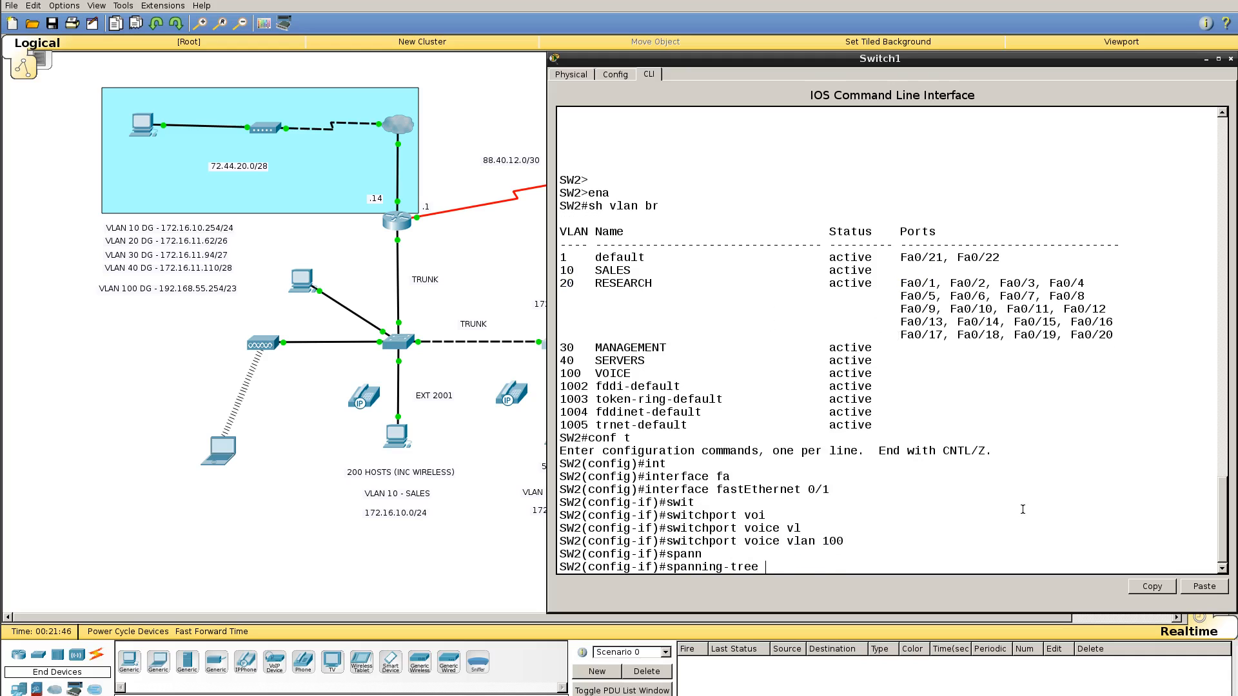
text(po)
key(Tab)
key(Return)
key(Return)
key(Return)
key(Return)
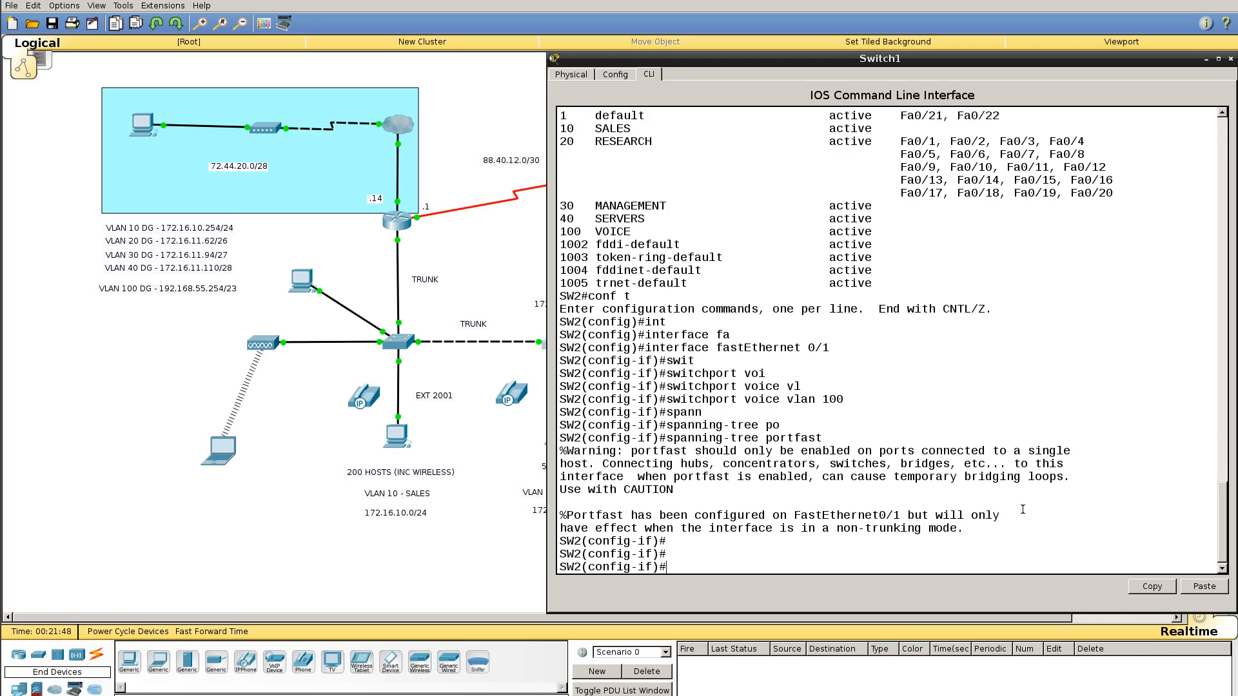
- Leave configuration mode on SW2 and save the configuration with wr
key(ctrl+z)
key(Return)
key(Return)
text(wr)
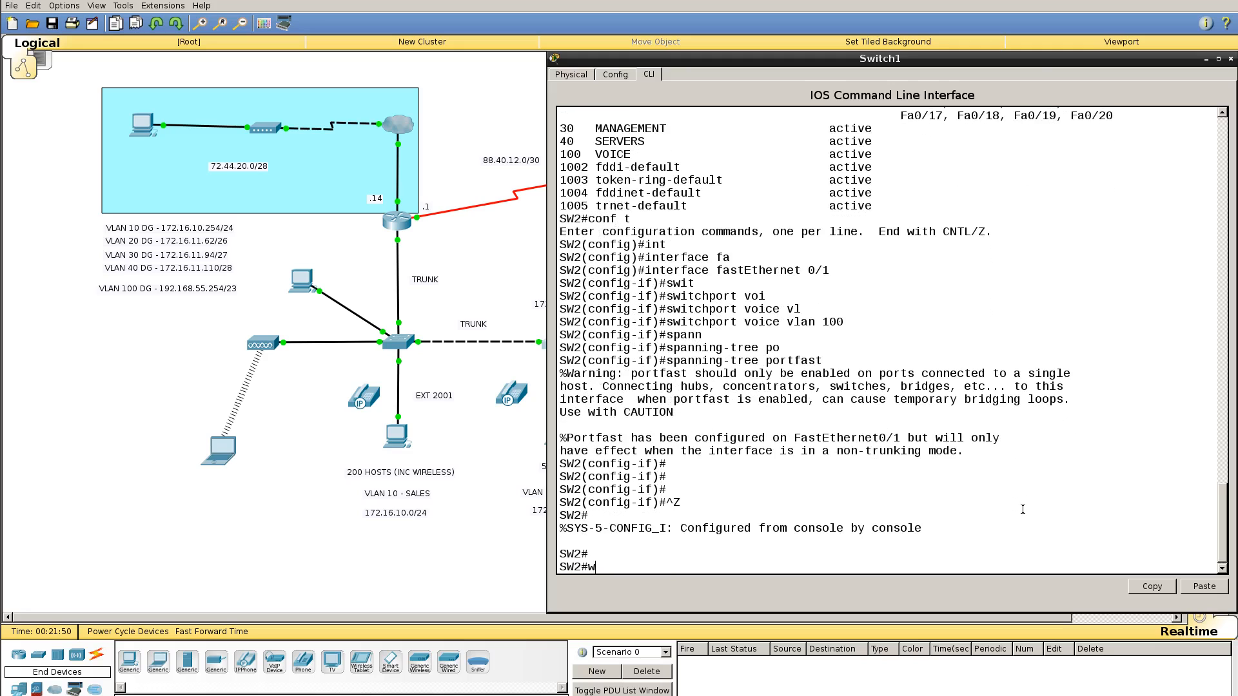
key(Return)
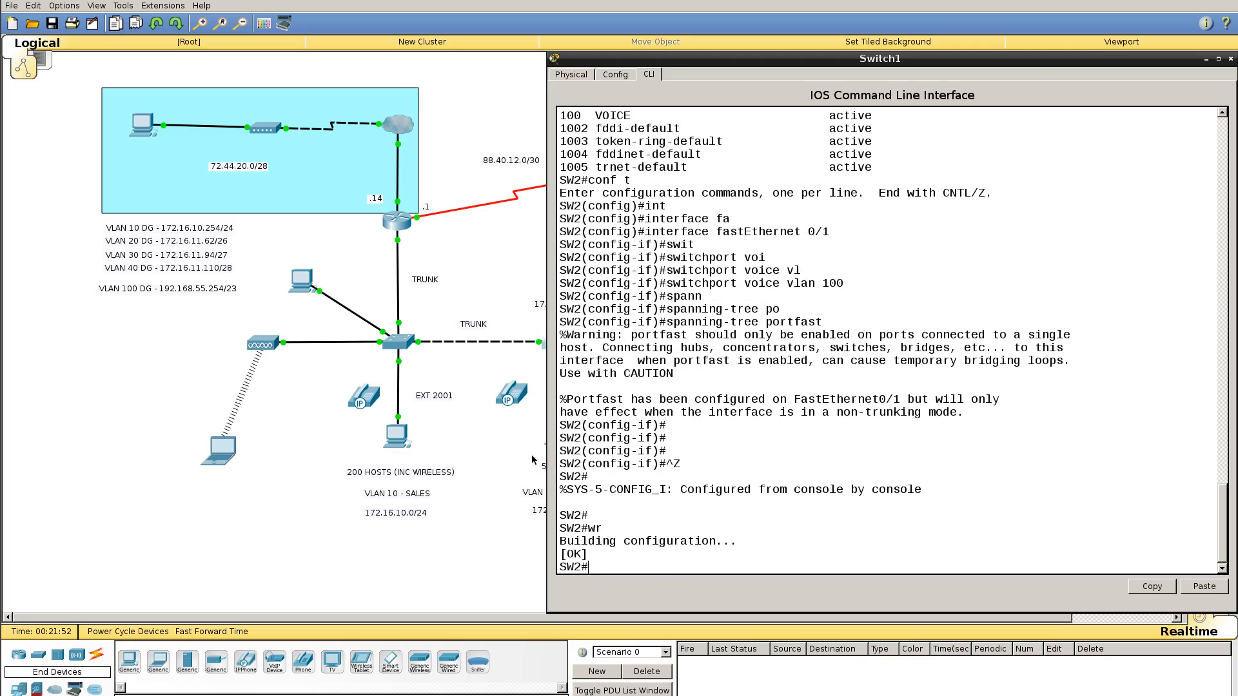
- Open the command line of the third switch, SW3, and enter privileged mode with ena
click(507, 455)
click(726, 342)
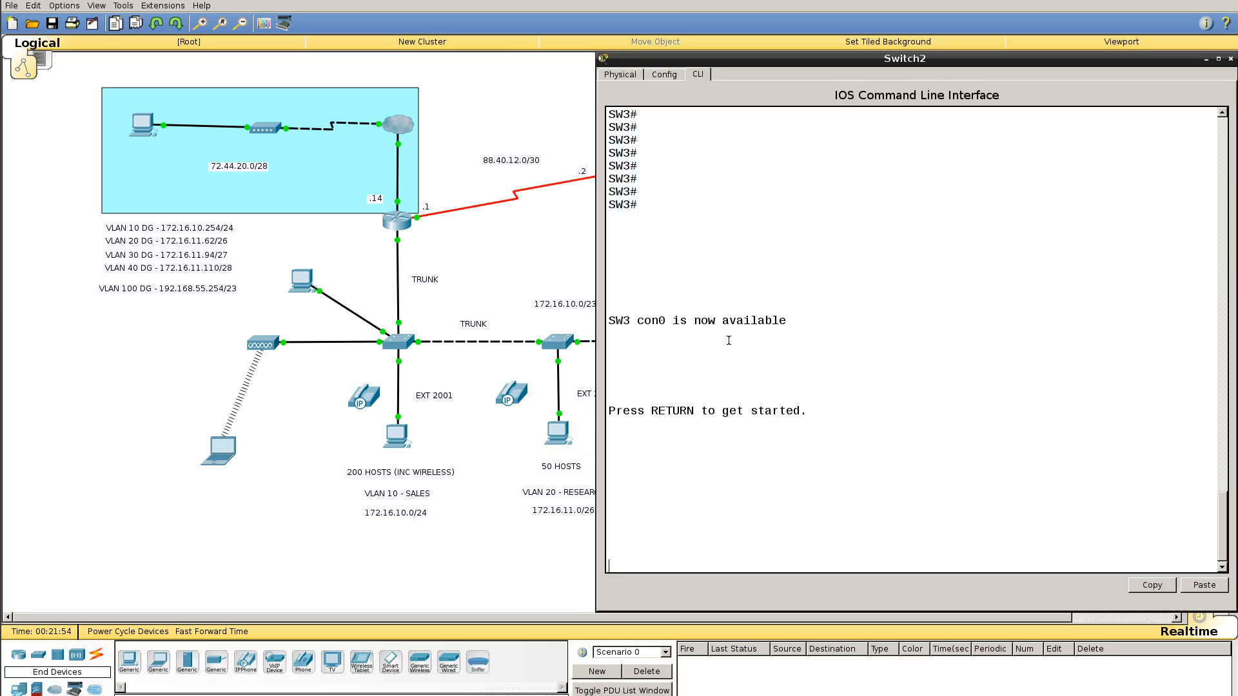
key(Return)
text(ena)
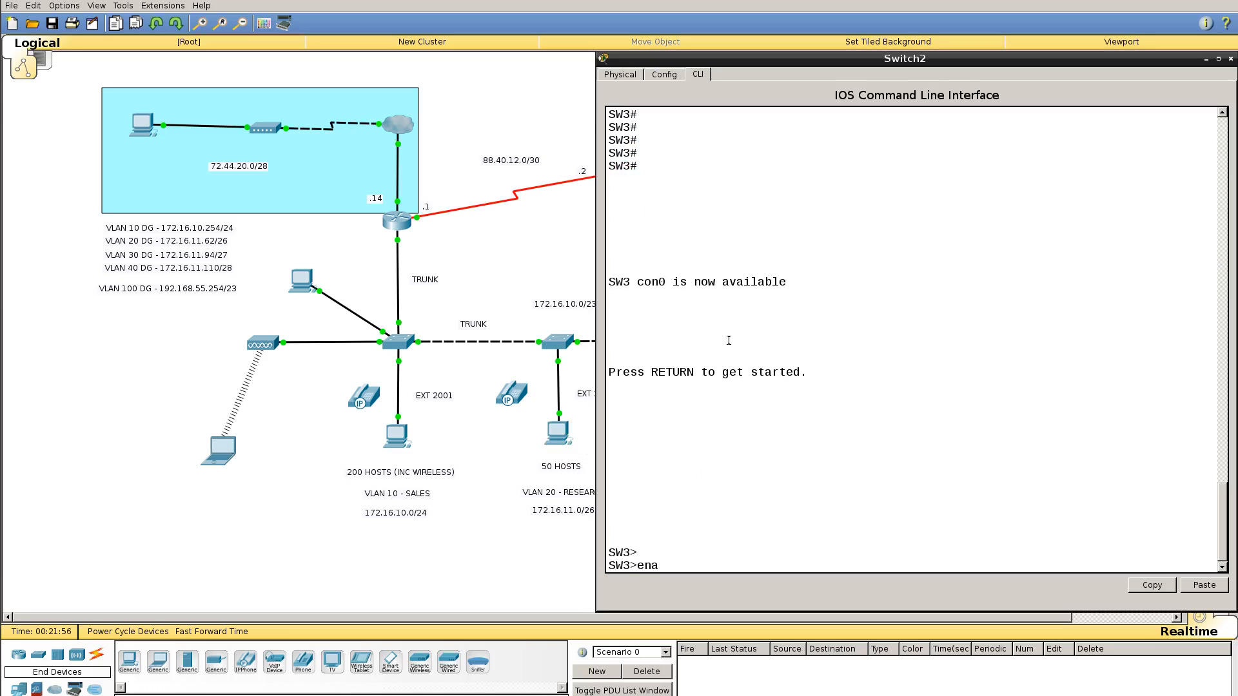
key(Return)
- Display SW3's VLAN summary with sh vlan br and examine the MANAGEMENT VLAN's entry
text(sh vlan brr)
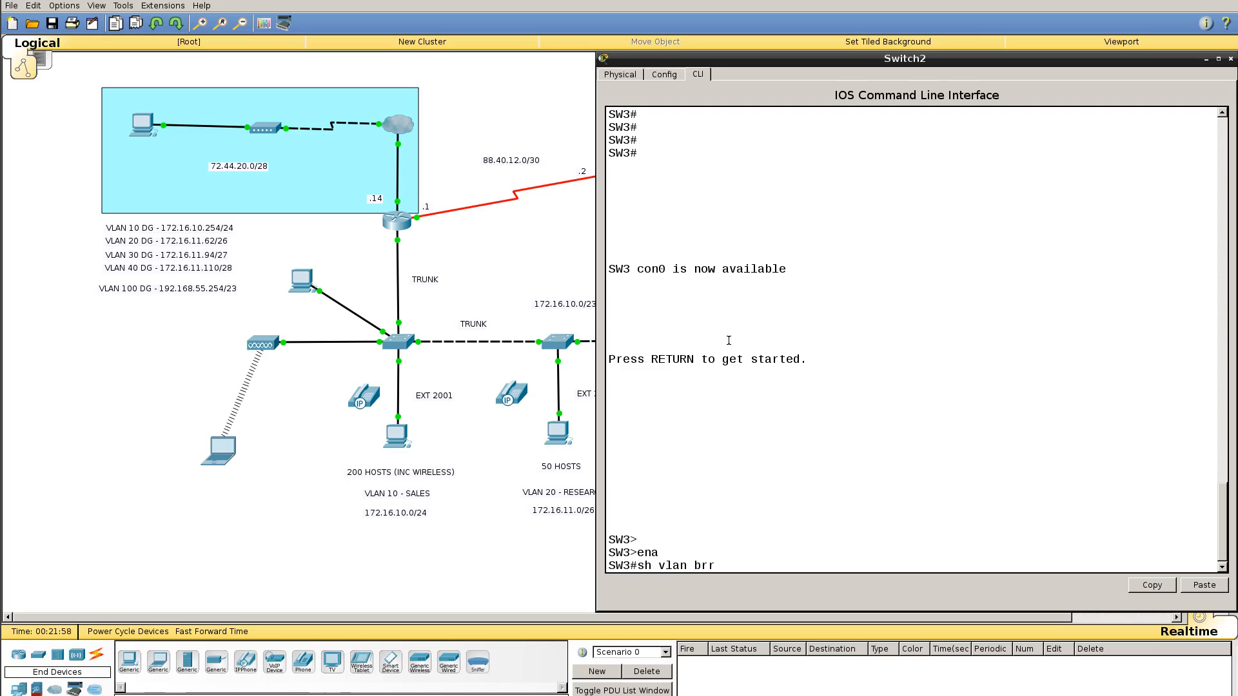
key(BackSpace)
key(Return)
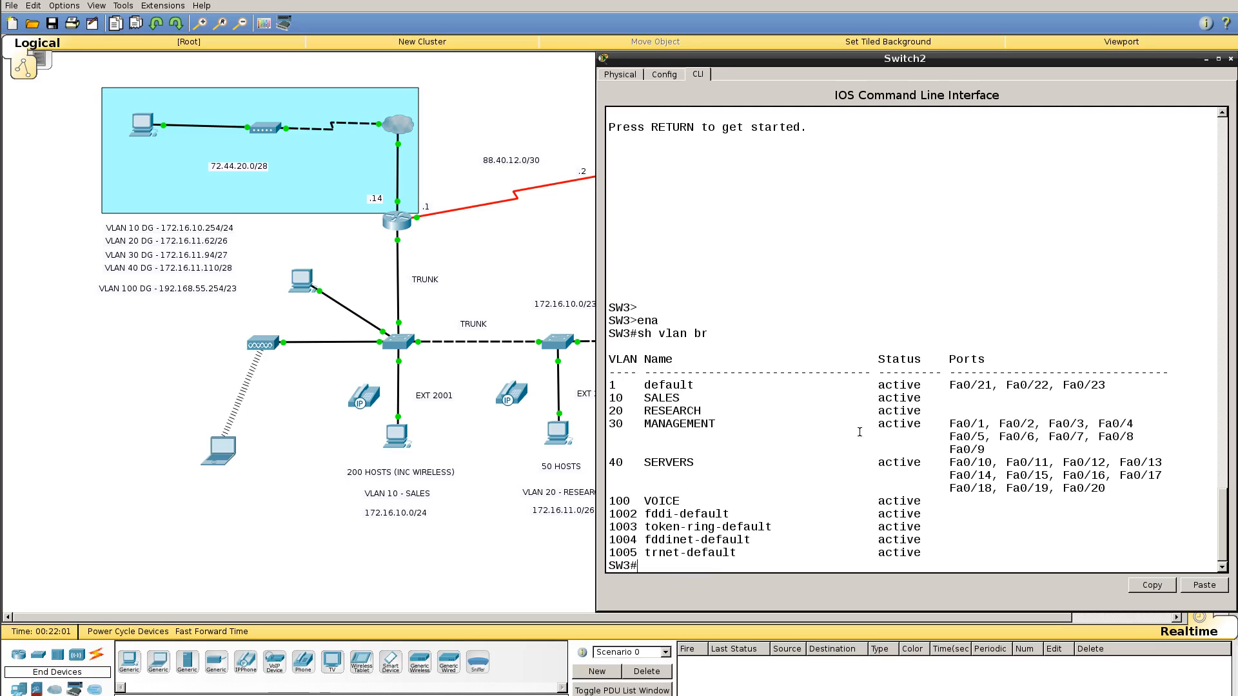
drag(630, 426, 609, 426)
- Enter global configuration mode on SW3 with conf t
key(Return)
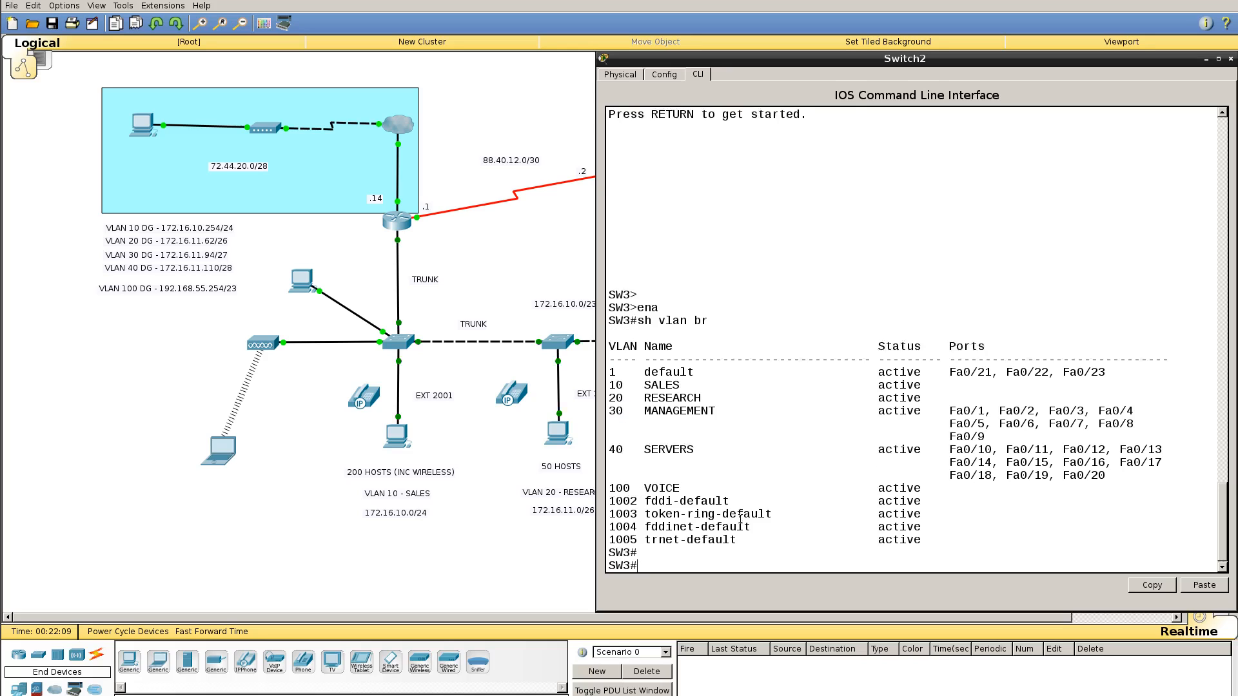
key(Return)
key(Return)
text(conf t)
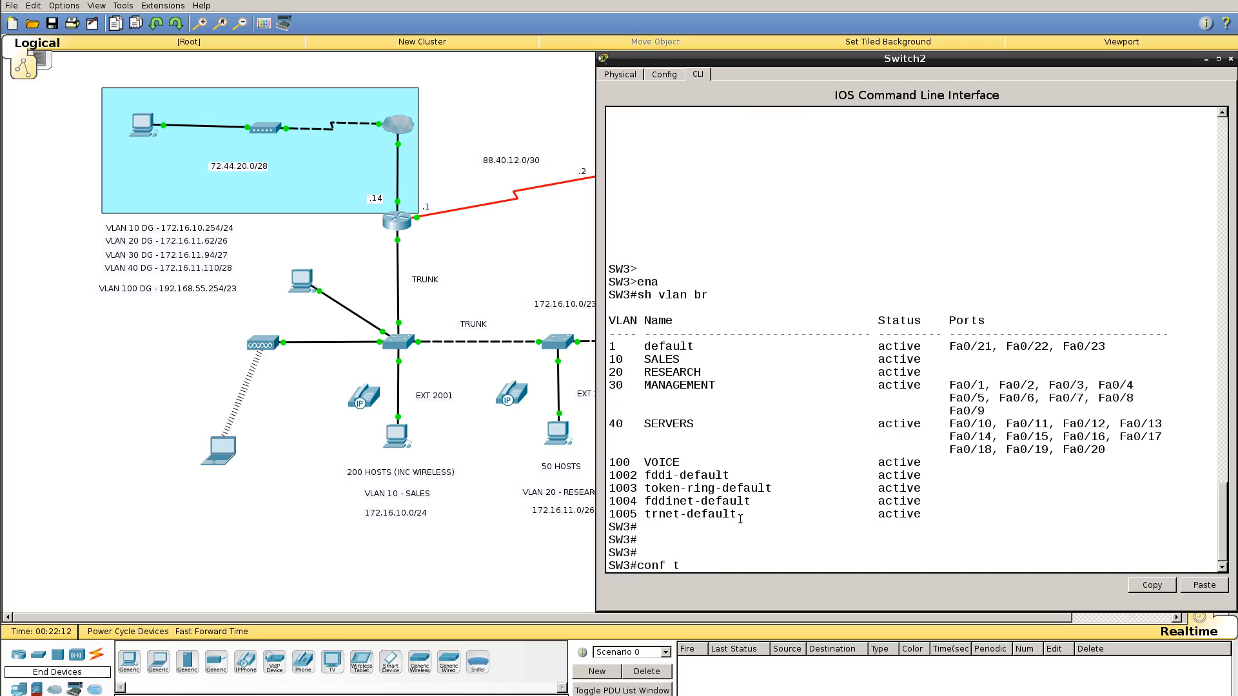
key(Return)
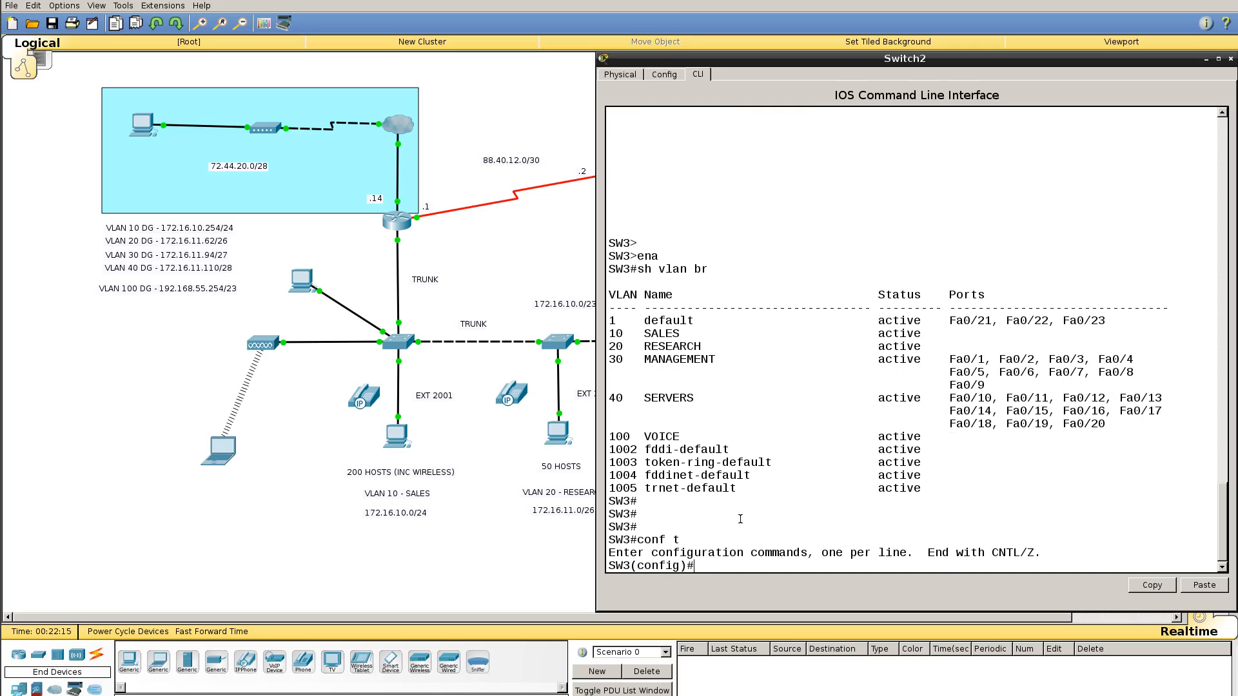
- Enter interface configuration for fastEthernet 0/1 on SW3 and assign it voice VLAN 100
text(int)
key(Tab)
text(fa)
key(Tab)
text(0/1)
key(Return)
text(swi)
key(Tab)
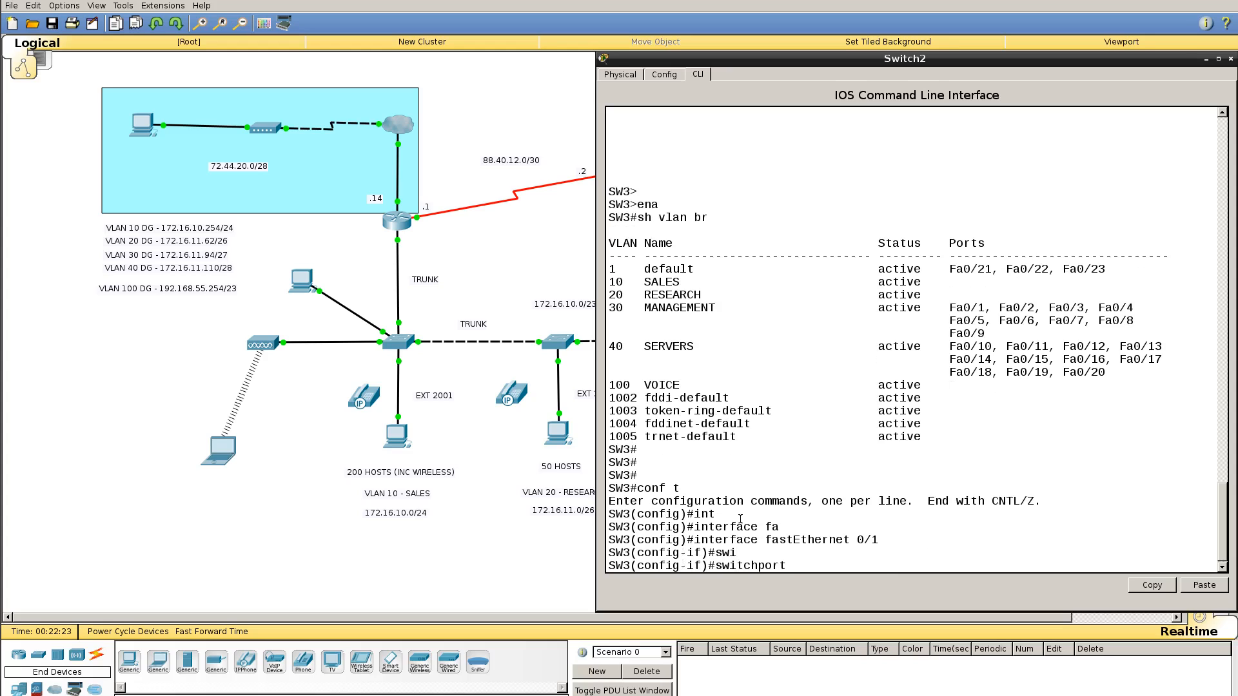
text(vo)
key(Tab)
text(v)
key(Tab)
text(100)
key(Return)
- Enable spanning-tree portfast on SW3's fastEthernet 0/1 interface
text(spann)
key(Tab)
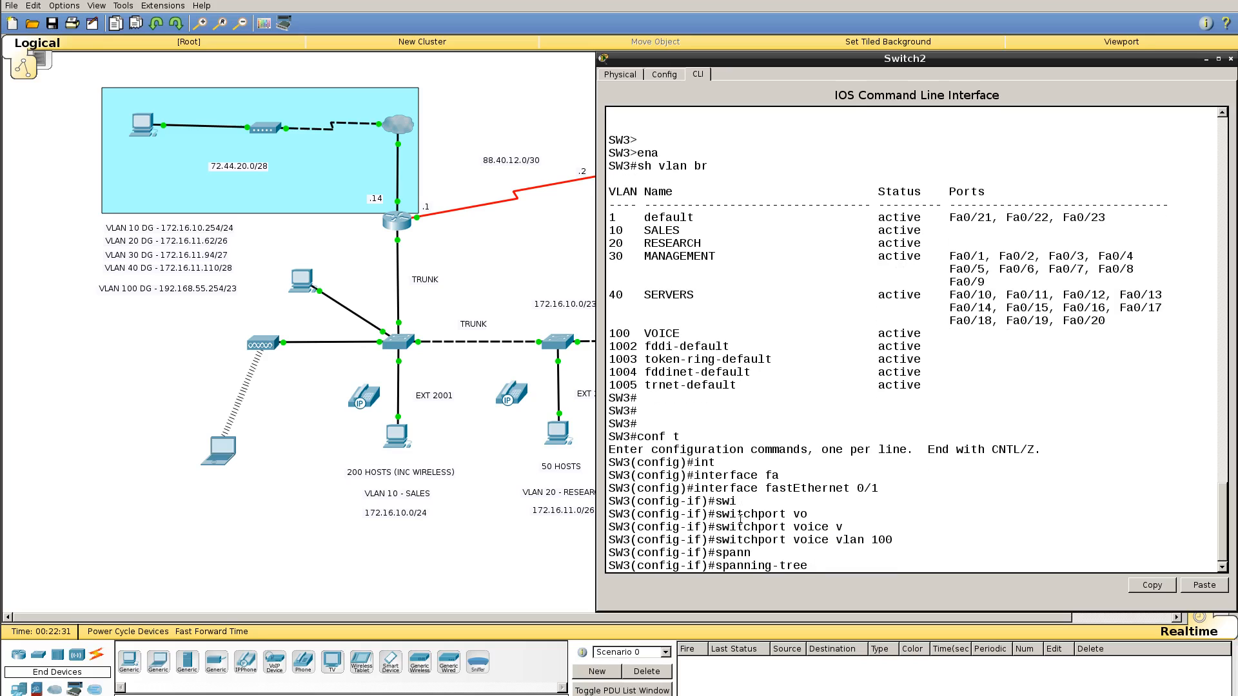
text(po)
key(Tab)
key(Return)
key(Return)
key(Return)
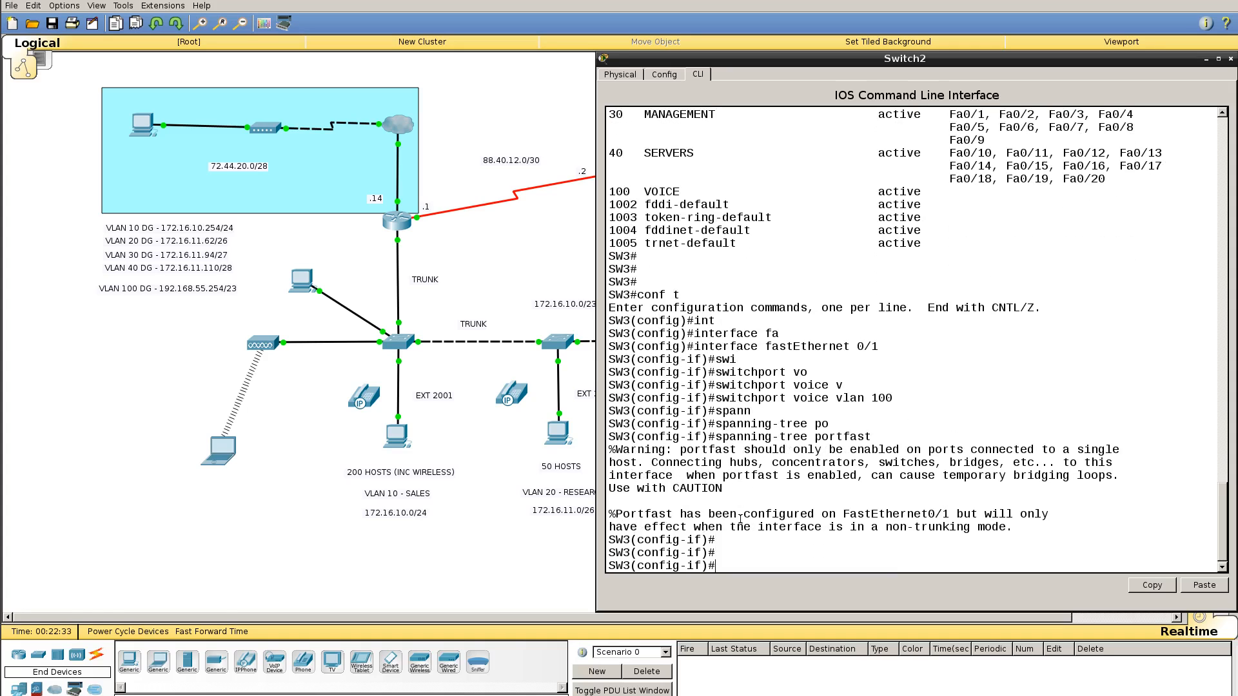
- Leave configuration mode on SW3 and save the configuration with wr
key(ctrl+z)
key(Return)
key(Return)
key(Return)
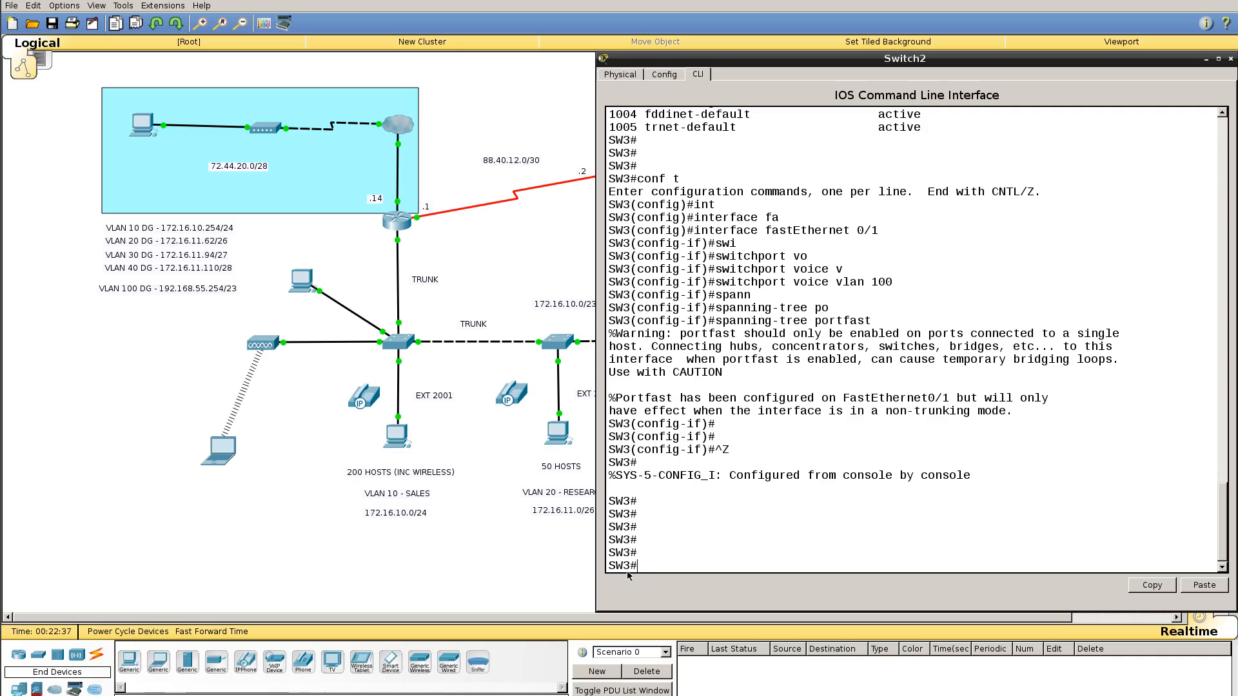
text(wr)
key(Return)
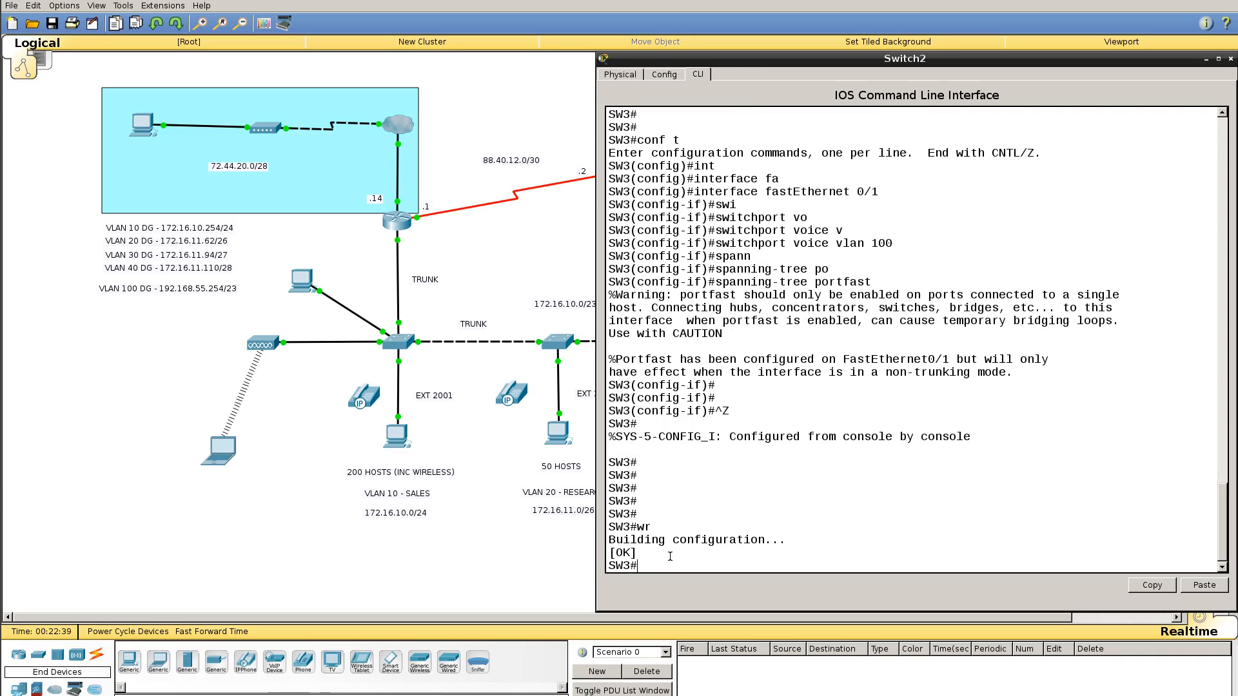
- Return to the topology, open the command line of Router0 and bring up its login prompt
click(495, 554)
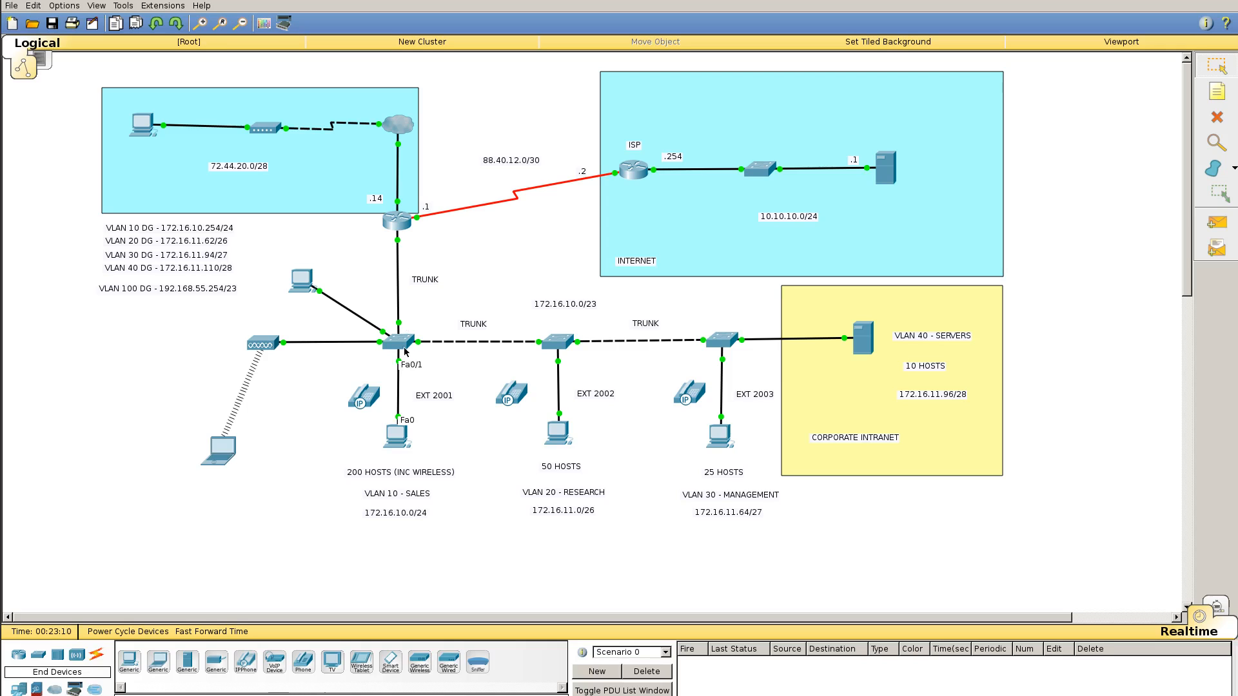
click(398, 222)
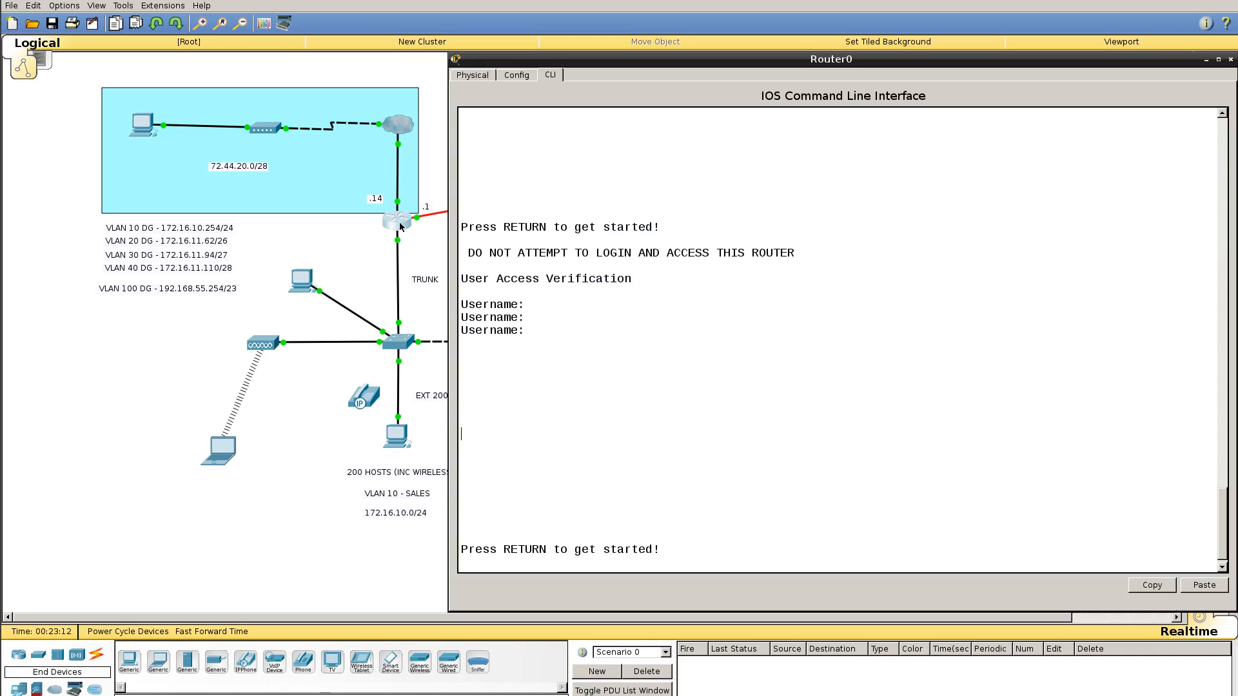
key(Return)
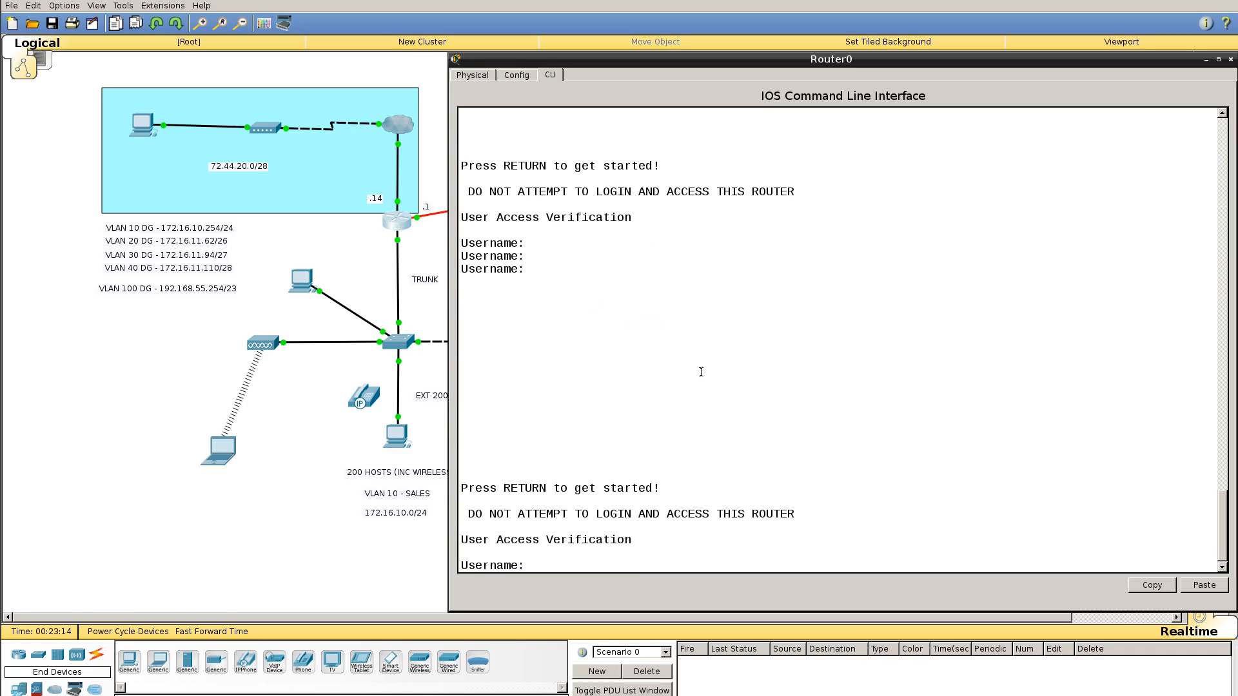
key(Return)
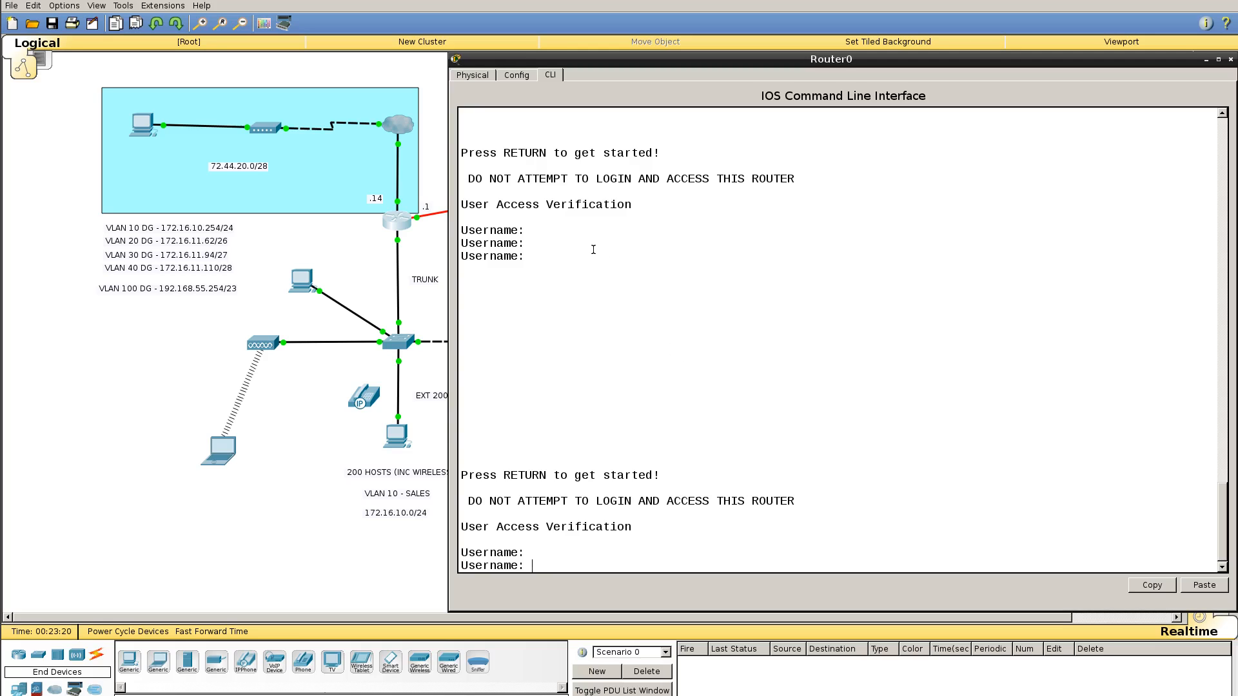
- Get past R1's login by opening FastEthernet0/0 in the router's graphical configuration, and return to the command line
click(516, 76)
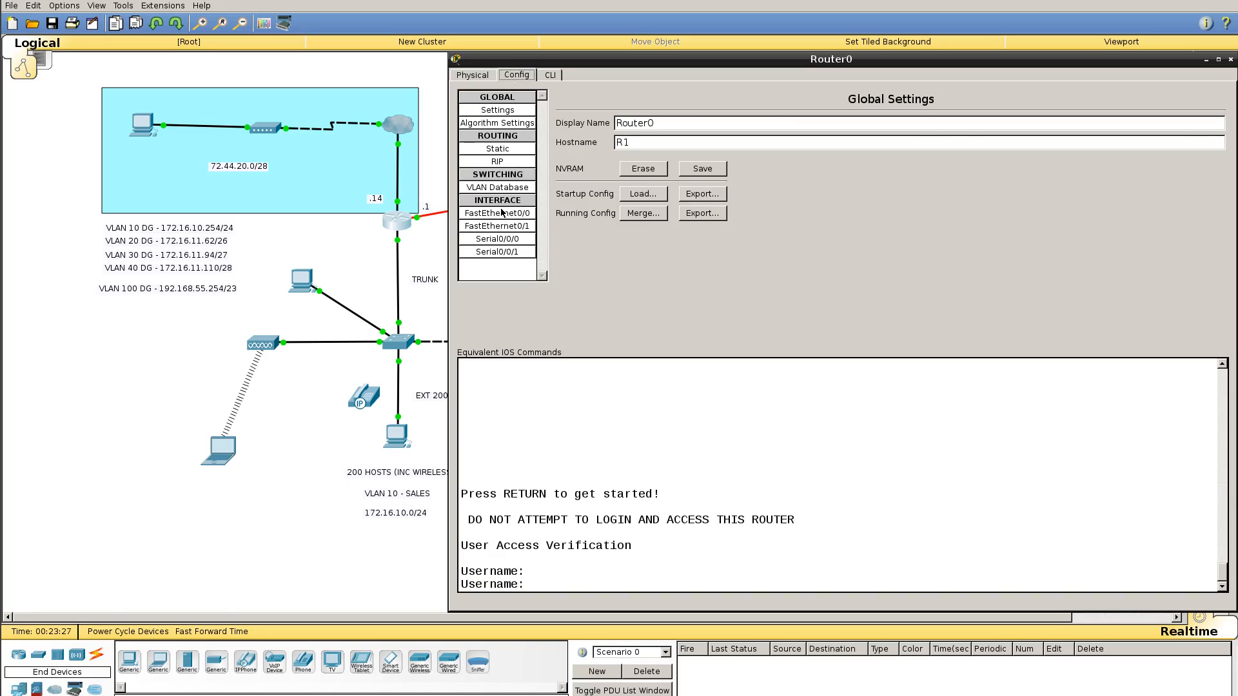
click(502, 213)
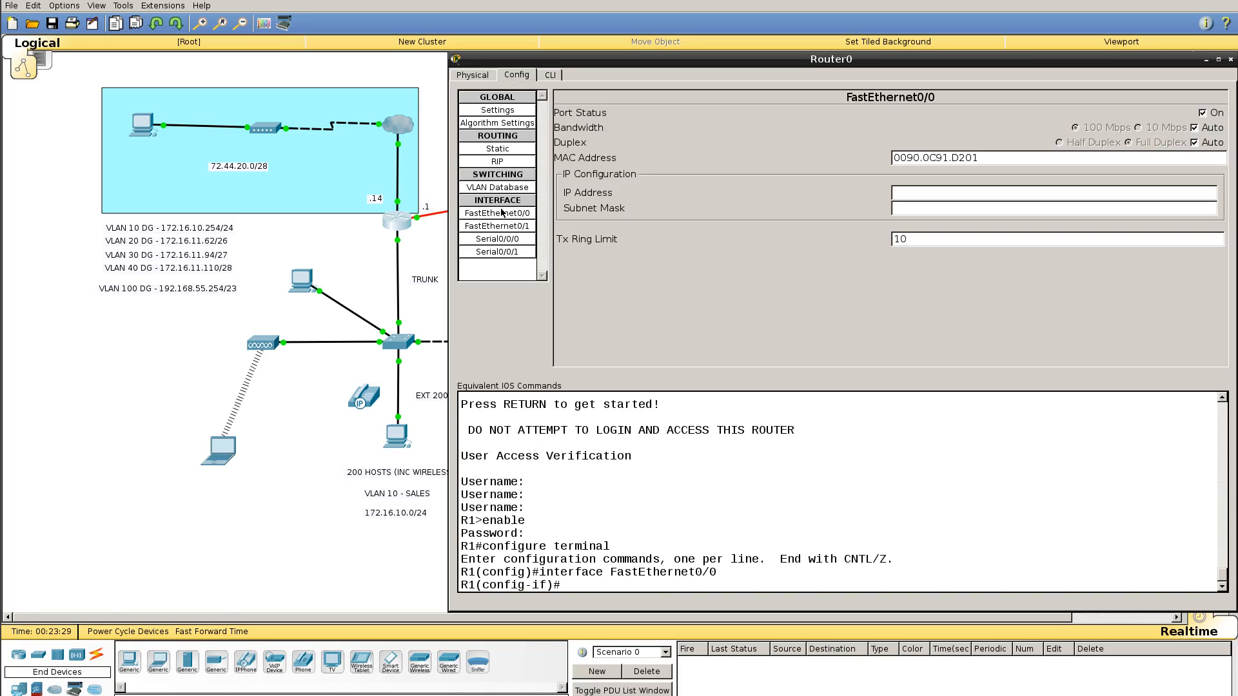
click(551, 75)
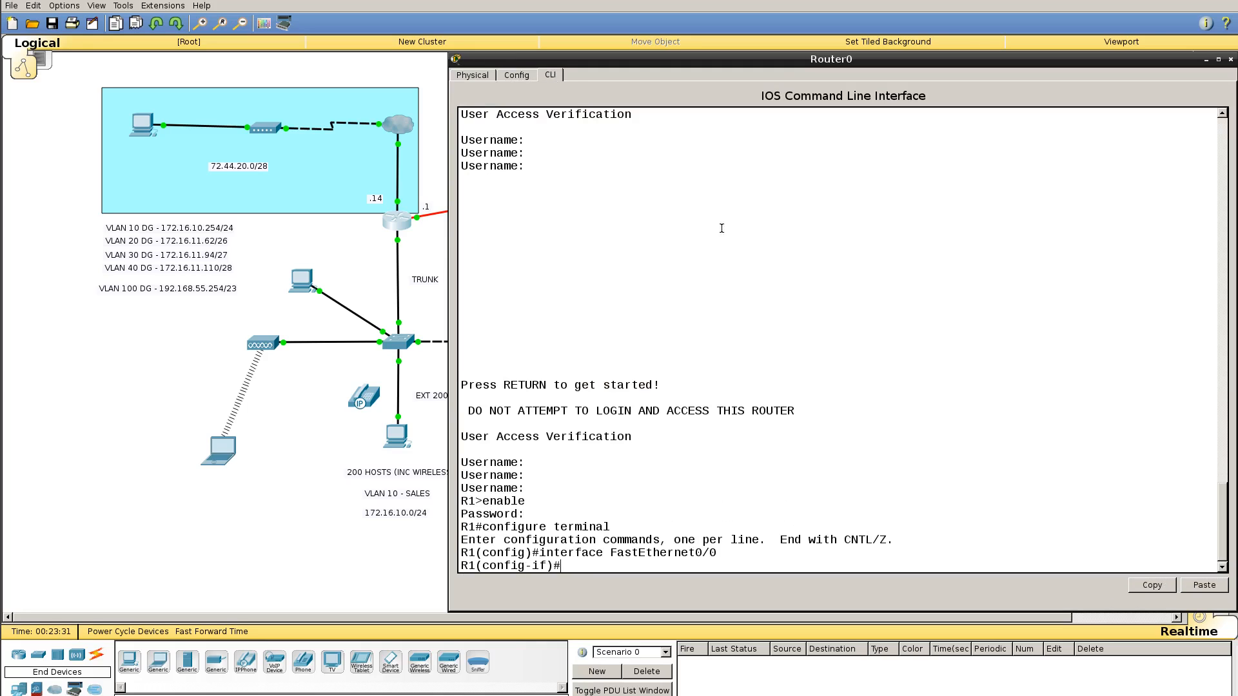
key(Return)
key(Return)
key(Return)
key(Return)
key(Return)
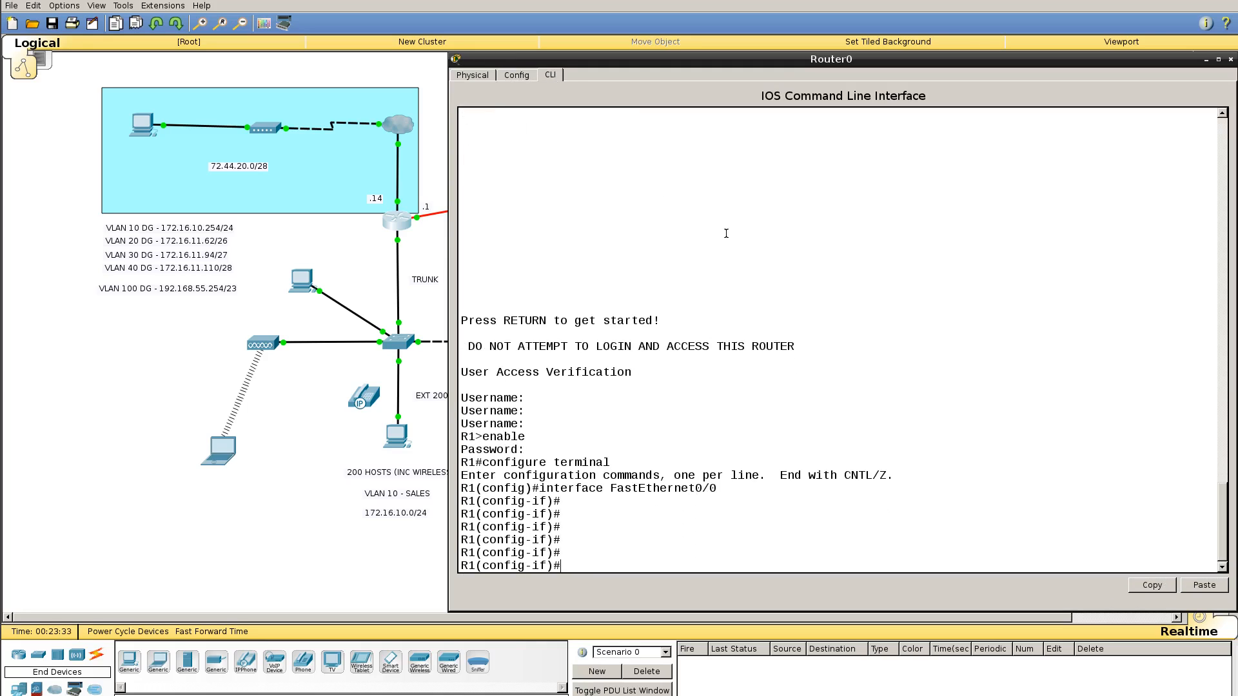
- Leave interface configuration mode on R1 and return to the privileged prompt
key(ctrl+z)
key(Return)
key(Return)
key(Return)
key(Return)
key(Return)
key(Return)
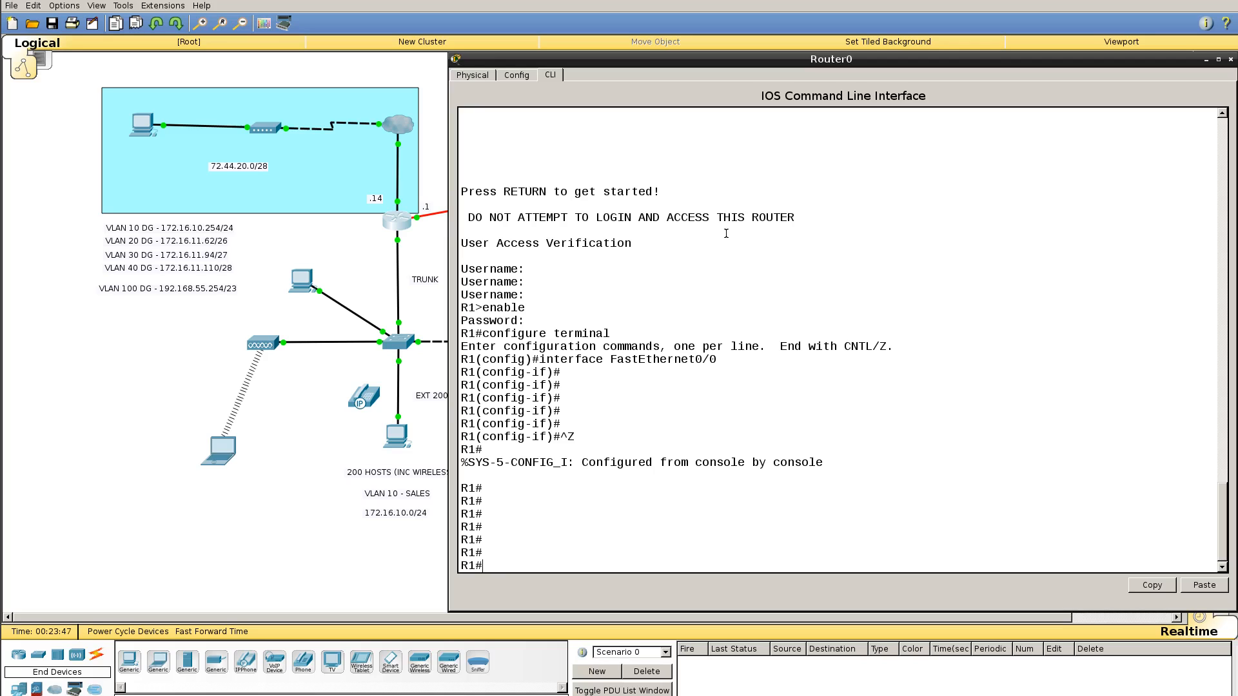
- Enter global configuration mode on R1 with conf t and open interface fastEthernet 0/0
text(conf t)
key(Return)
text(int)
key(Tab)
text(fa)
key(Tab)
text(0/0)
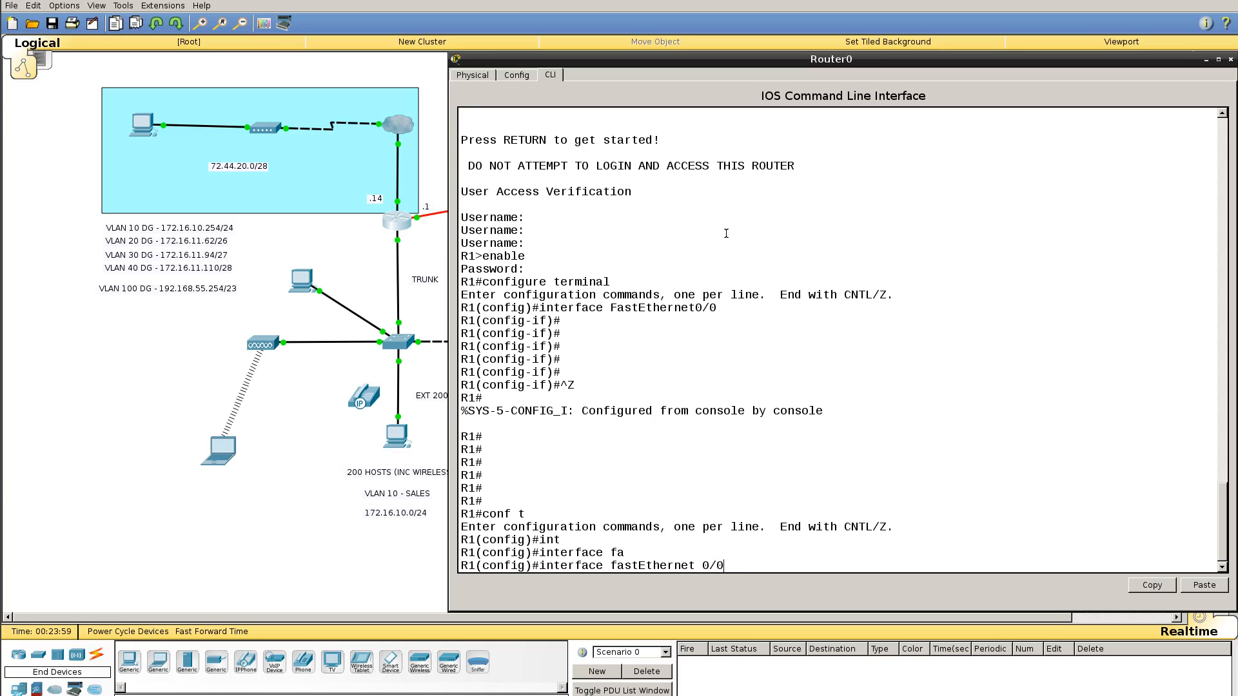
key(Return)
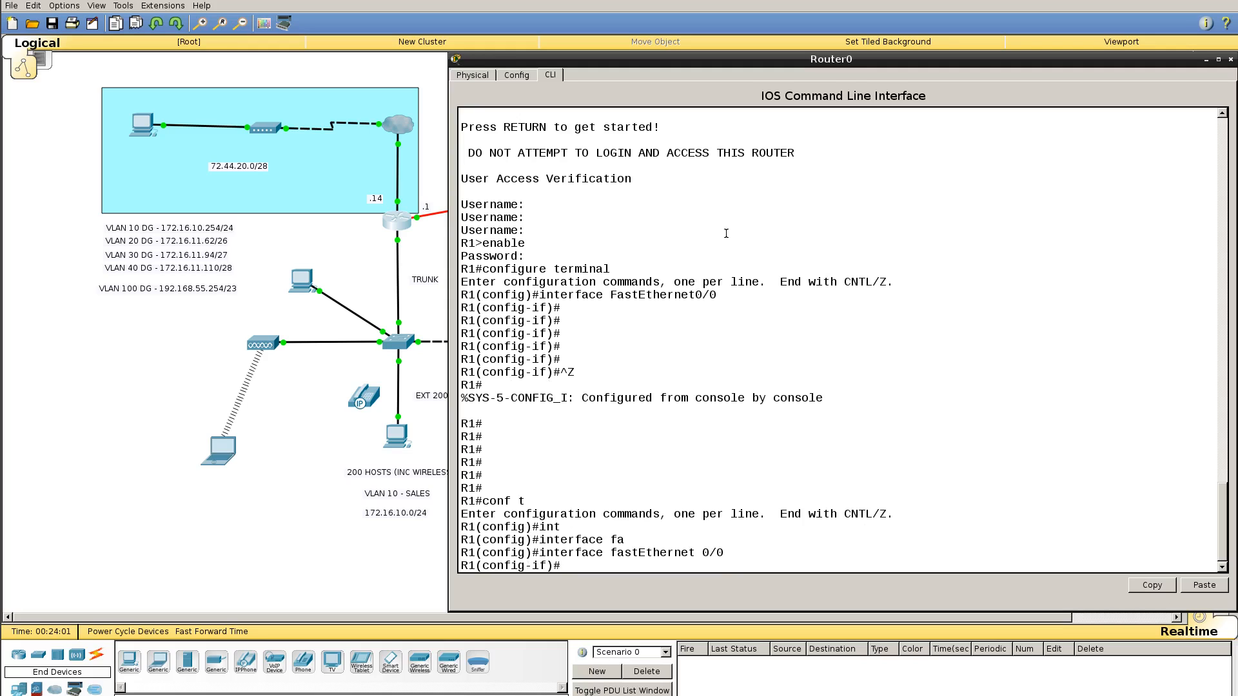
- Exit the physical interface on R1 and create the subinterface fastEthernet 0/0.100
text(exit)
key(Return)
key(Return)
key(Up)
key(Up)
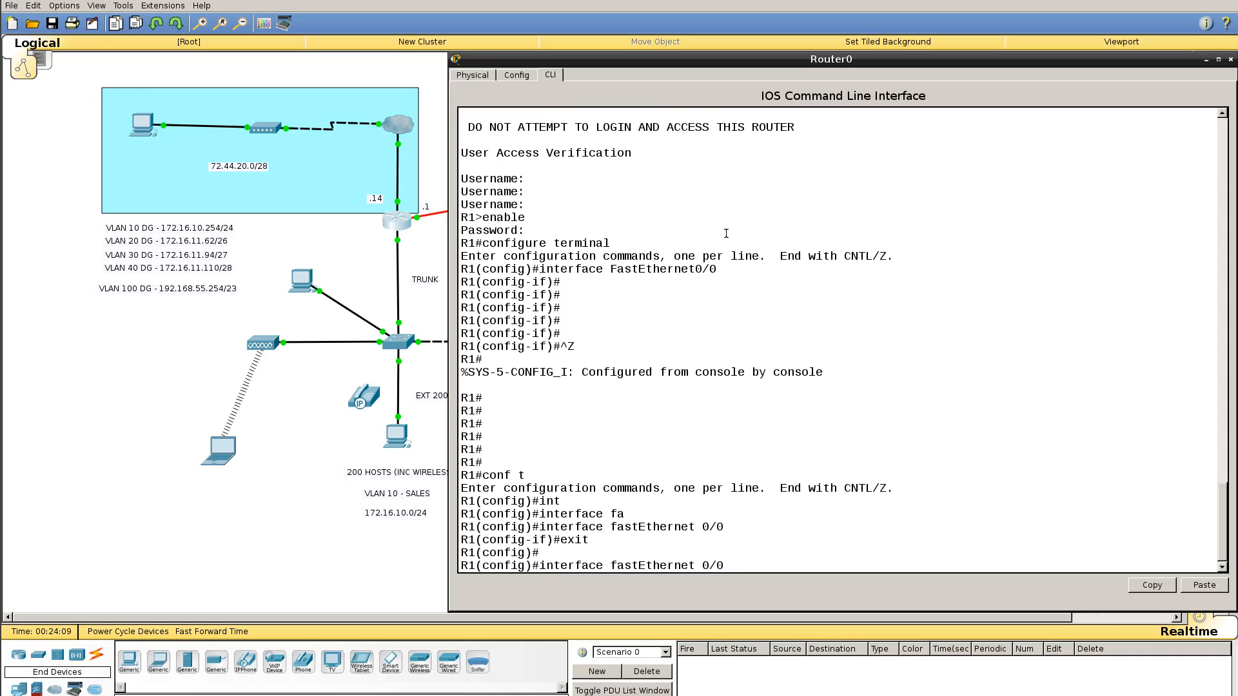
text(.100)
key(Return)
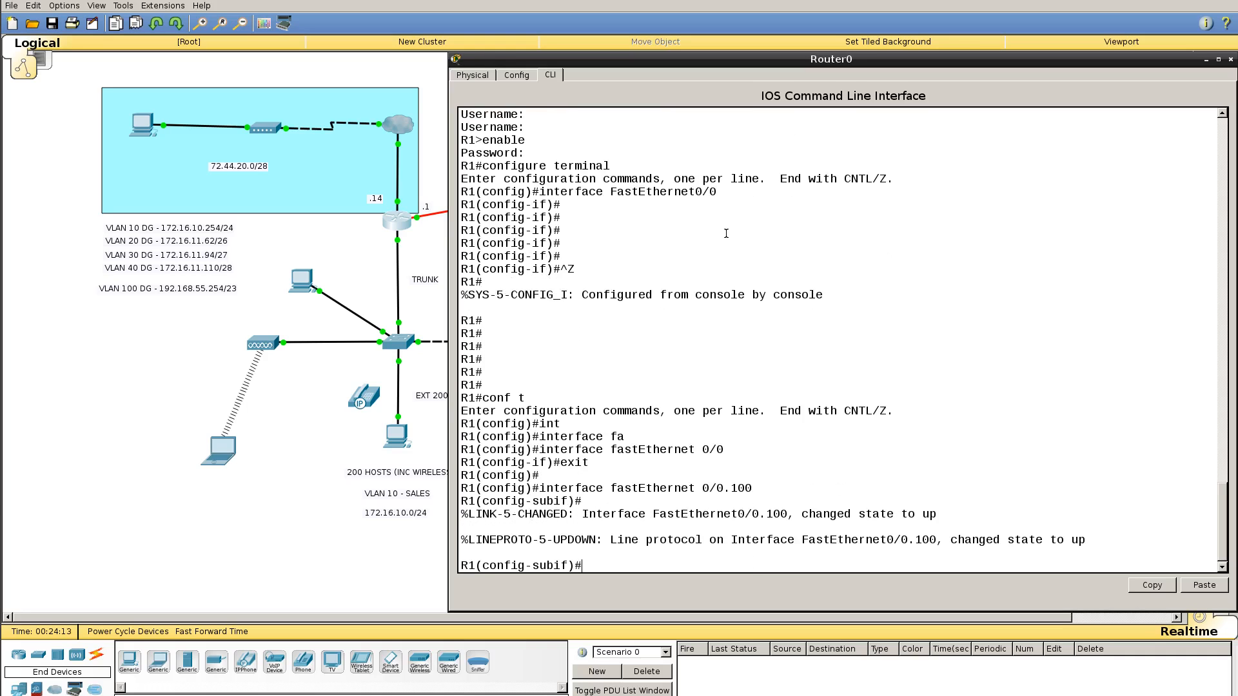
key(Return)
key(Return)
key(Return)
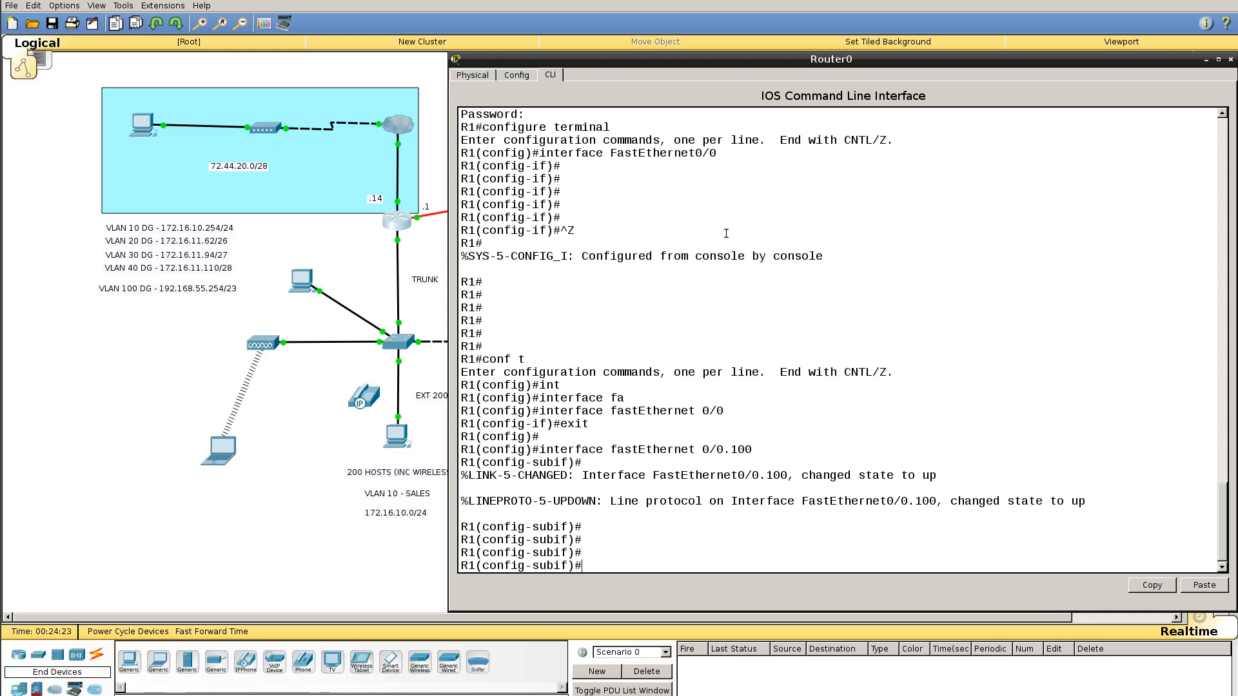
drag(734, 450, 752, 451)
click(847, 455)
- Set the encapsulation of subinterface fastEthernet 0/0.100 to dot1Q 100
key(Return)
key(Return)
key(Return)
key(Return)
text(enc)
key(Tab)
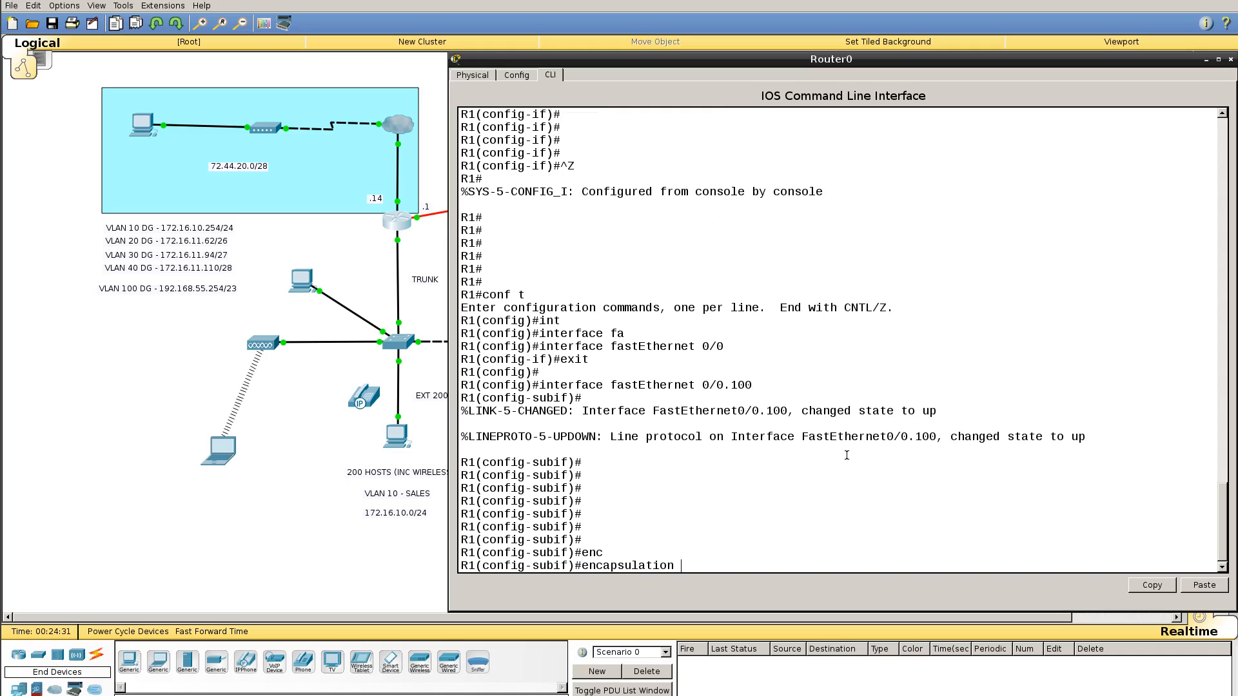
text(do)
key(Tab)
text(100)
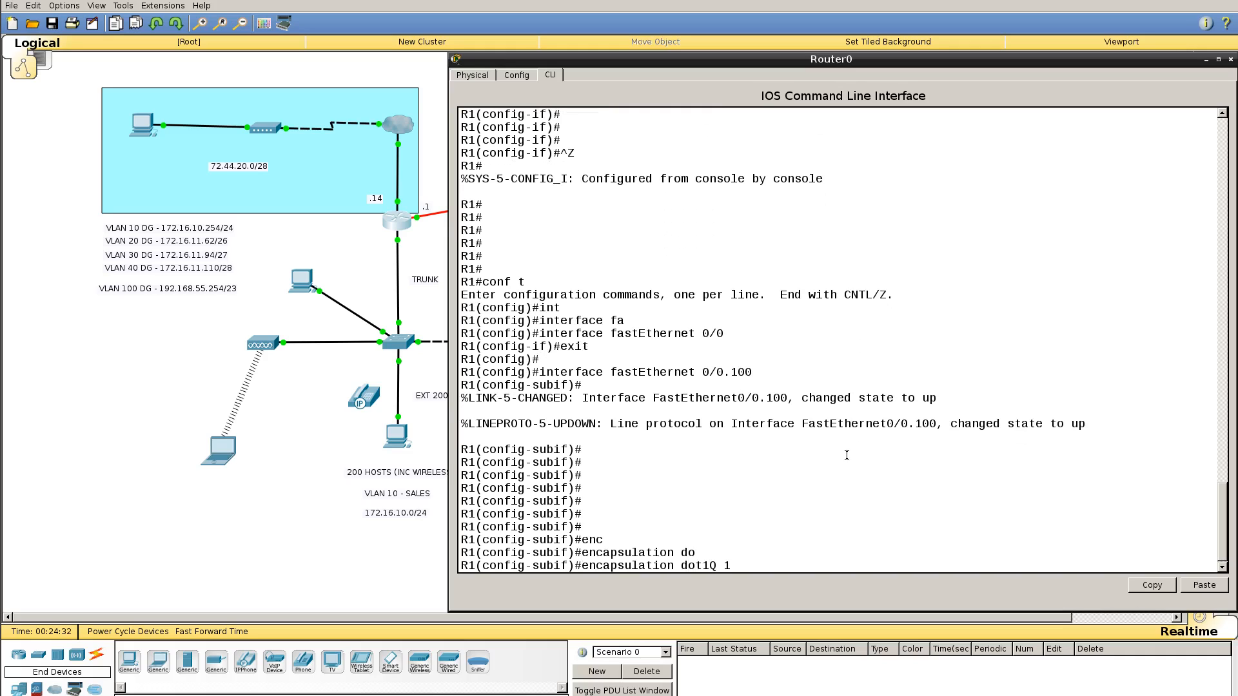
key(Return)
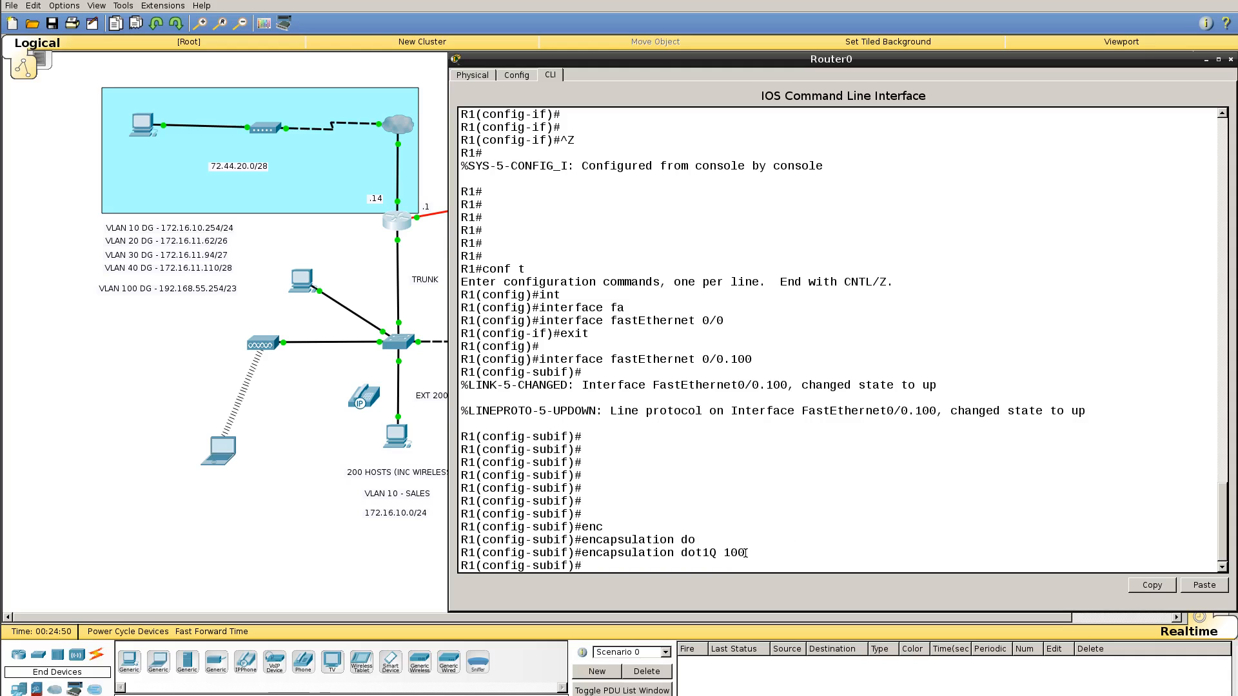
key(Return)
key(Return)
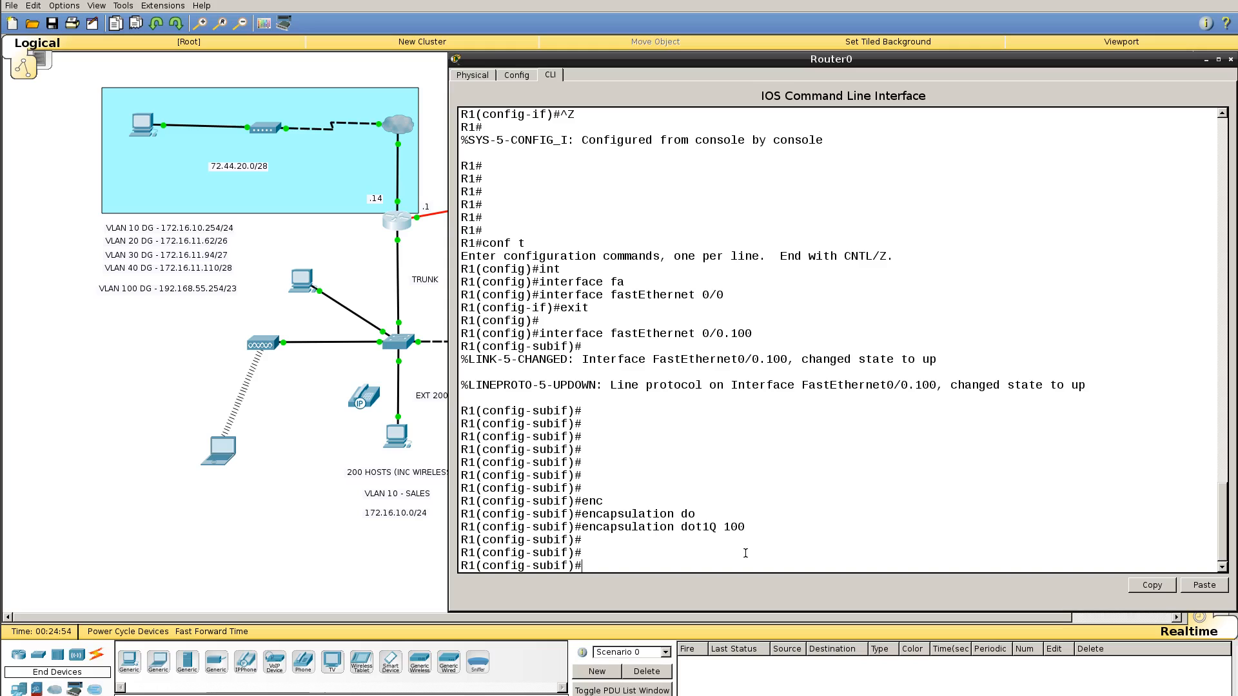
- Assign IP address 192.168.55.254 with mask 255.255.254.0 to subinterface 0/0.100 and exit to global configuration mode
text(ip add)
key(Tab)
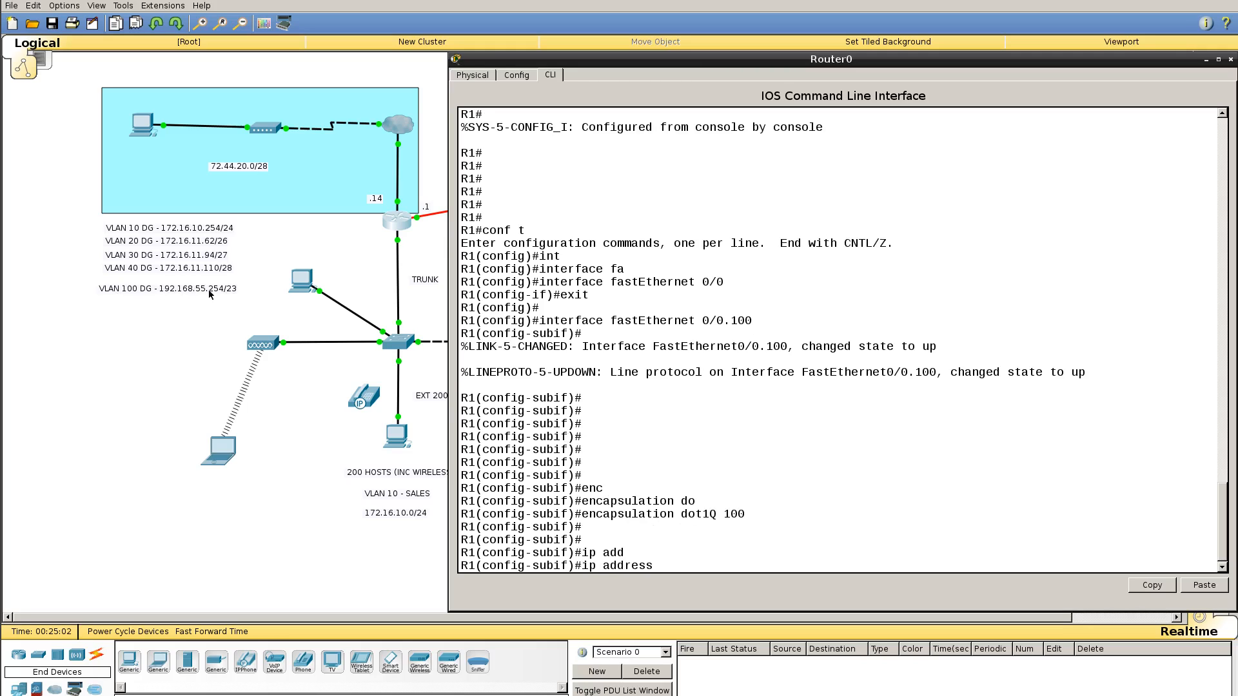
text(192.168.55.254 255.255.254.0)
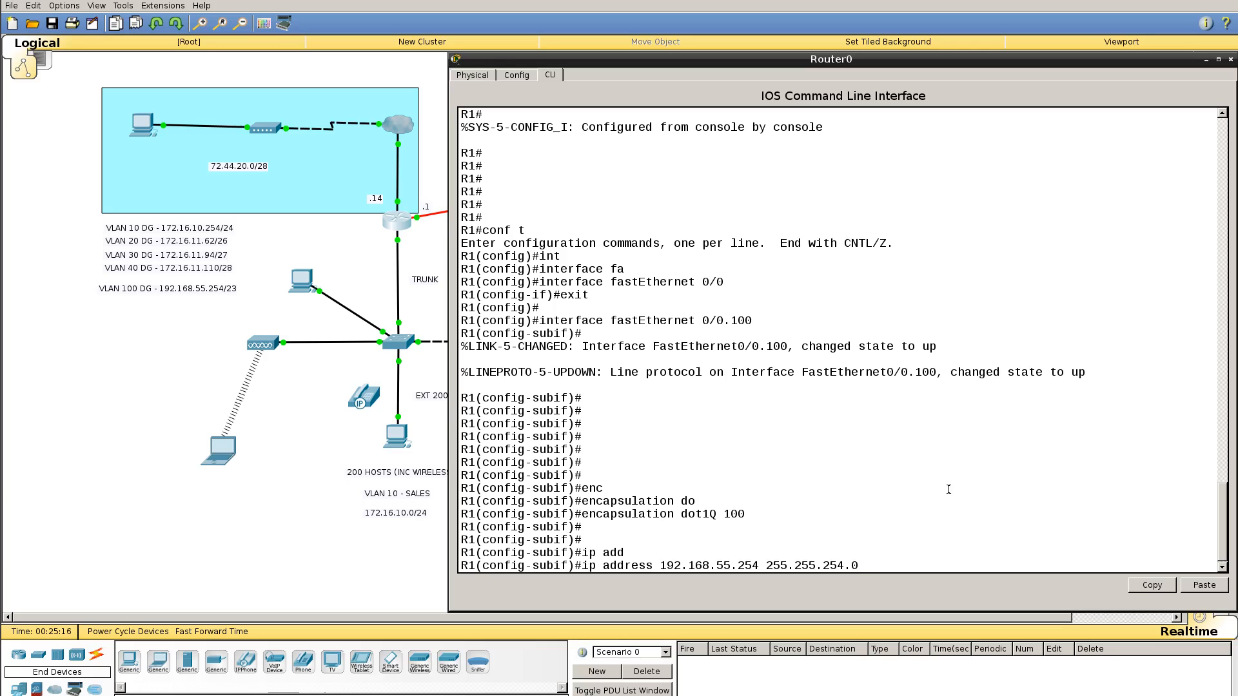
key(Return)
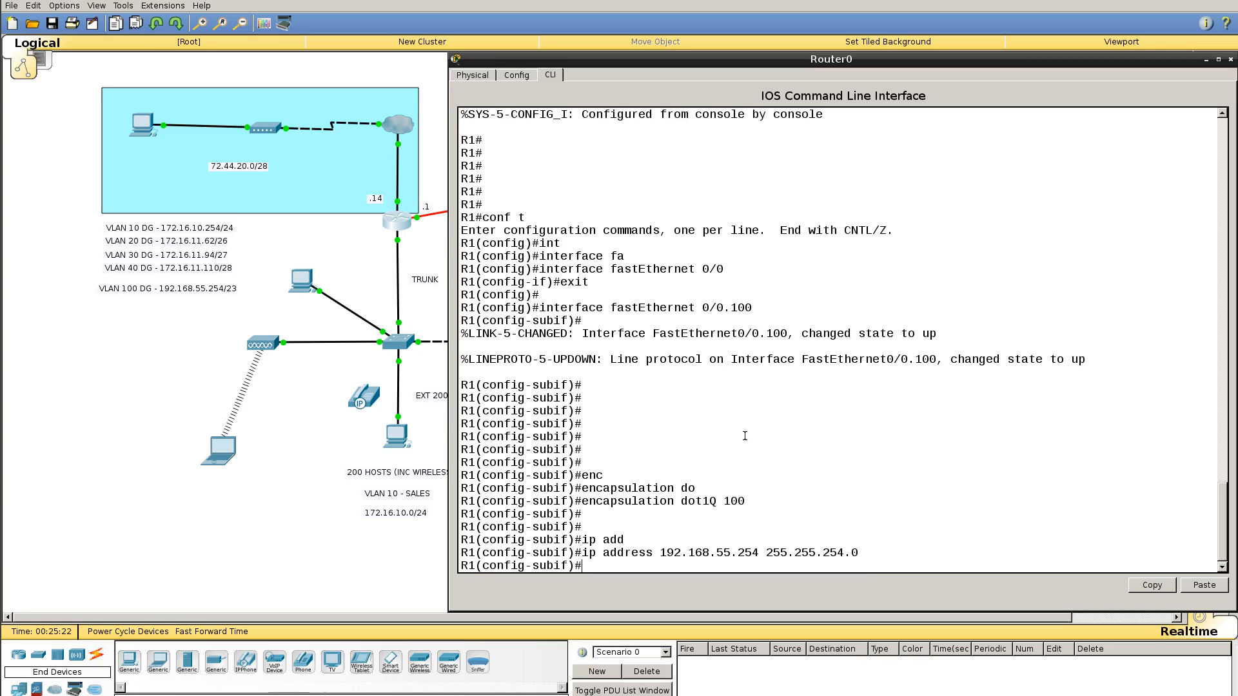
key(Return)
key(Return)
key(Return)
key(Return)
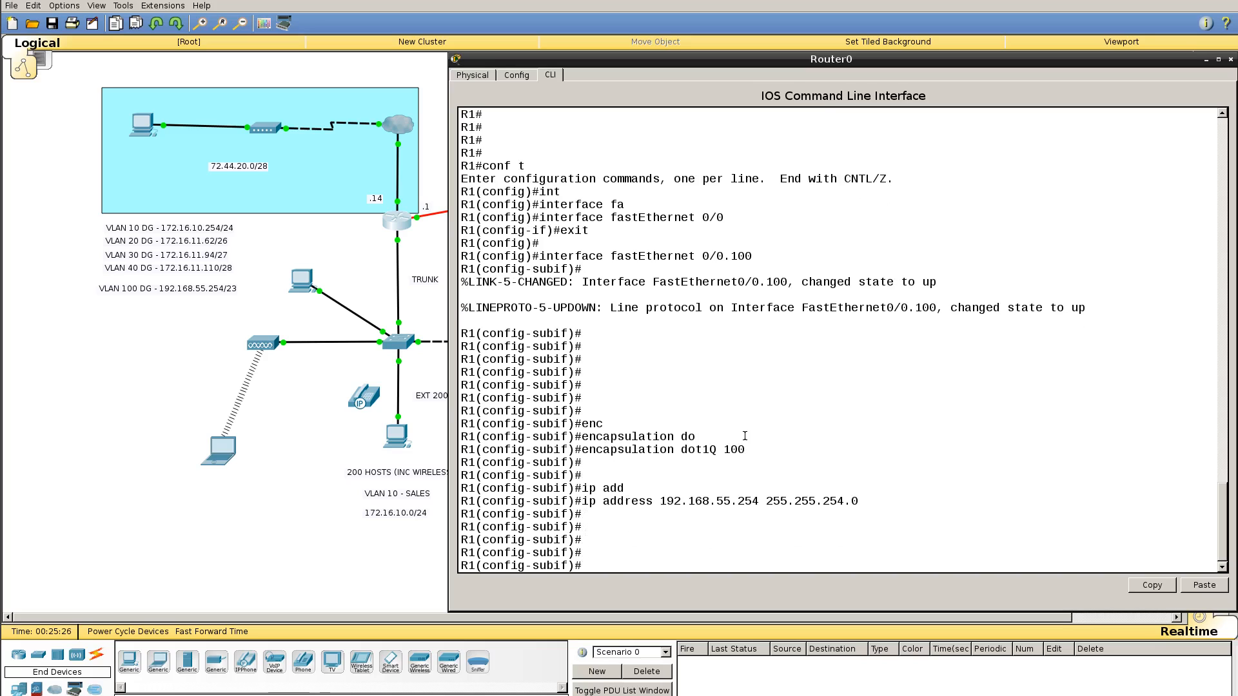
text(exit)
key(Return)
key(Return)
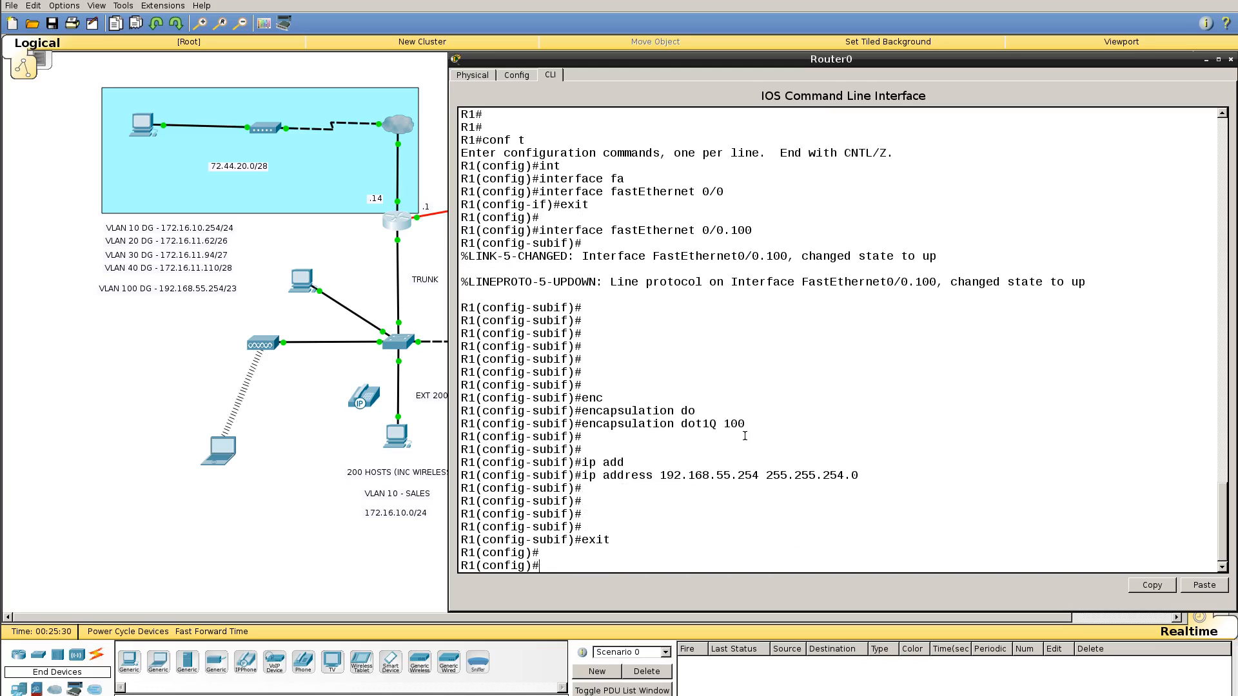
- Create a DHCP pool named VOICE_POOL on R1
key(Return)
key(Return)
text(ip dhc)
key(Tab)
text(poo)
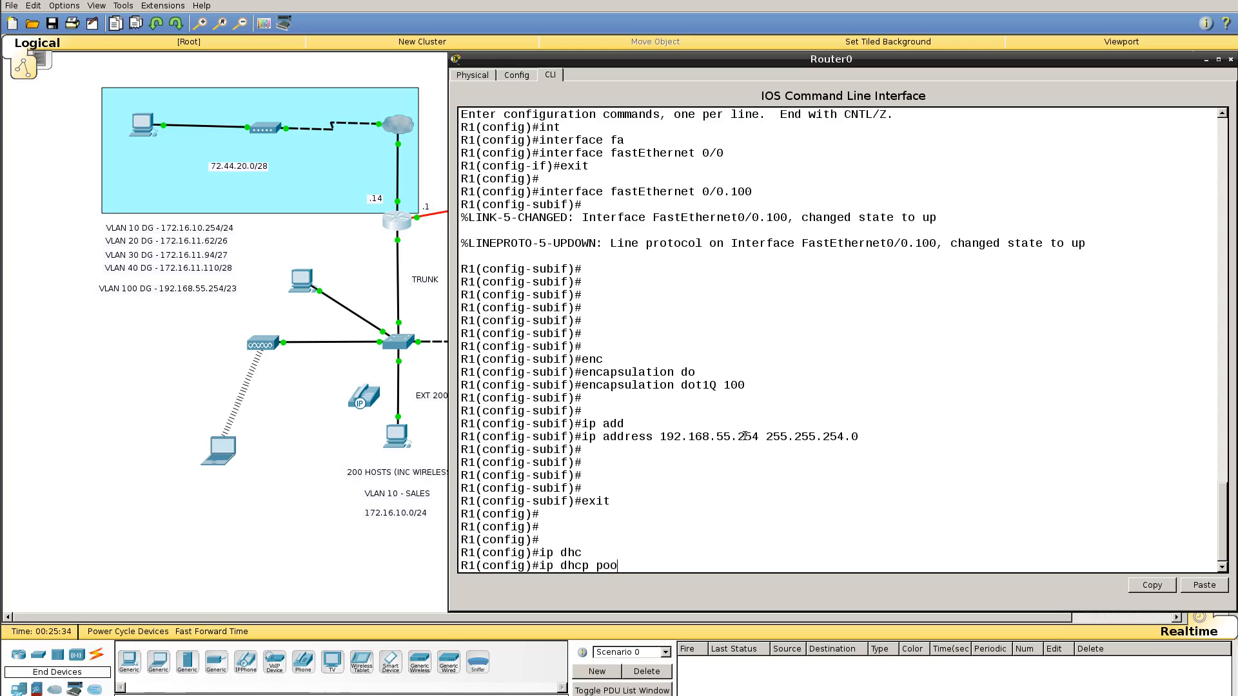
key(Tab)
text(VOICE)
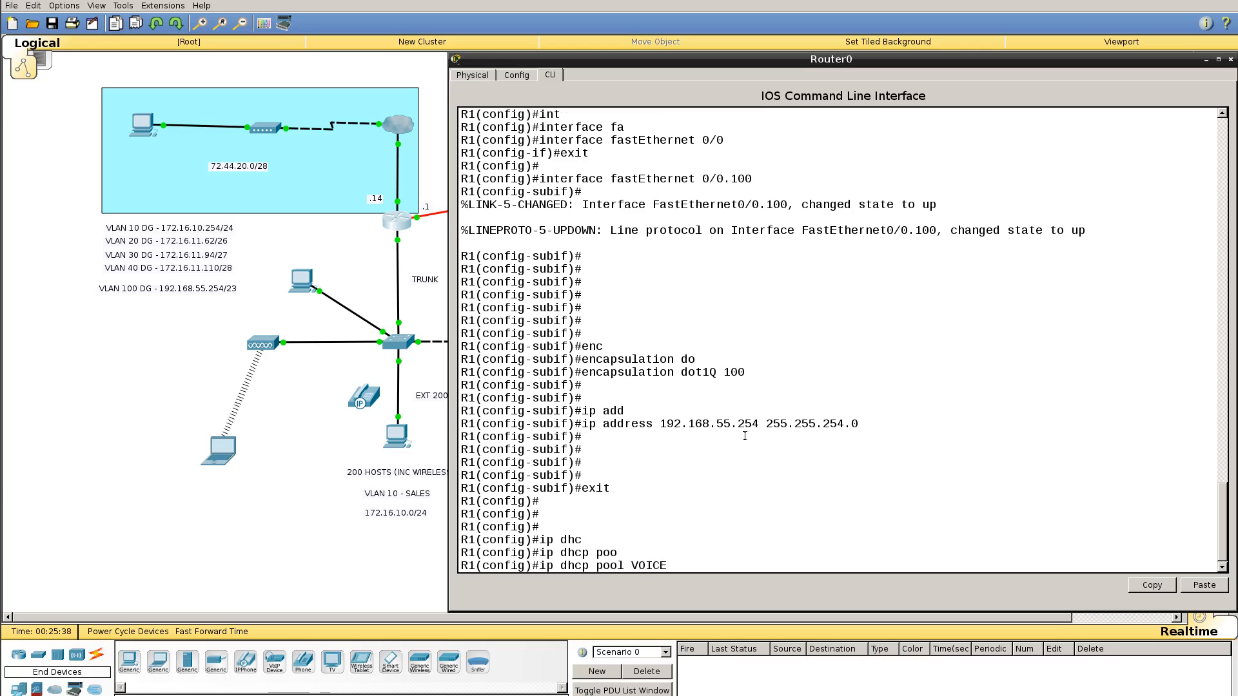
text(_POOL)
key(Return)
key(Return)
key(Return)
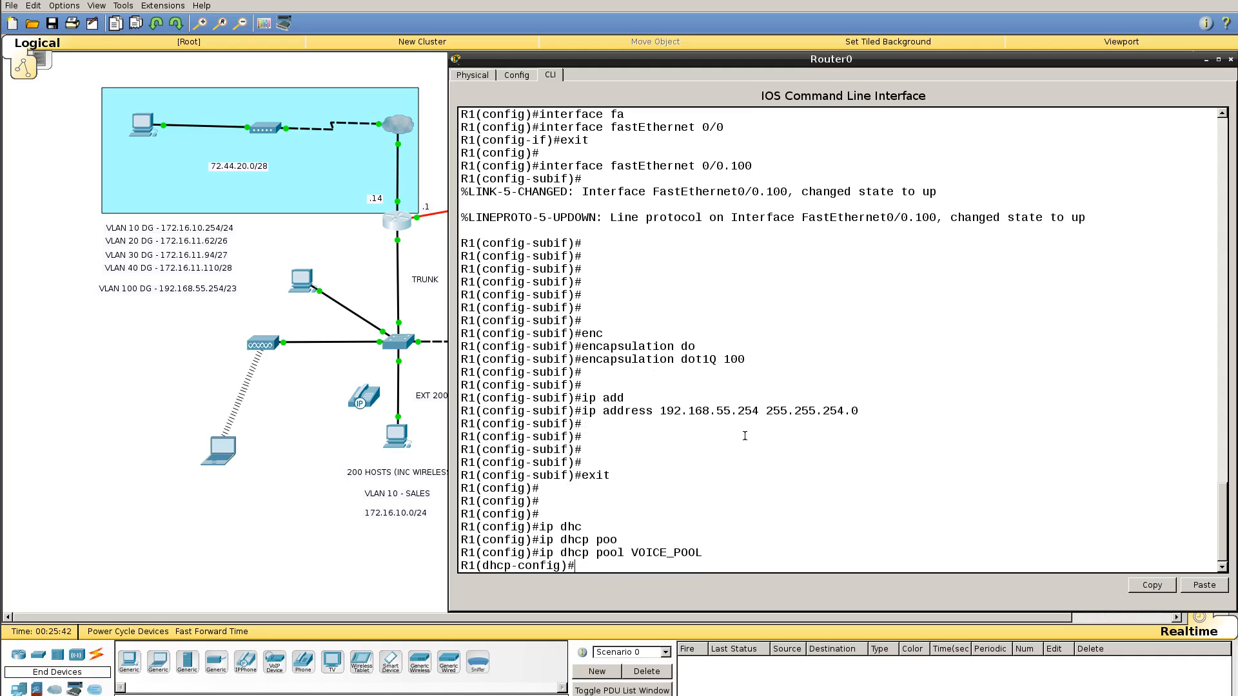
- Set the VOICE_POOL network to 192.168.54.0 with mask 255.255.254.0
text(netw)
key(Tab)
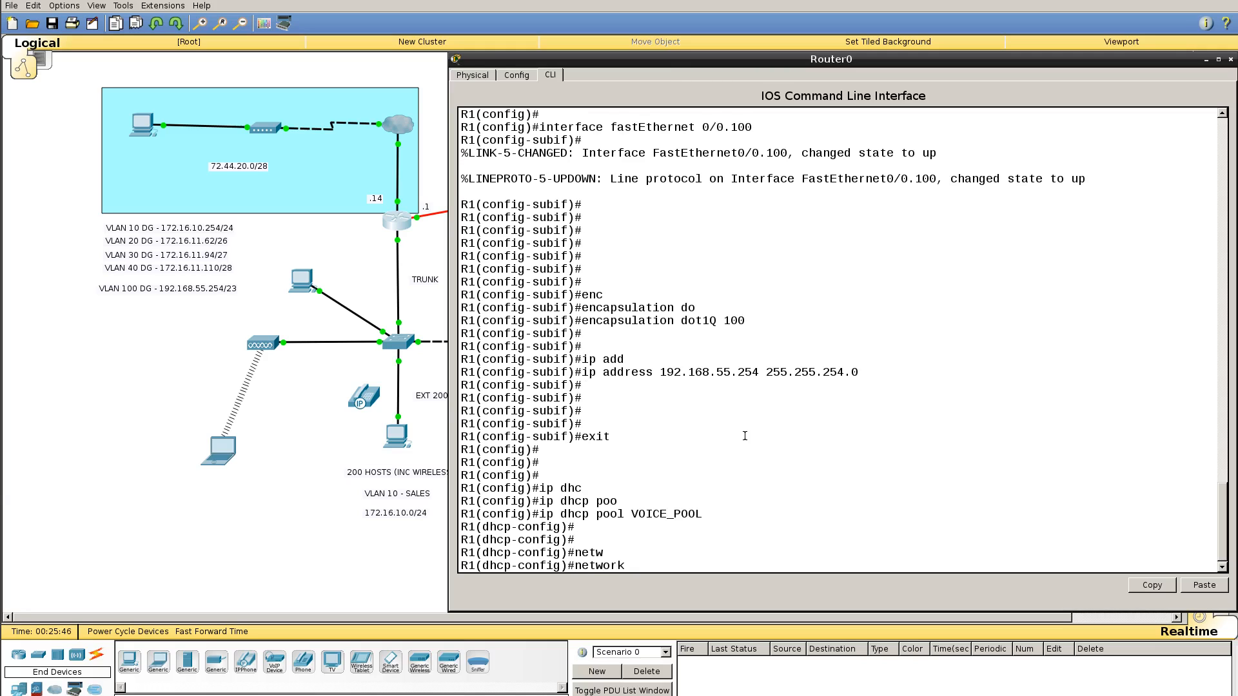
text(192.168.)
text(54.0 255.255.254.0)
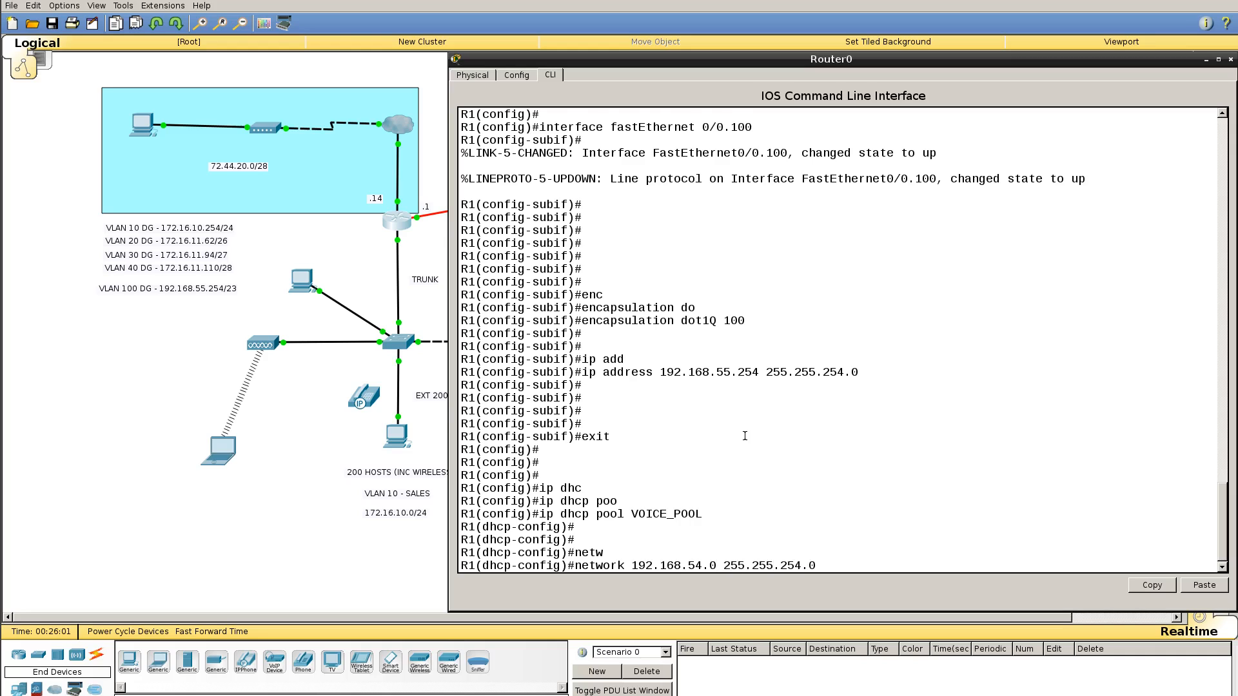
key(Return)
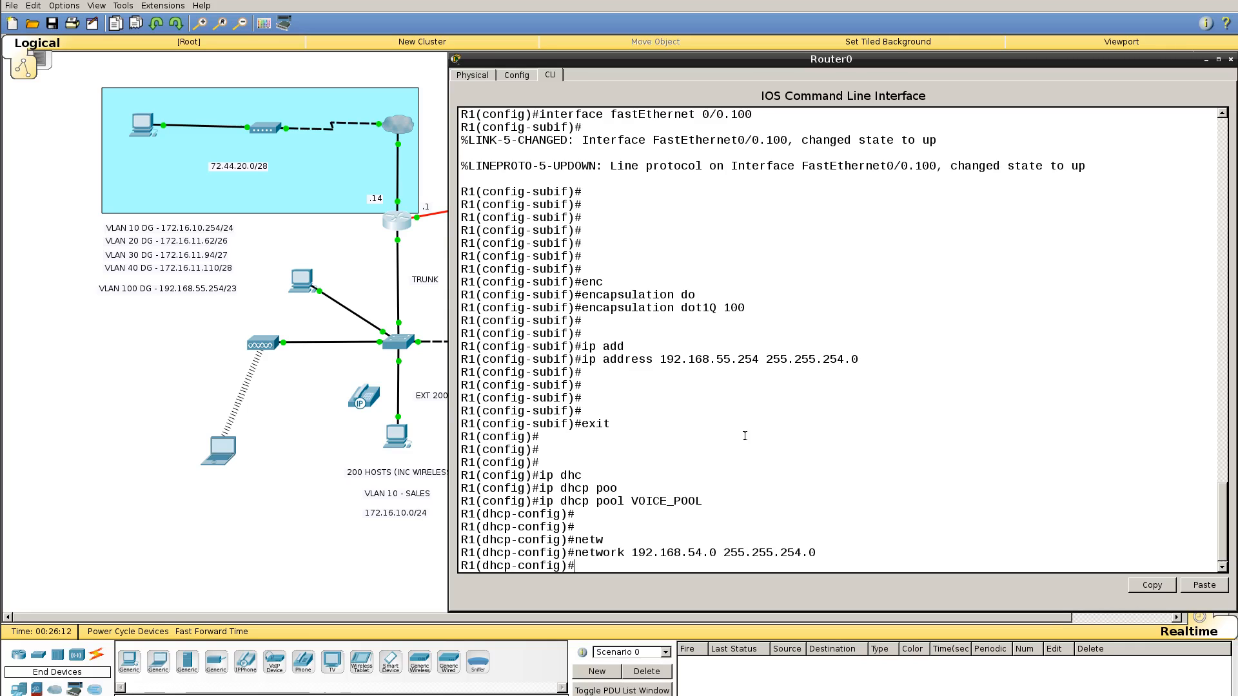
- Set the default router of VOICE_POOL to 192.168.55.254
text(def)
key(Tab)
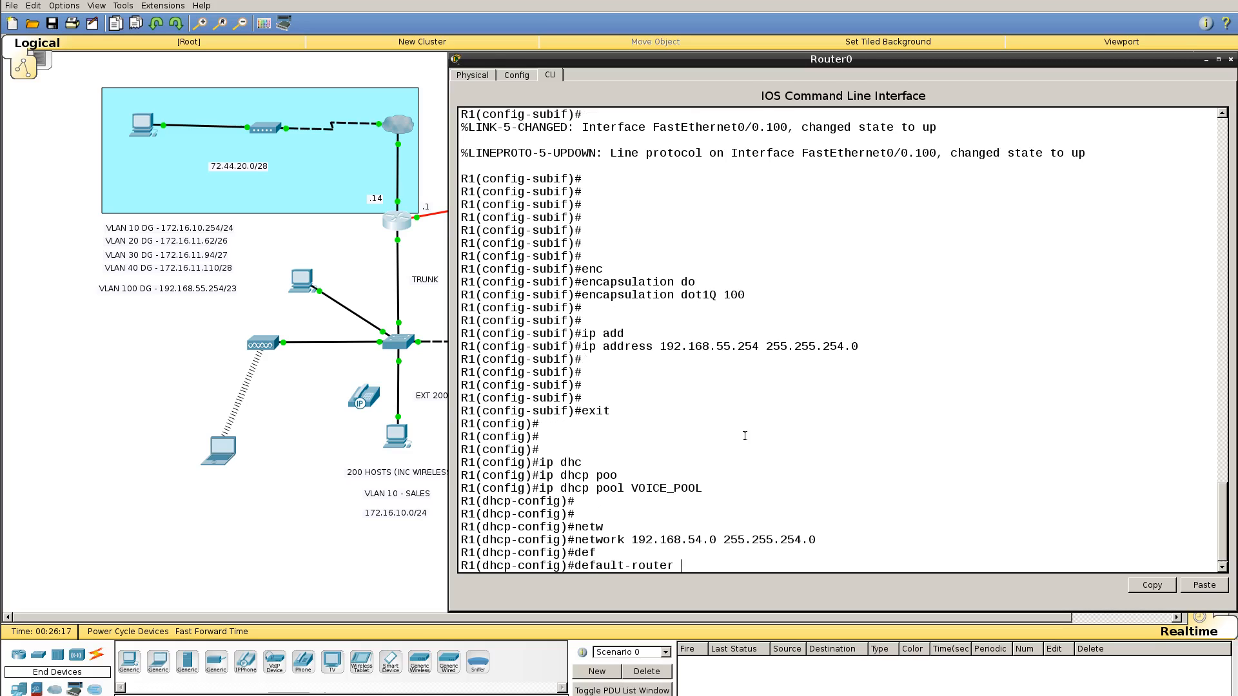
text(192.1689.55.254)
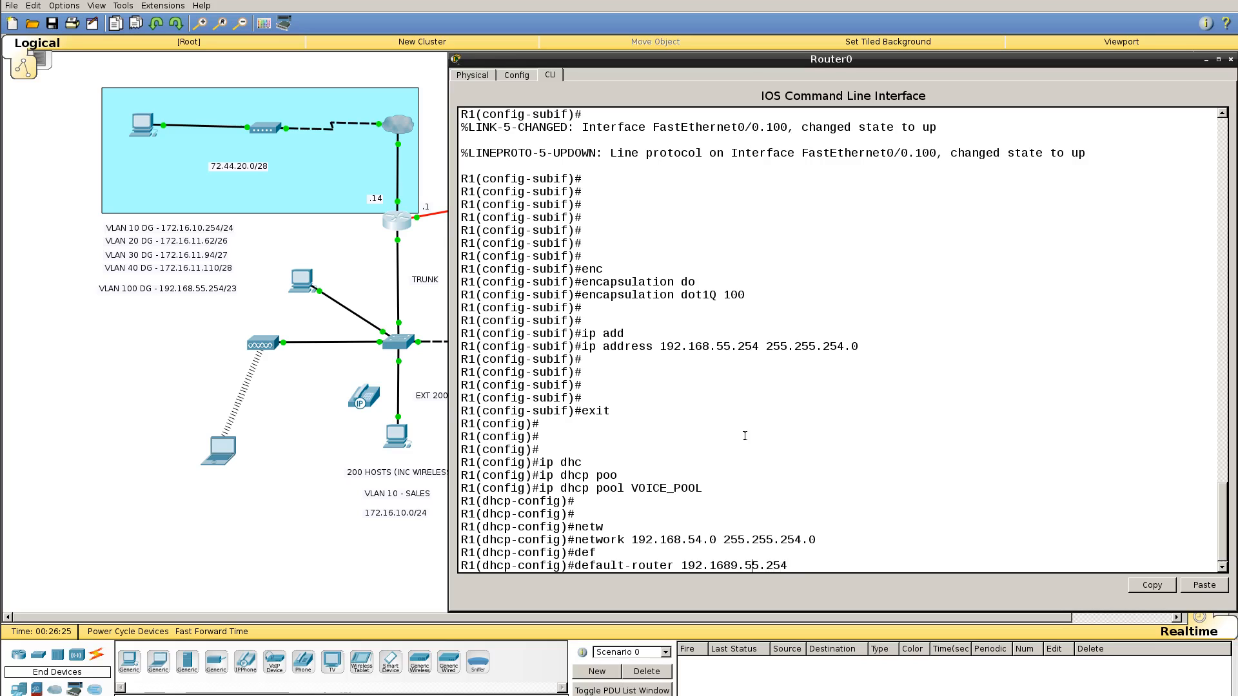
key(BackSpace)
key(Return)
key(Return)
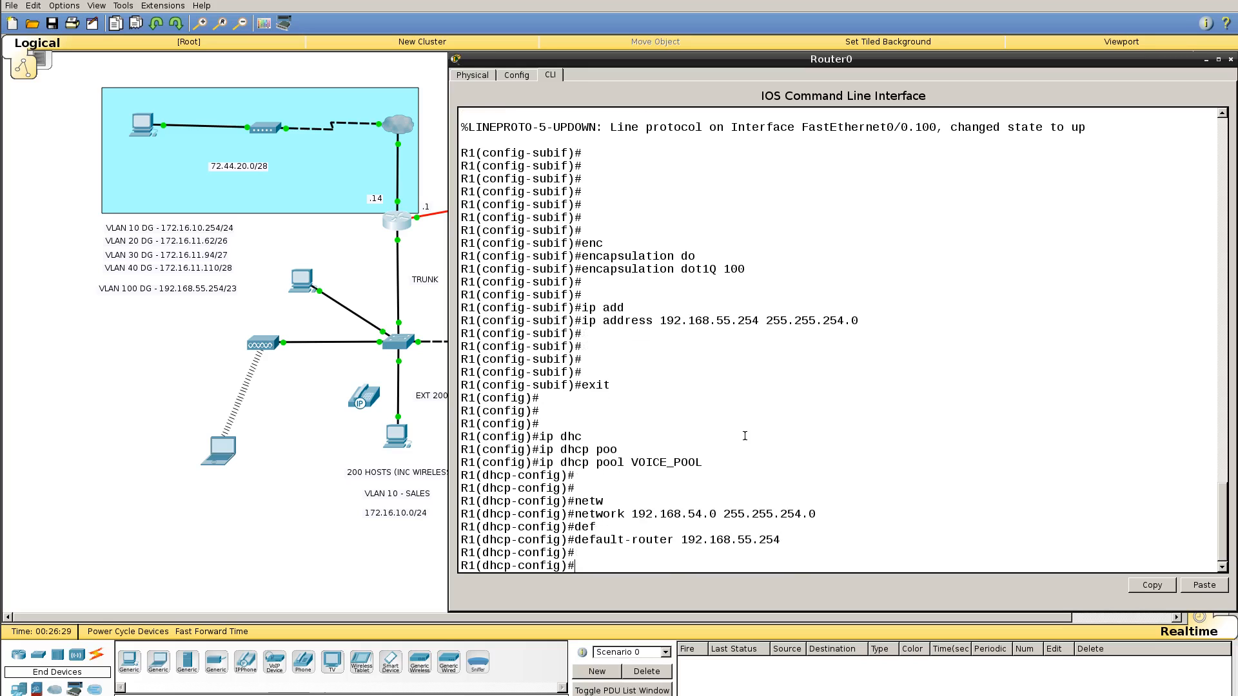
- Set the DNS server of VOICE_POOL to 10.10.10.1
text(dns)
key(Tab)
text(10.10.10.1)
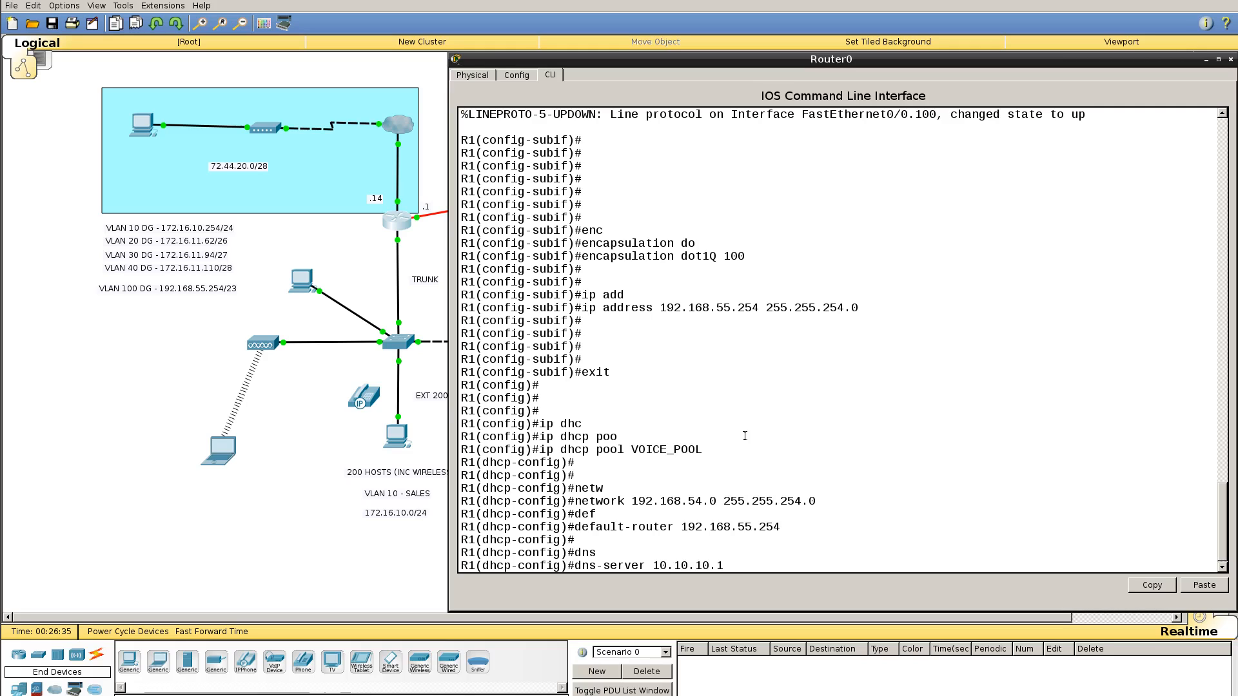
key(Return)
key(Return)
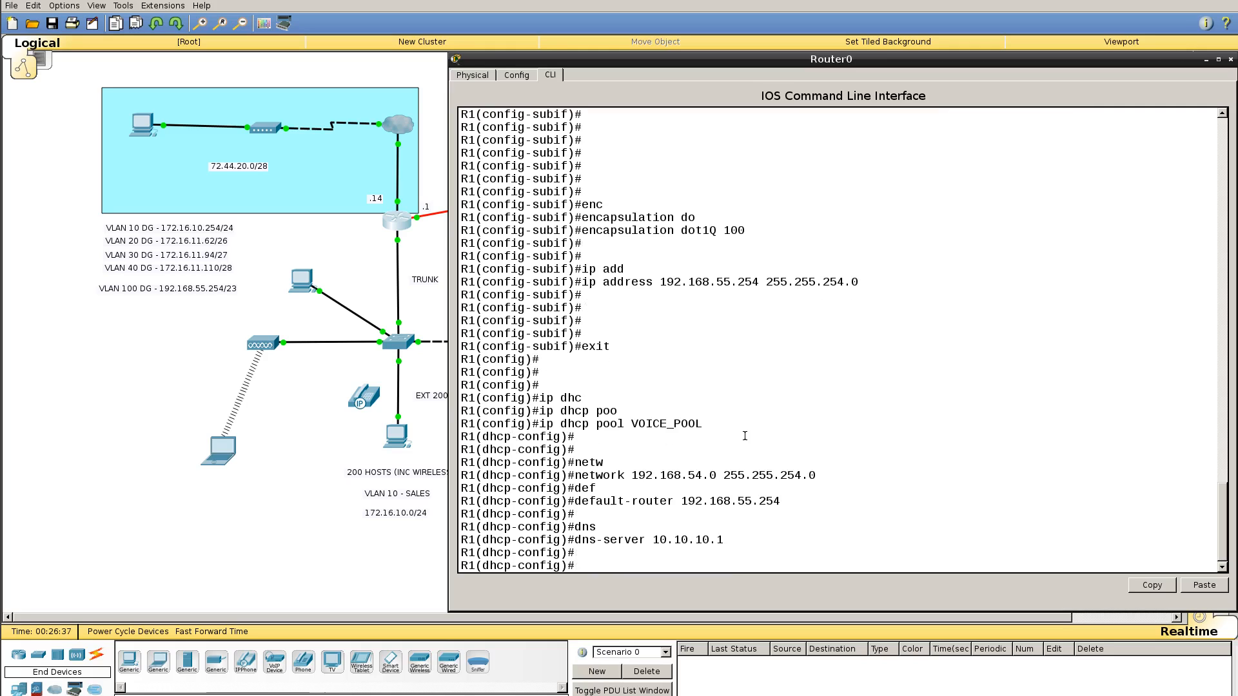
- Add DHCP option 150 with IP address 192.168.55.254 to VOICE_POOL
text(opti)
key(Tab)
text(15)
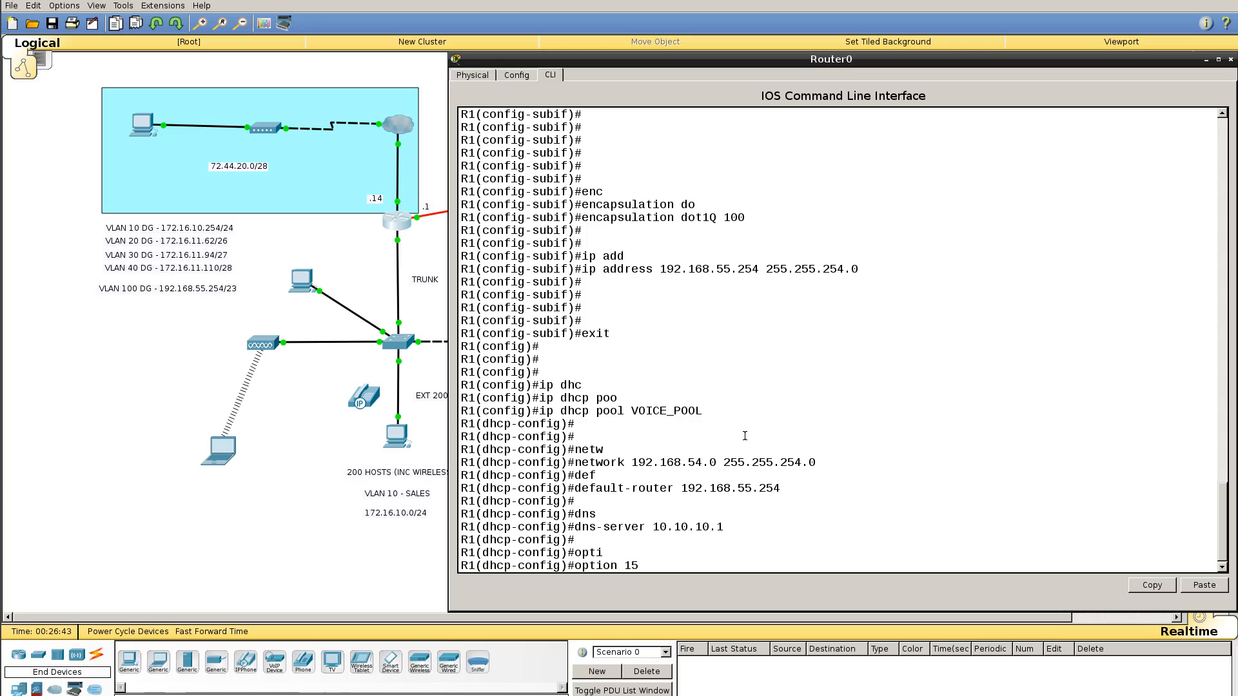
text(0 ip 192.168.55.254)
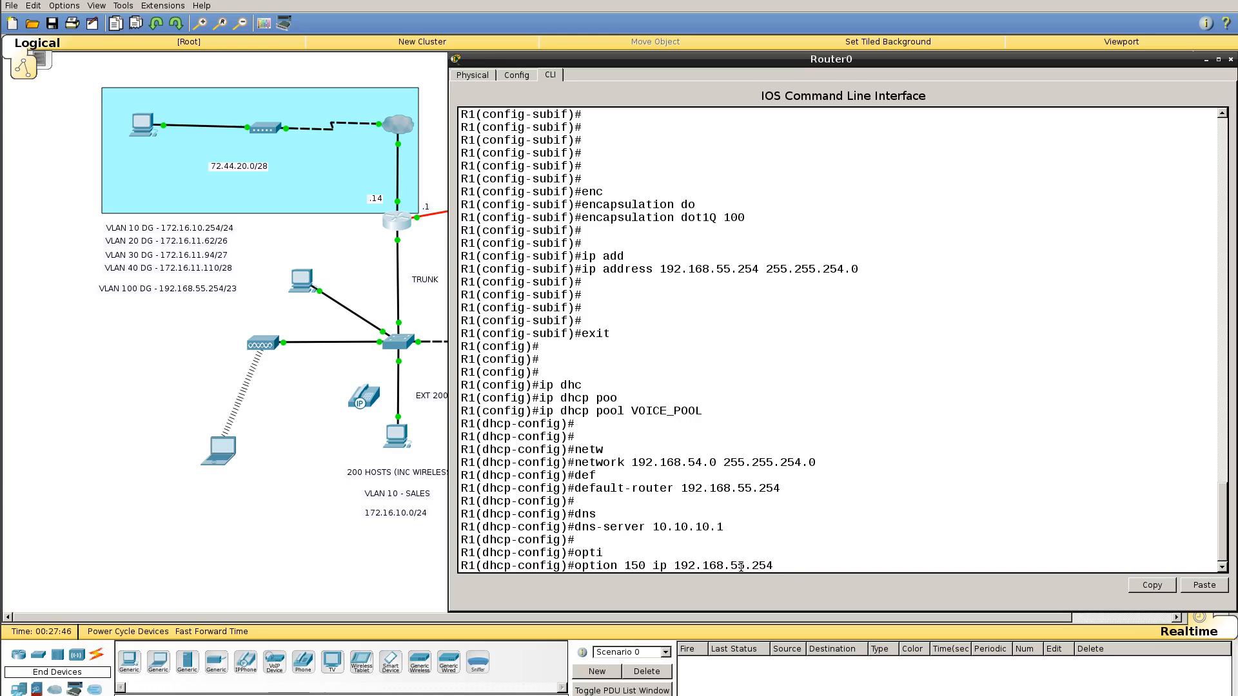
key(Return)
key(Return)
key(Return)
key(Return)
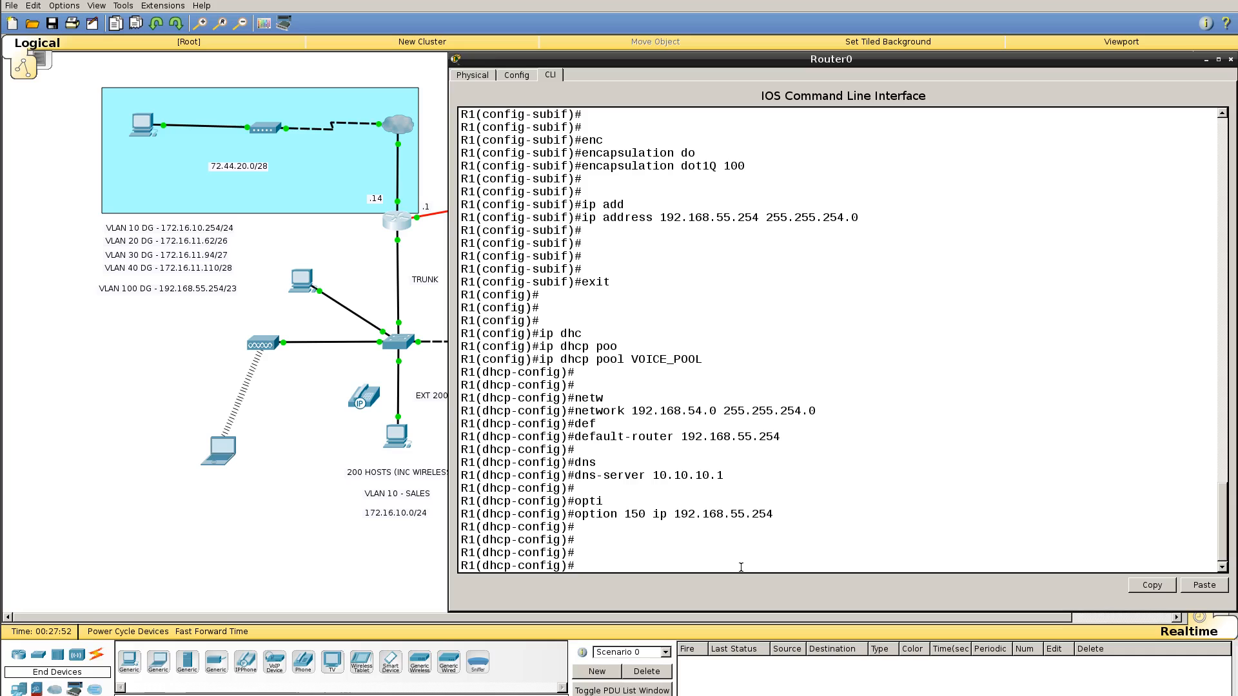
- Leave configuration mode and display R1's running configuration as far as the DHCP pools
key(ctrl+z)
key(Return)
key(Return)
key(Return)
key(Return)
text(sh run)
key(Return)
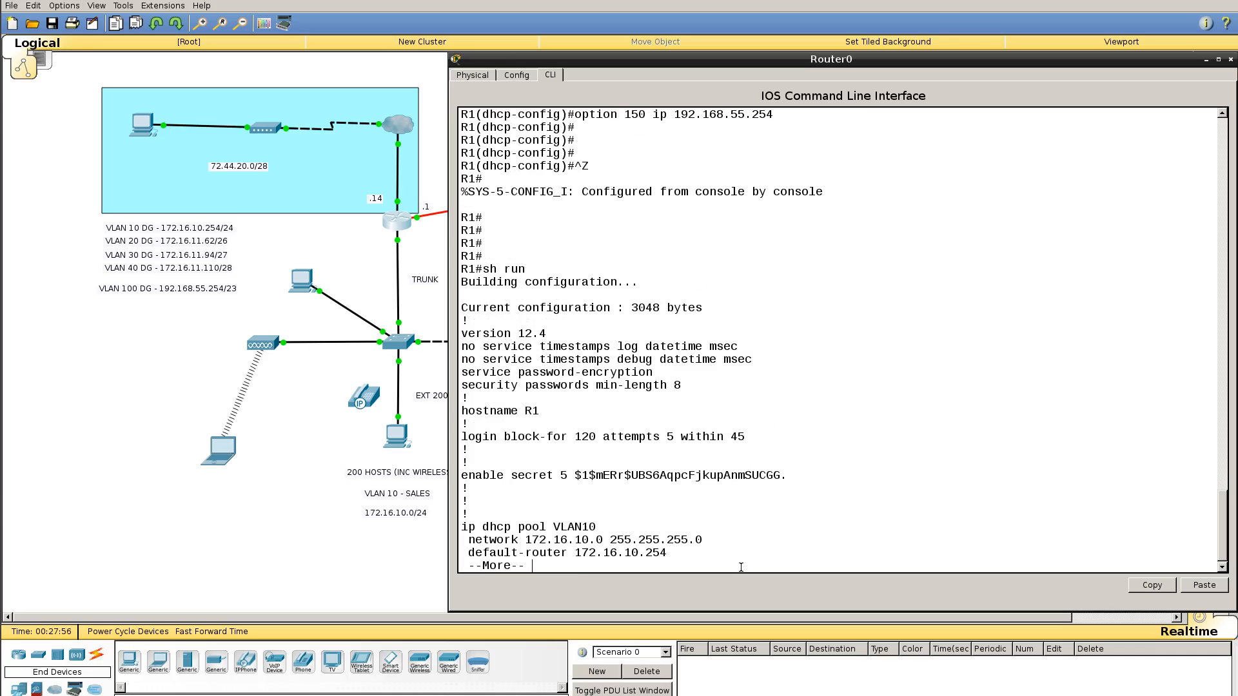
key(space)
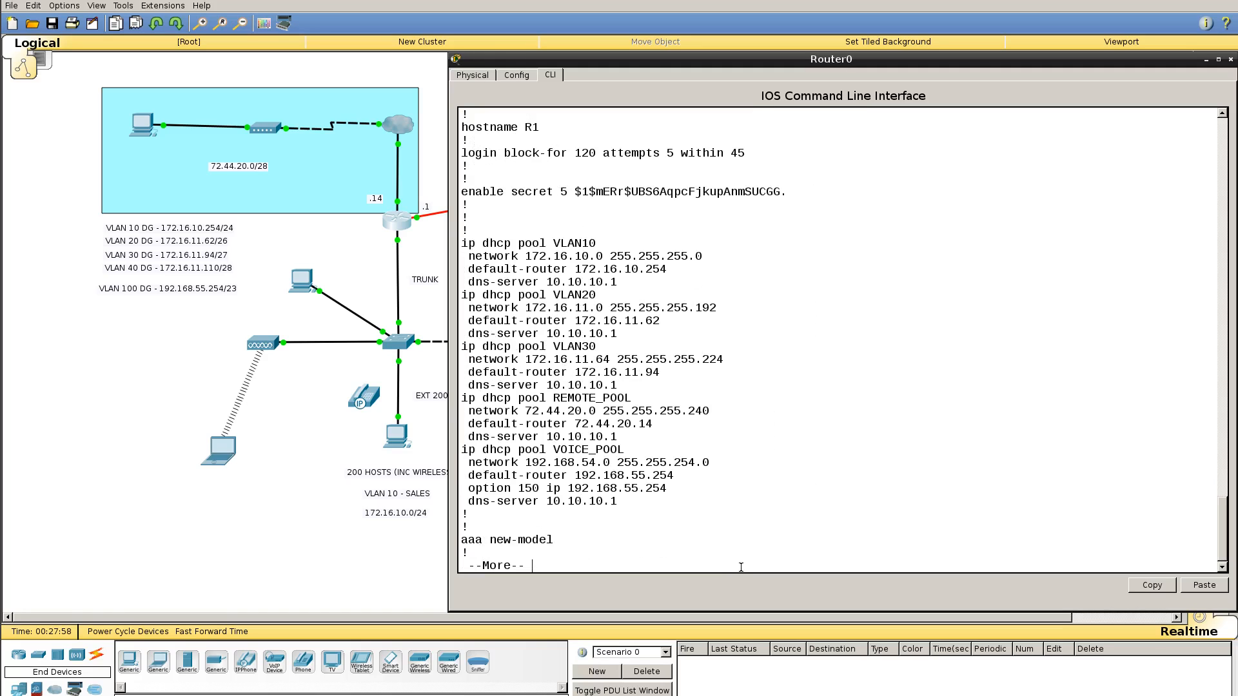
- Examine the VOICE_POOL network, default router, option 150 and DNS entries, and page through the rest of the running configuration
scroll(741, 567, up, 1)
scroll(741, 567, down, 1)
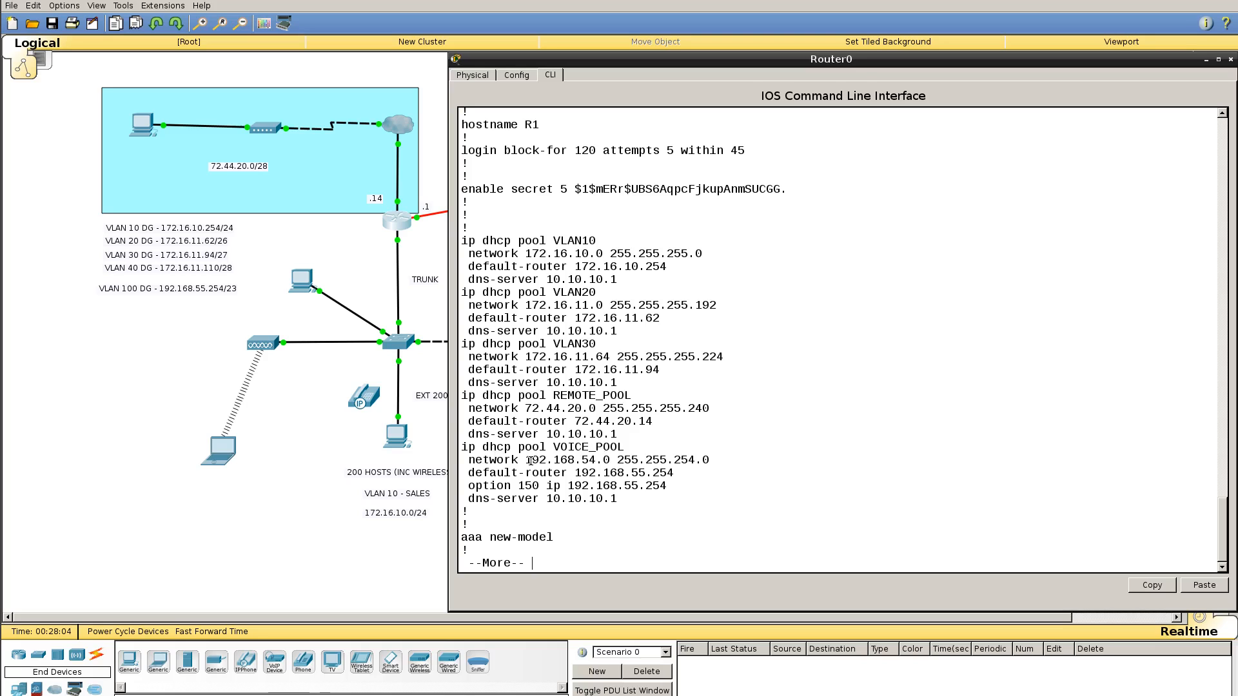
drag(528, 462, 710, 462)
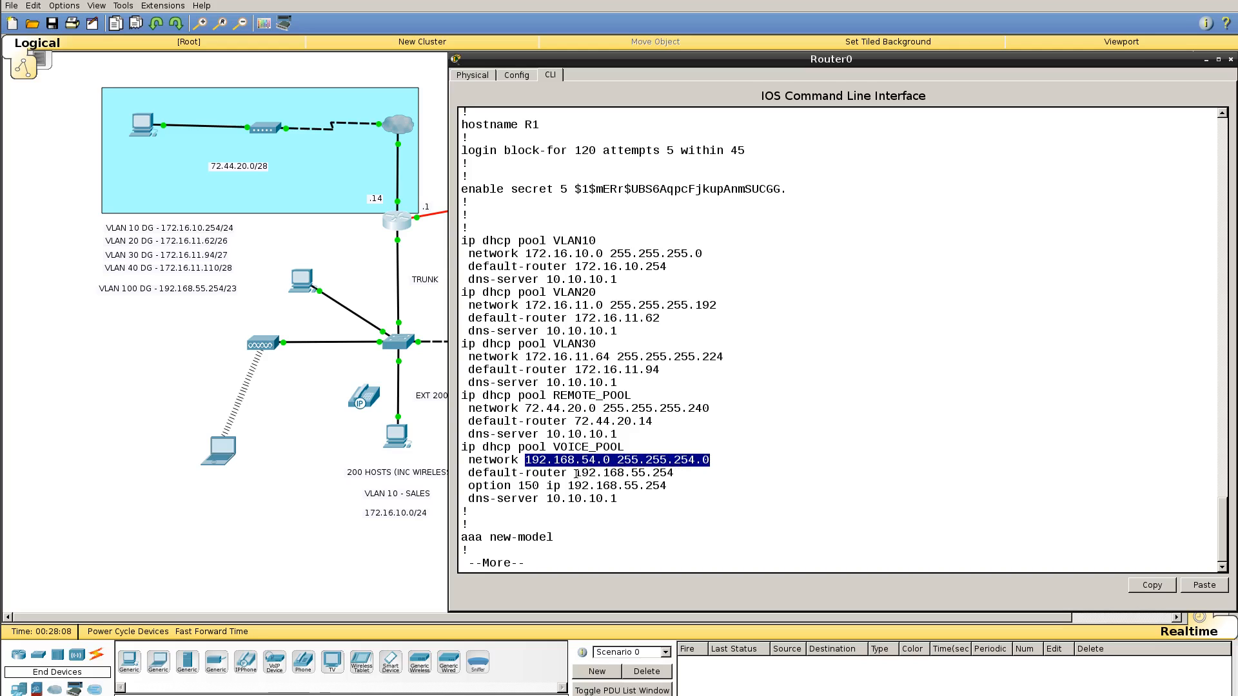
drag(580, 473, 672, 473)
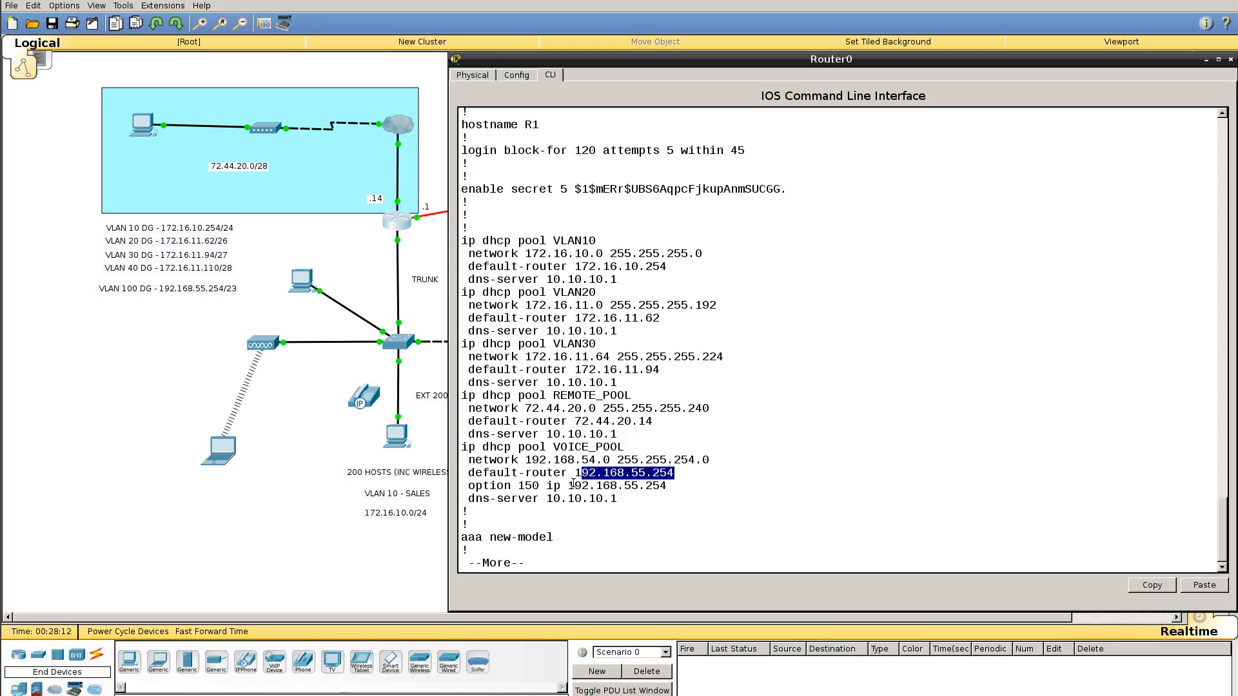
drag(568, 485, 668, 486)
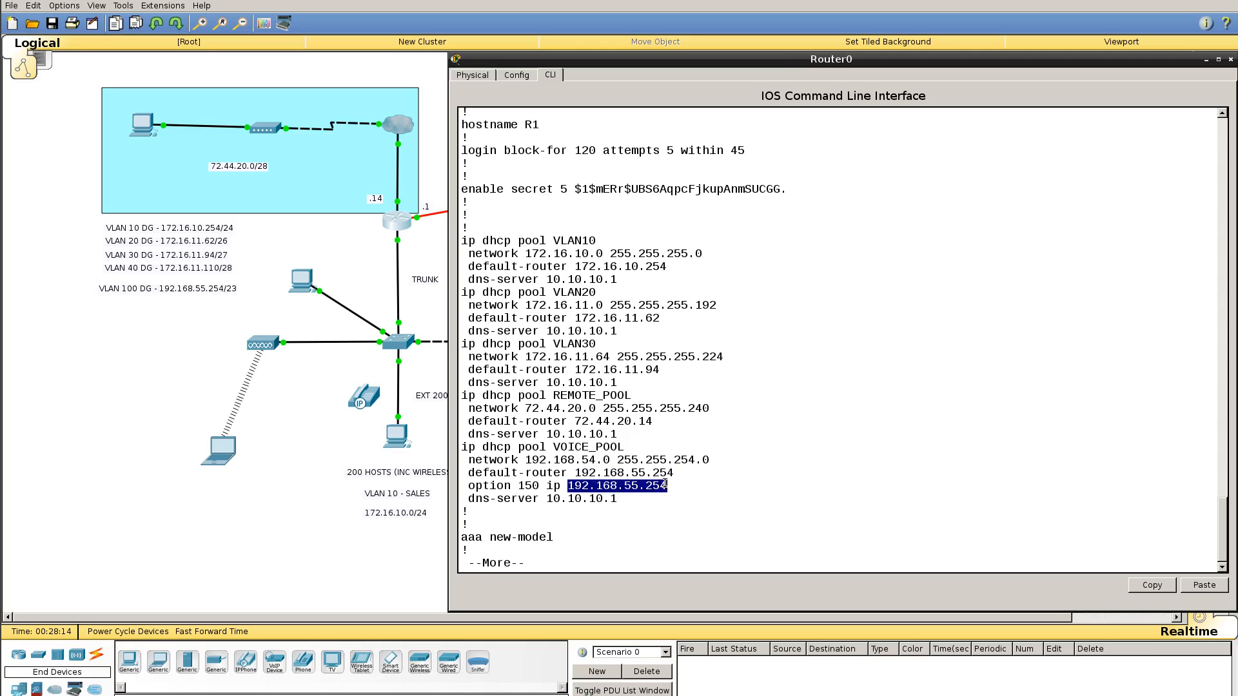
drag(547, 499, 734, 507)
click(736, 509)
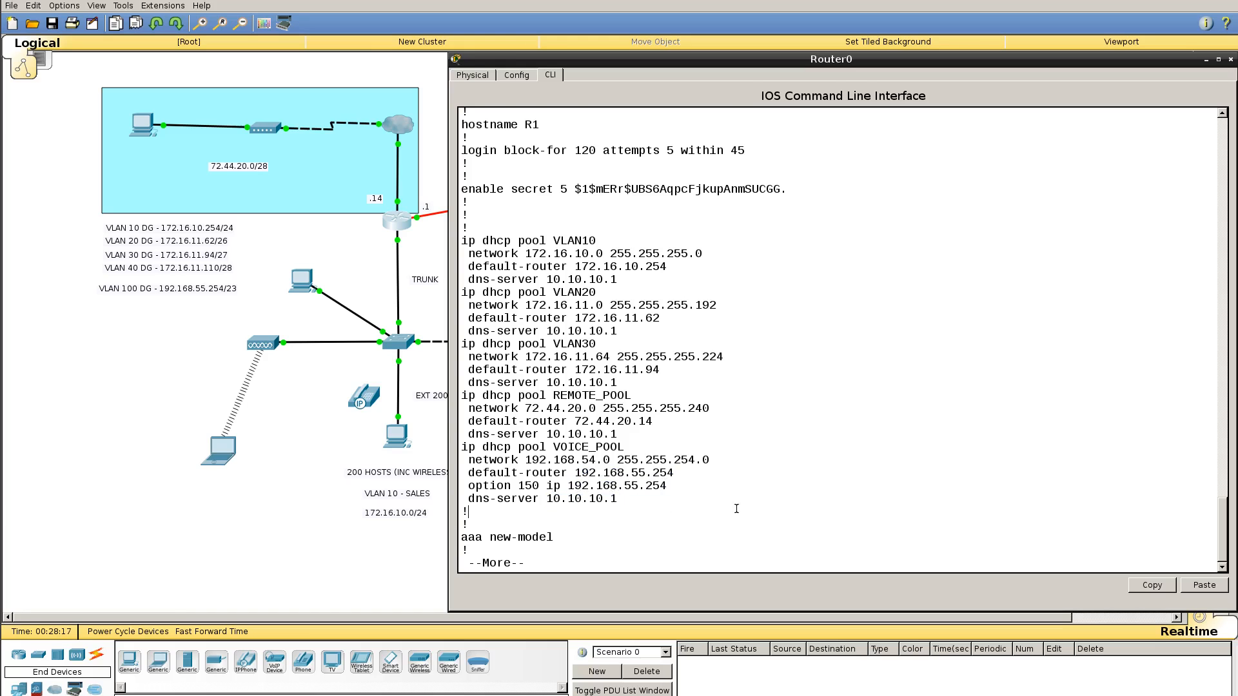
key(space)
key(space)
key(space)
key(space)
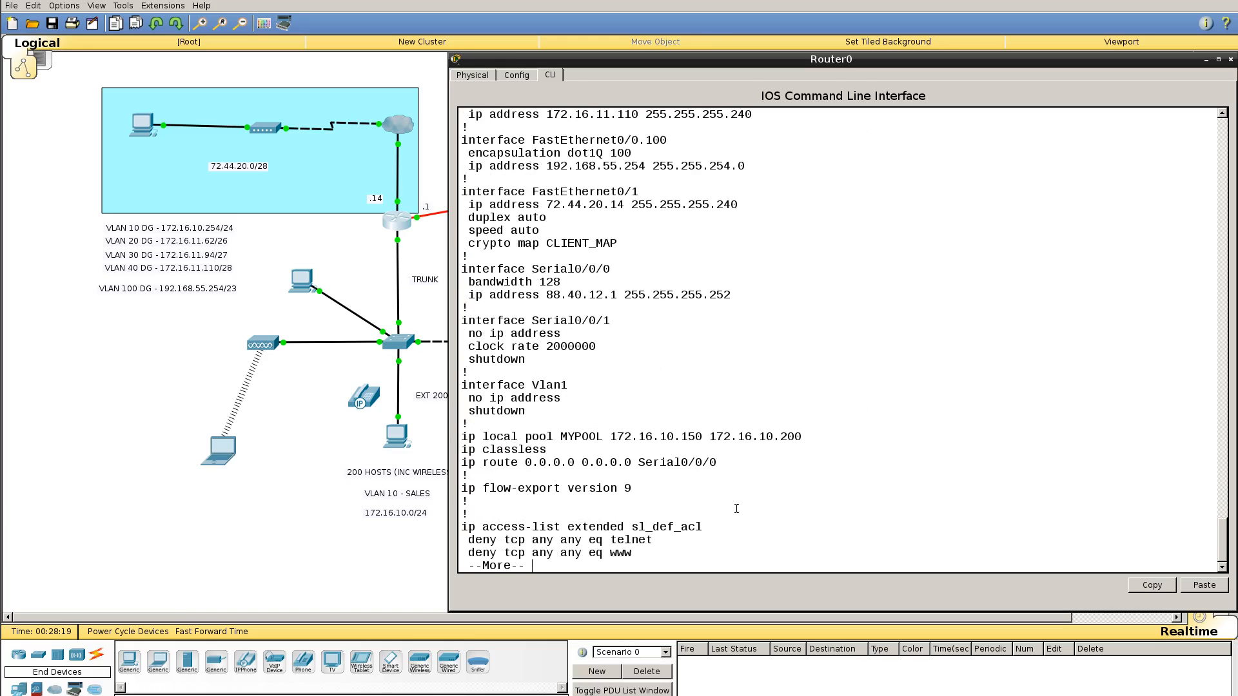
- Enter global configuration mode on R1 and open the telephony-service configuration
key(Return)
key(Return)
key(Return)
text(conf t)
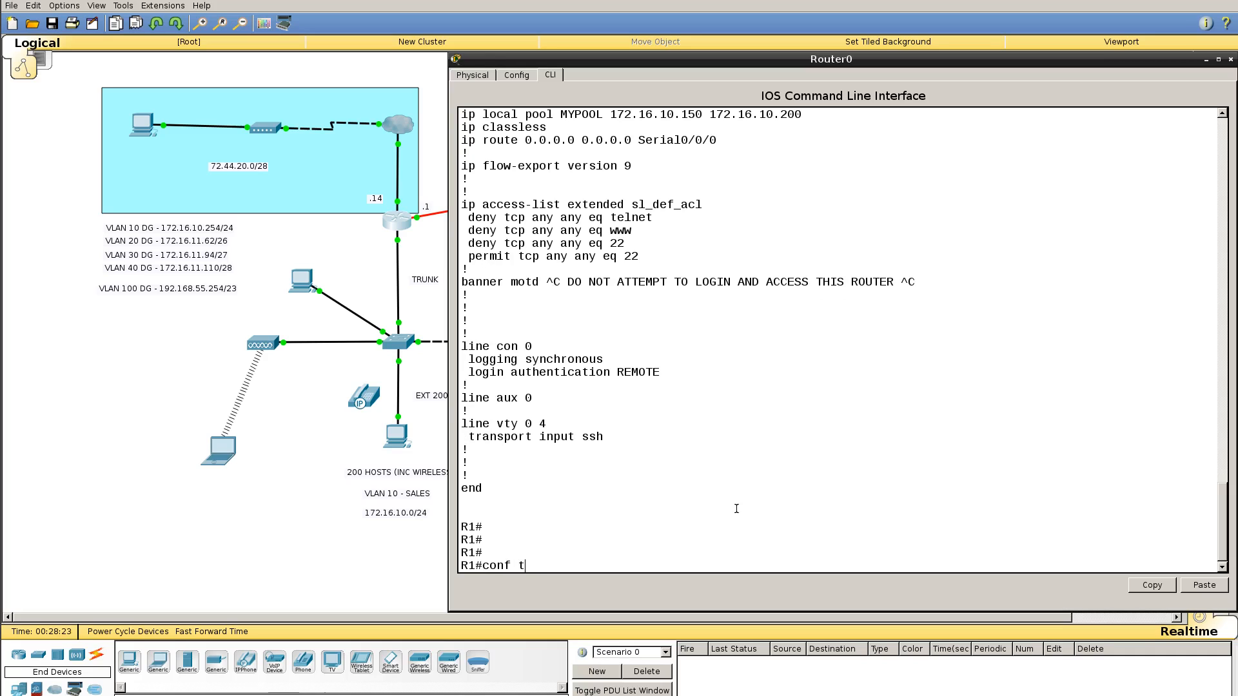
key(Return)
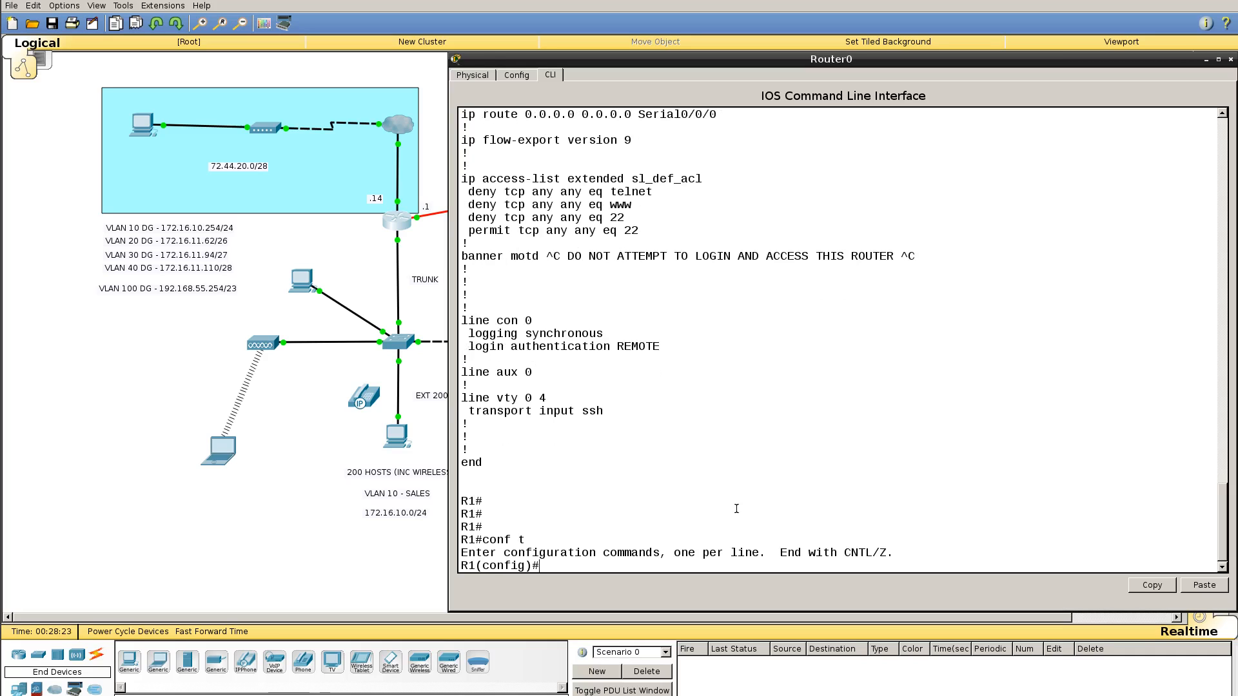
text(tele)
key(Tab)
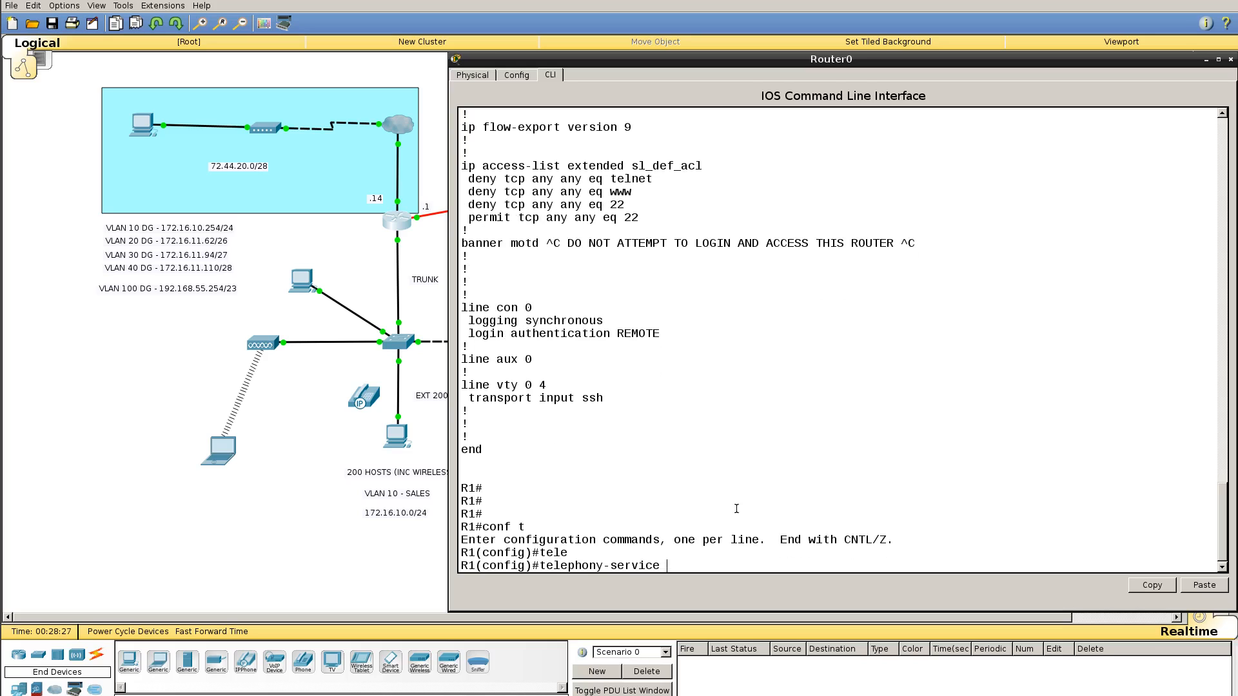
key(Return)
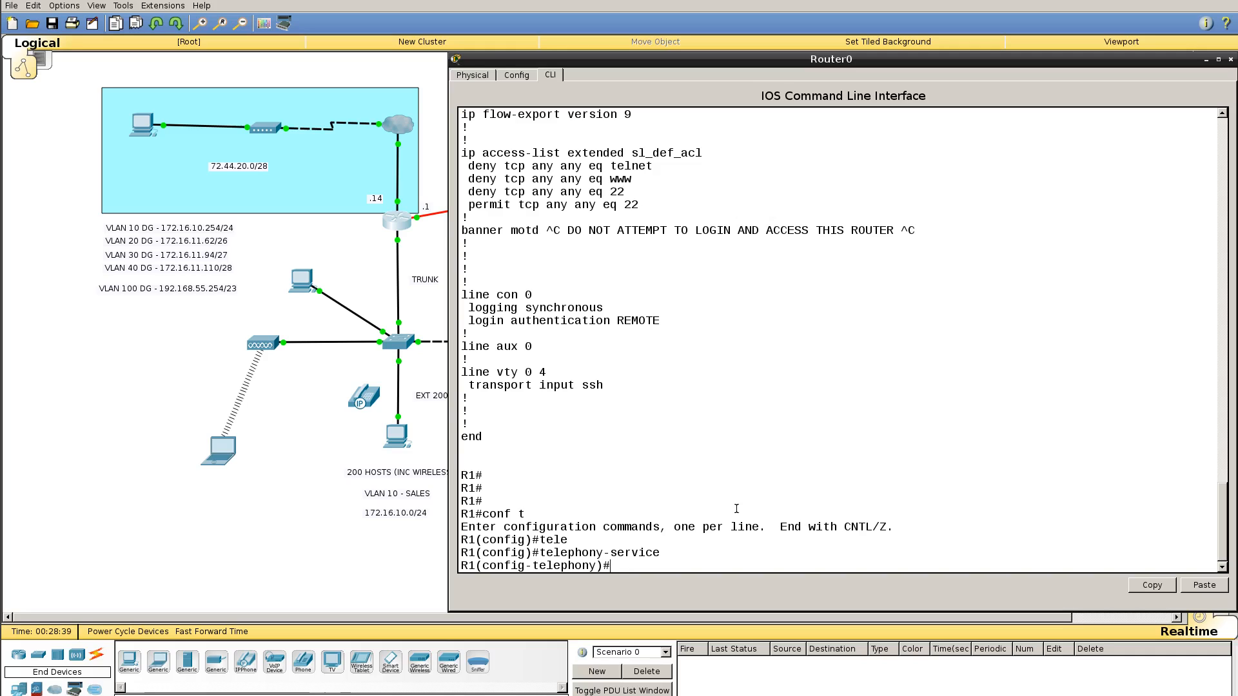
- Set the telephony service's IP source address to 192.168.55.254 with port 2000
text(ip sou)
key(Tab)
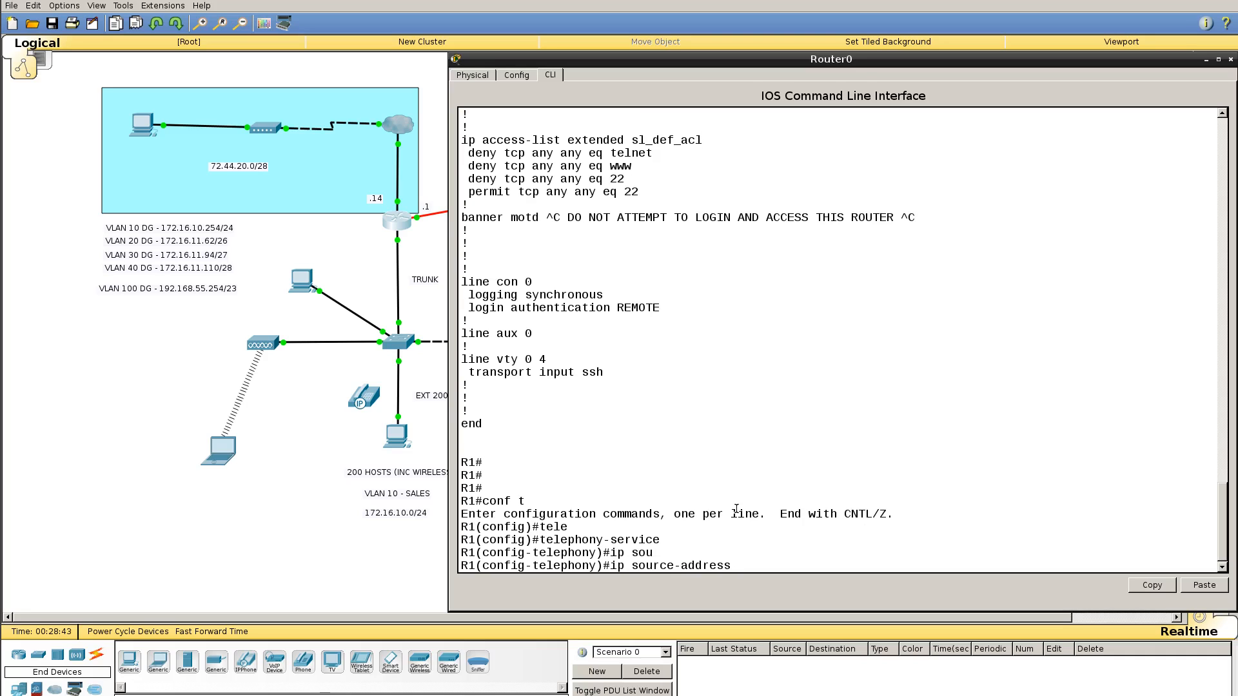
text(192.168.55)
text(254)
text(po)
key(Tab)
text(2000)
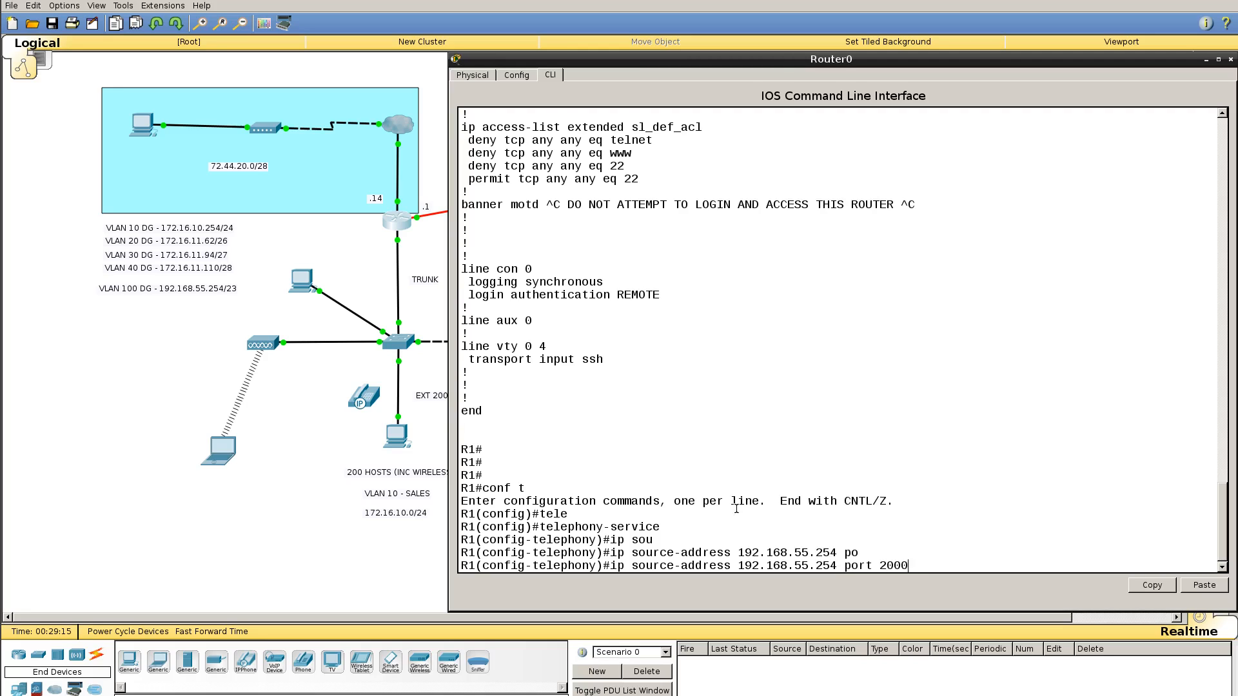
key(Return)
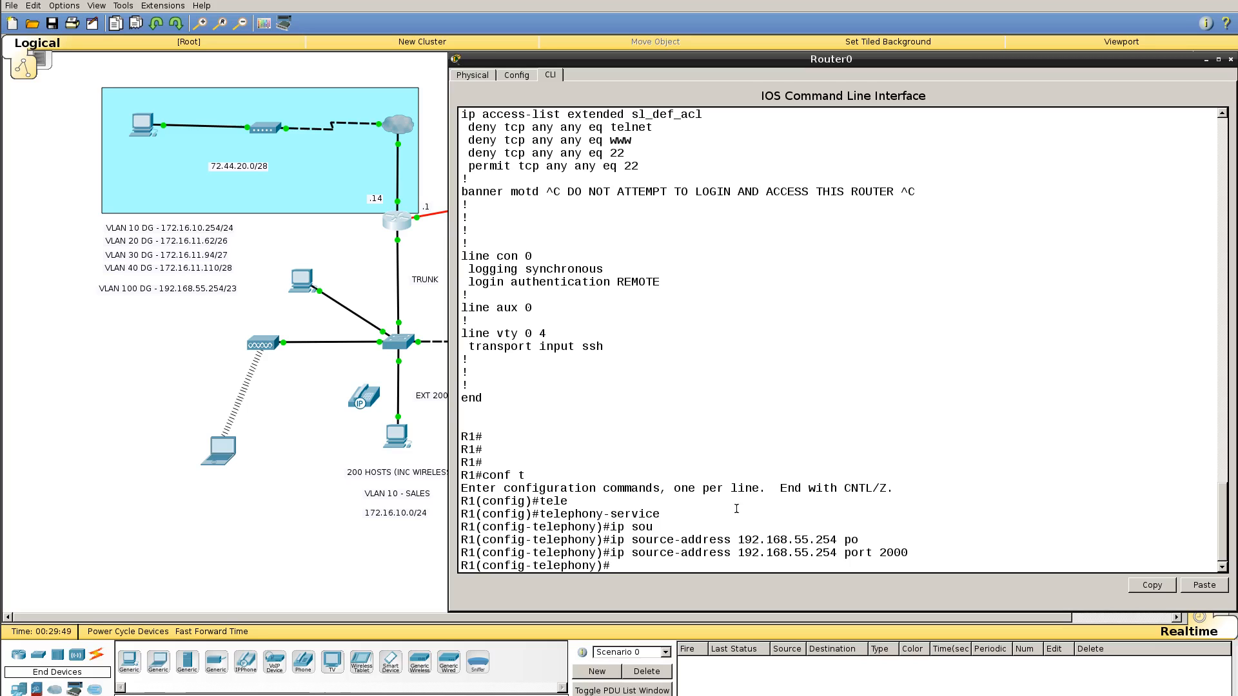
- Check the allowed range for max-ephones and set the maximum number of ephones to 3
key(Return)
key(Return)
key(Return)
text(max)
key(Tab)
text(-e)
key(Tab)
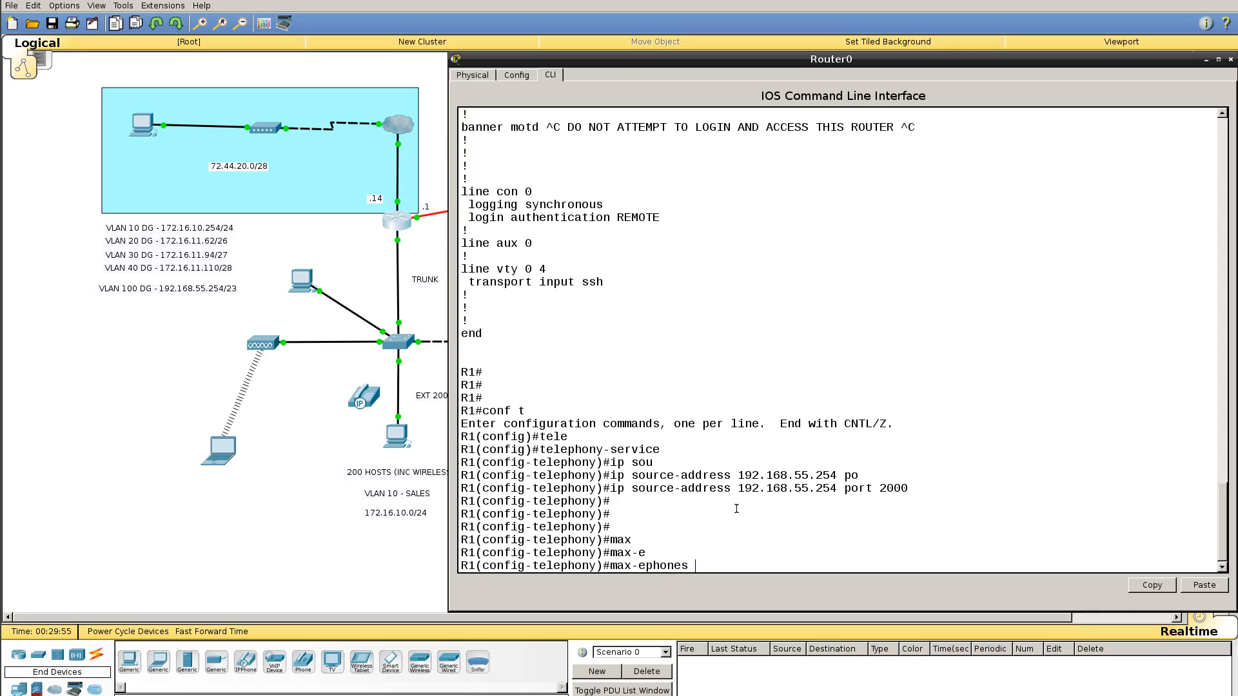
text(?)
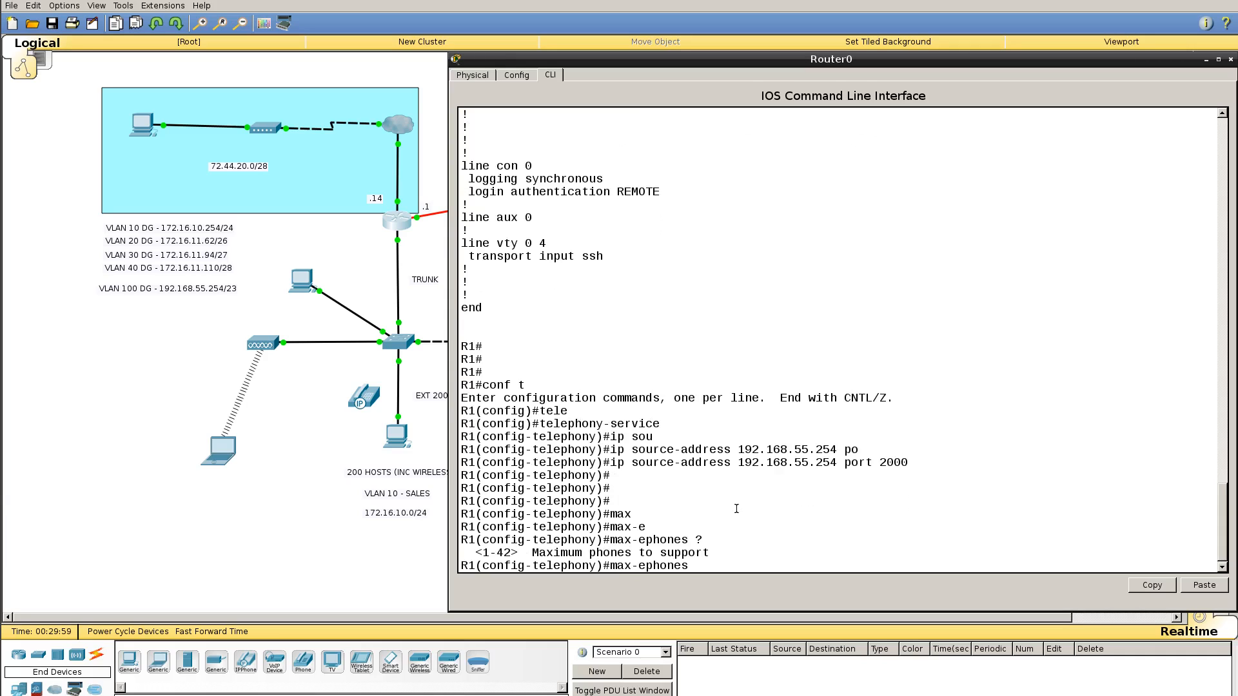
text(3)
key(Return)
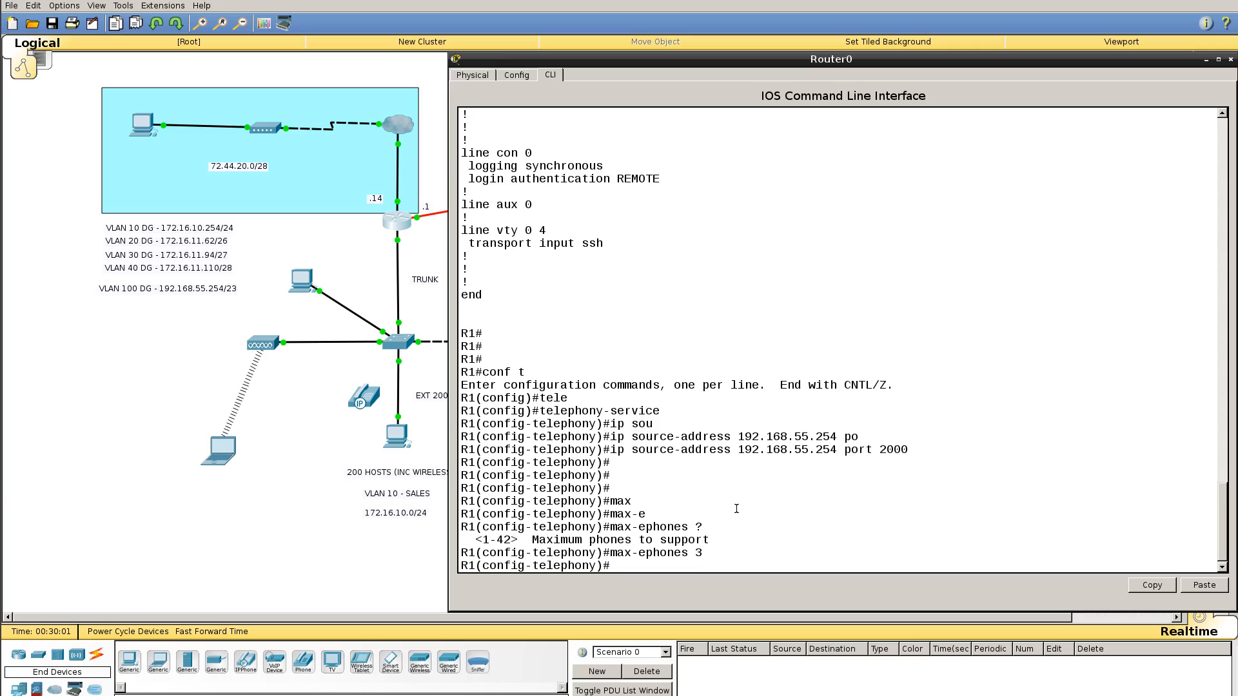
- Set the maximum number of directory numbers (max-dn) to 3 and exit to global configuration mode
text(max-d)
key(Tab)
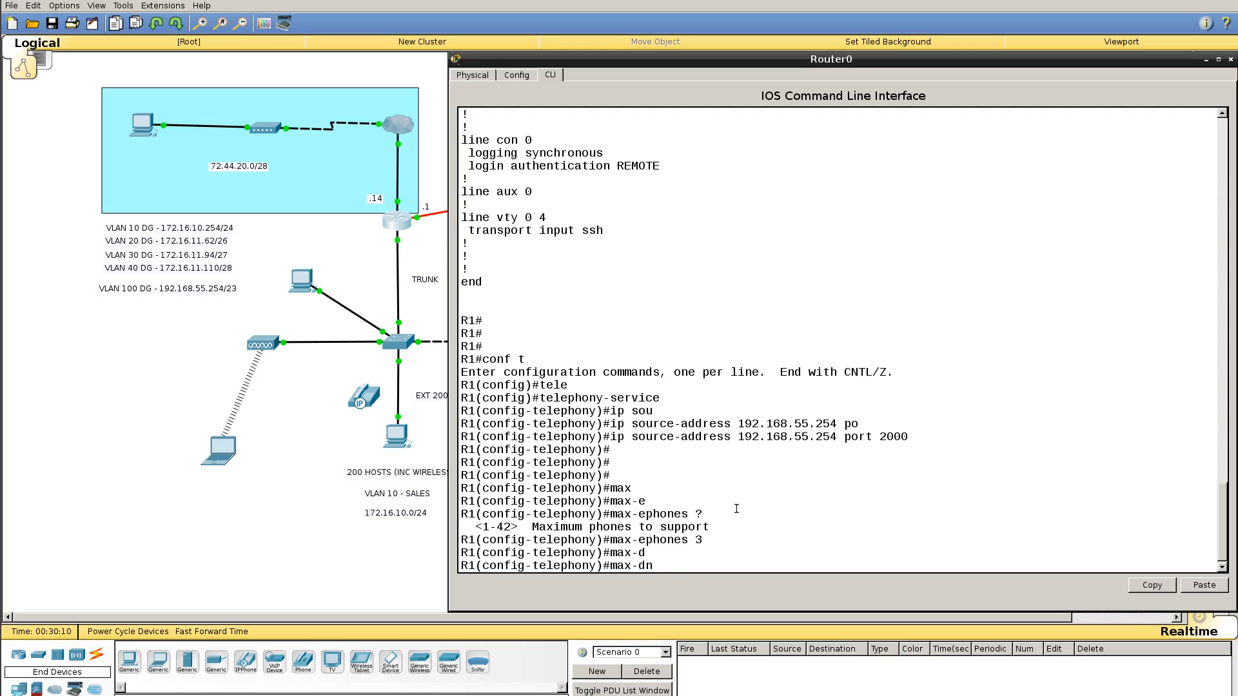
text(3)
key(Return)
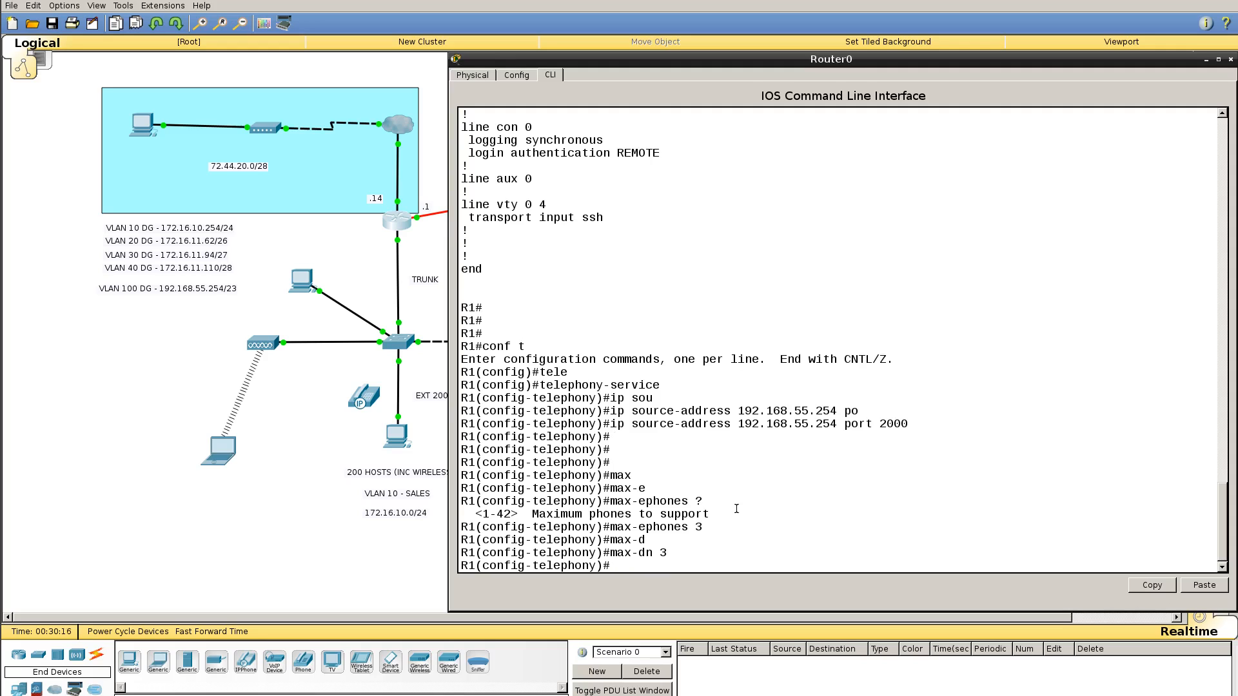
key(Return)
key(Return)
key(Return)
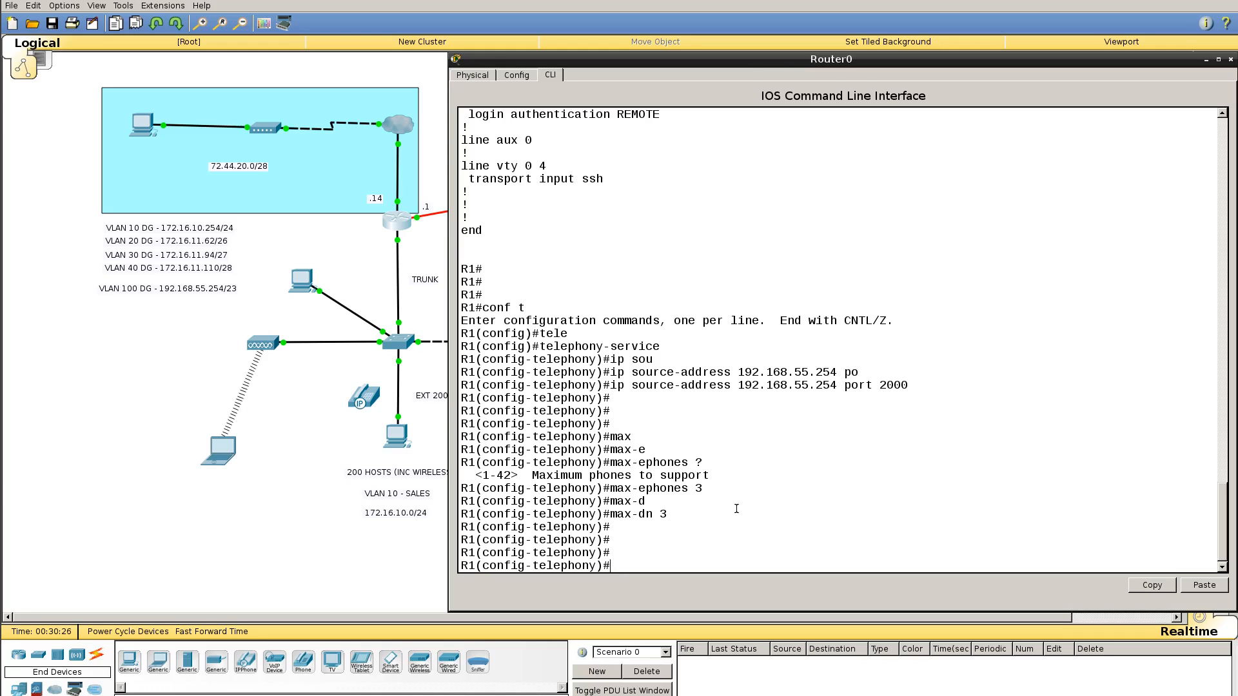
text(exit)
key(Return)
key(Return)
key(Return)
key(Return)
key(Return)
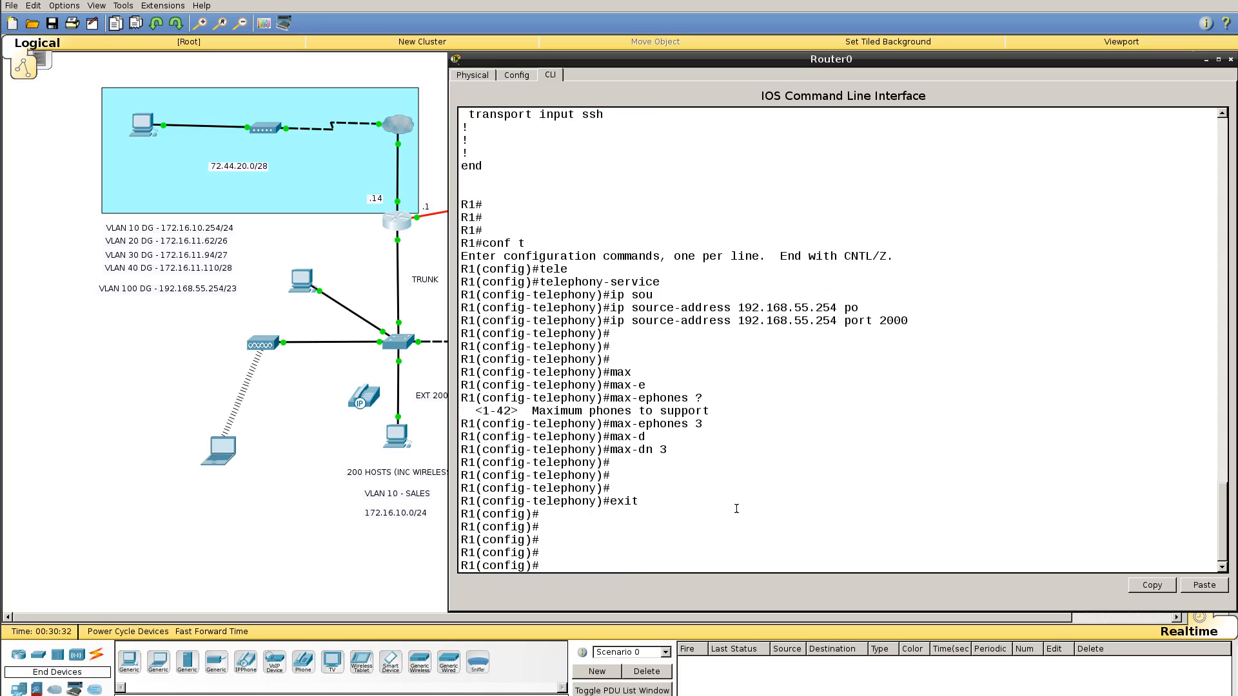
- Enter the configuration of ephone 1 on R1
text(ephon)
key(Tab)
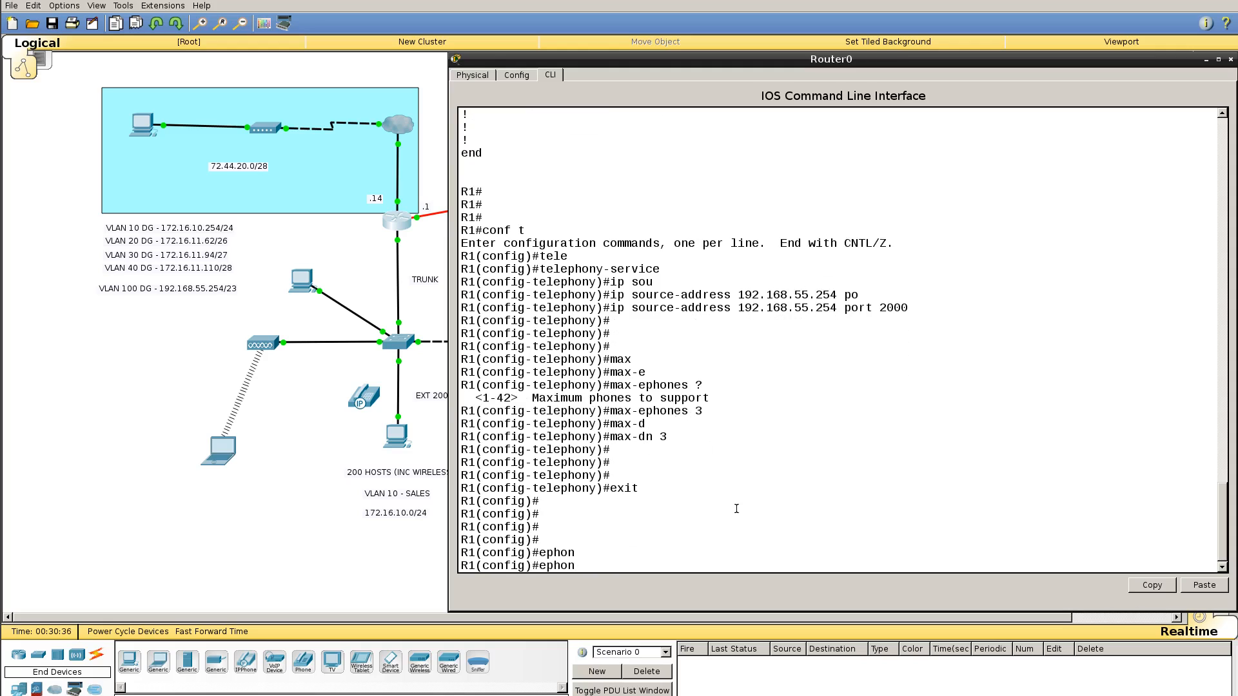
text(ne 1)
key(Return)
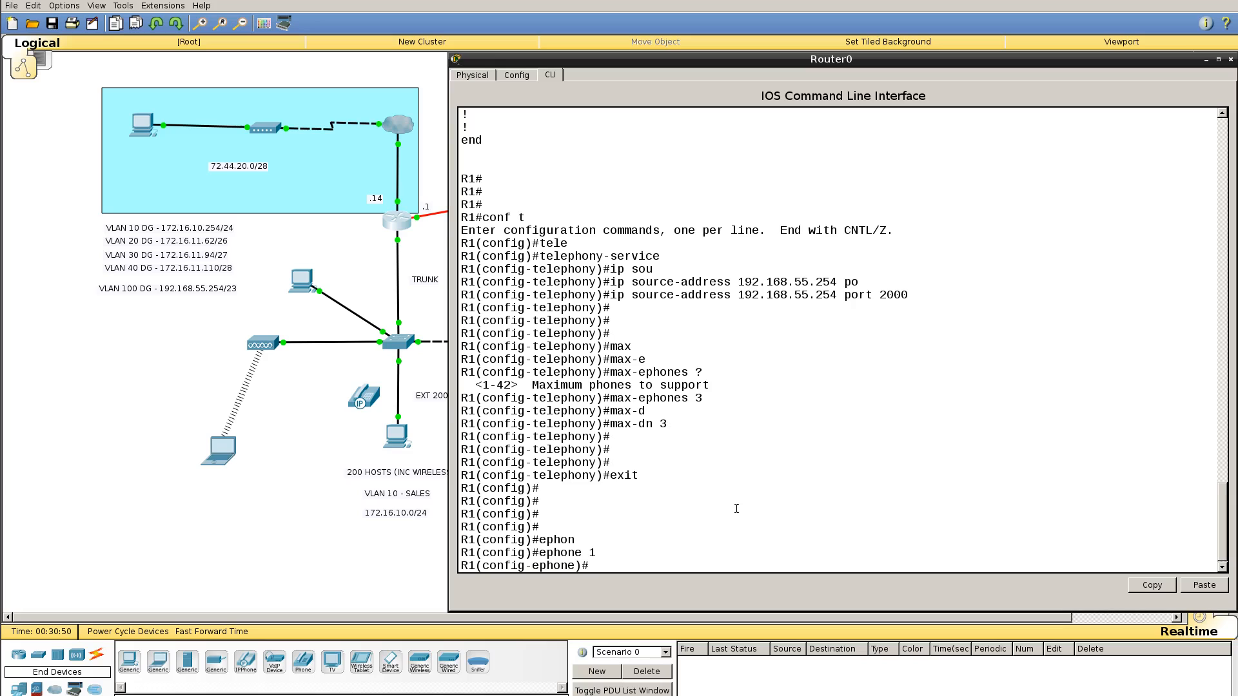
- List the ephone configuration commands, set the type of ephone 1 to 7960, and return to the network topology
text(?)
text(ty)
text(p)
key(Tab)
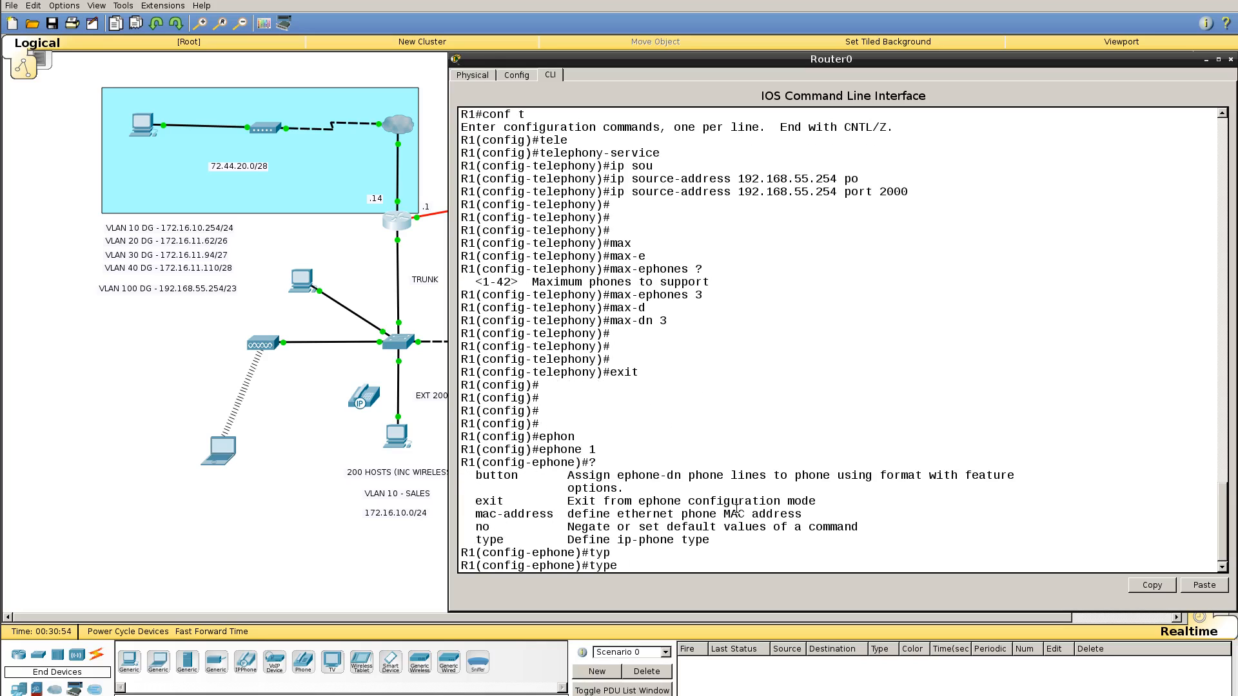
text(7960)
key(Return)
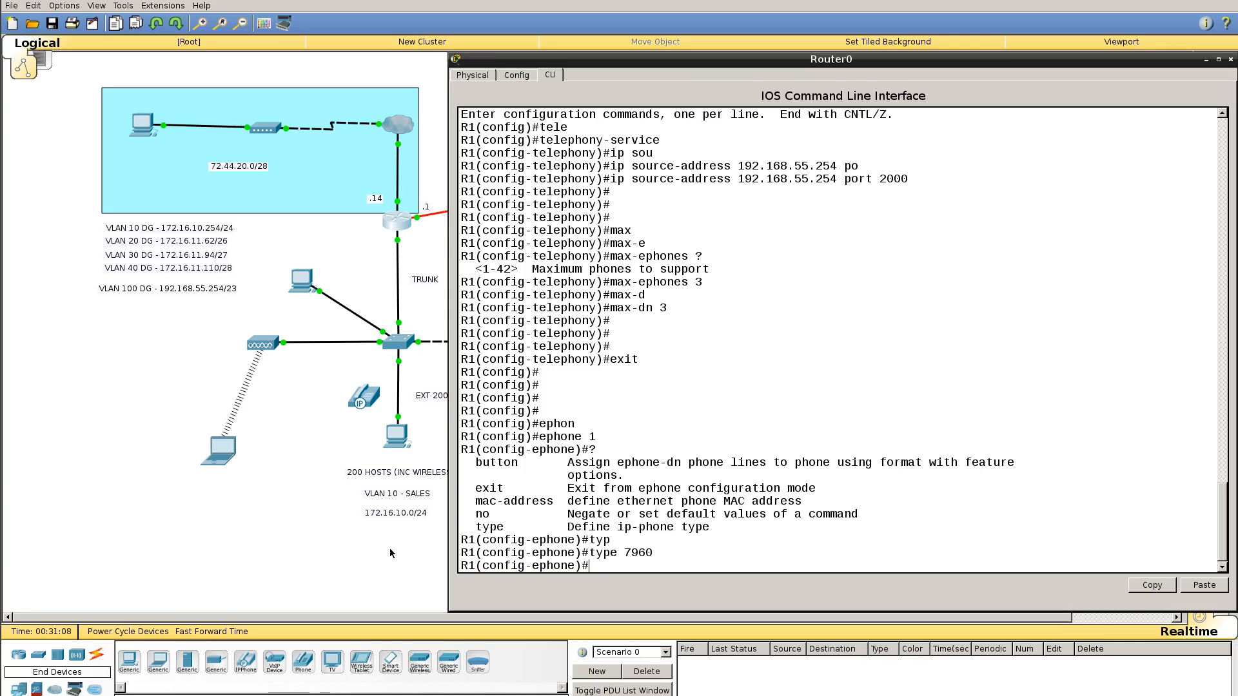
click(327, 552)
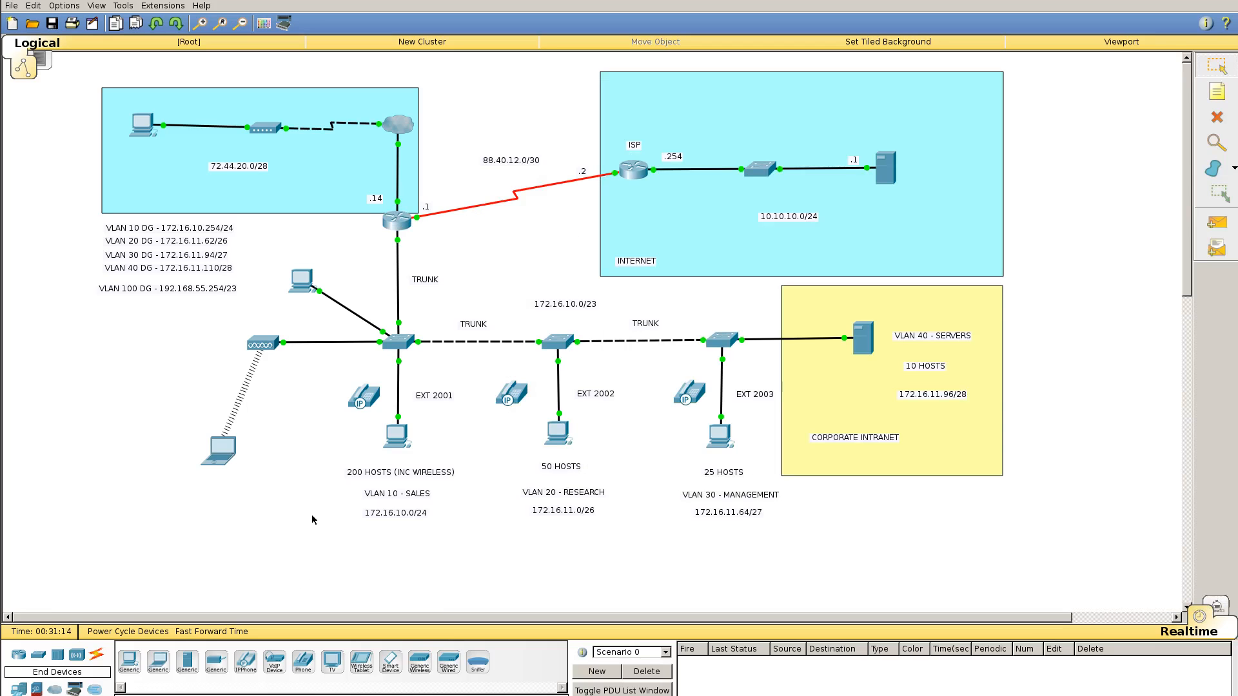
- Delete the cable between the VLAN 10 switch and its PC, and cable that PC to the PC port of the EXT 2001 phone
mouse_move(370, 411)
key(Delete)
click(398, 391)
click(368, 398)
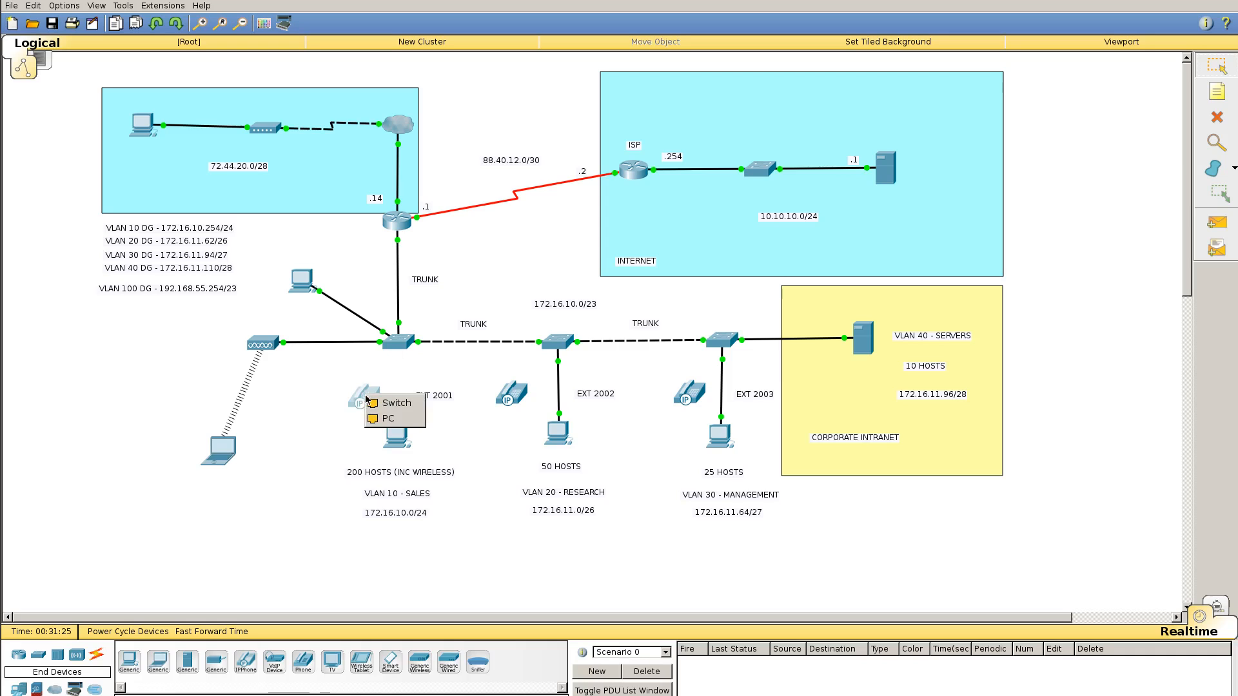
click(393, 421)
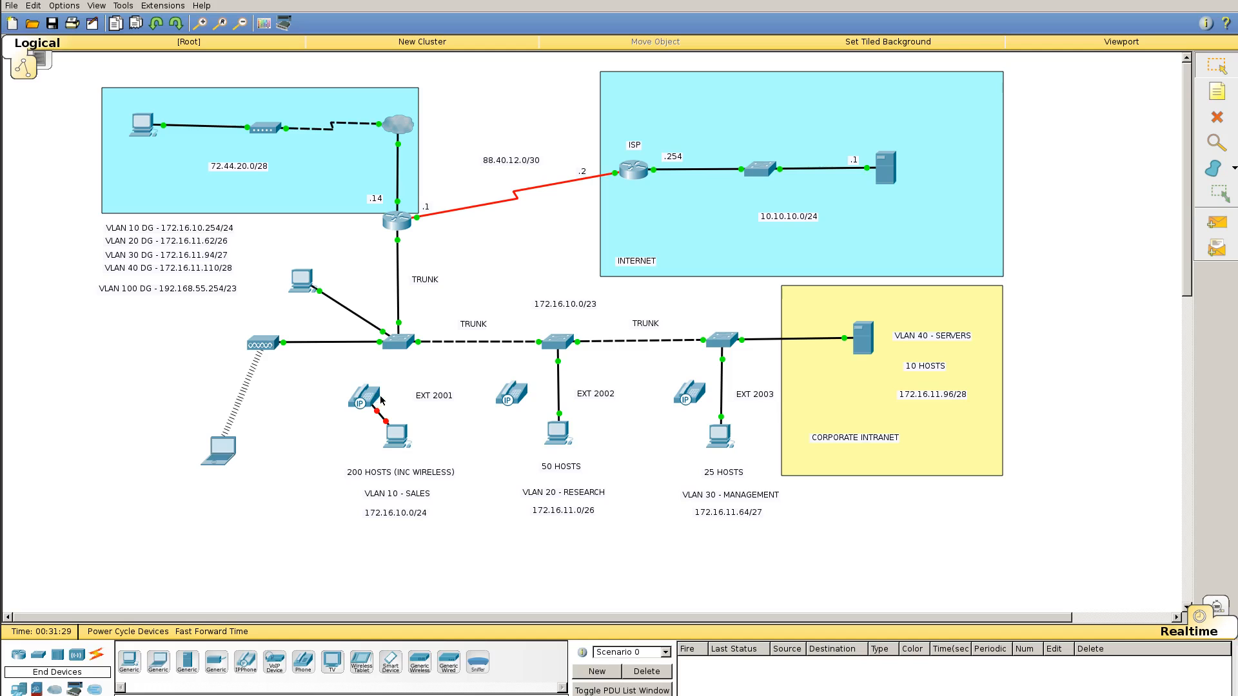
- Connect the VLAN 10 switch to the Switch port of the EXT 2001 phone with a copper straight-through cable
click(364, 398)
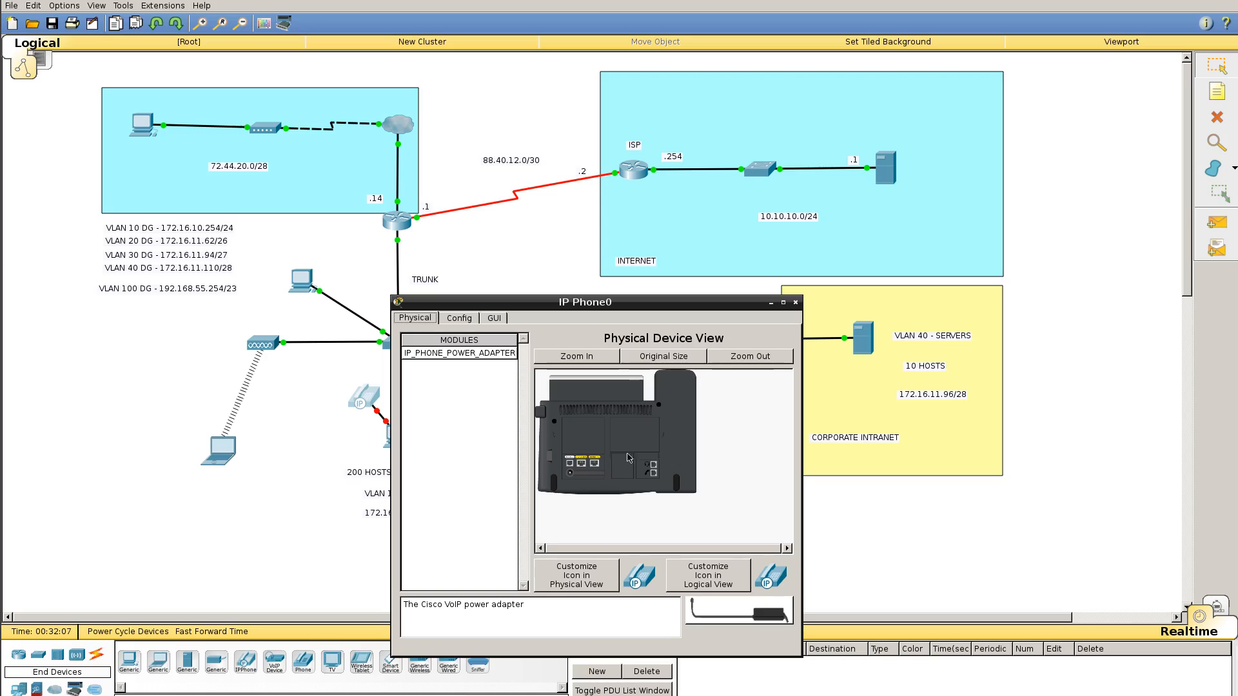
click(796, 302)
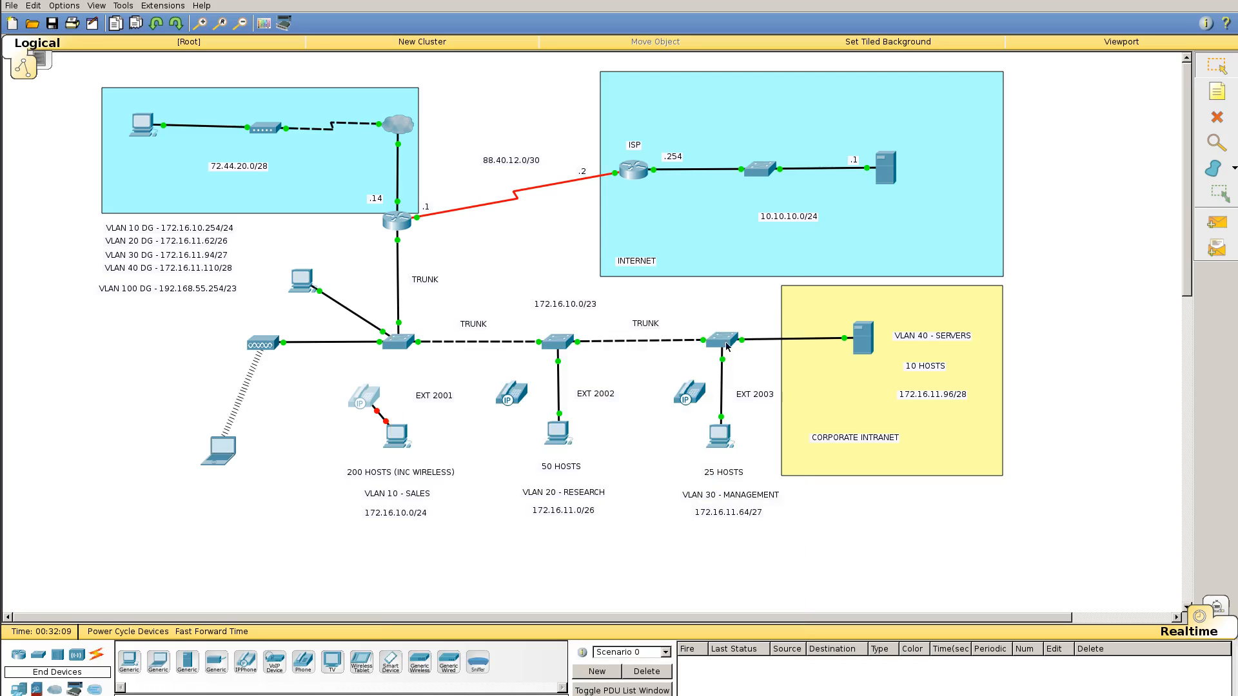
click(97, 655)
click(187, 661)
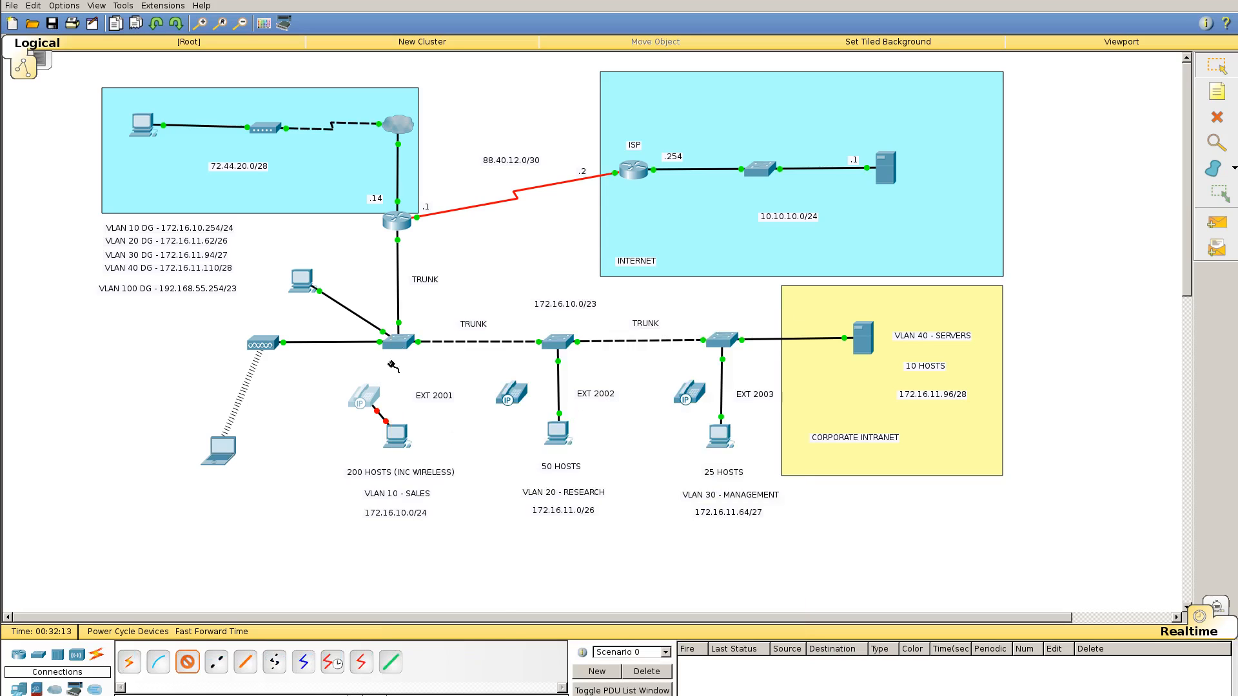
click(399, 347)
click(427, 359)
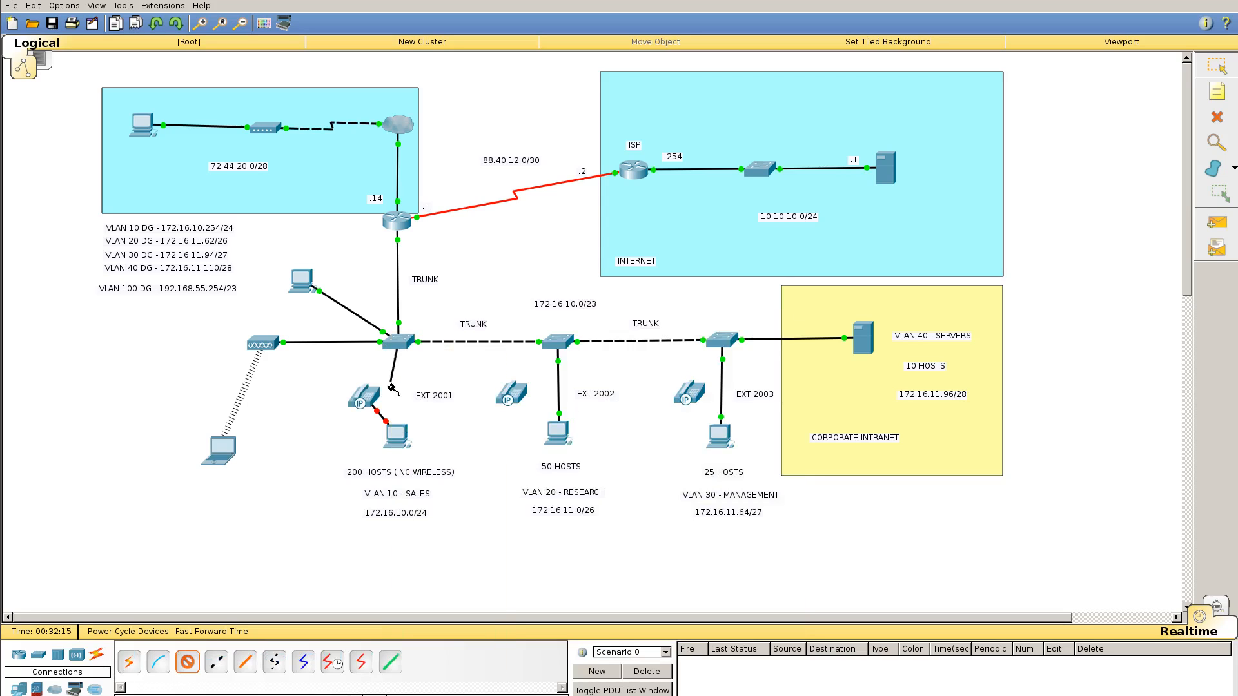
click(365, 394)
click(385, 405)
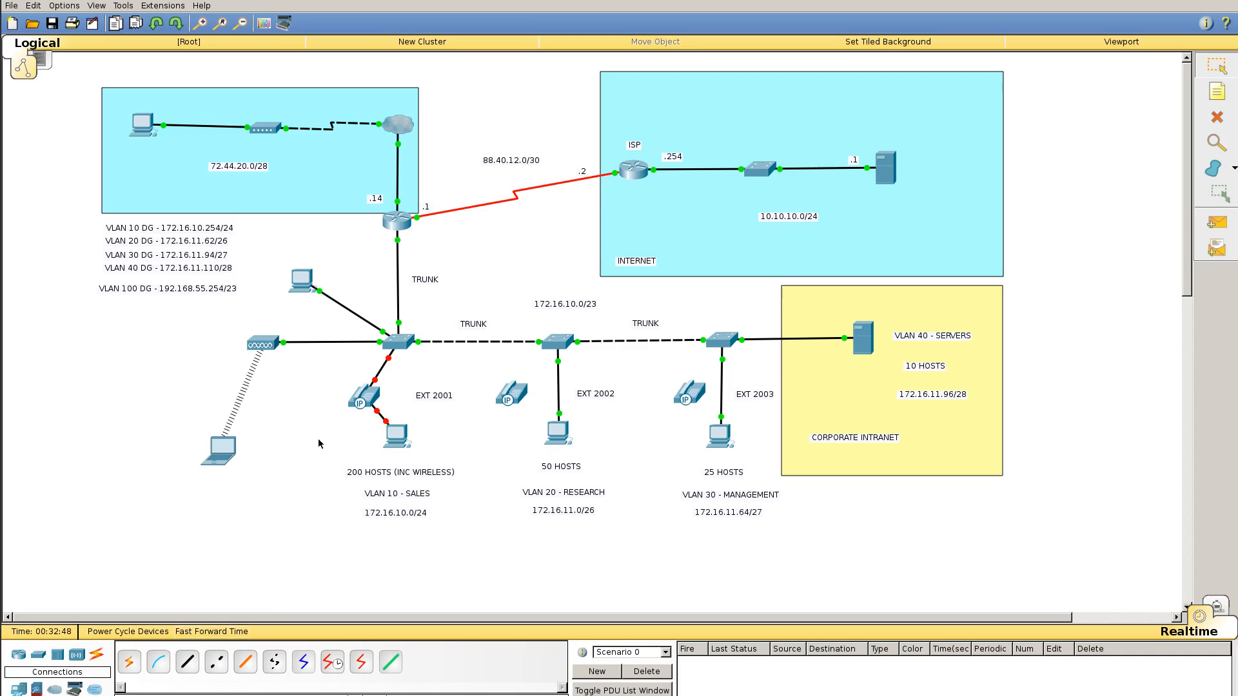
- Power the EXT 2001 phone by attaching the IP phone power adapter to it, and close its device window
click(365, 393)
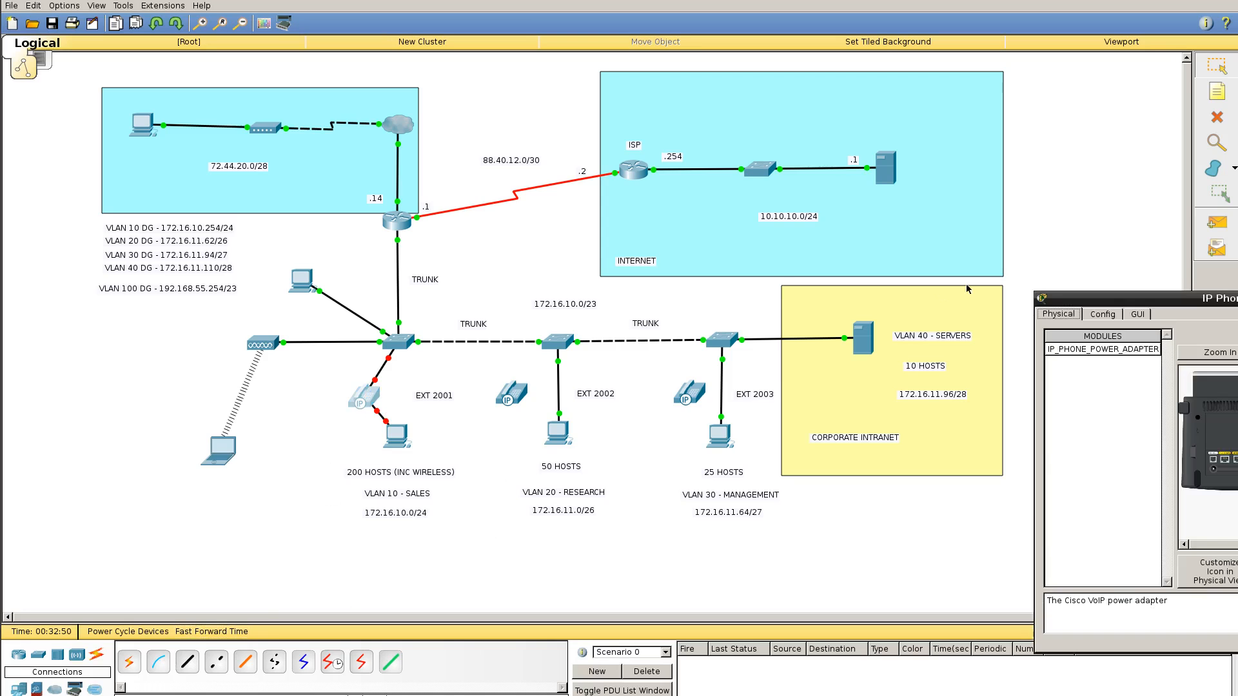
click(366, 396)
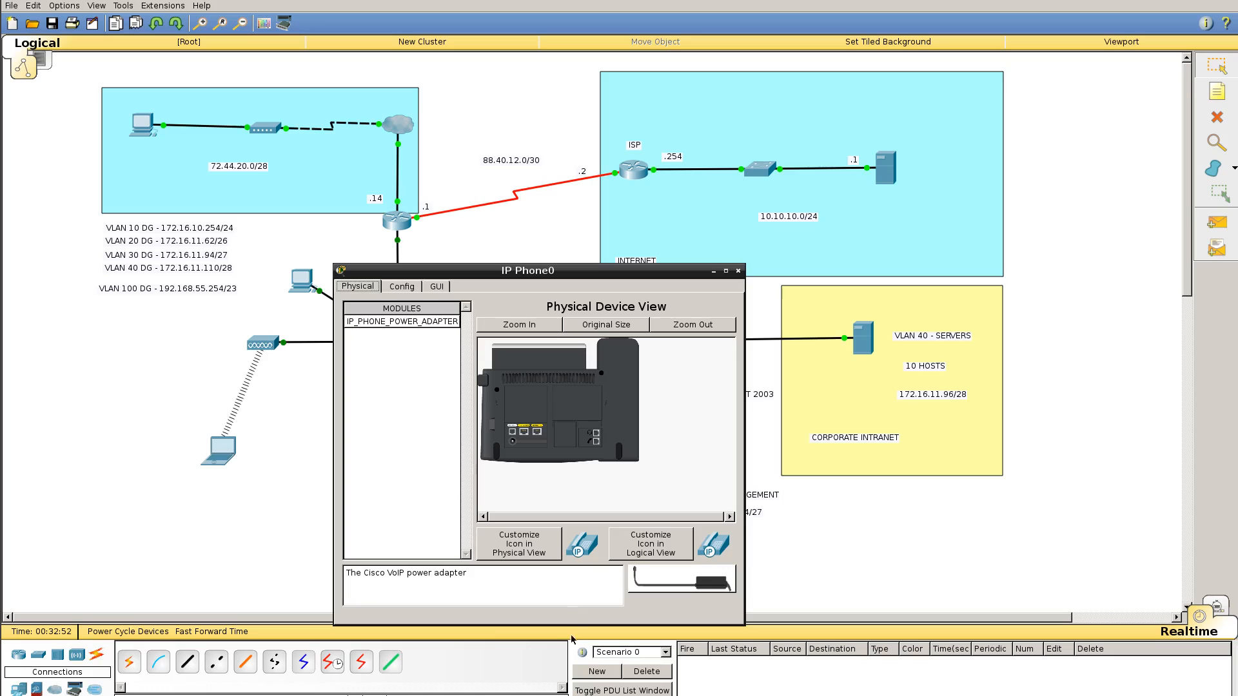
drag(719, 587, 516, 449)
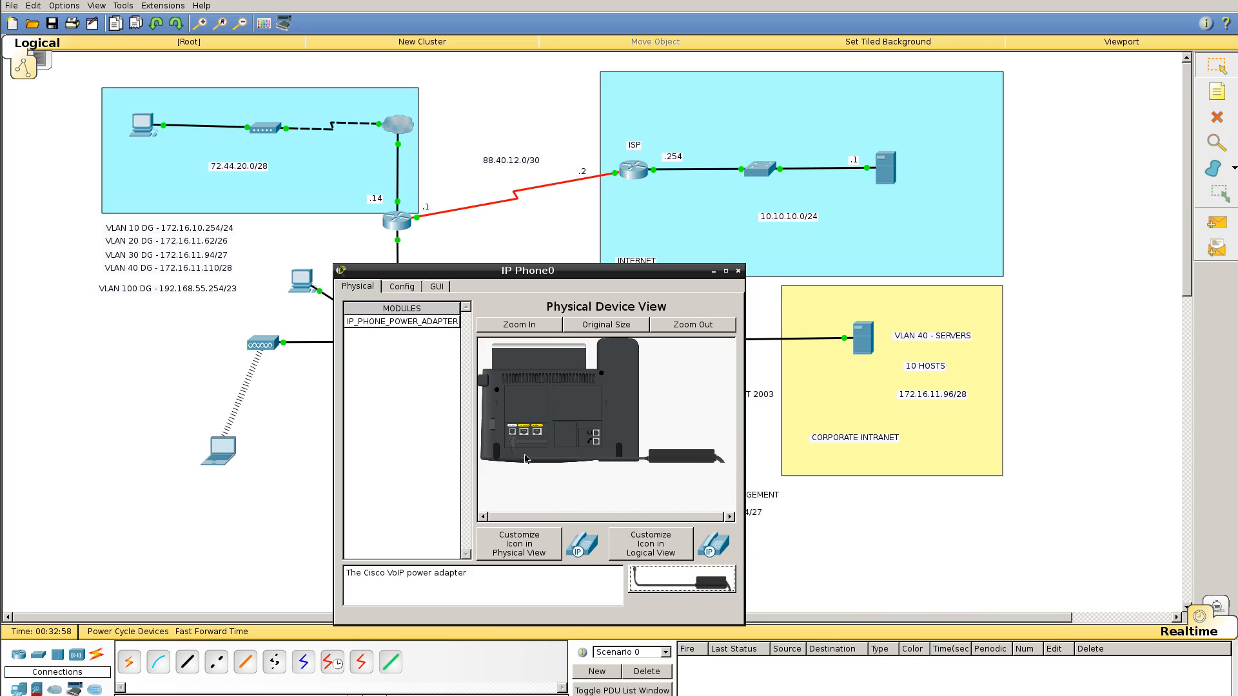
click(739, 271)
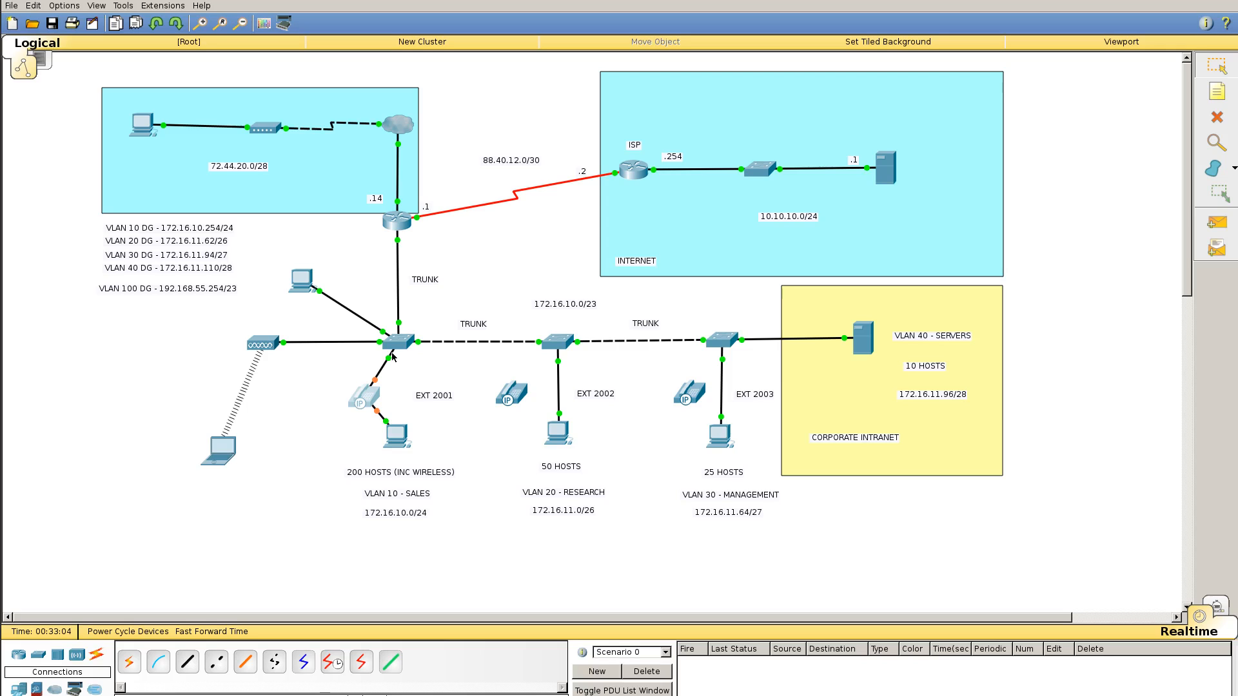
- Return to R1's command line and exit the ephone 1 configuration to global configuration mode
mouse_move(392, 364)
click(398, 222)
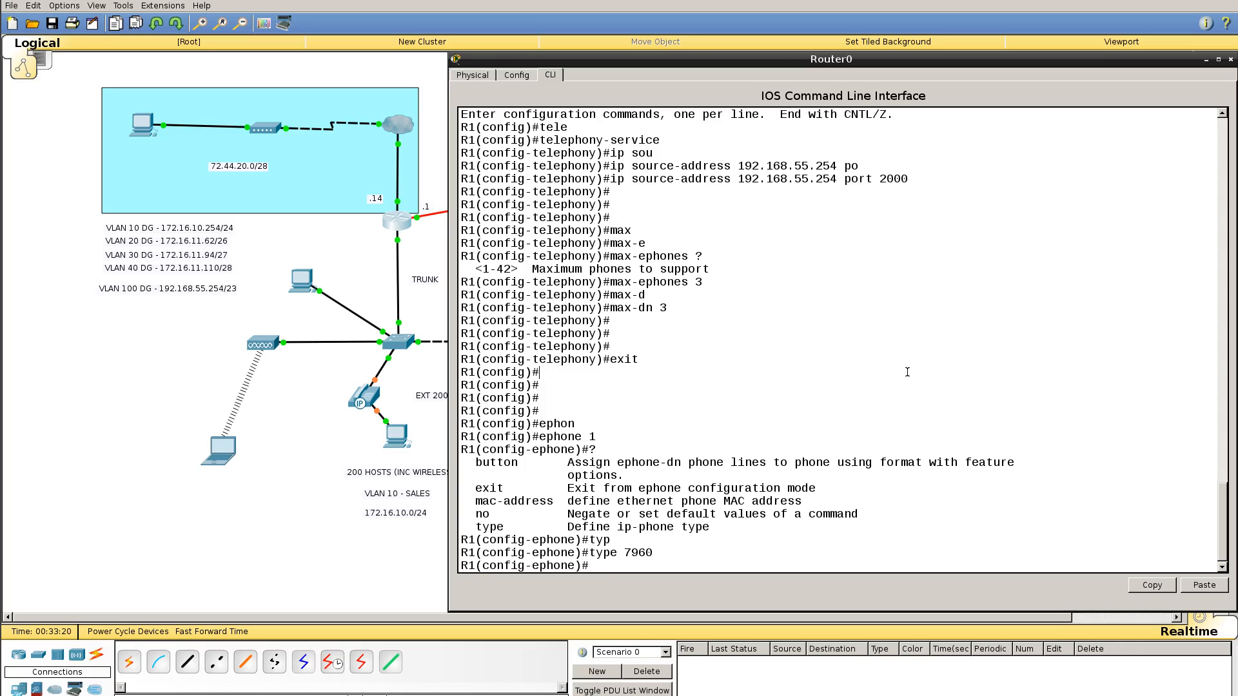
key(Return)
key(Return)
key(Return)
key(Return)
key(Return)
text(exit)
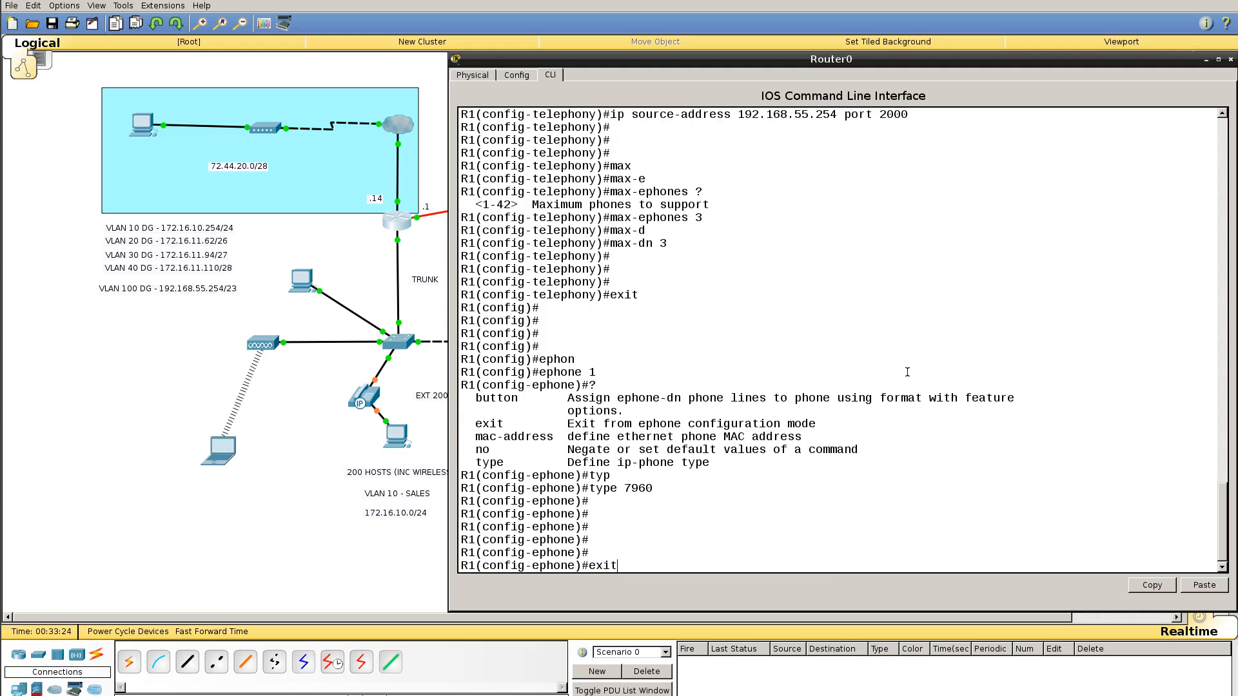
key(Return)
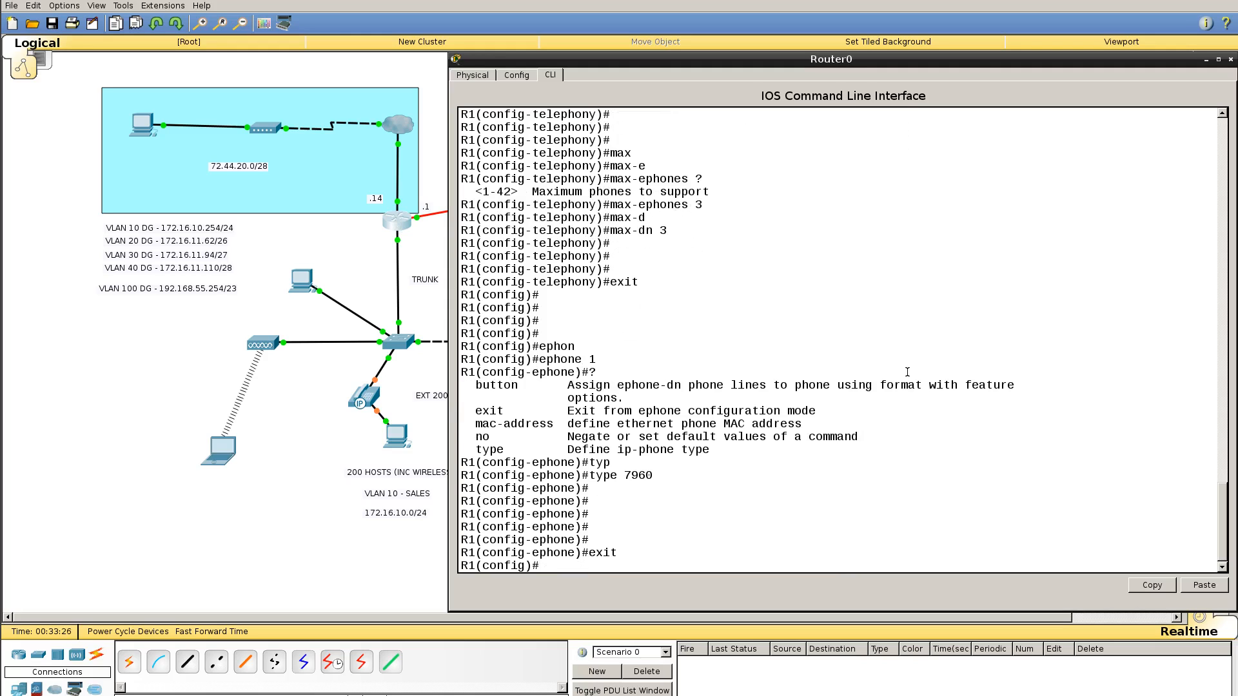
- Try the command ephone-dn 2001 on R1 and correct it to ephone-dn 1 to create the first directory number
text(ephone-dn 2001)
key(Return)
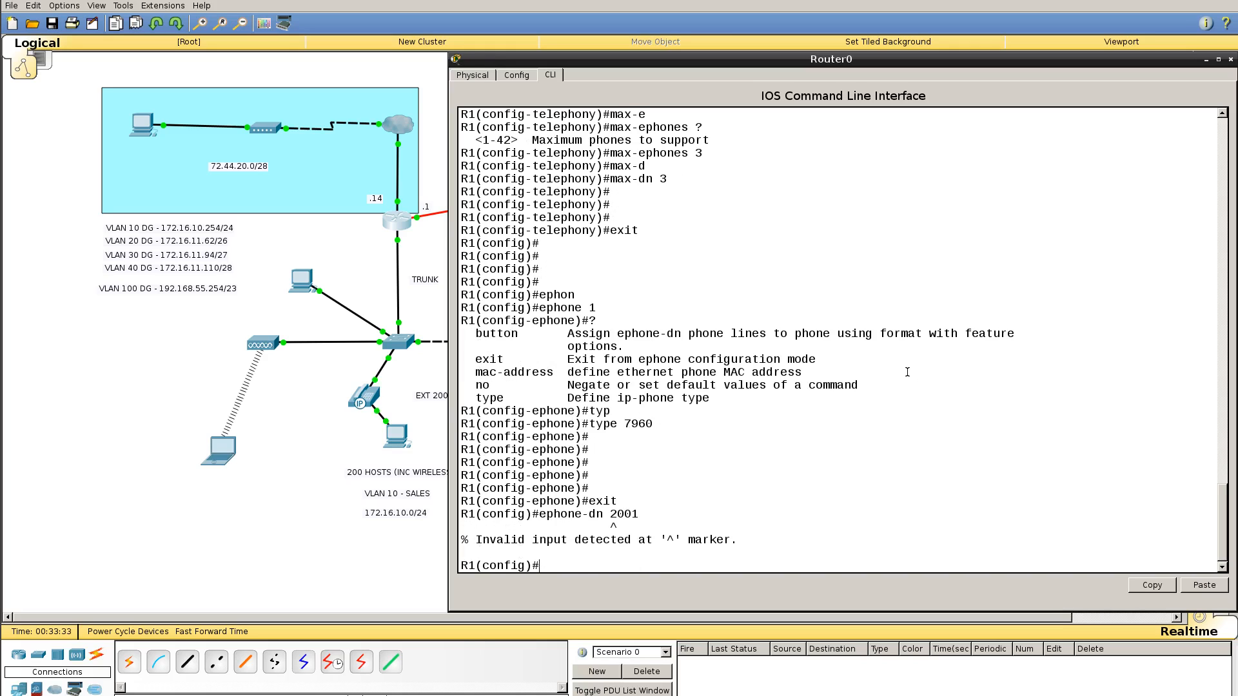
key(Up)
key(BackSpace)
key(BackSpace)
key(BackSpace)
key(BackSpace)
key(BackSpace)
text(1)
key(Return)
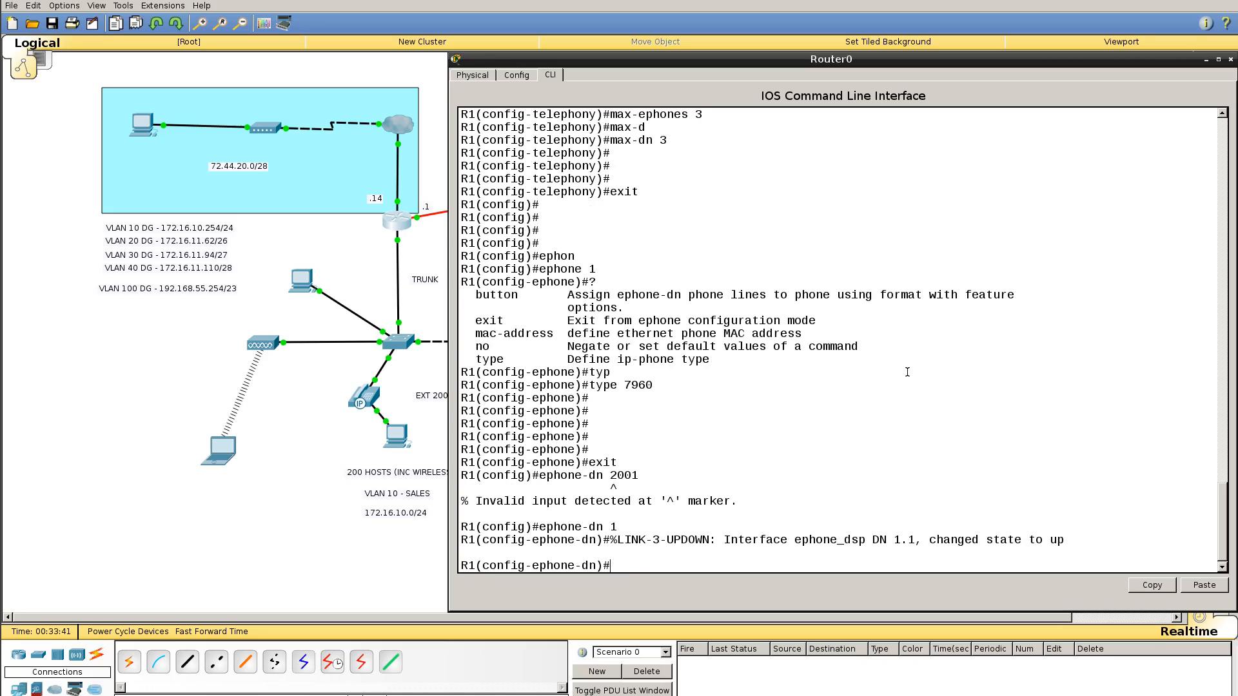
- Assign the number 2001 to ephone-dn 1 and exit to global configuration mode
key(Return)
key(Return)
key(Return)
key(Return)
text(number)
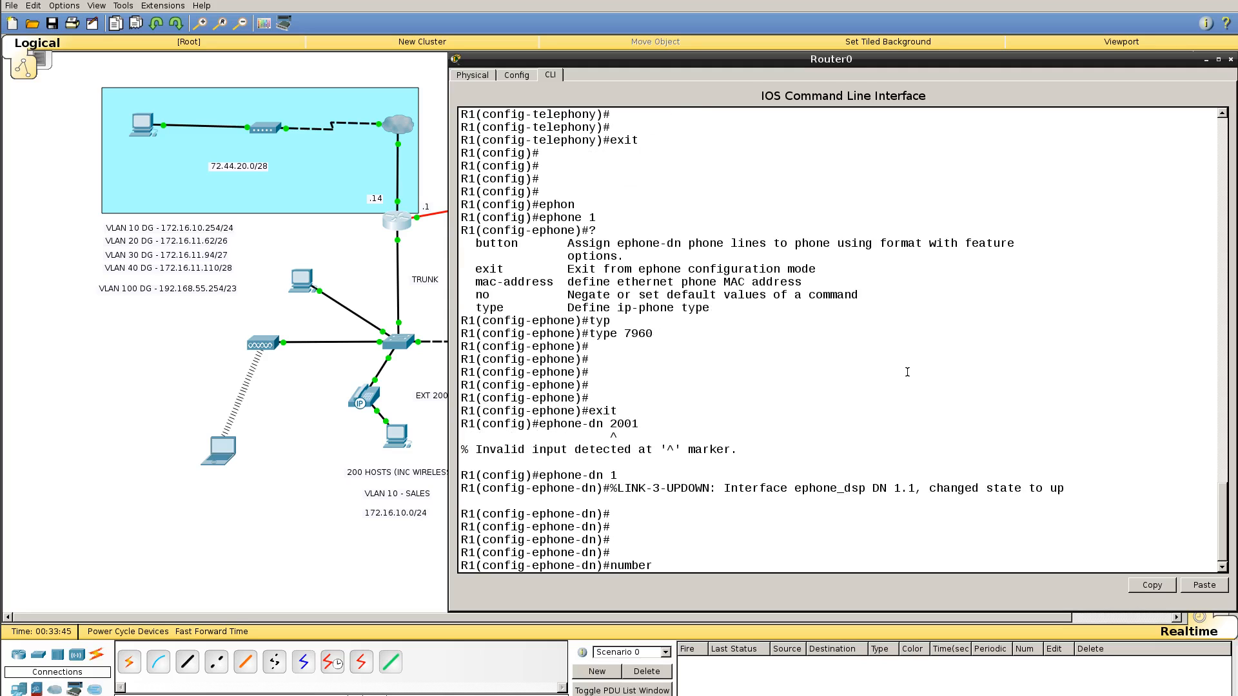
text( 2001)
key(Return)
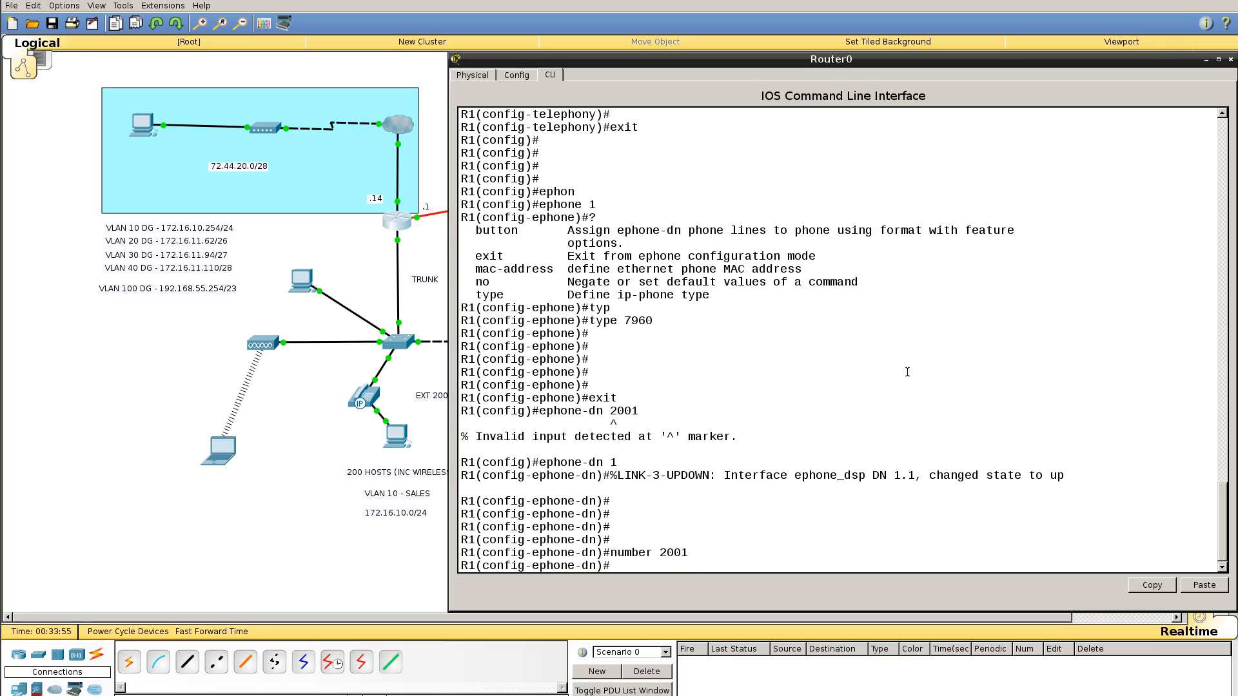
text(exit)
key(Return)
key(Return)
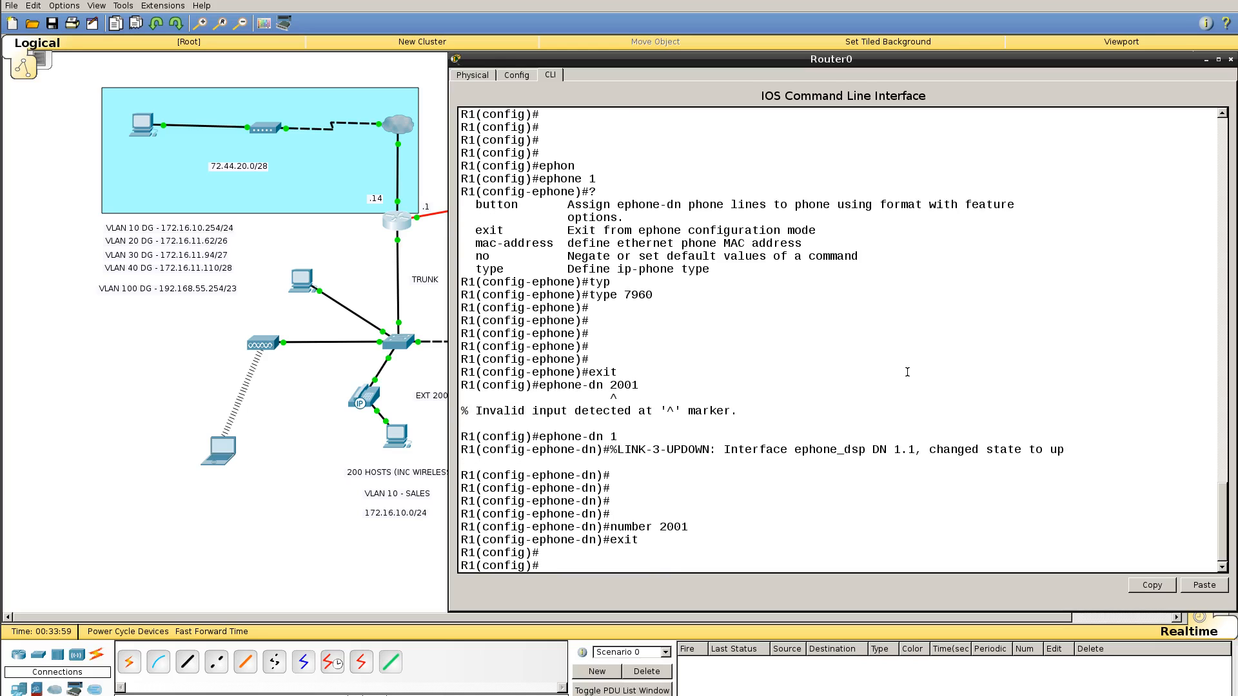
- Map ephone-dn 1 to button 1 of ephone 1 with button 1:1, and check the extension on the EXT 2001 phone's display
text(ephone 1)
key(Return)
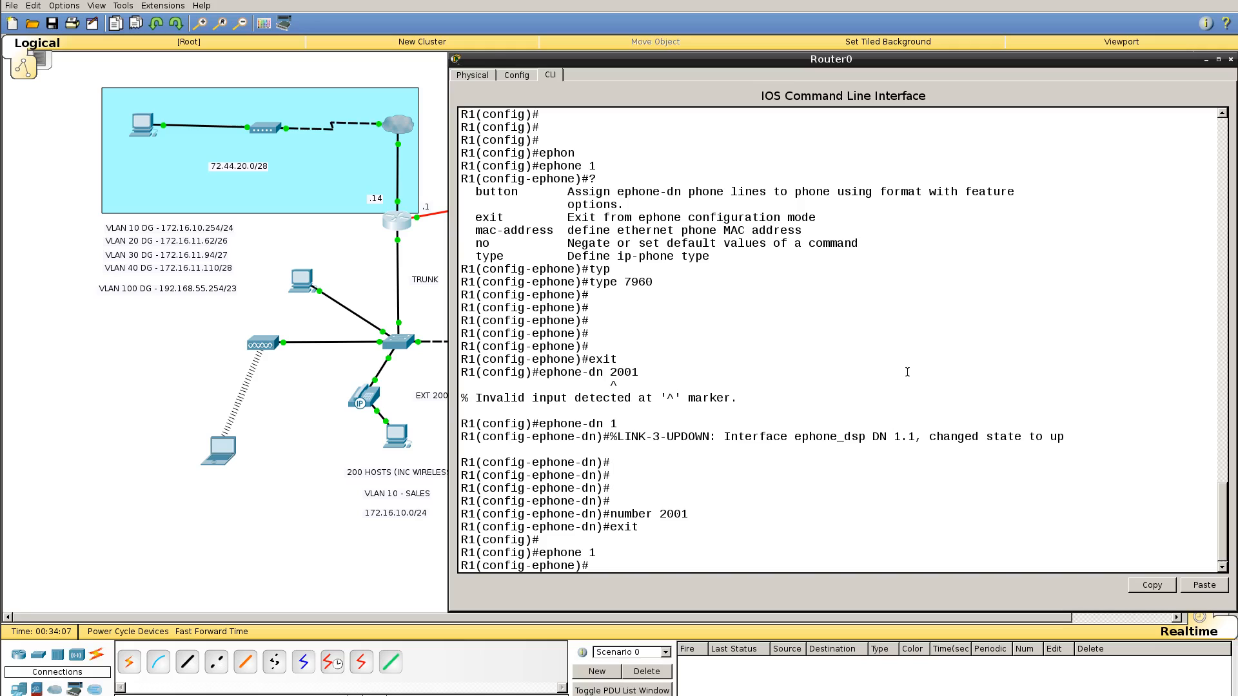
text(butt)
key(Tab)
text(1)
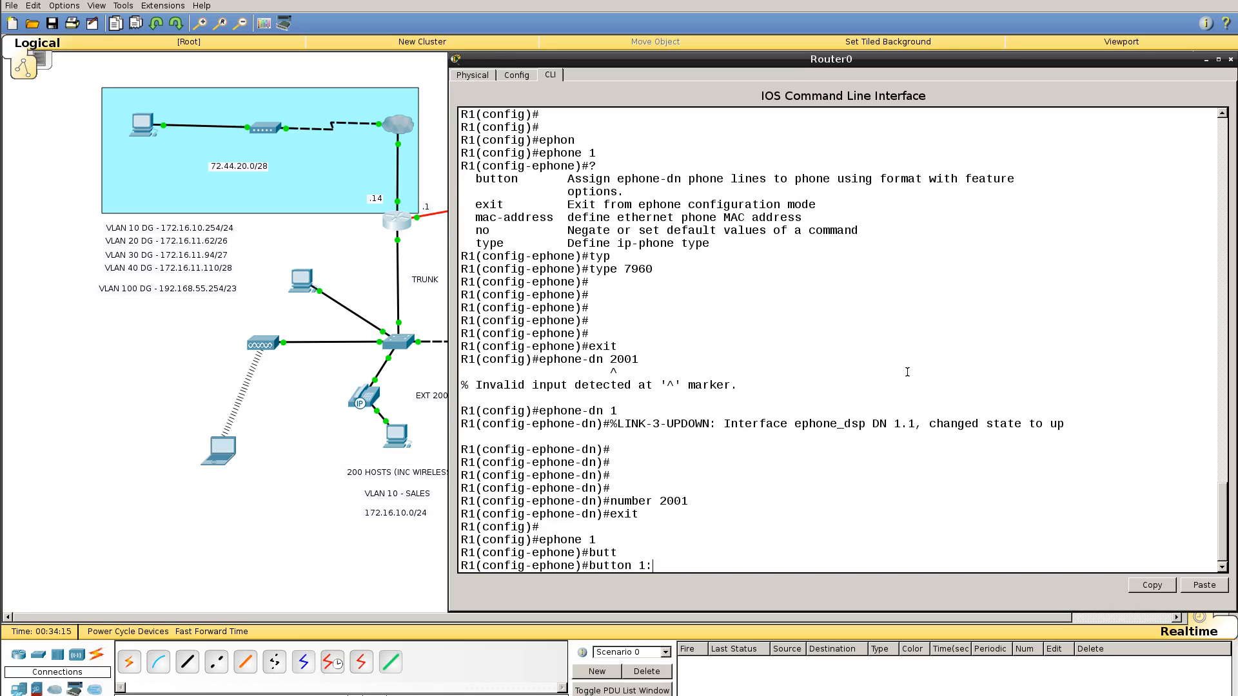
text(:1)
key(Return)
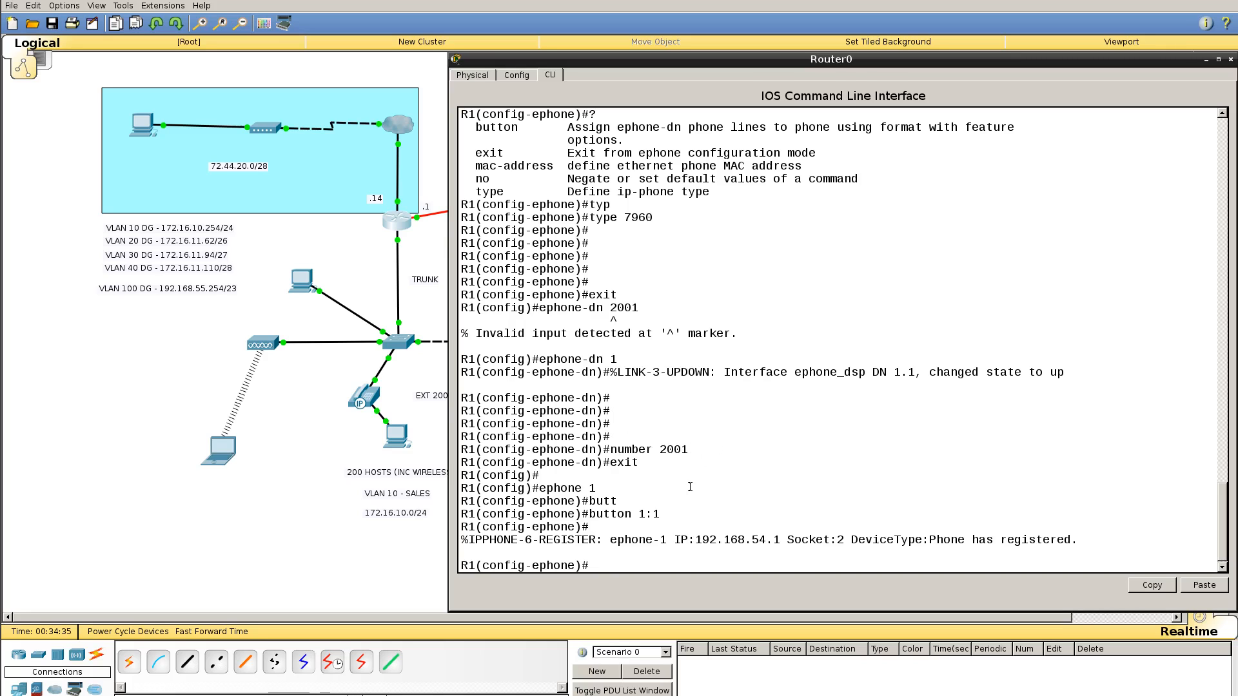
click(276, 508)
click(364, 395)
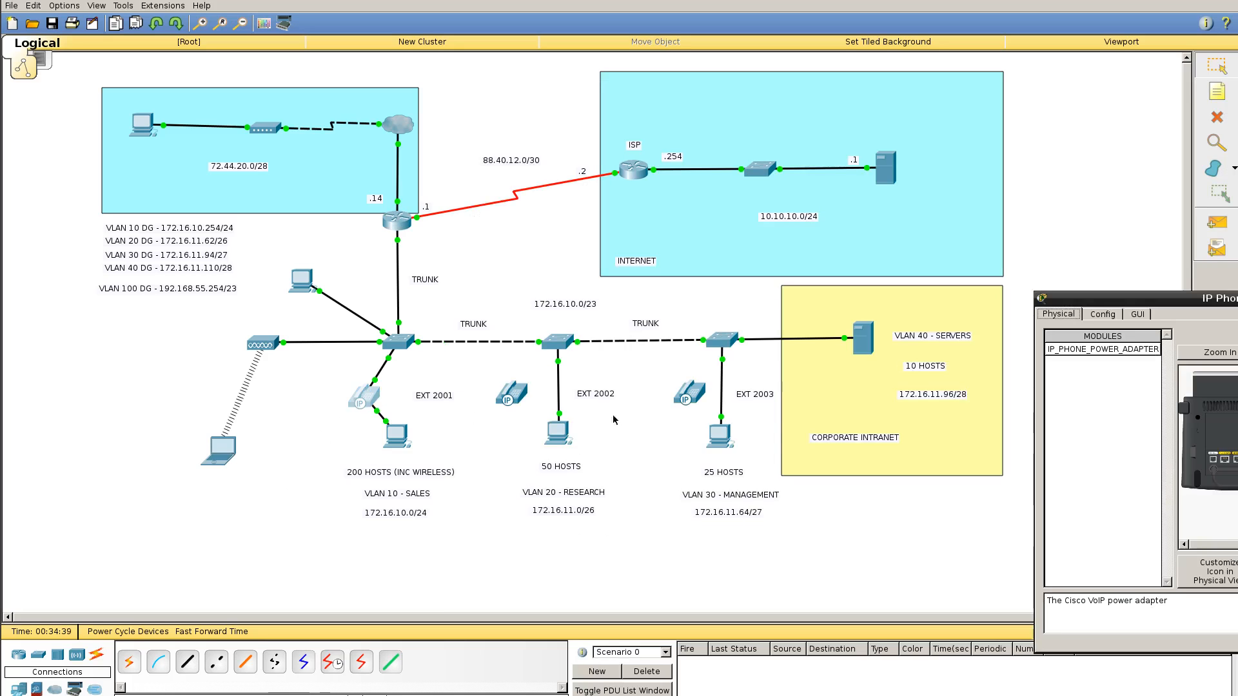
click(506, 272)
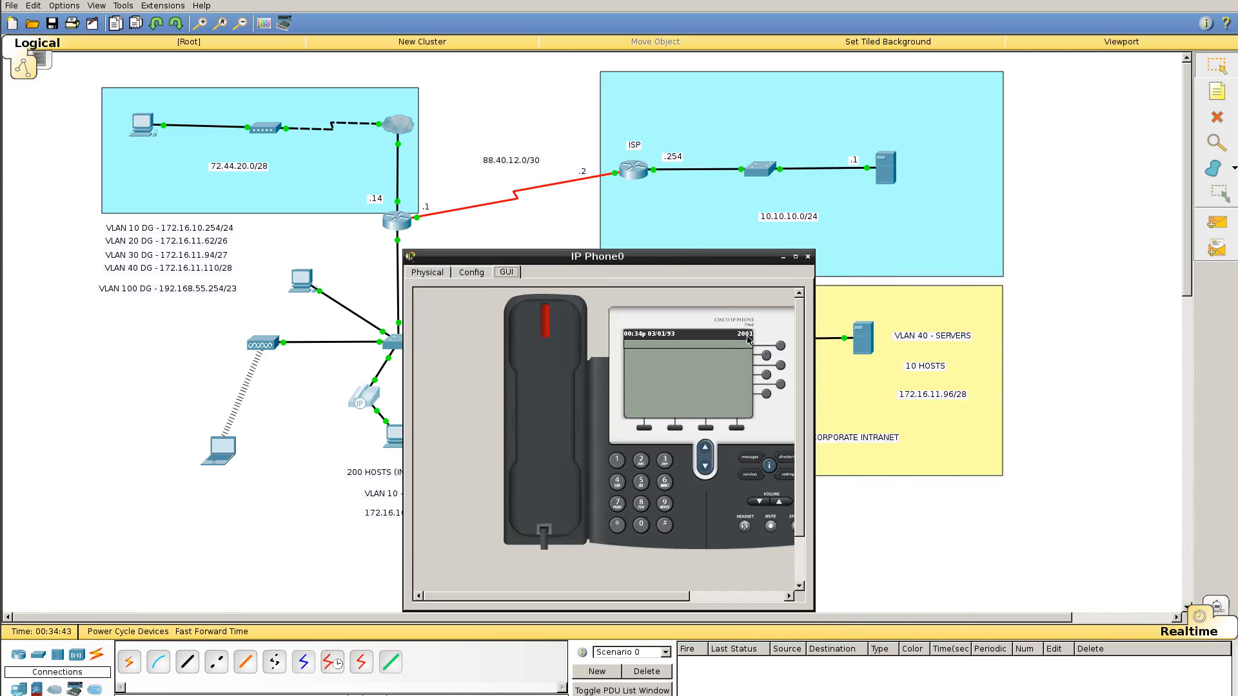
click(809, 258)
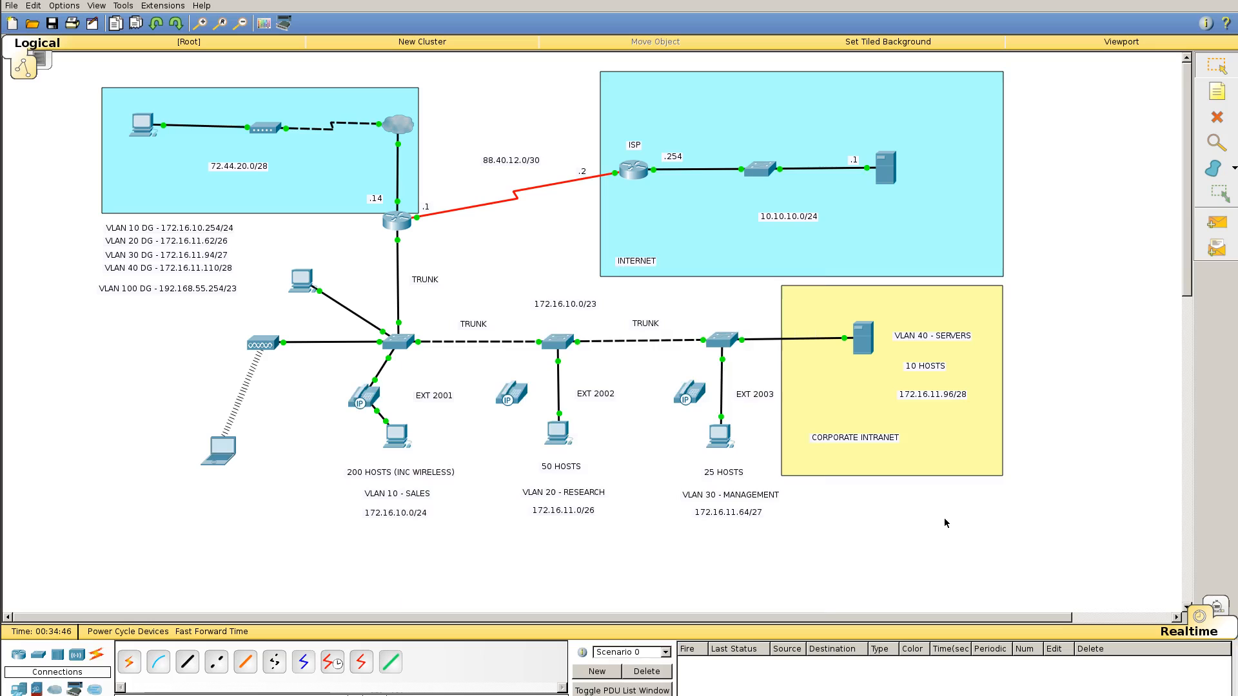
- On R1, exit the ephone 1 configuration and enter the configuration of ephone 2
click(398, 223)
text(exit)
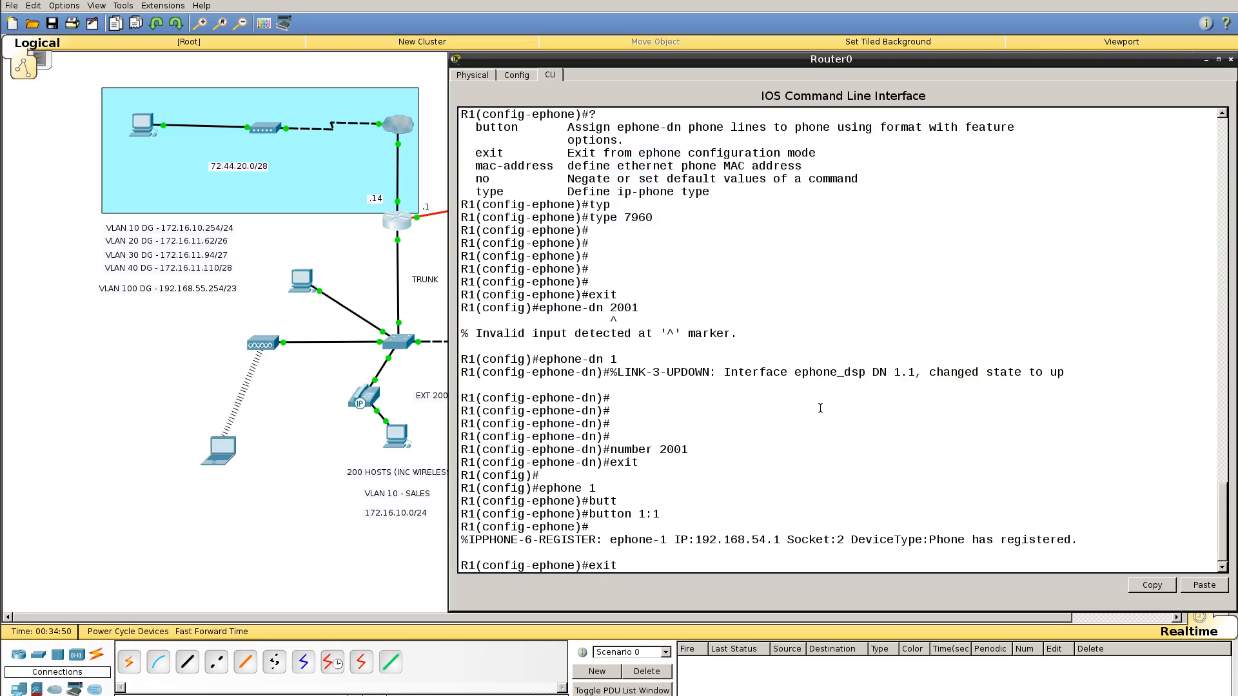
key(Return)
key(Return)
key(Return)
key(Return)
key(Return)
key(Up)
key(Up)
key(Up)
key(Up)
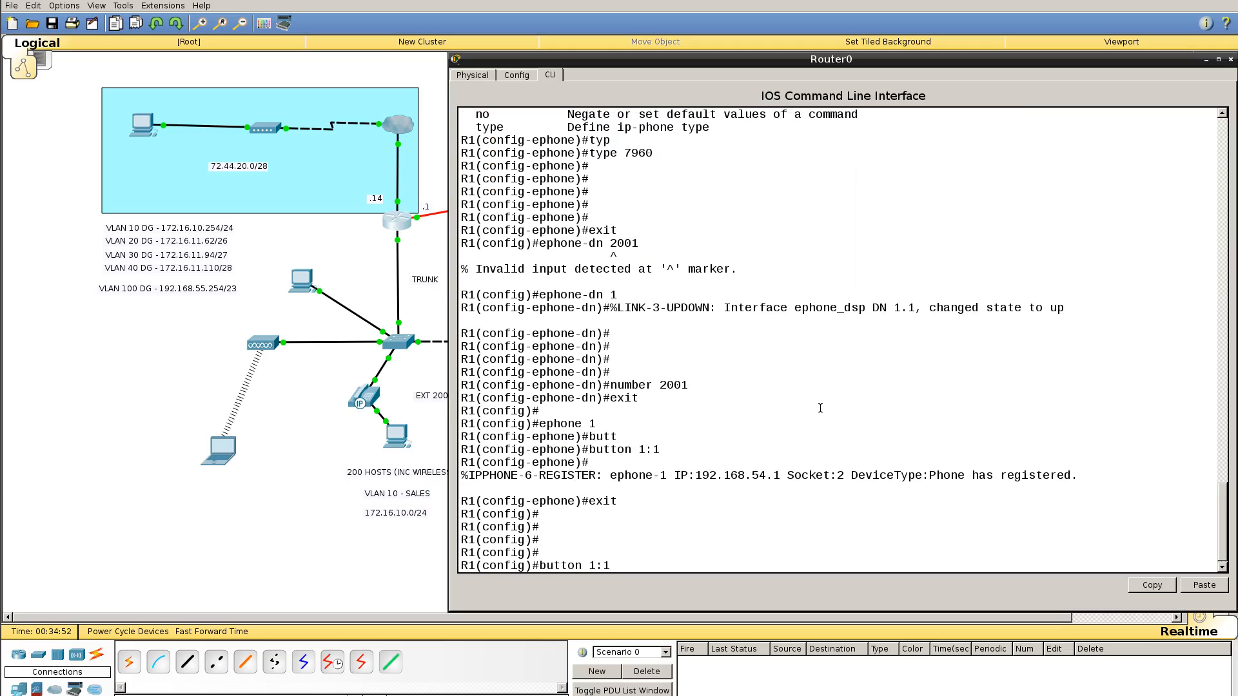
key(BackSpace)
text(2)
key(Return)
- Set the type of ephone 2 to 7960 and exit to global configuration mode
text(ty)
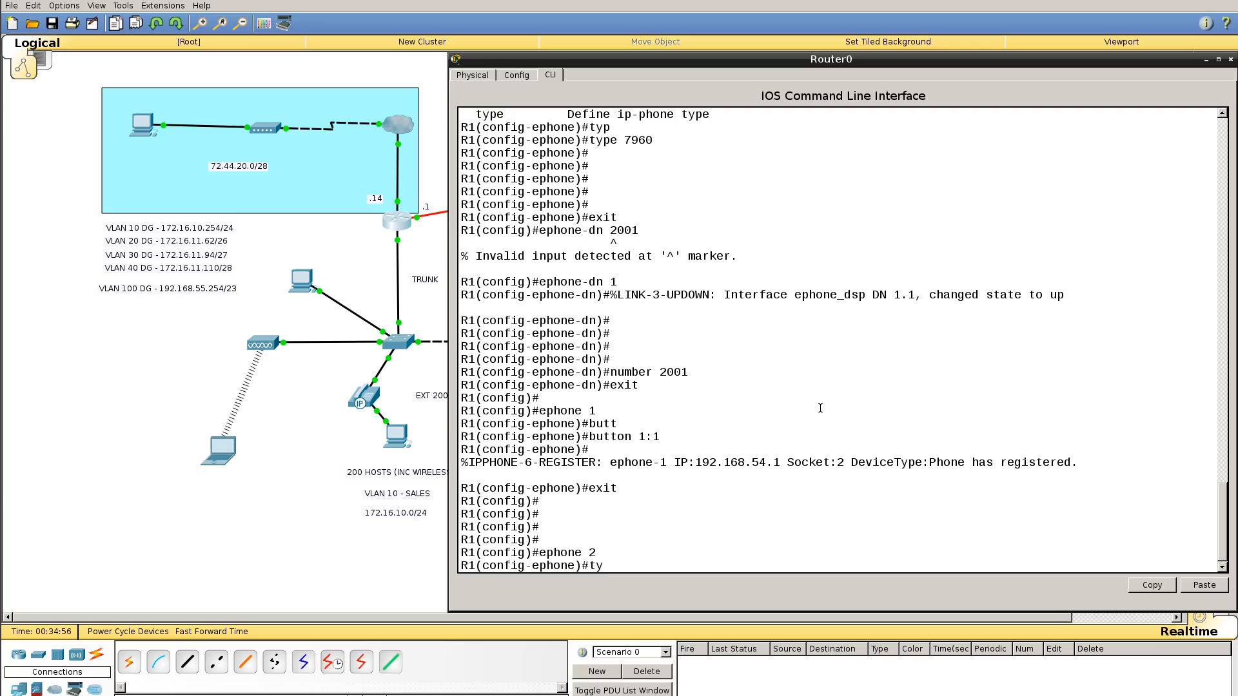
text(pe 7960)
key(Return)
text(exit)
key(Return)
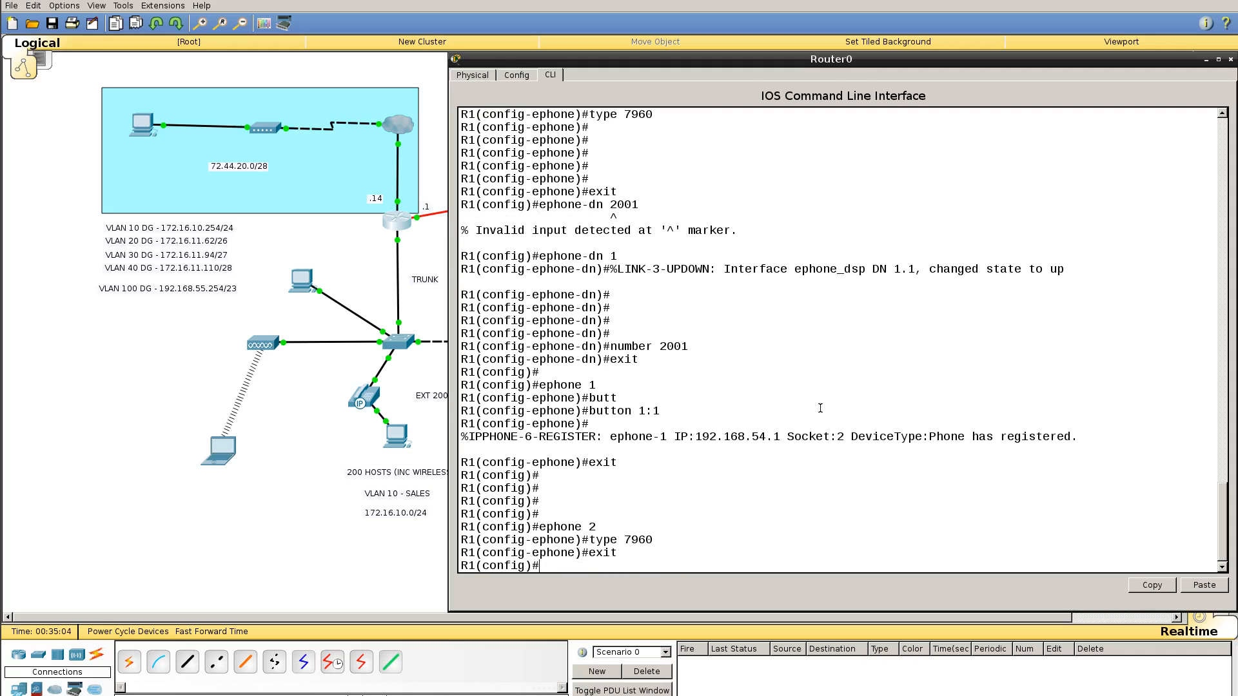
- Create ephone-dn 2 with the number 2002 and exit to global configuration mode
text(ephone-dn 2)
key(Return)
text(numb)
key(Tab)
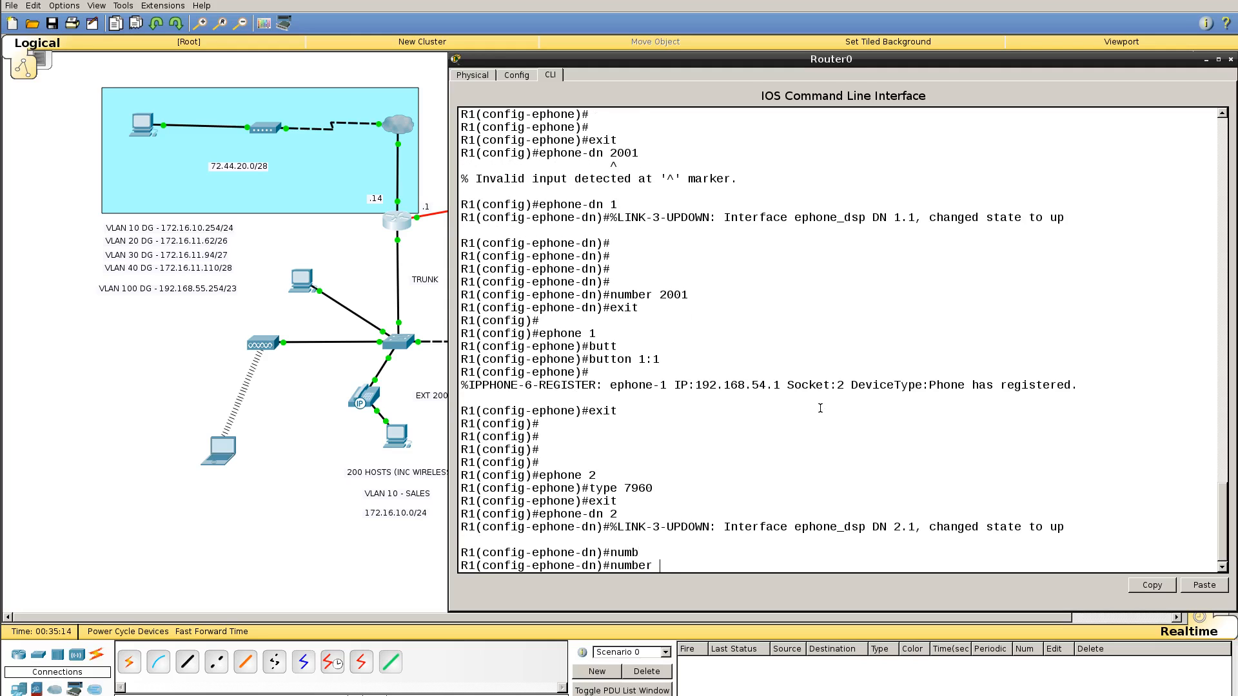
text(2002)
key(Return)
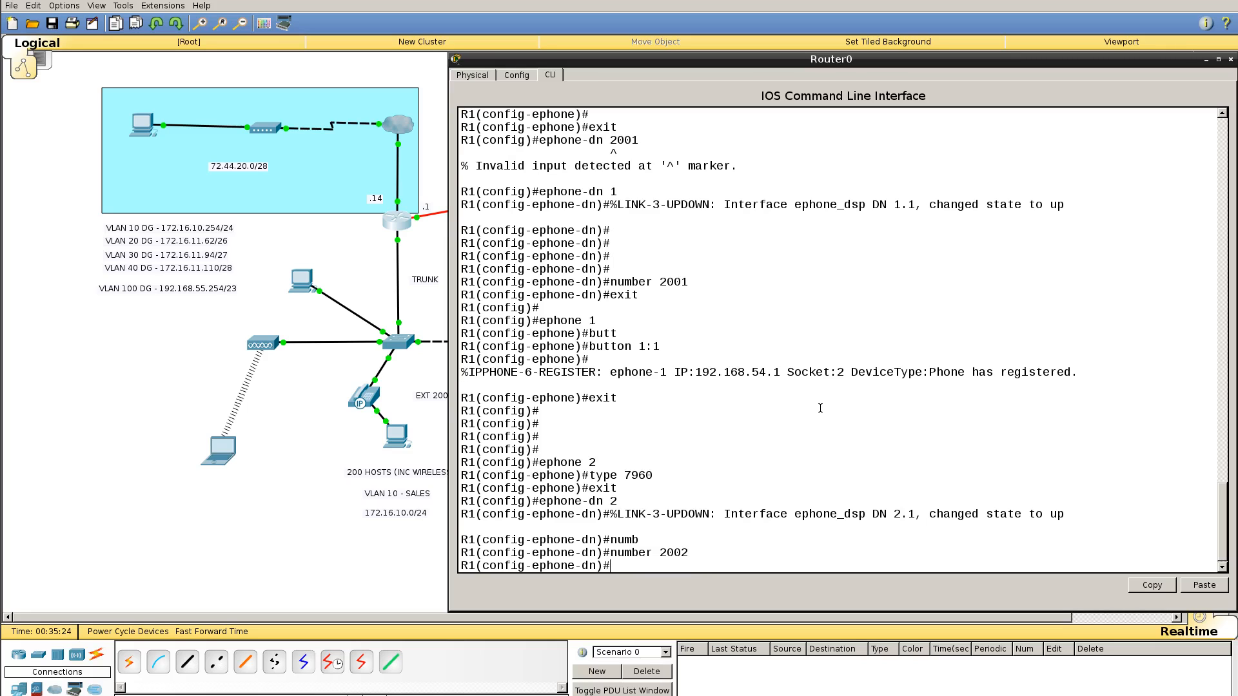
text(exit)
key(Return)
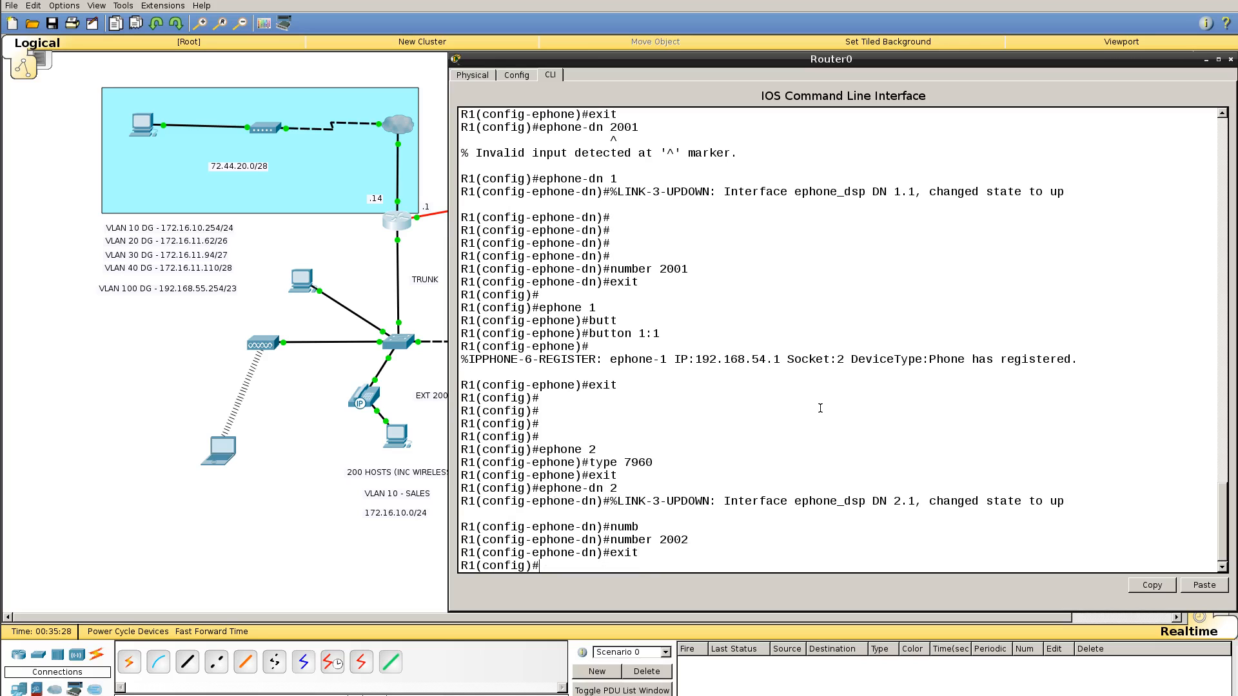
- Reenter the ephone 2 configuration and try to map ephone-dn 2 to its first button with button 1:2
key(Up)
key(Up)
key(Up)
key(Up)
key(Up)
key(Up)
key(Up)
key(BackSpace)
text(2)
key(Return)
text(but)
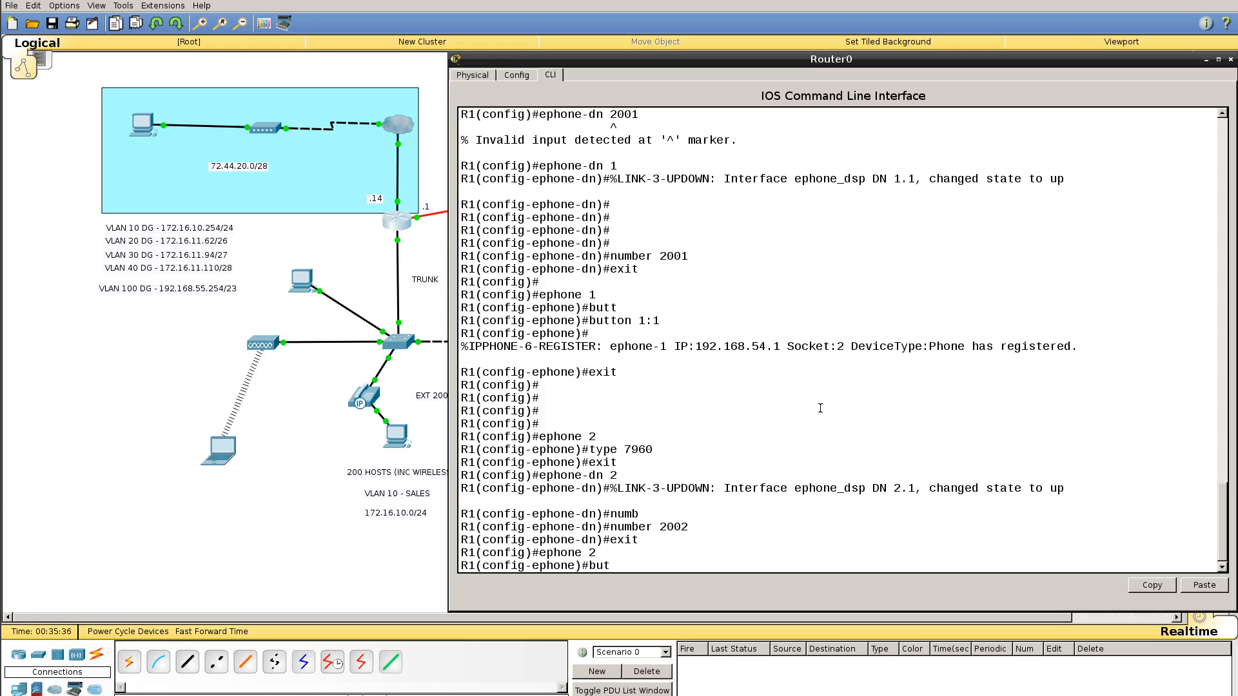
key(Tab)
text(1)
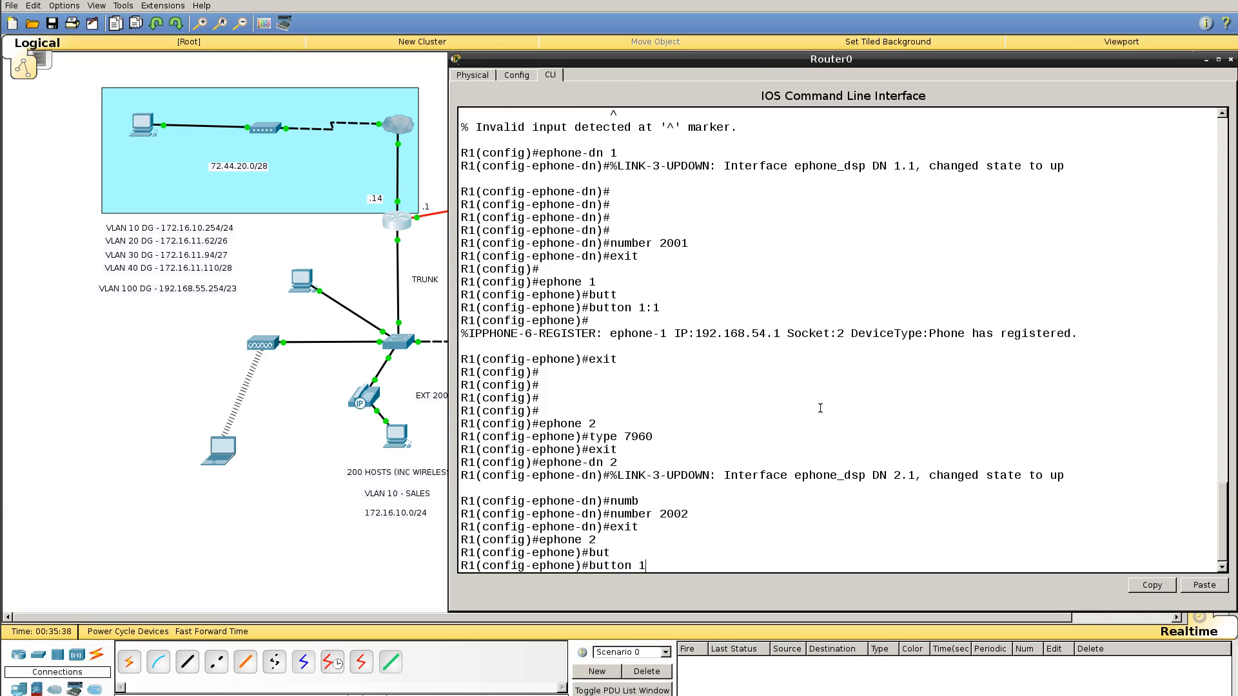
text(:2)
key(Return)
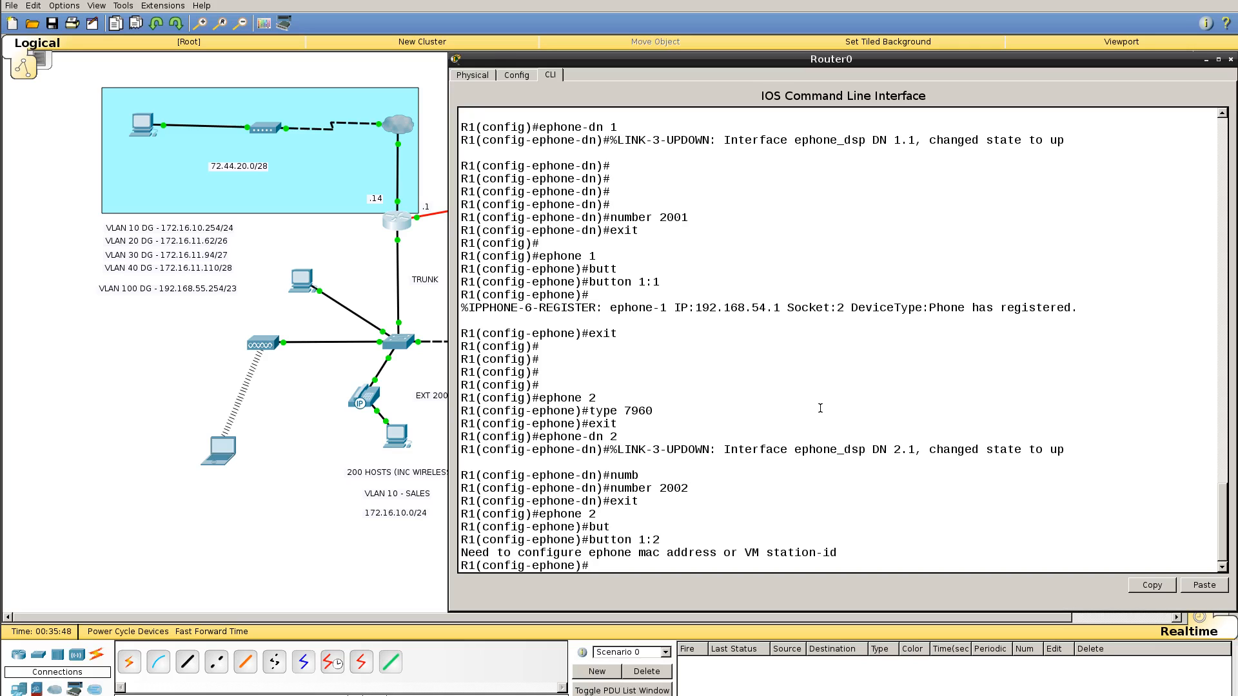
- Move the switch end of the VLAN 20 Research PC's cable to the PC port of the EXT 2002 IP phone
key(Return)
key(Return)
key(Return)
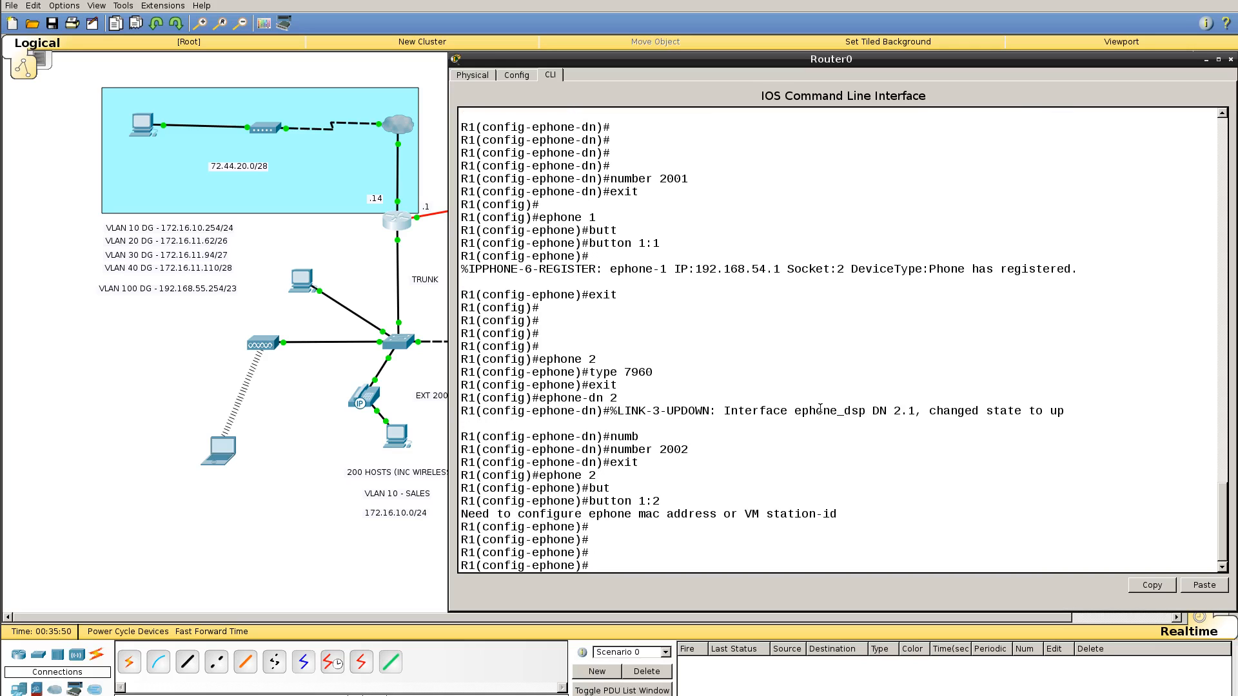
click(330, 559)
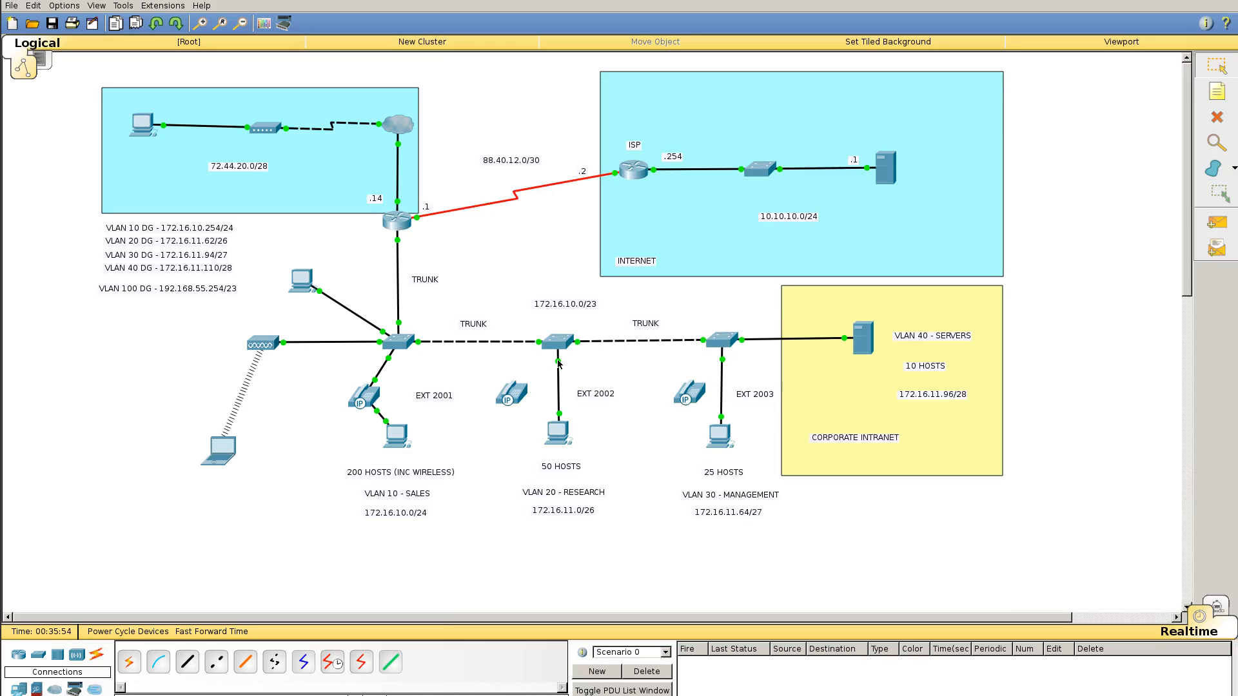
drag(558, 363, 521, 395)
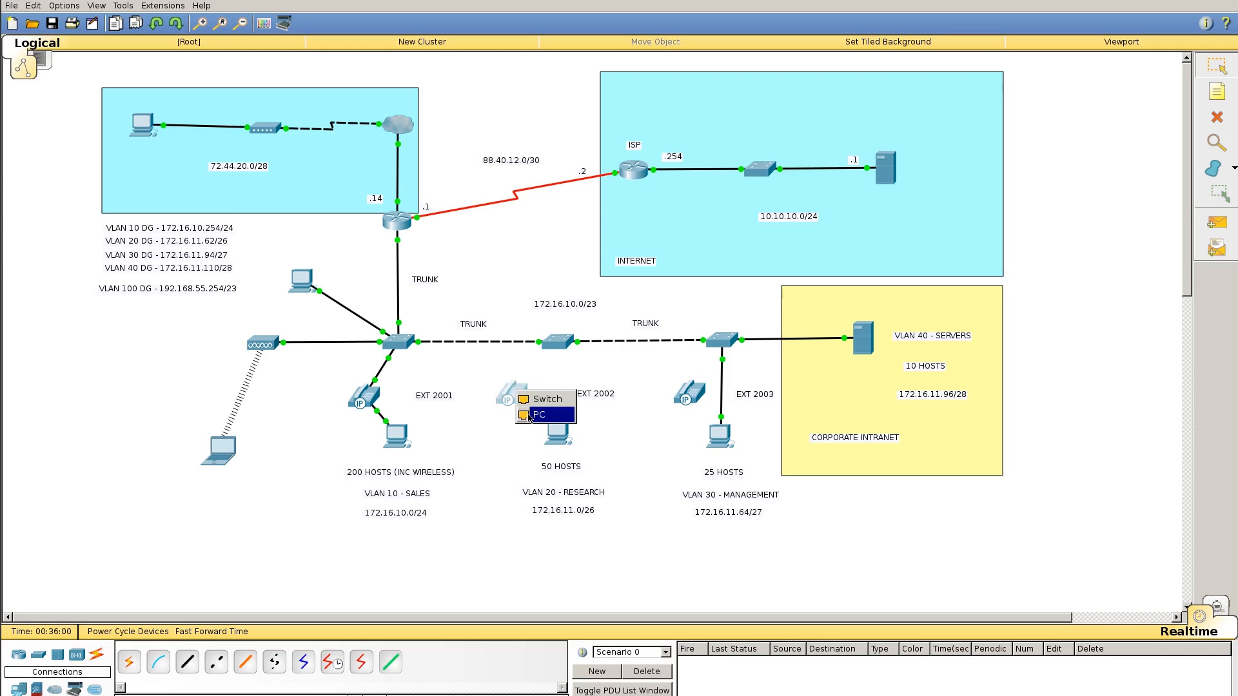
click(529, 416)
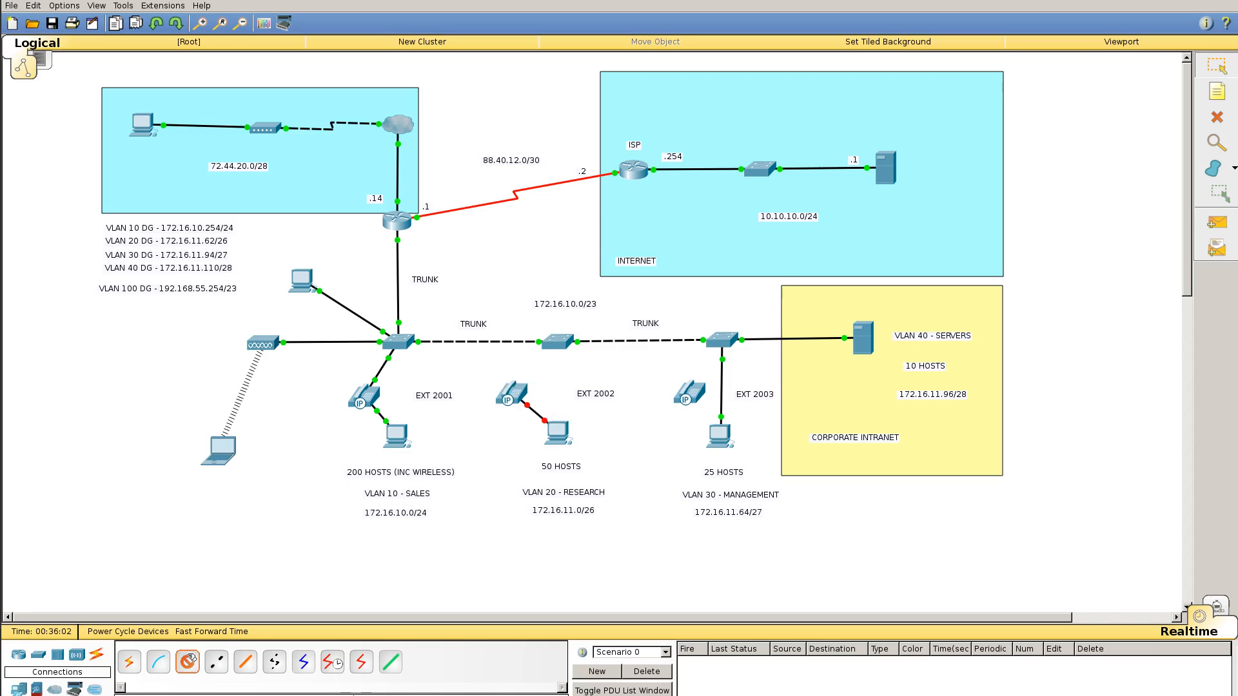
- Connect FastEthernet0/1 of the Research switch to the Switch port of the EXT 2002 phone with a copper straight-through cable
click(554, 343)
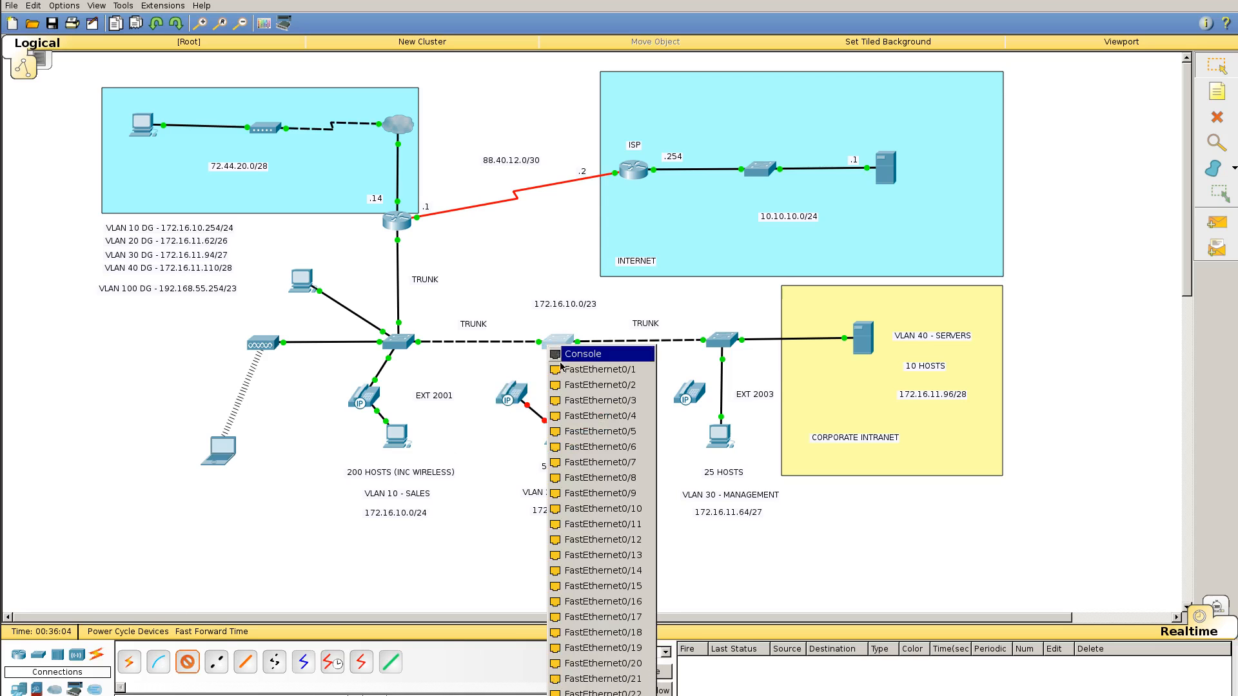
click(568, 370)
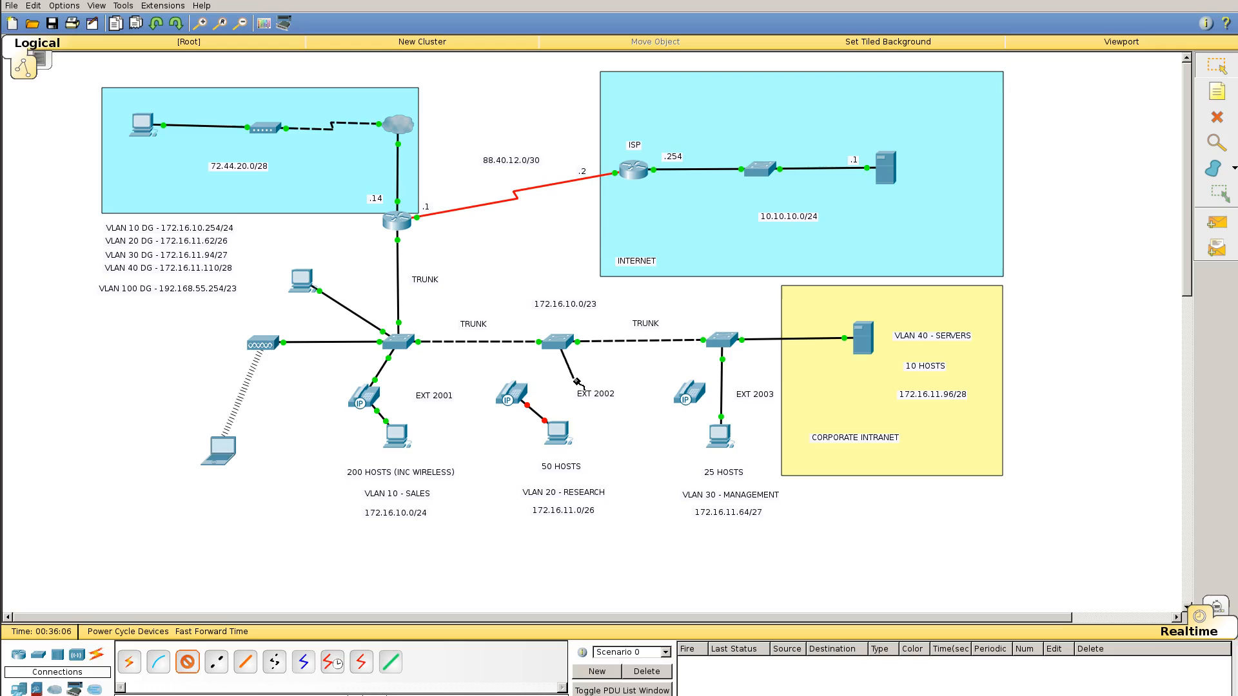
click(517, 391)
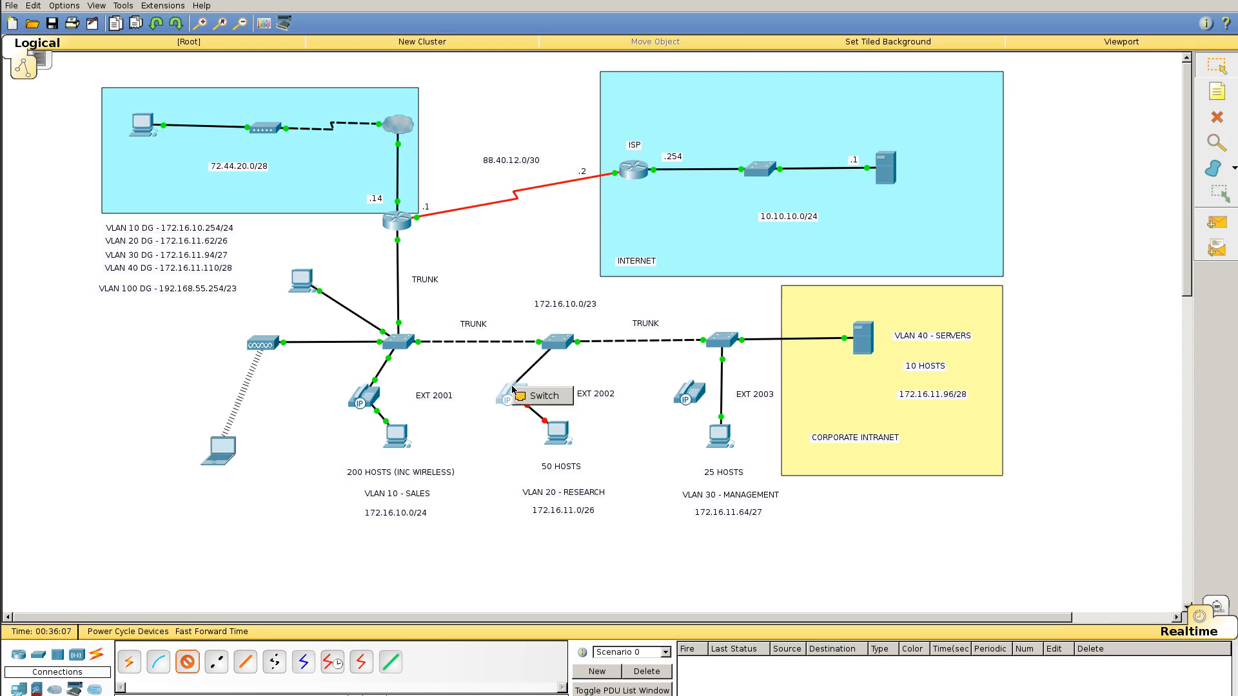
click(542, 396)
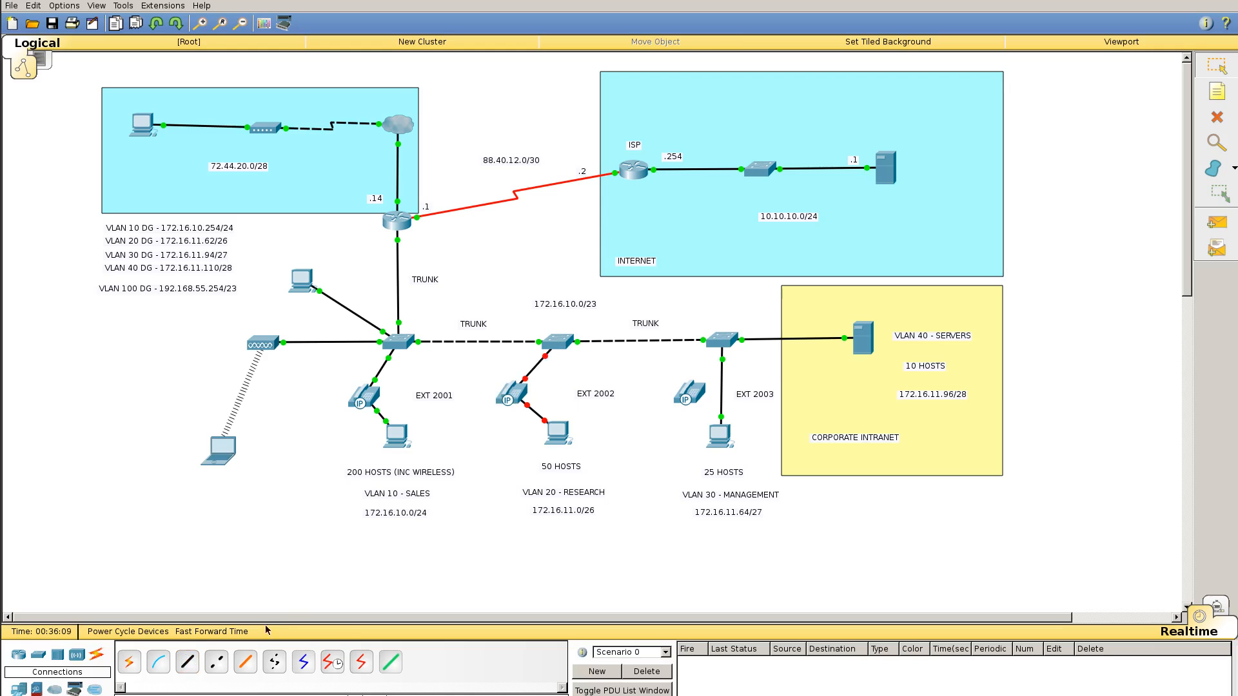
- Attach the power adapter to the EXT 2002 IP phone and fast-forward the simulation time
click(195, 635)
click(514, 396)
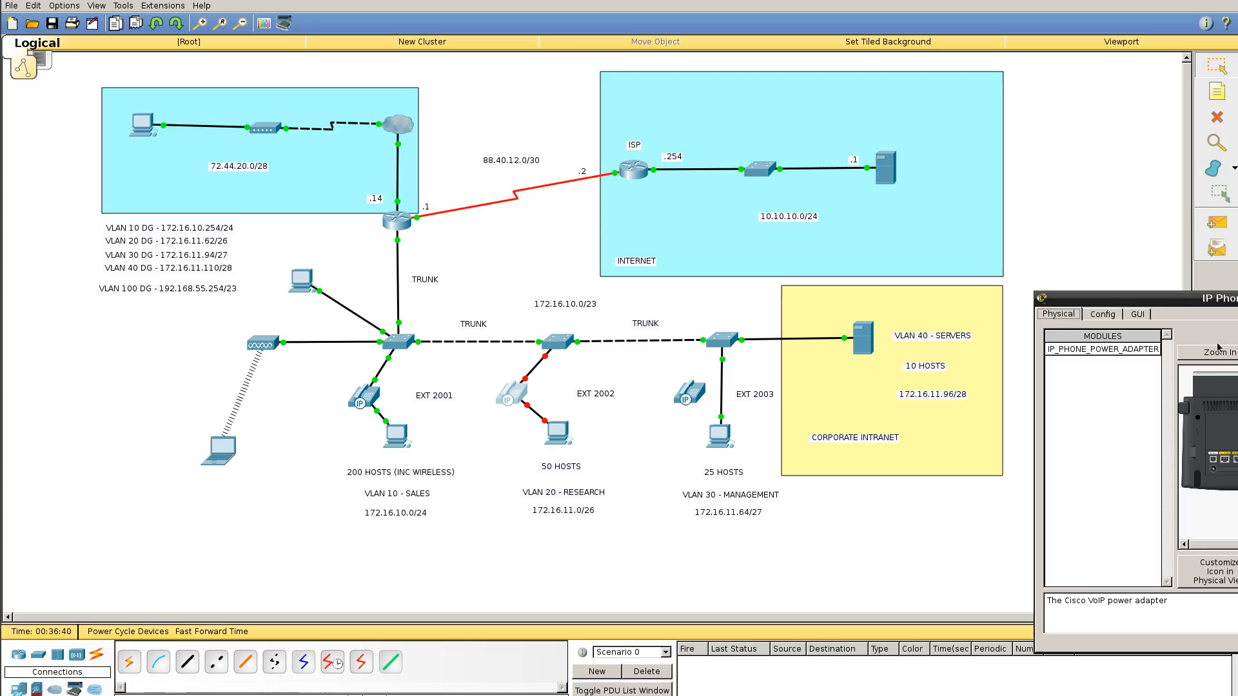
drag(1191, 303, 672, 255)
drag(890, 566, 694, 423)
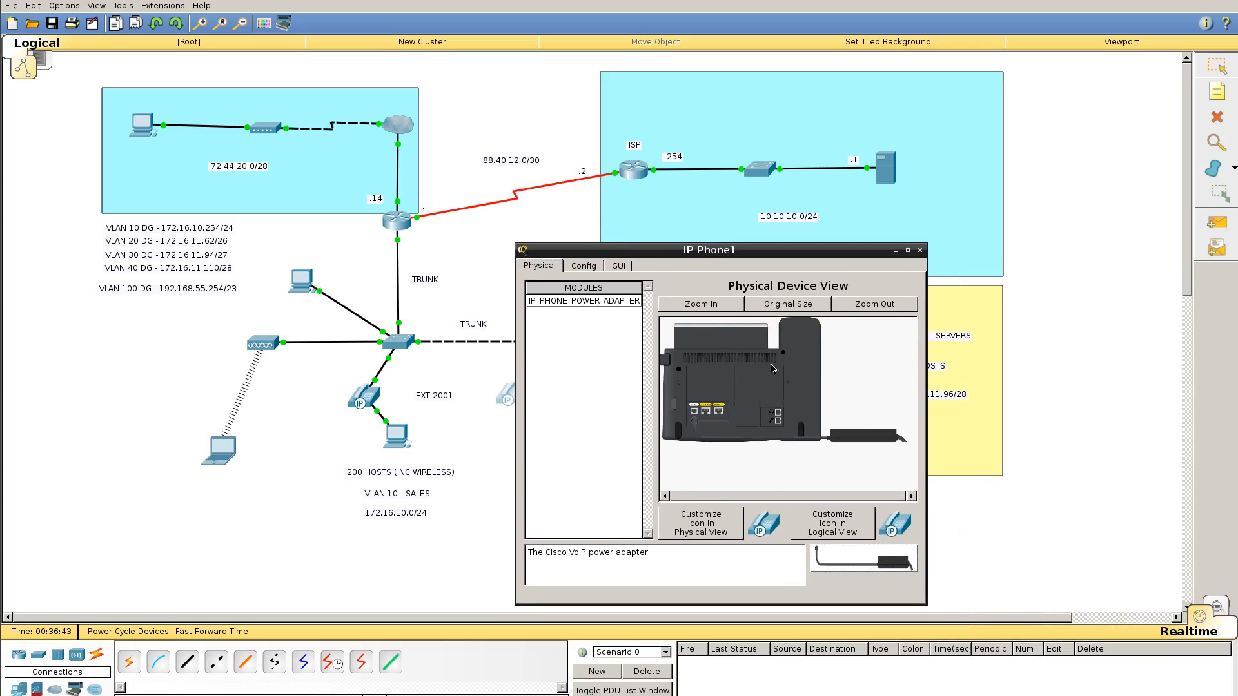
click(918, 253)
click(214, 635)
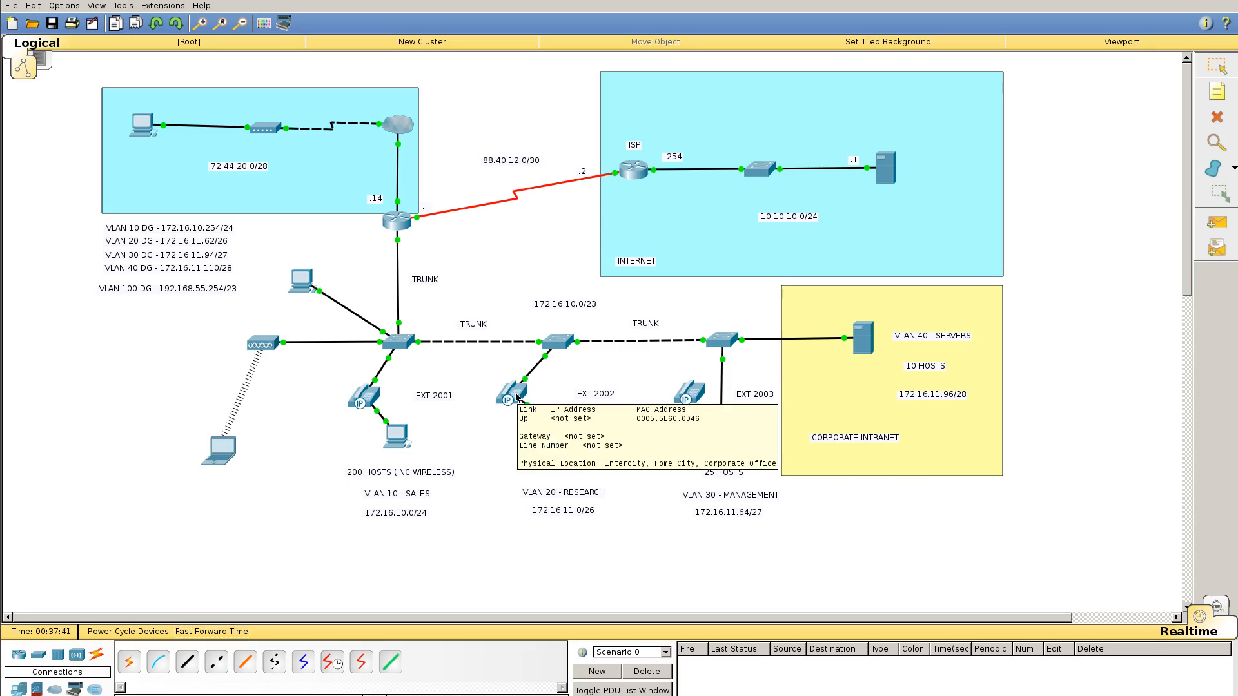
- Check the registration status on the EXT 2002 phone's display
click(517, 396)
click(619, 266)
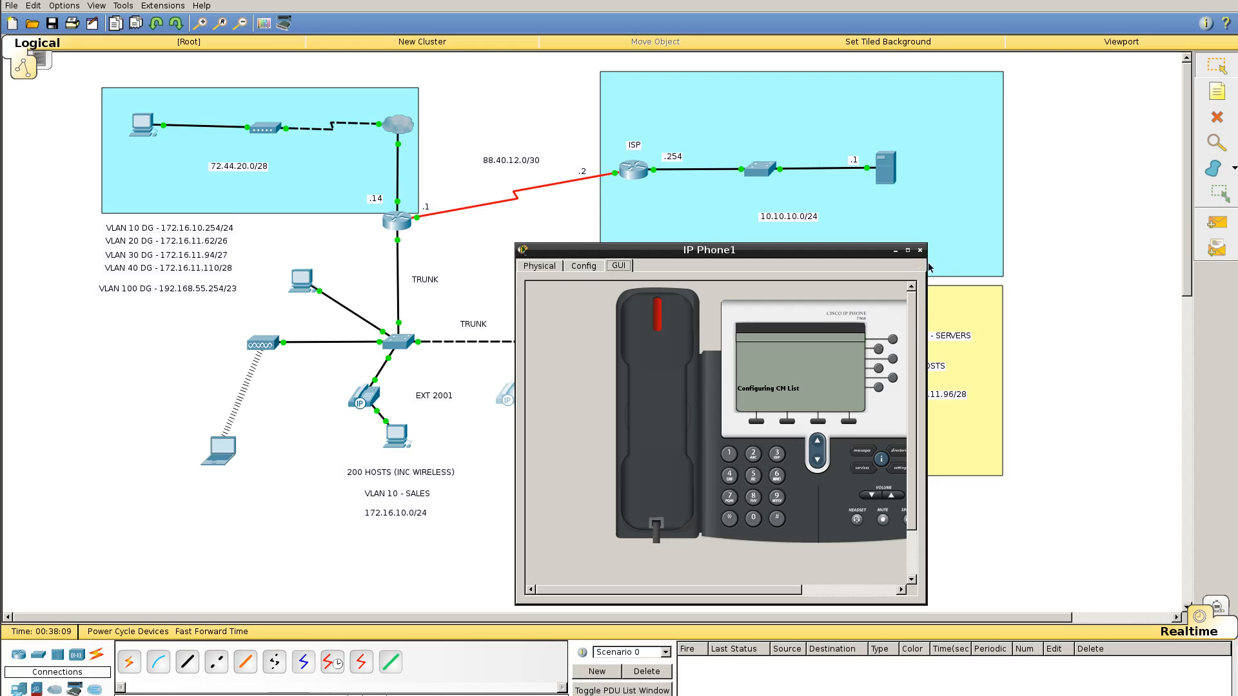
click(1038, 295)
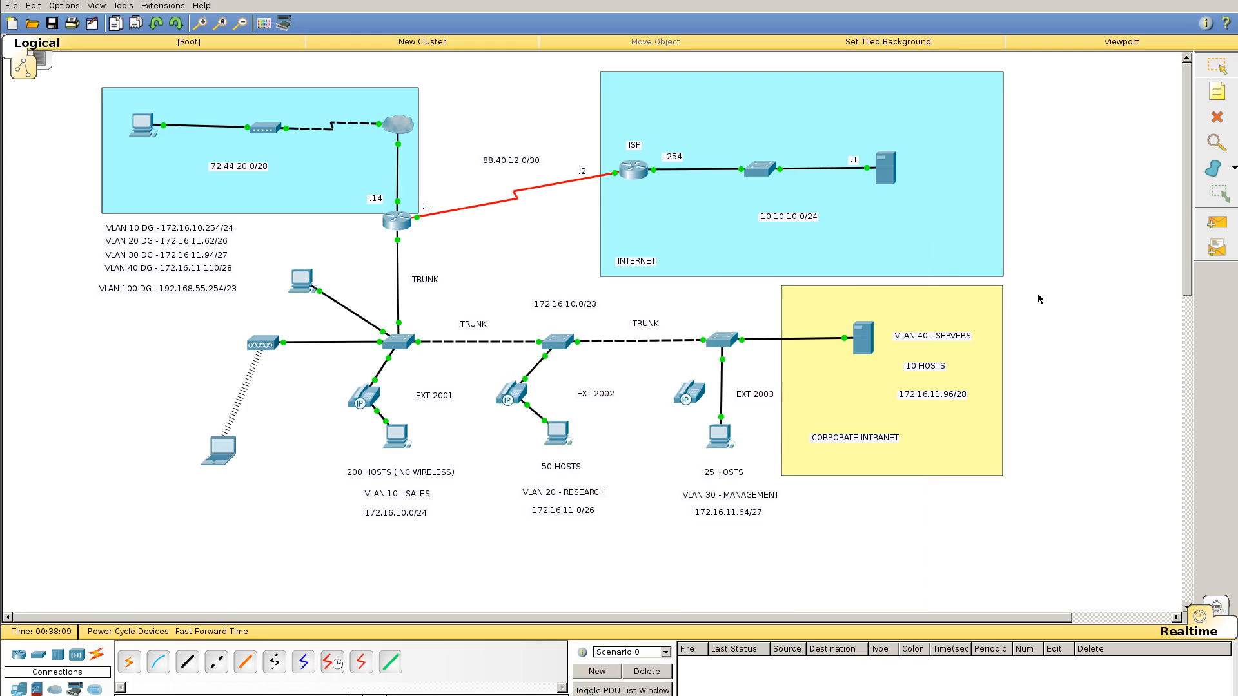
- On R1, map ephone-dn 2 to the first button of ephone 2 with button 1:2
click(402, 223)
click(875, 452)
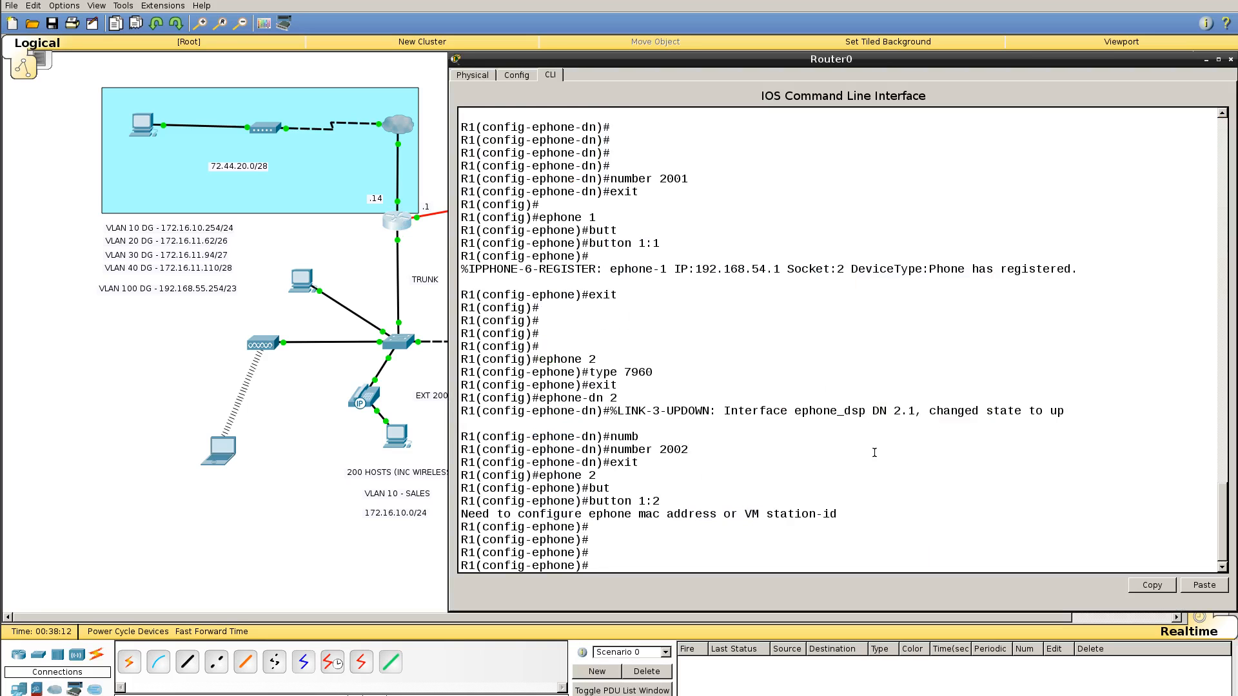
key(Return)
key(Return)
key(Return)
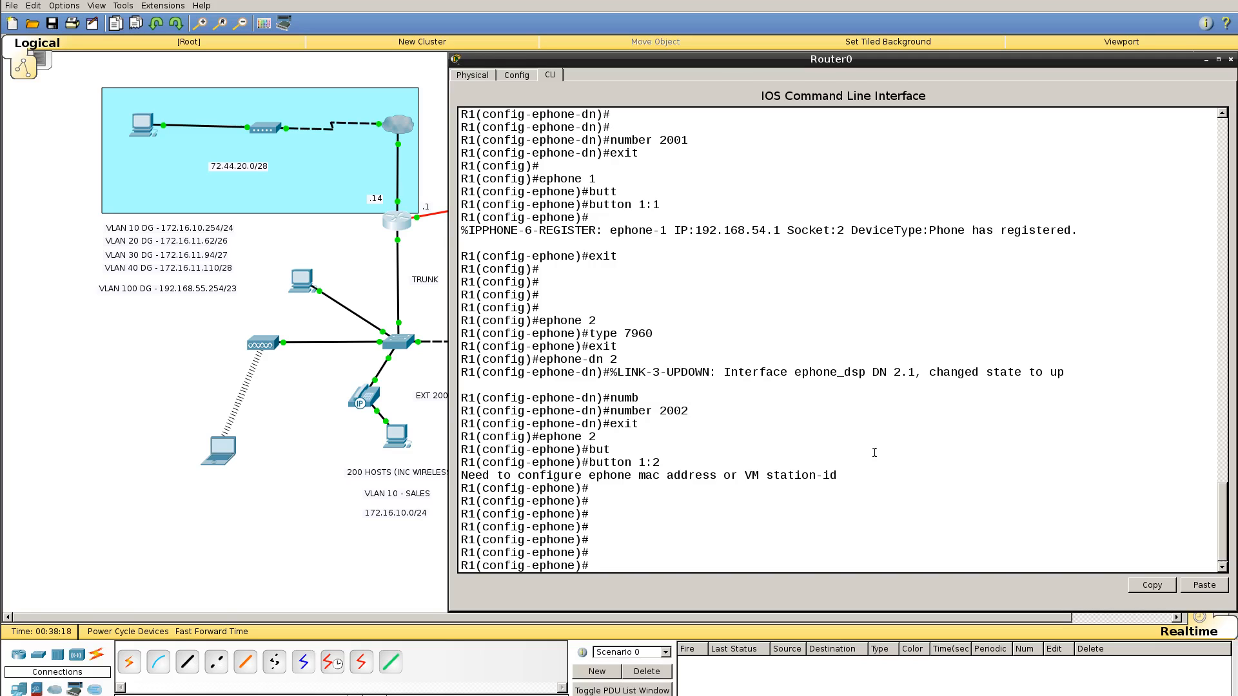
key(Up)
key(Return)
key(Return)
key(Return)
key(Return)
key(Return)
key(Return)
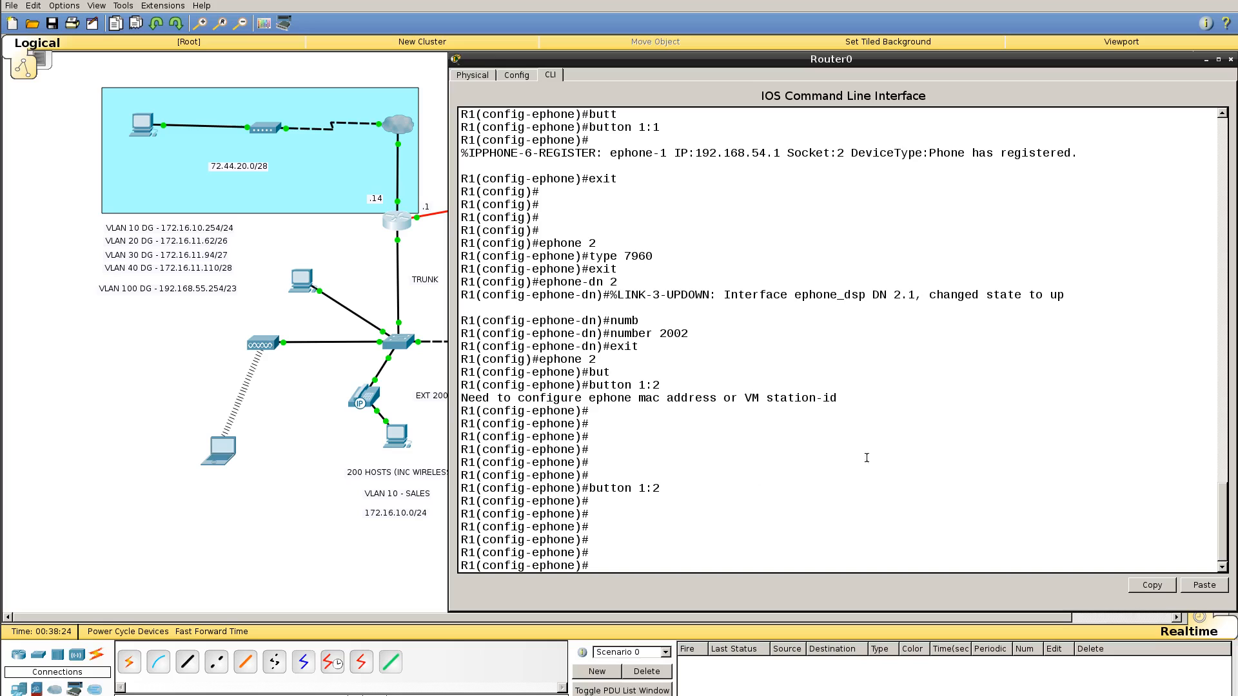
- Move the EXT 2001 and EXT 2002 labels closer to their phones in the topology
click(298, 539)
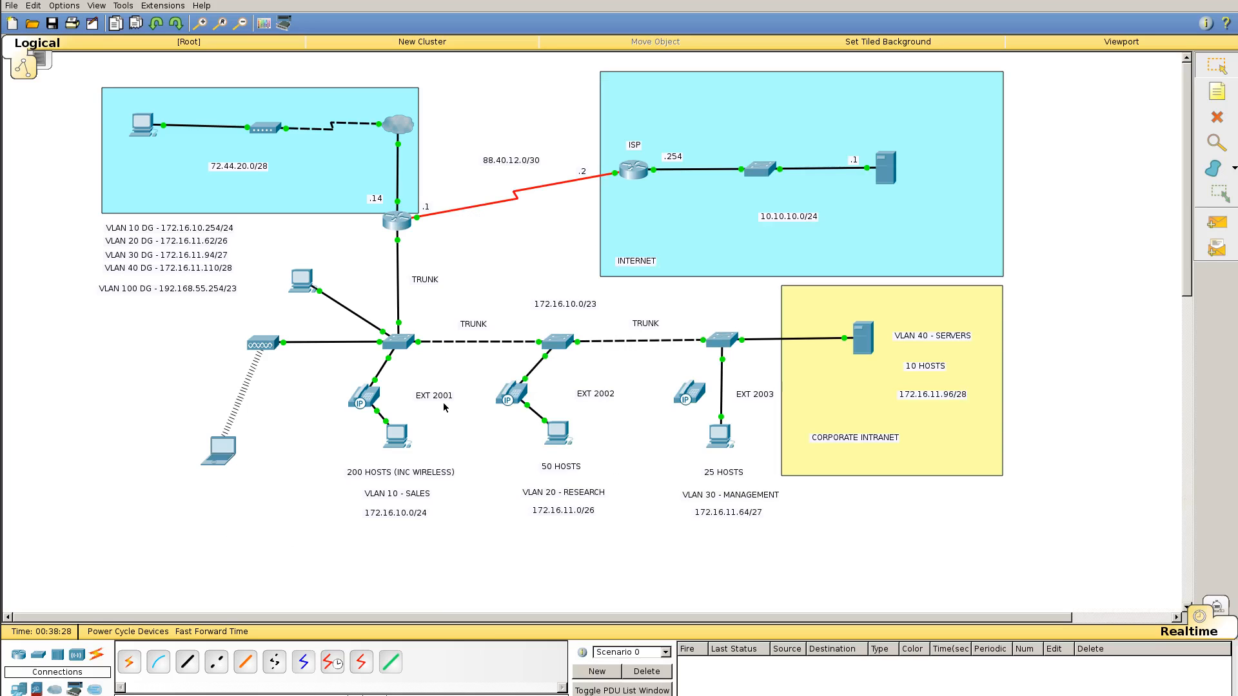
drag(440, 398, 423, 400)
drag(611, 399, 577, 400)
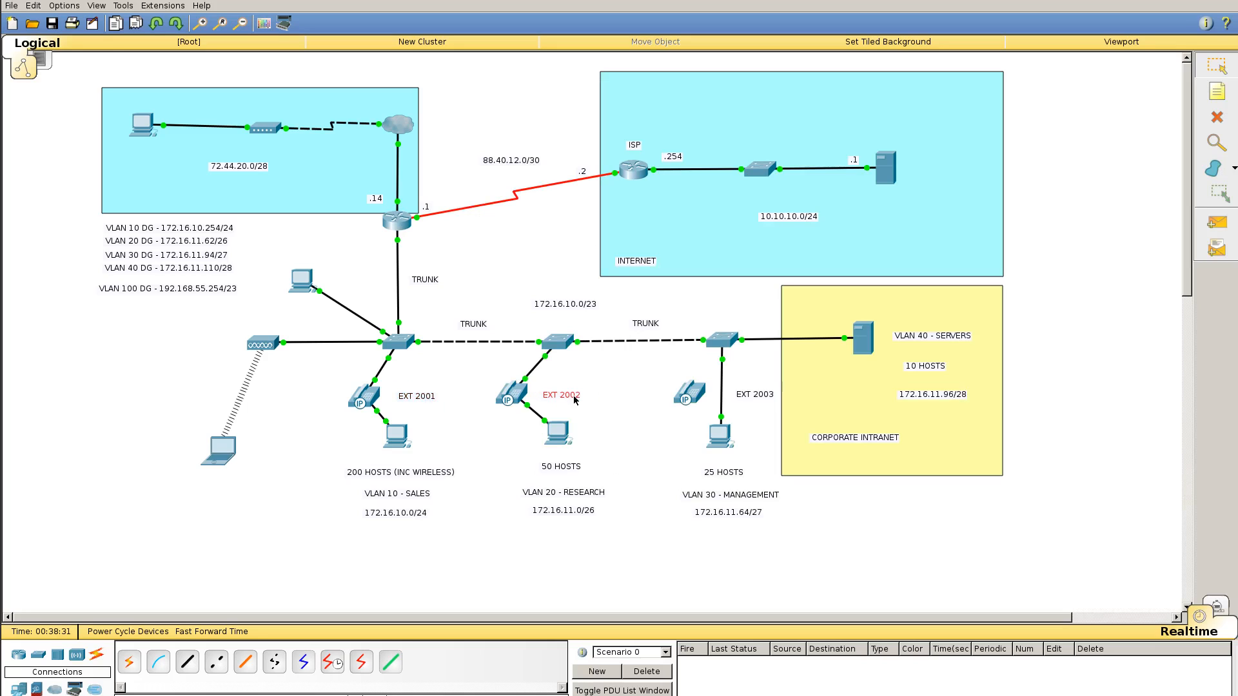
- Check the EXT 2002 phone's display for its line number and shift the EXT 2003 phone slightly away from the Management PC's cable
click(515, 395)
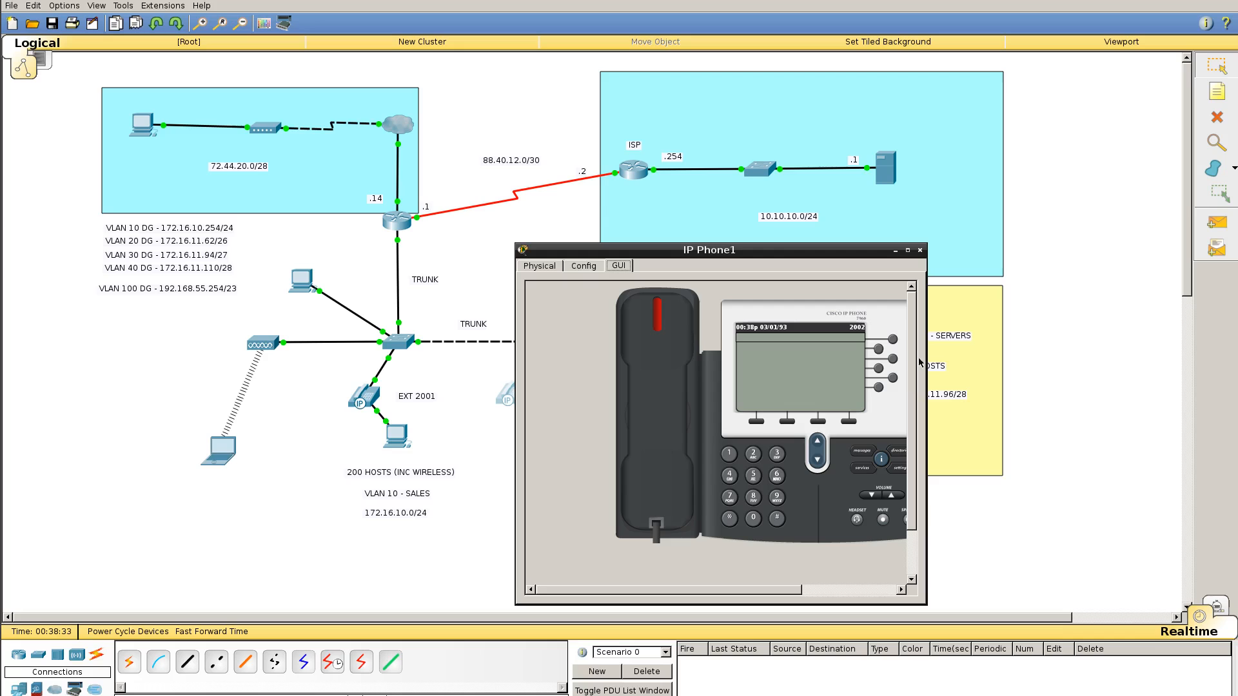
click(920, 250)
drag(696, 394, 681, 394)
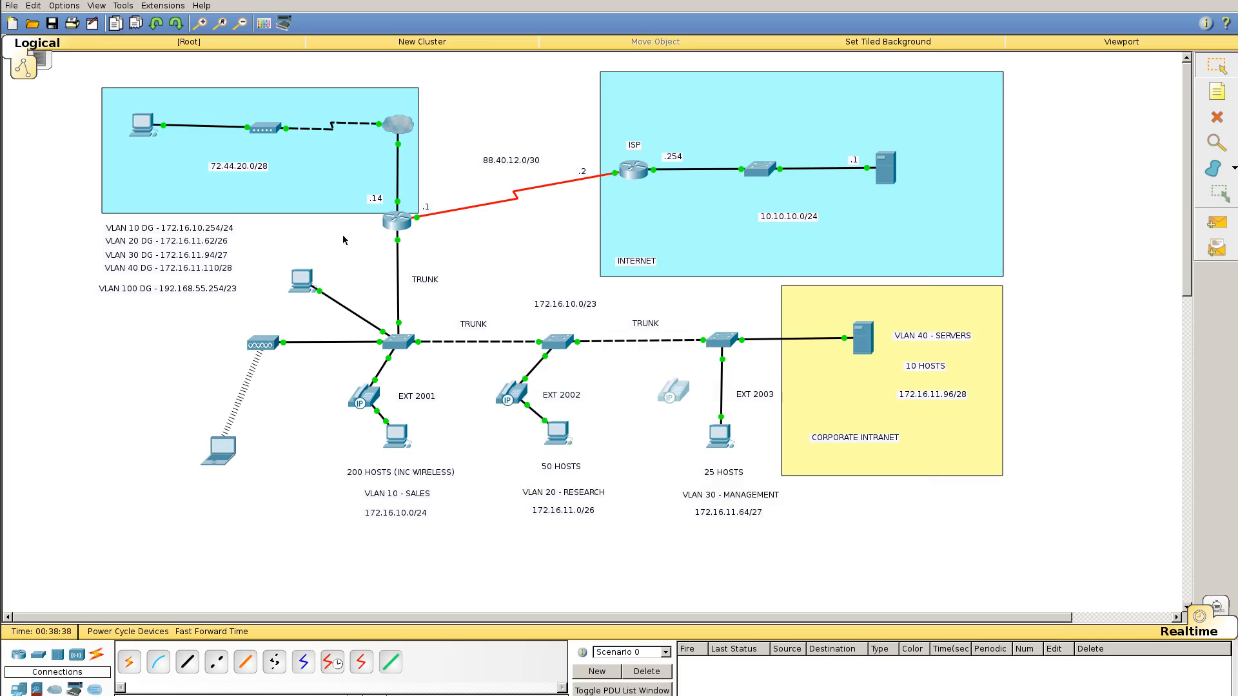
- On R1, exit the ephone 2 configuration and enter the configuration of ephone 3
click(396, 225)
key(Return)
key(Return)
key(Return)
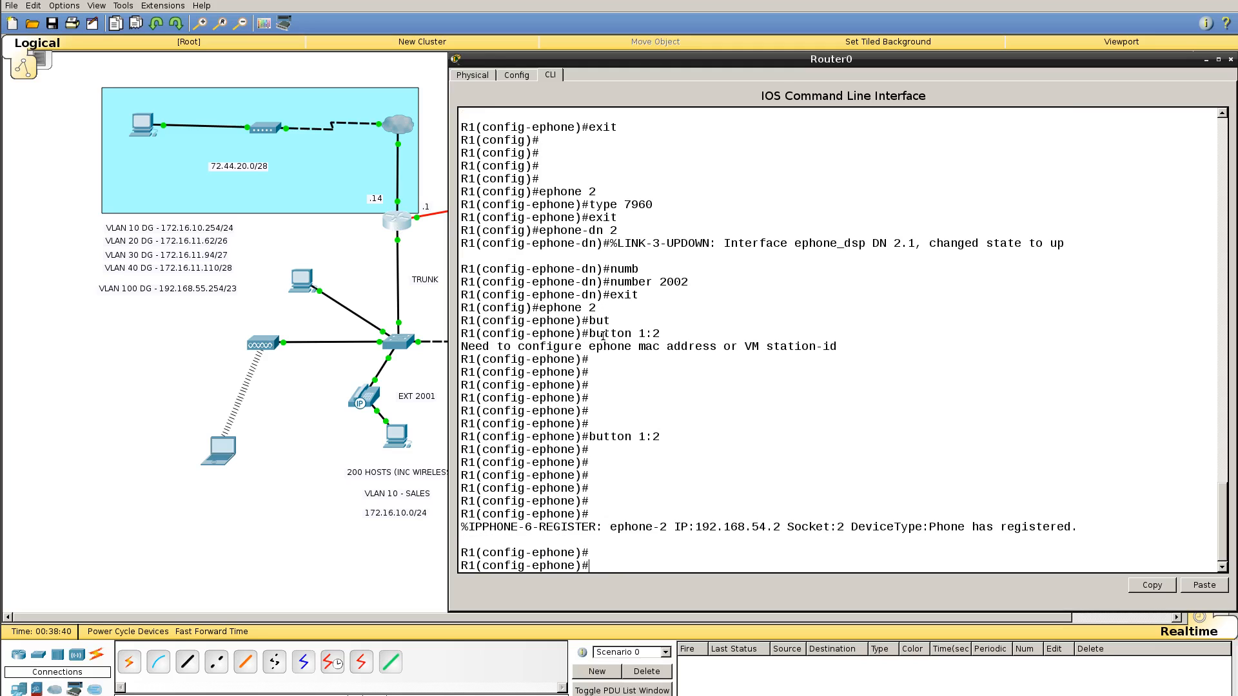
text(exit)
key(Return)
text(ephone 2)
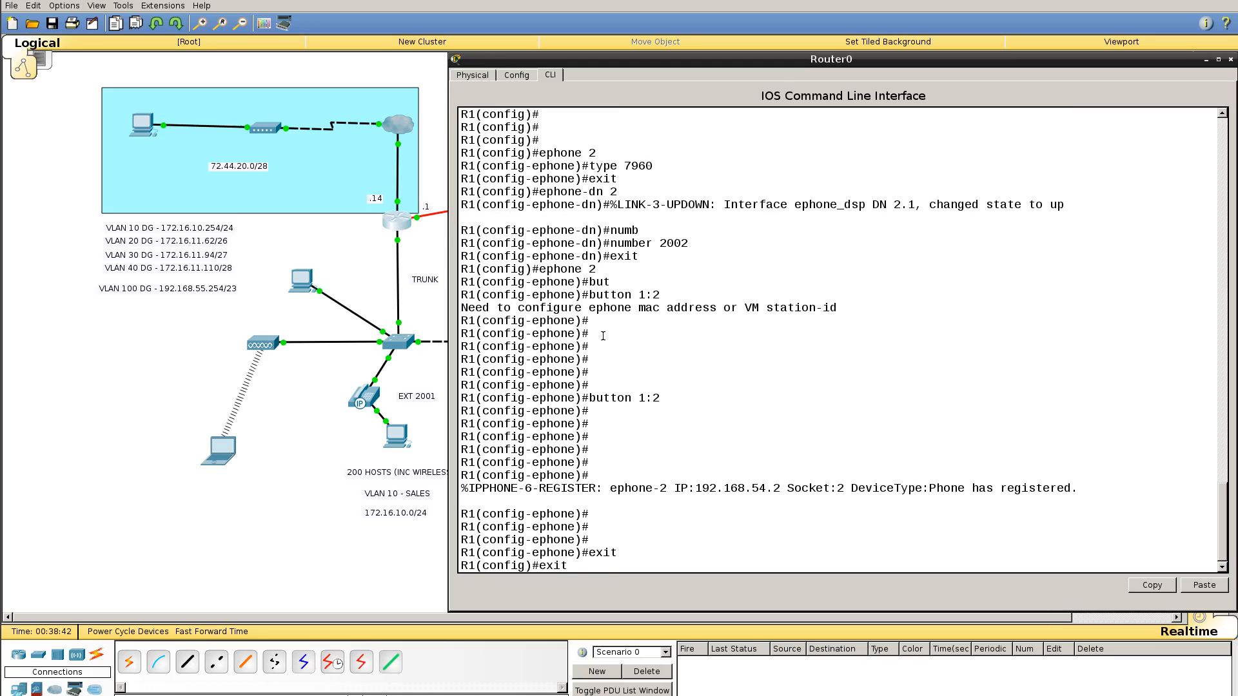
key(BackSpace)
text(3)
key(Return)
- Set the type of ephone 3 to 7960 and exit to global configuration mode
text(type 7960)
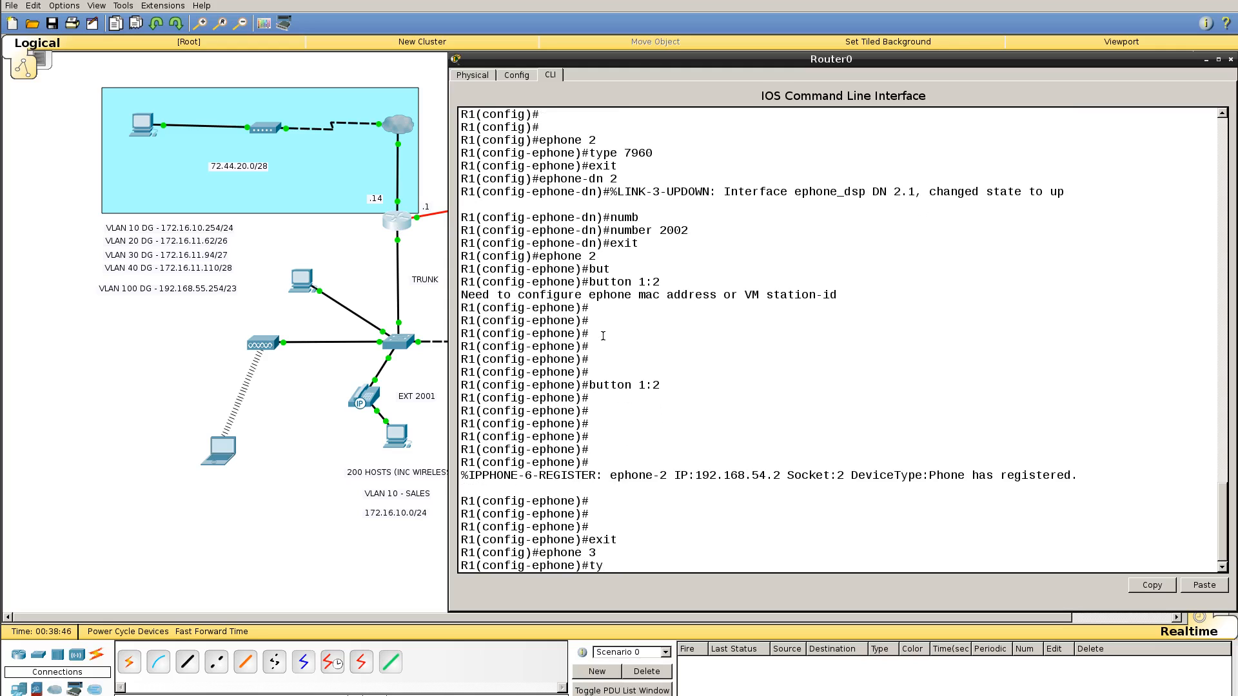
key(Tab)
text(796)
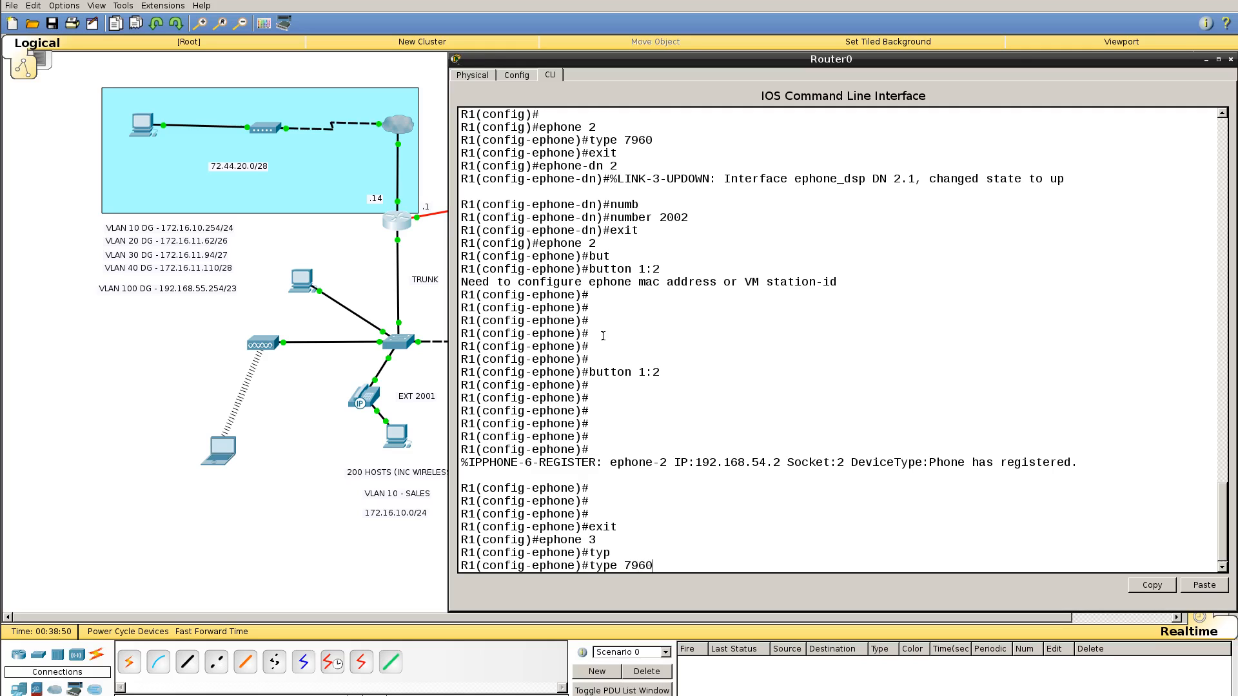
key(Return)
text(exity)
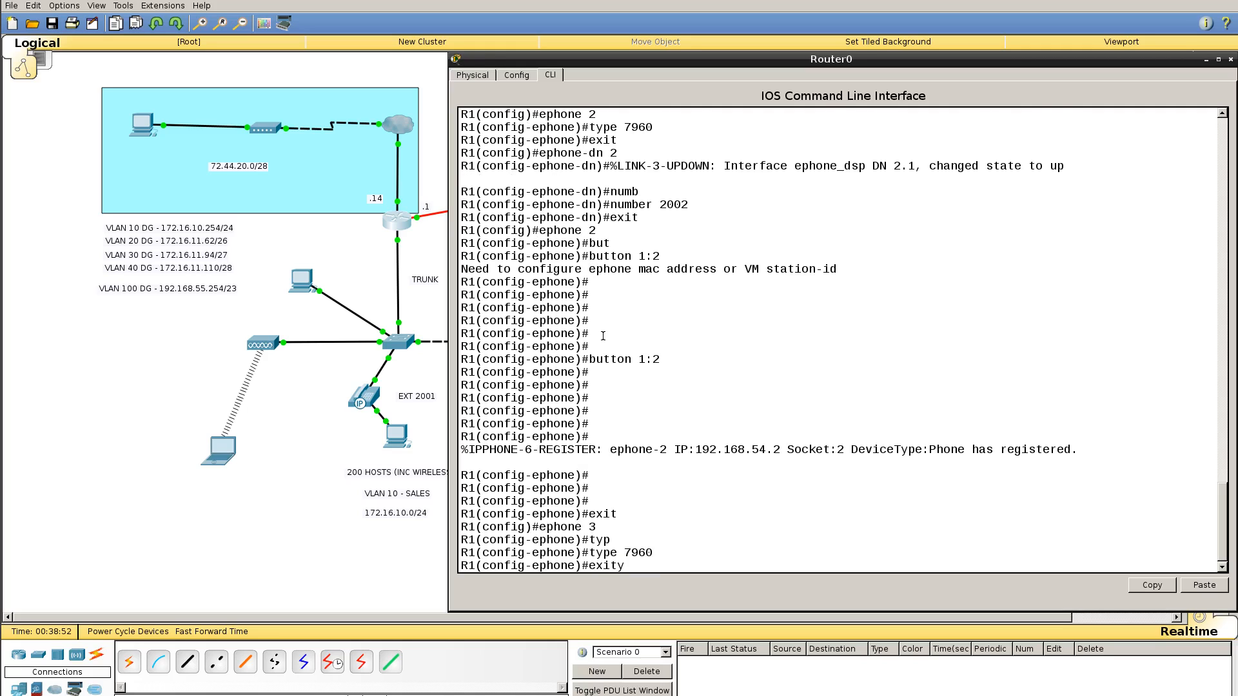
key(Return)
key(Up)
key(BackSpace)
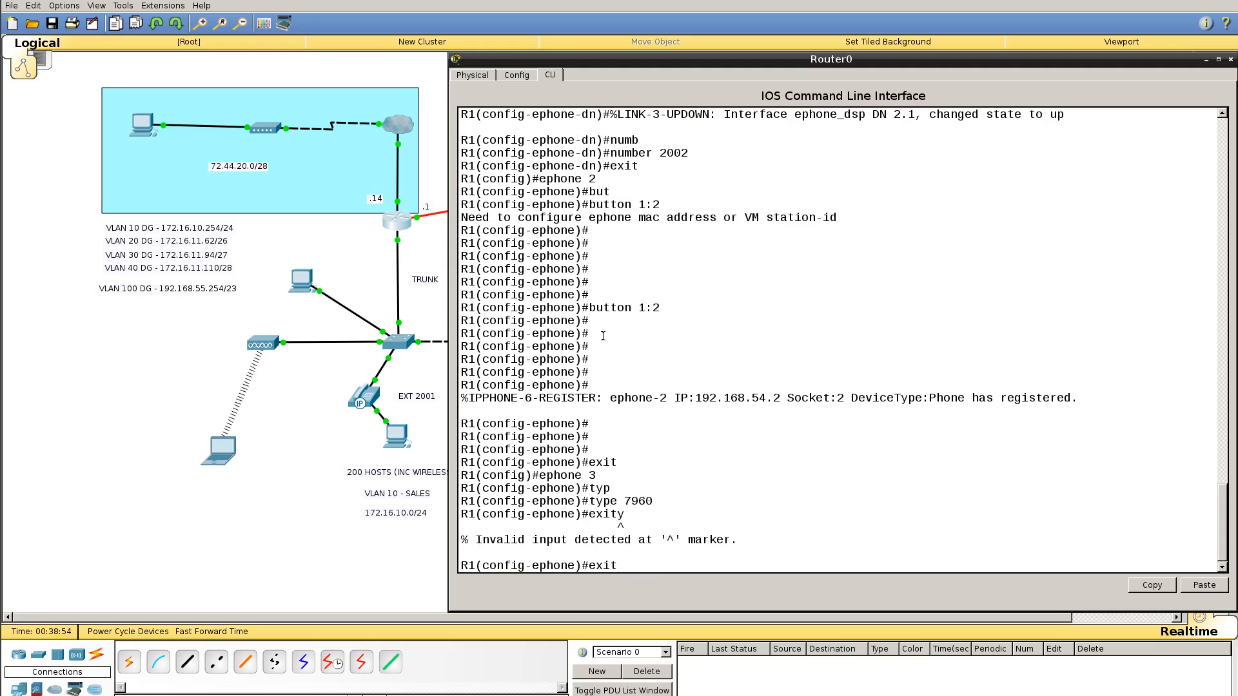
key(Return)
- Create ephone-dn 3 on R1 and enter its configuration mode
key(Up)
key(Up)
key(Up)
key(Up)
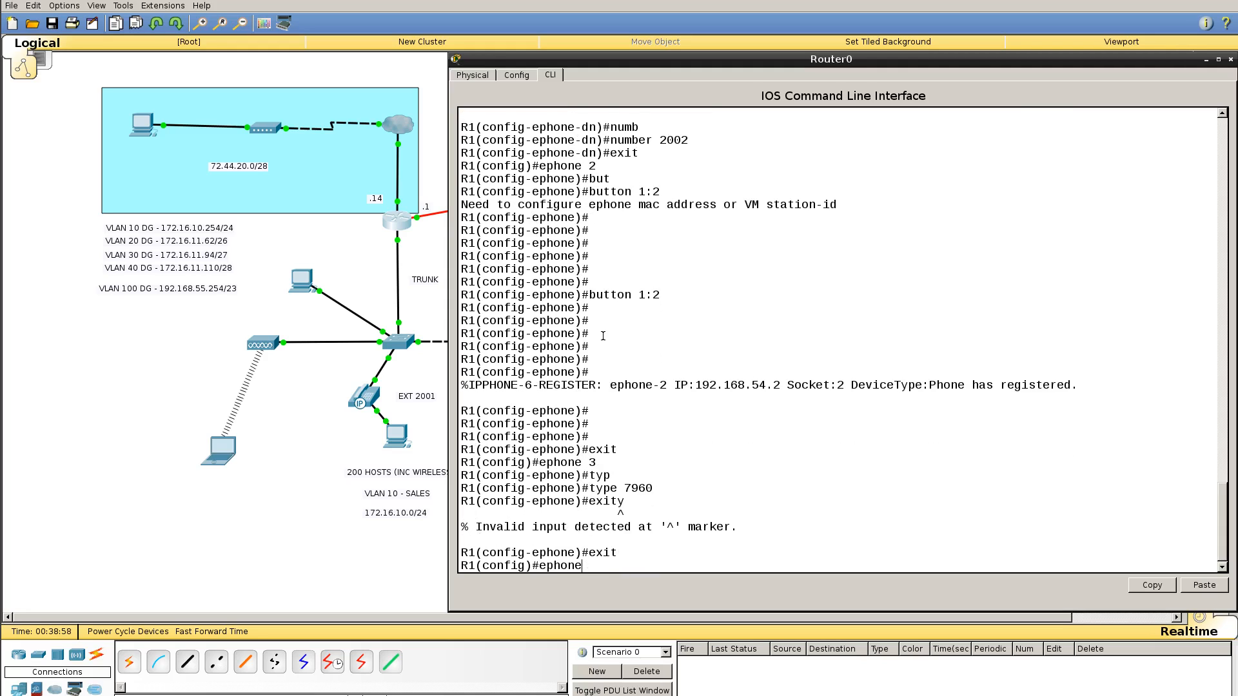
text(dn)
key(Return)
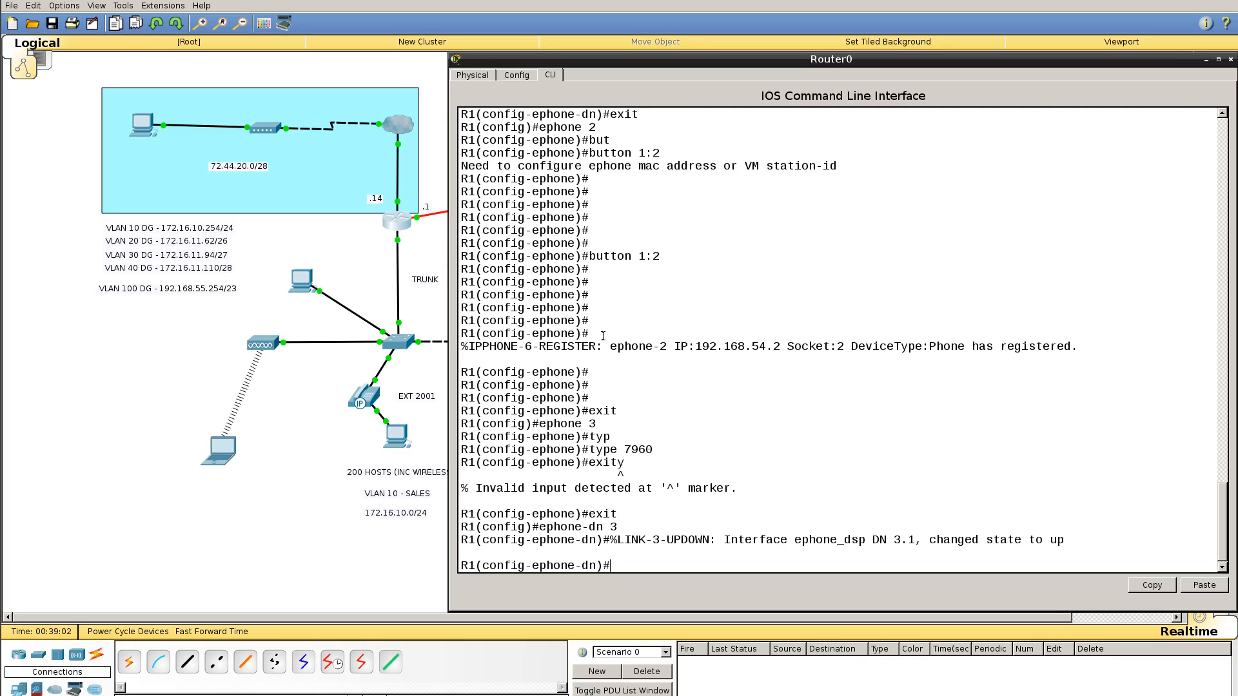
key(Return)
key(Return)
key(Return)
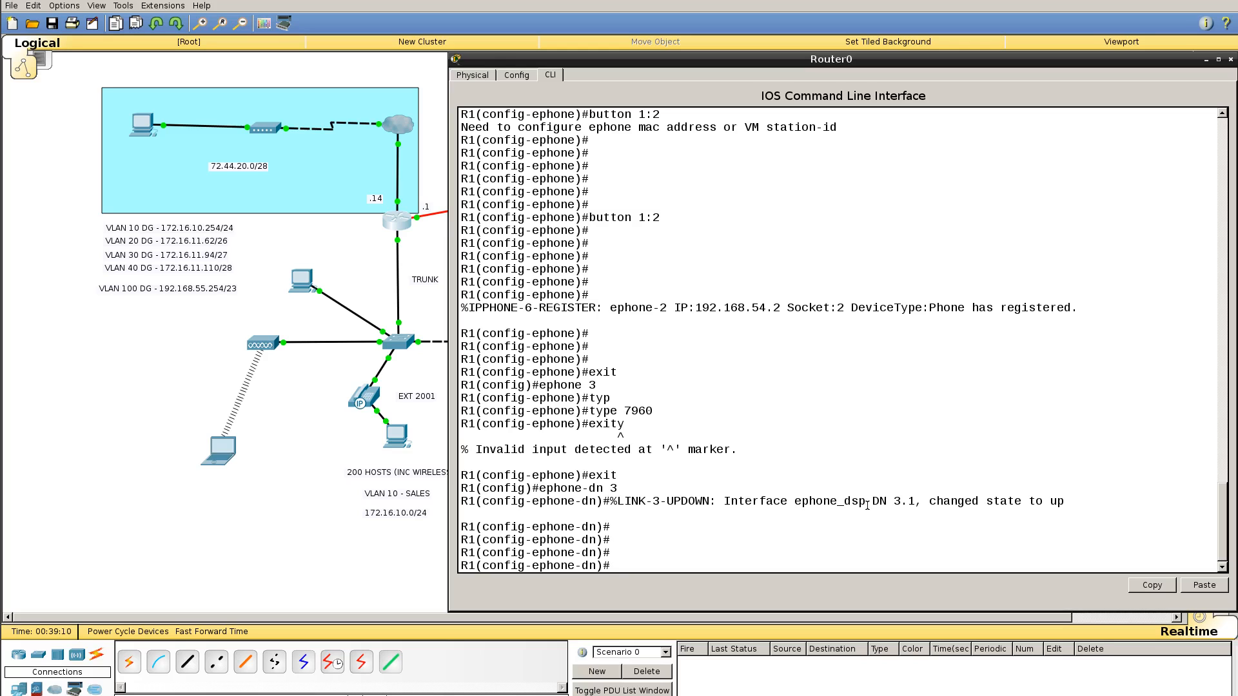
- Assign the number 2003 to ephone-dn 3 and exit to global configuration mode
drag(865, 502, 847, 503)
text(num)
key(Tab)
text(2003)
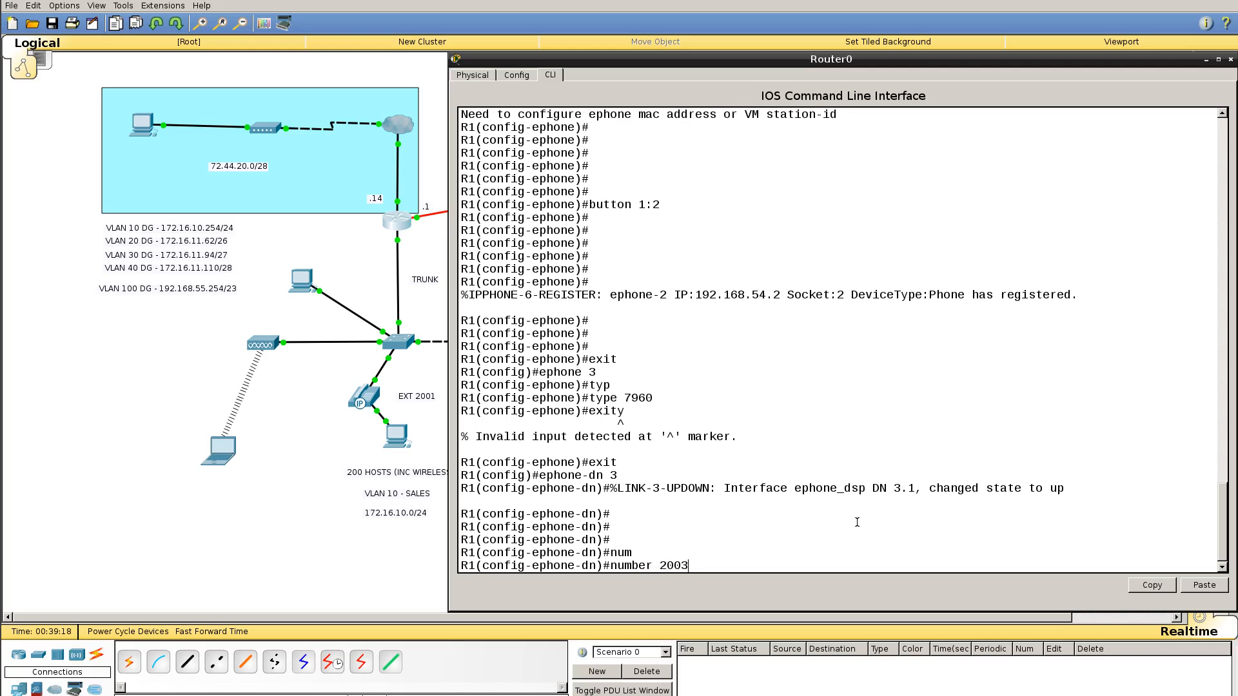
key(Return)
key(Return)
key(Return)
key(Return)
key(Return)
text(exit)
key(Return)
key(Return)
key(Return)
key(Return)
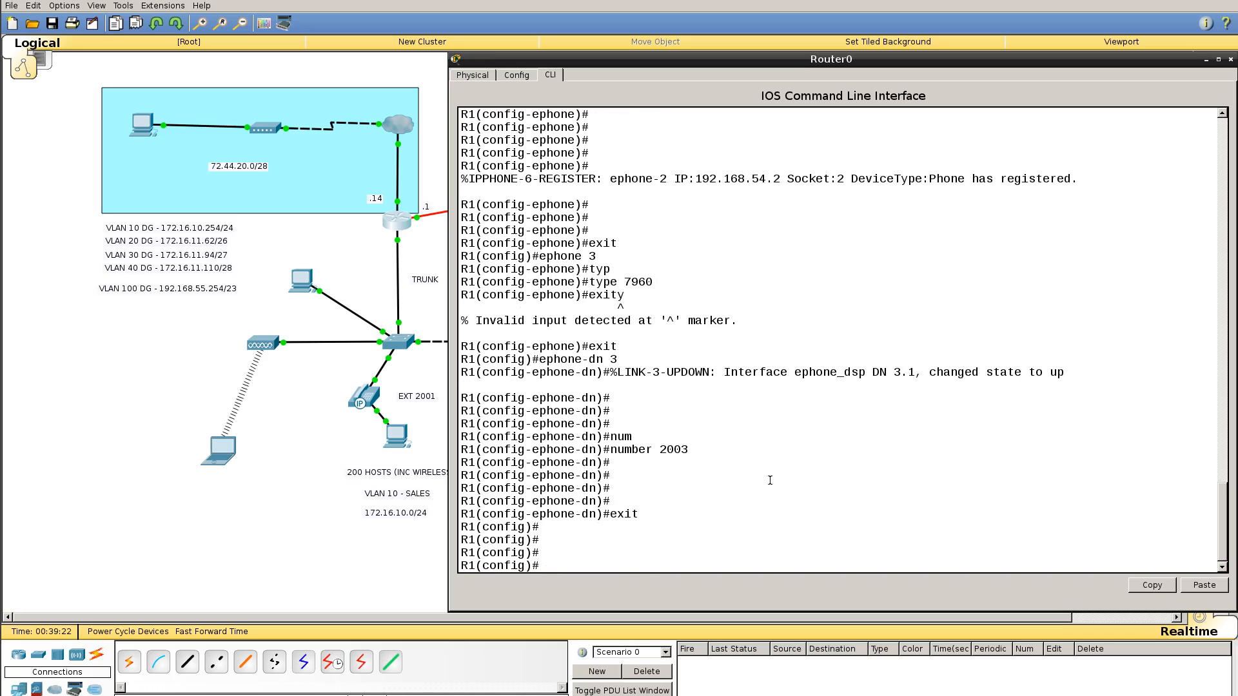
- Move the switch end of the VLAN 30 Management PC's cable to the PC port of the EXT 2003 IP phone
click(257, 572)
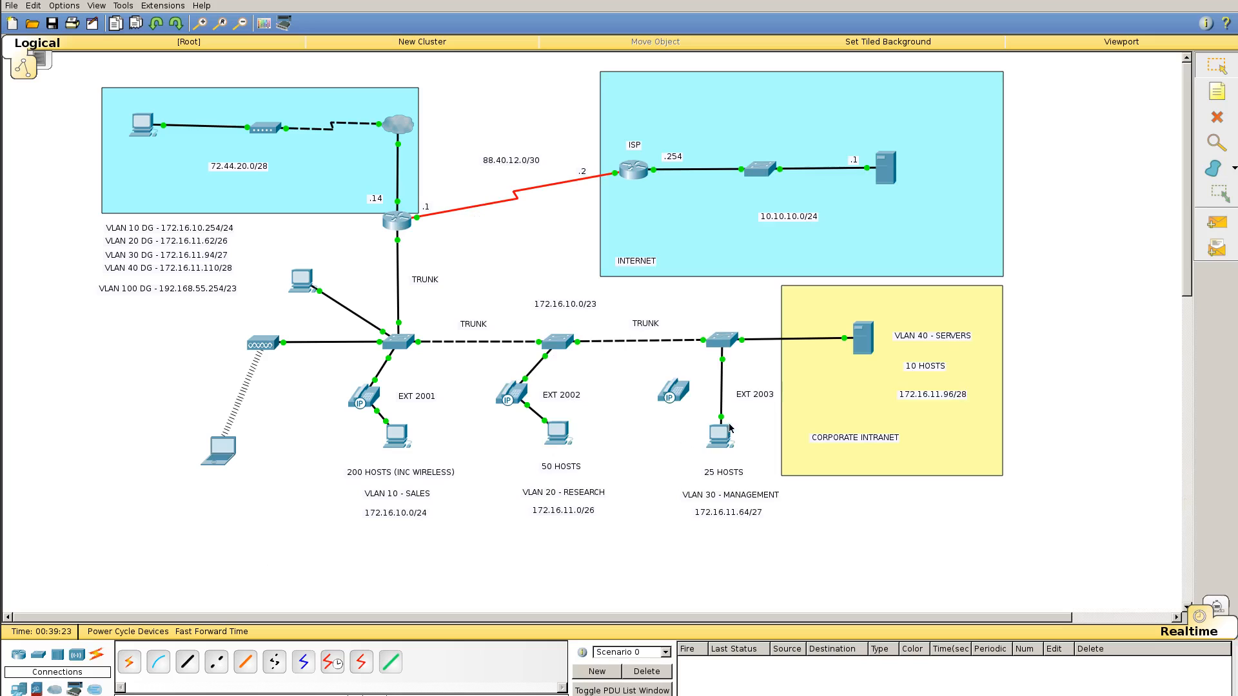
drag(722, 359, 679, 386)
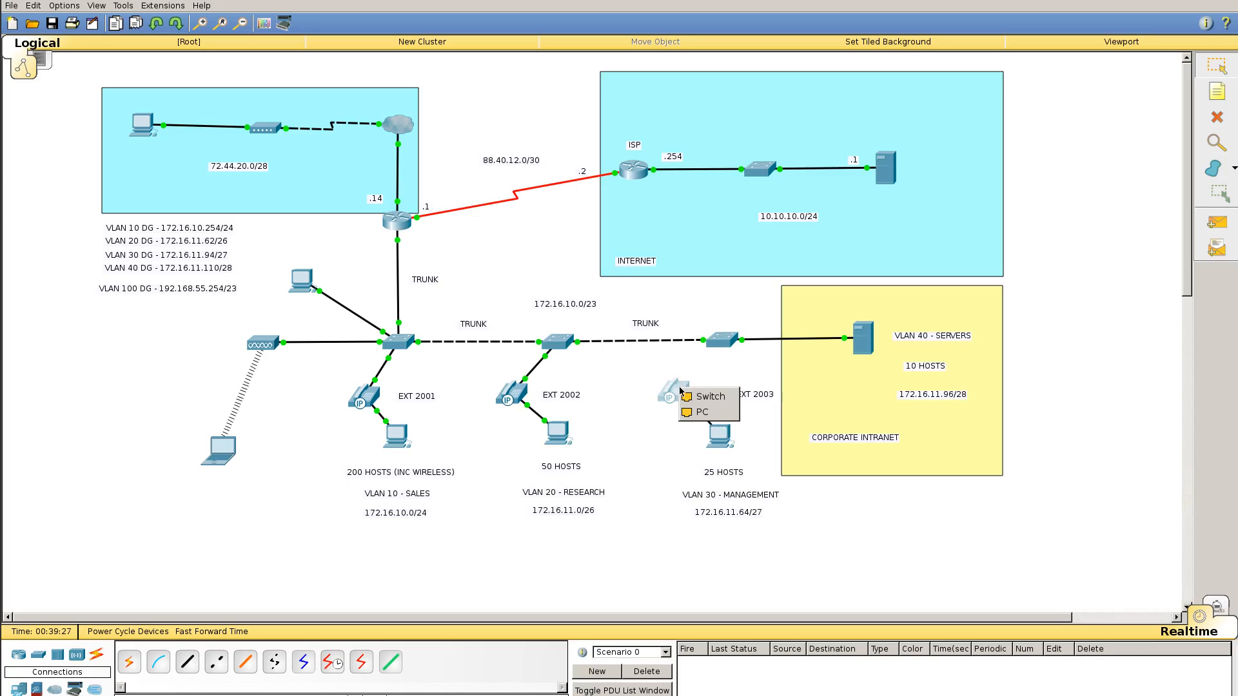
click(702, 417)
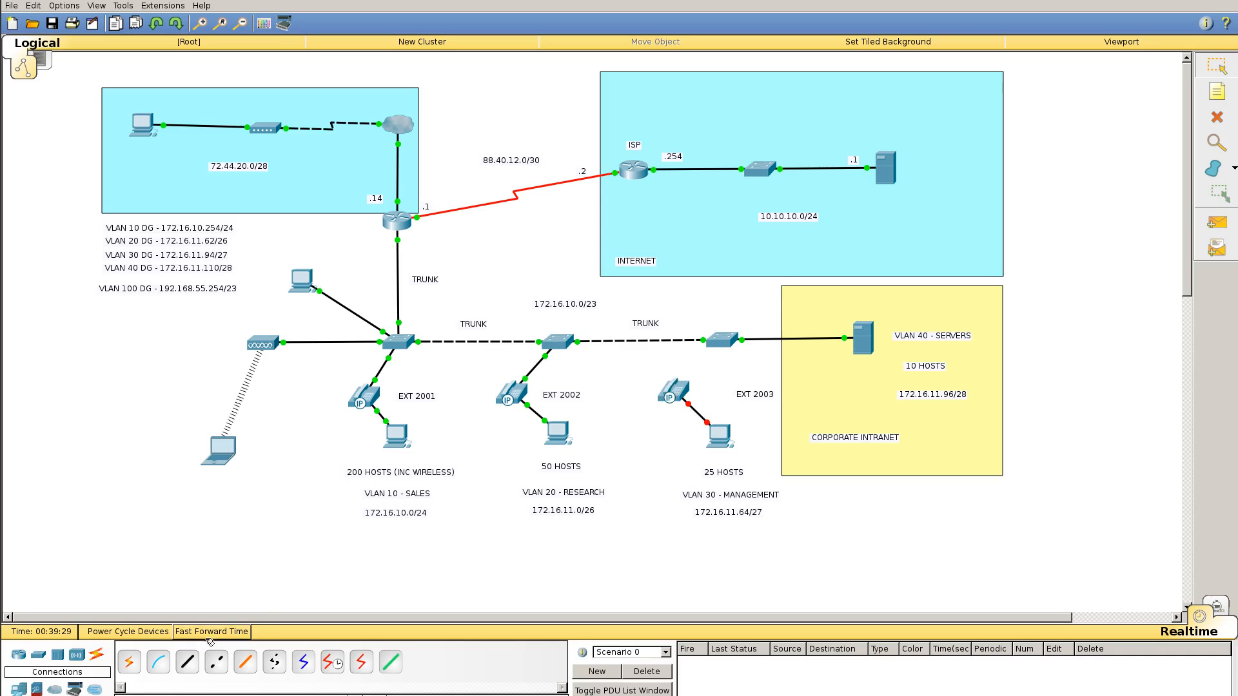
- Cable FastEthernet0/1 of the VLAN 30 switch to the Switch port of the EXT 2003 IP phone
click(718, 340)
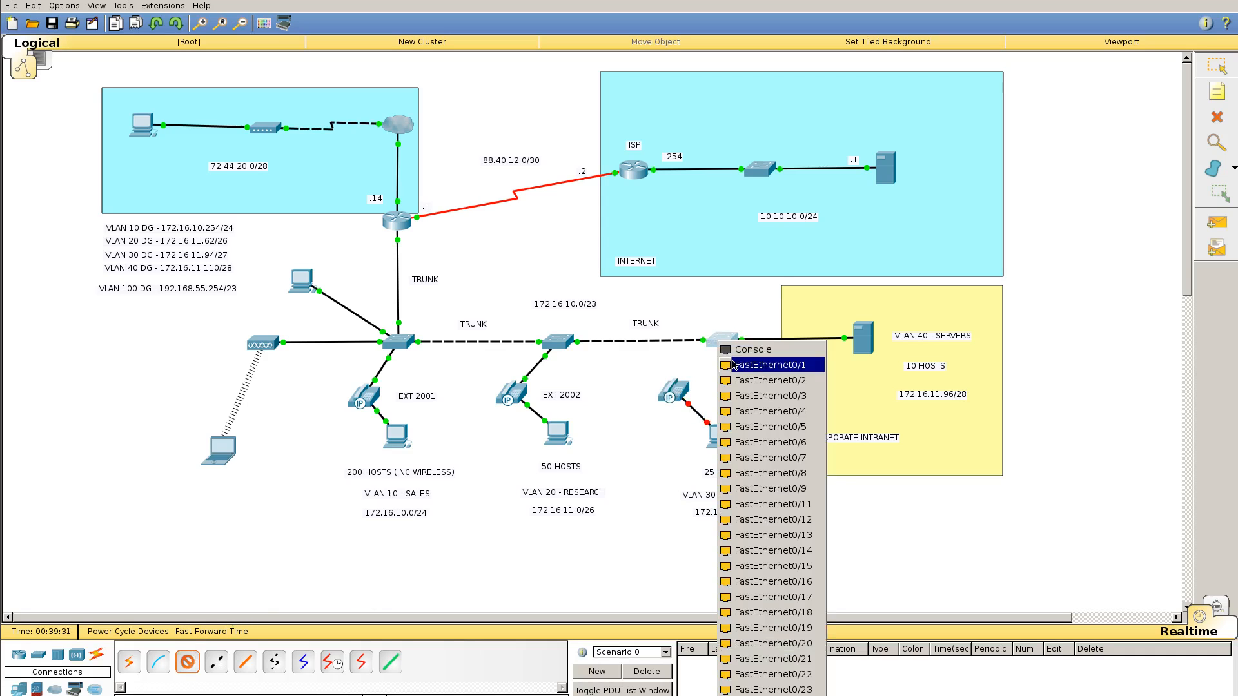
click(734, 362)
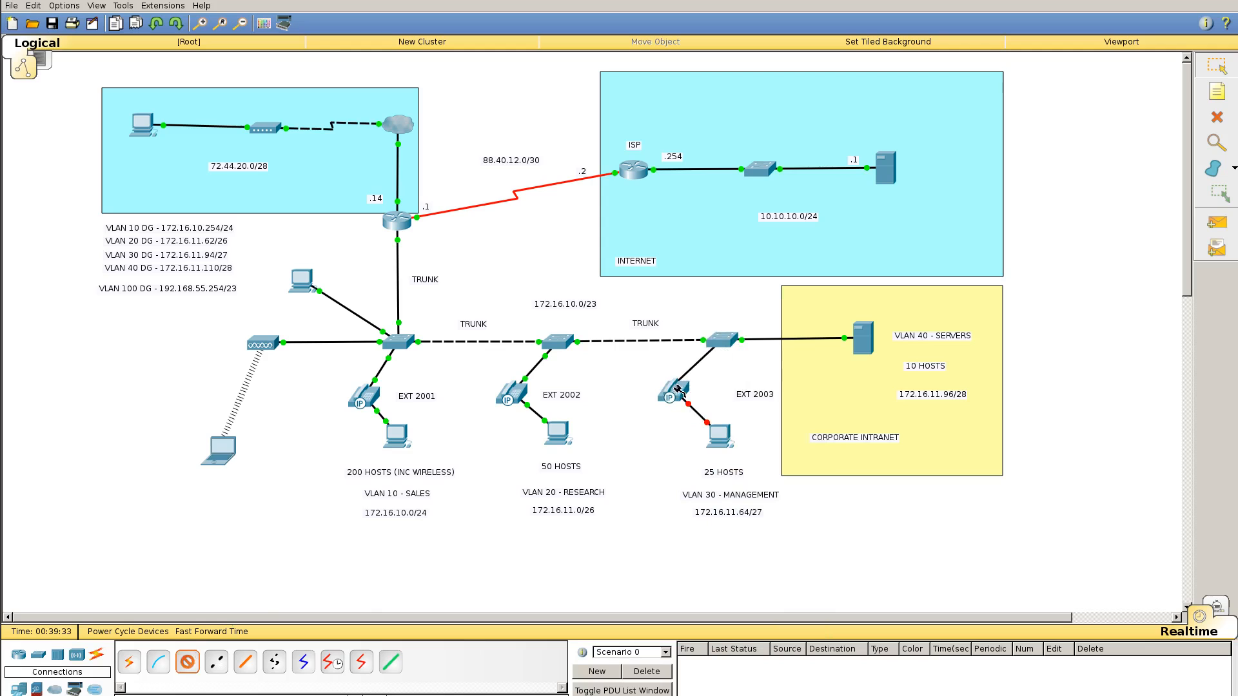
click(681, 391)
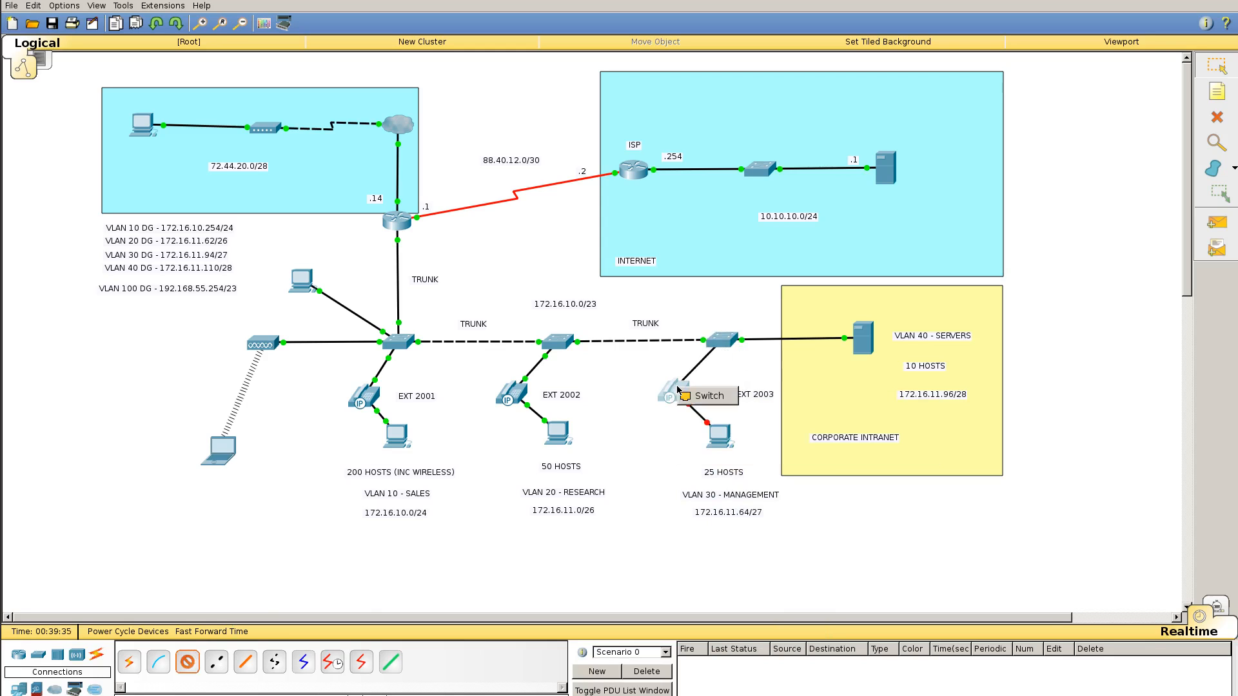
click(705, 398)
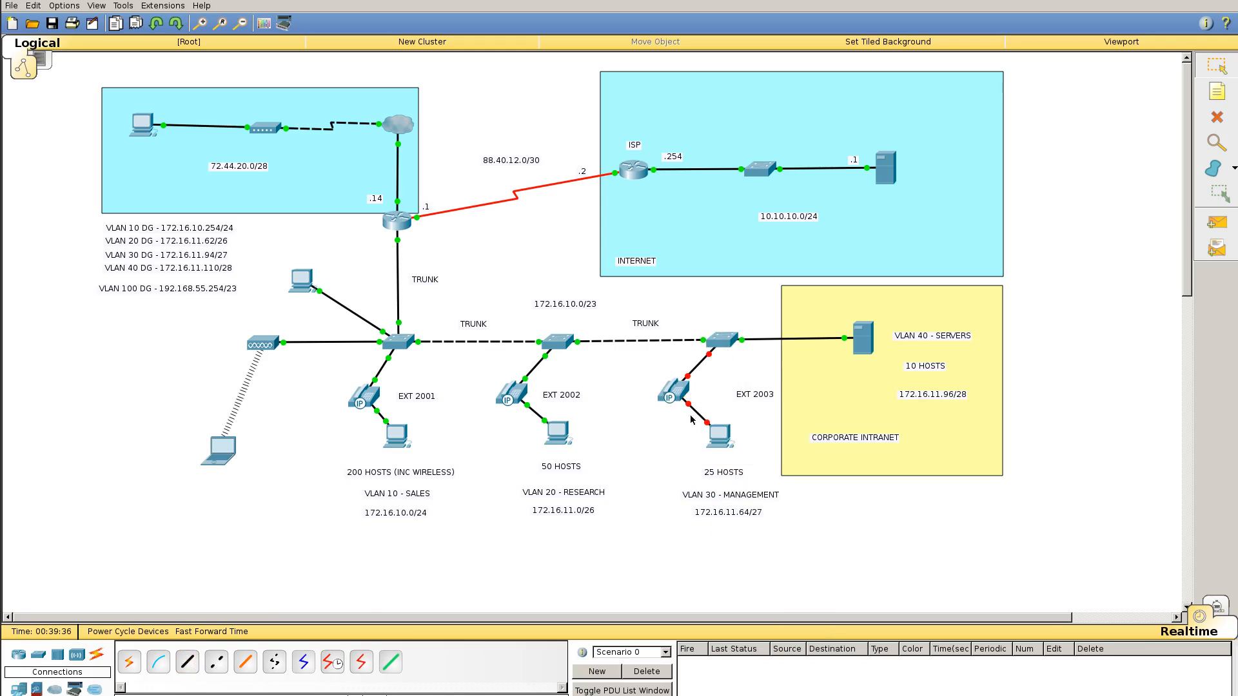
- Attach the power adapter to the EXT 2003 IP phone and fast-forward the simulation time
click(670, 399)
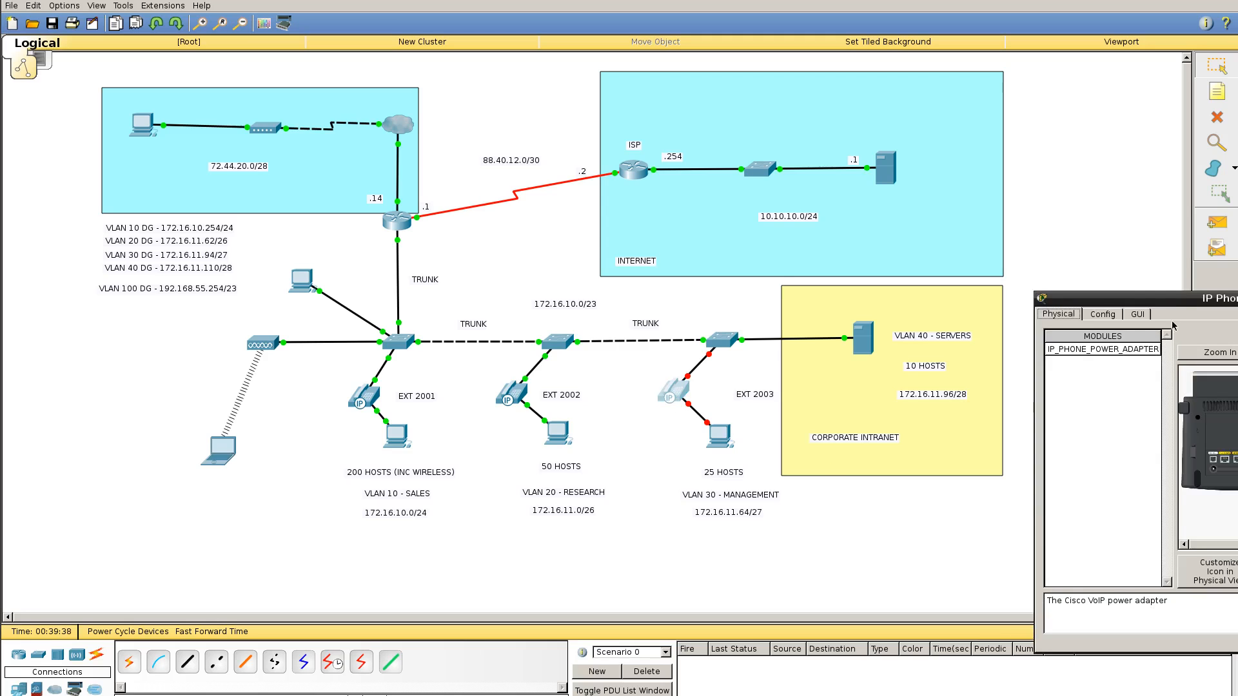
drag(1050, 583, 860, 444)
key(alt+F4)
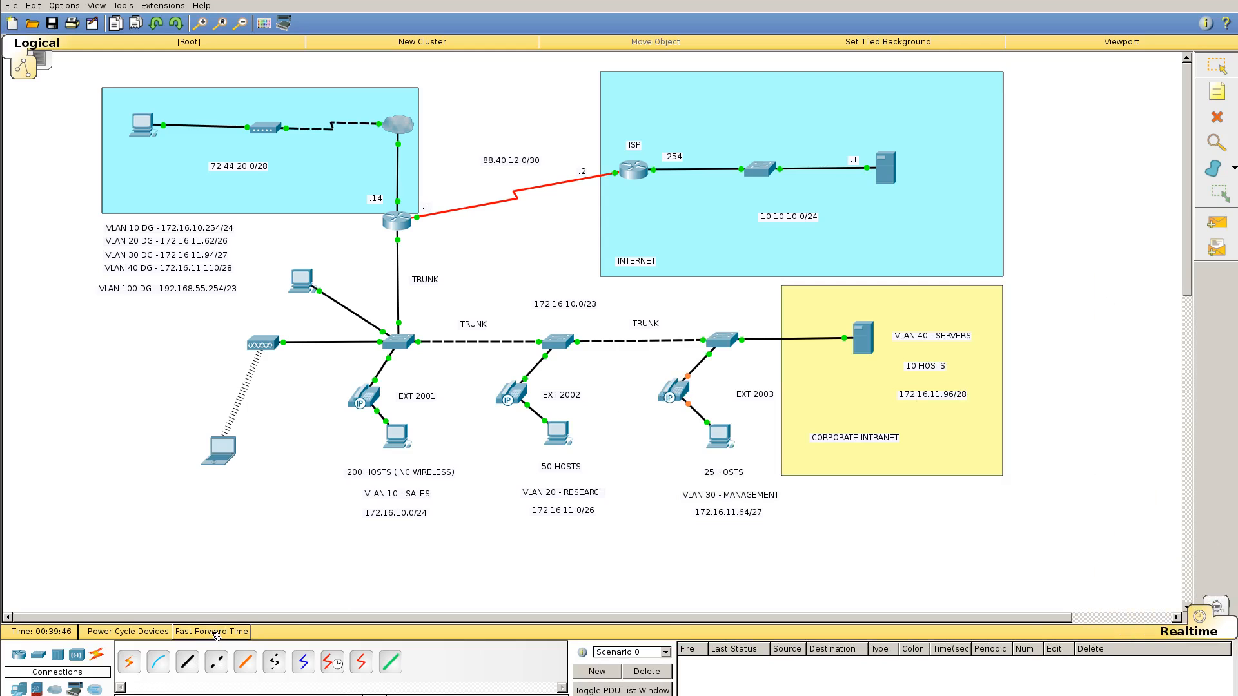
click(214, 632)
- Assign ephone-dn 3 to button 1 of ephone 3 on R1 with button 1:3
click(391, 224)
key(Up)
key(Up)
key(Up)
key(Up)
key(Up)
key(Up)
key(Up)
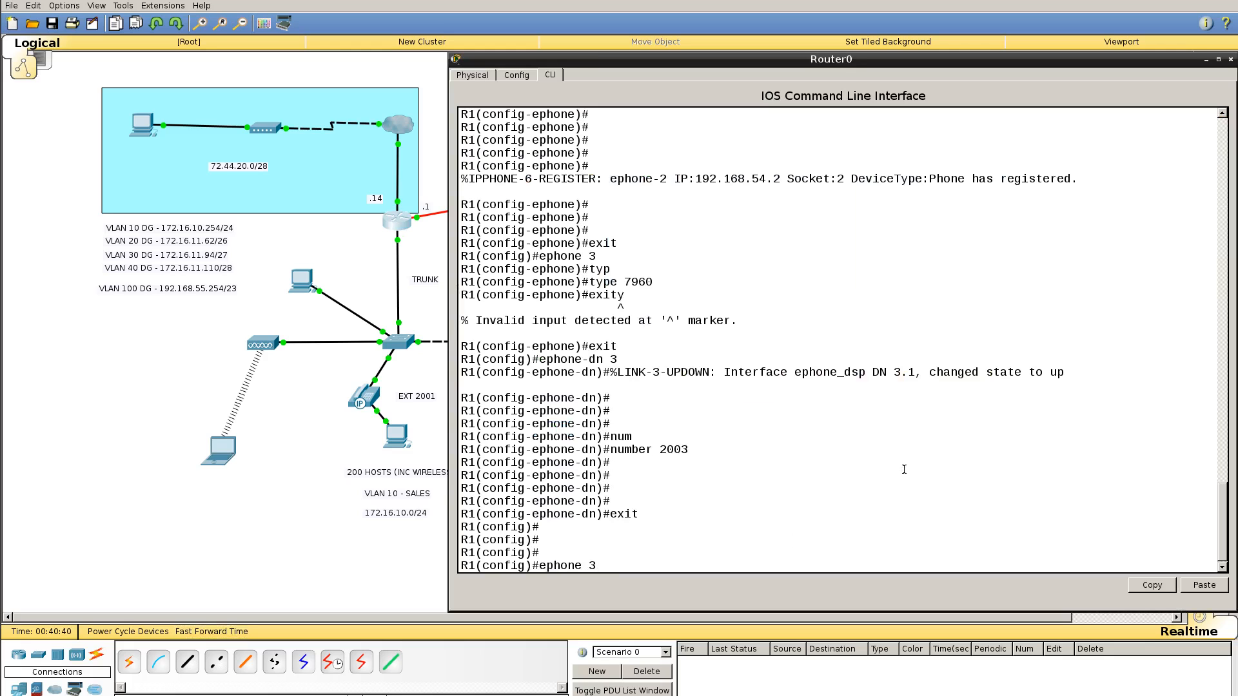
key(Return)
text(butt)
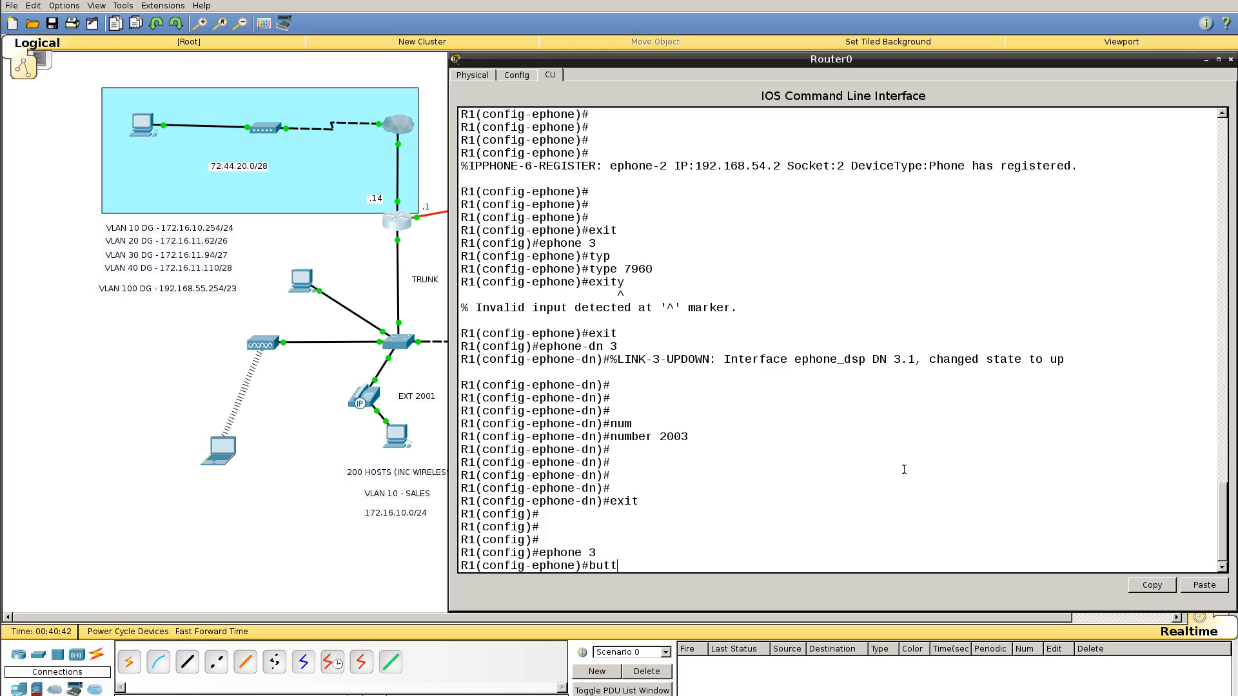
key(Tab)
text(1)
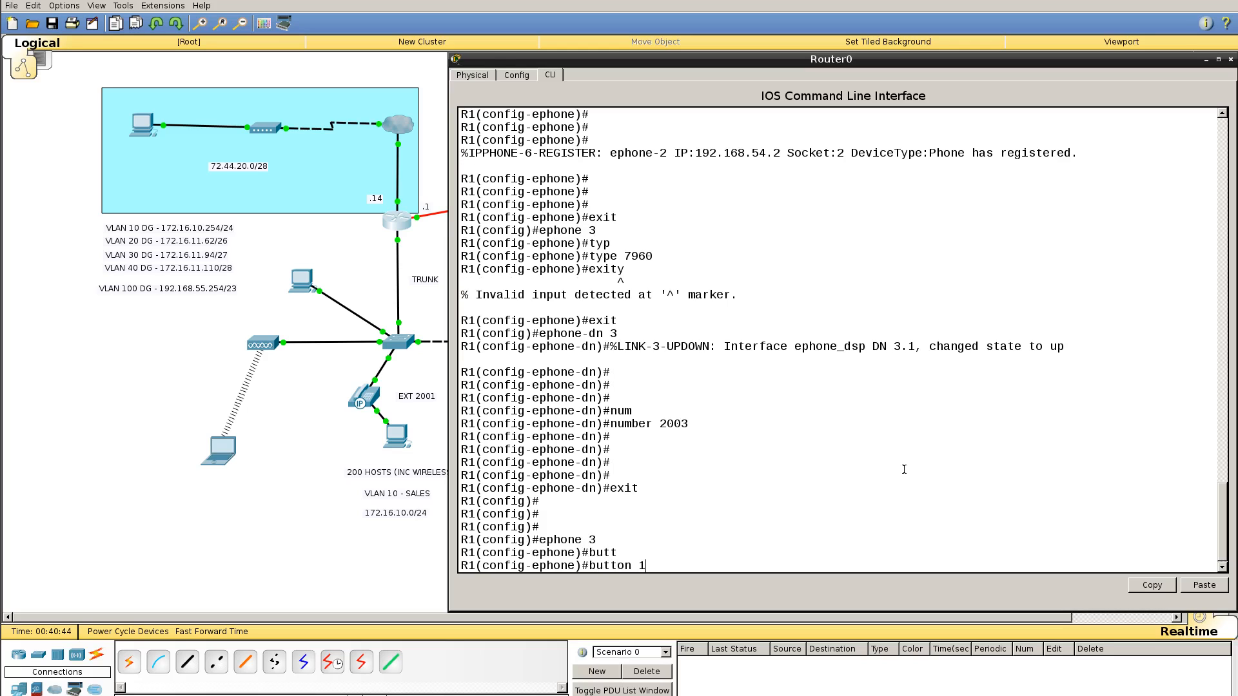
text(:3)
key(Return)
key(Return)
key(Return)
key(Return)
key(Return)
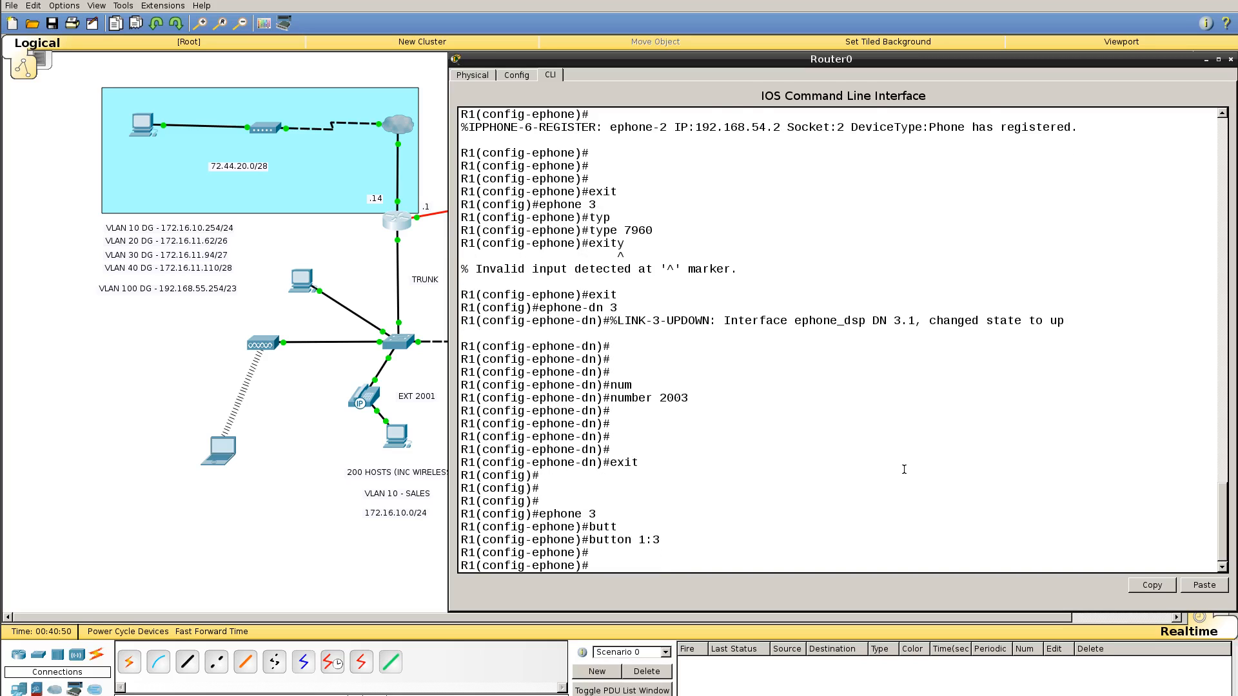
- Return to privileged EXEC mode on R1 and save the running configuration with wr
key(ctrl+z)
key(Return)
key(Return)
key(Return)
key(Return)
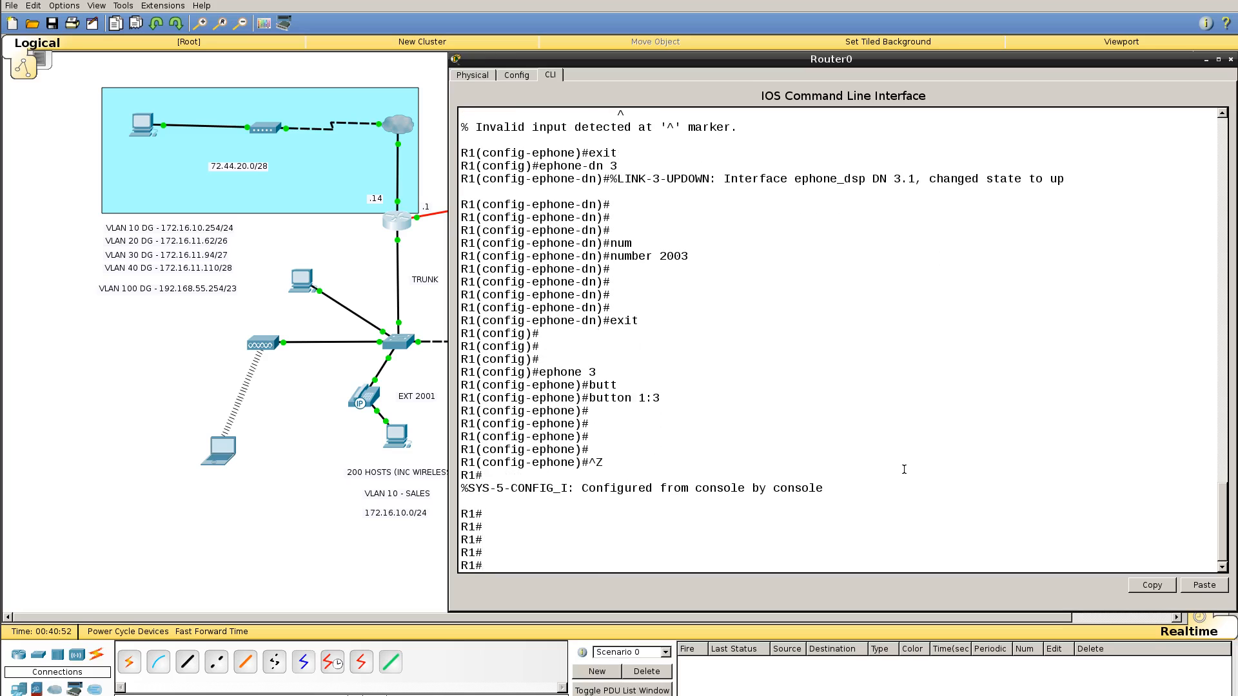
key(Return)
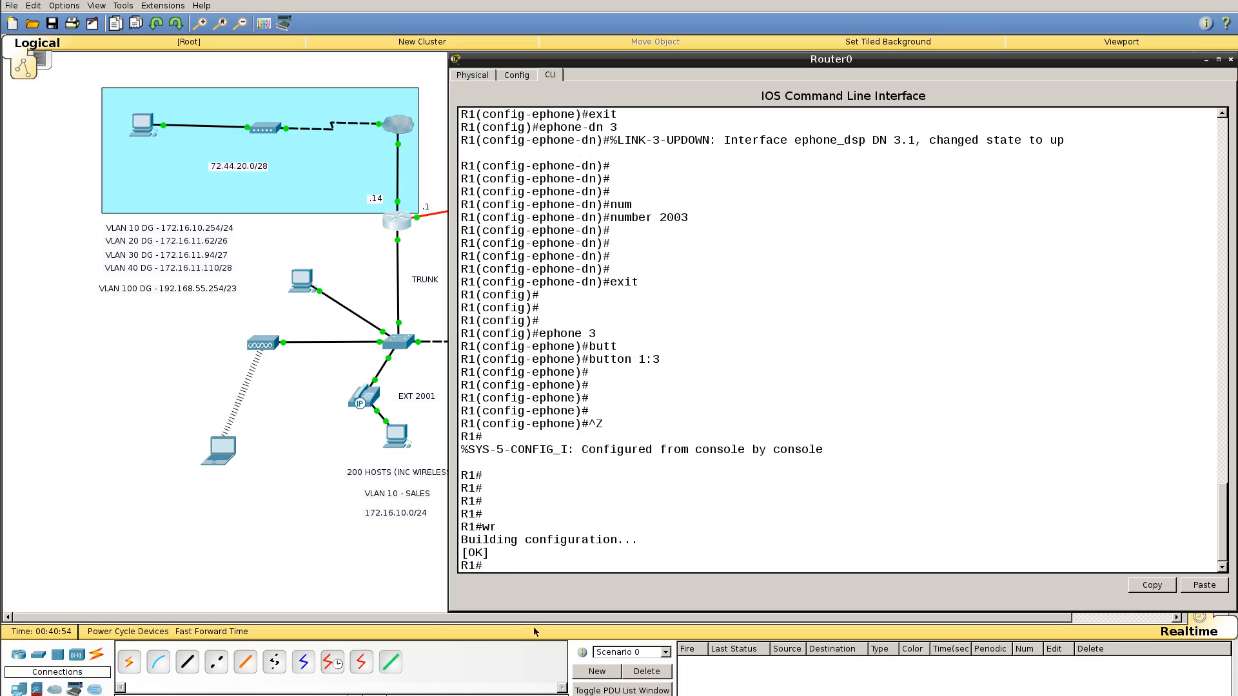
click(234, 576)
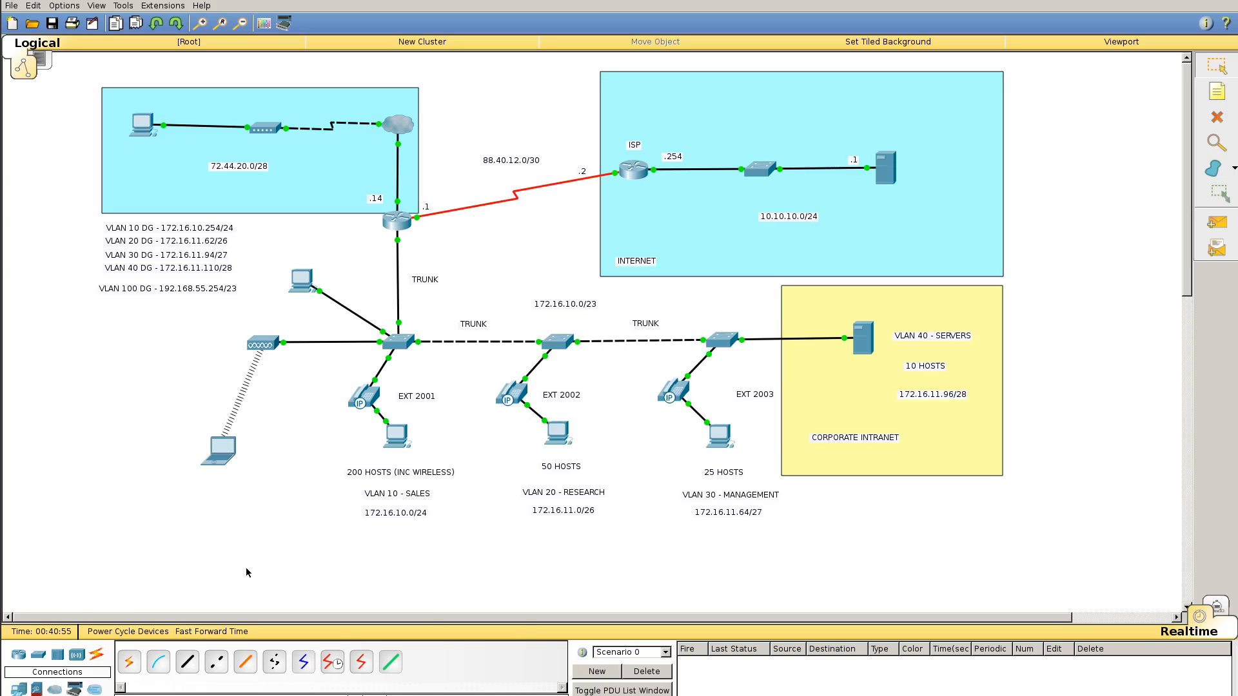
- Open the handset views of the EXT 2001 and EXT 2003 phones side by side
click(353, 392)
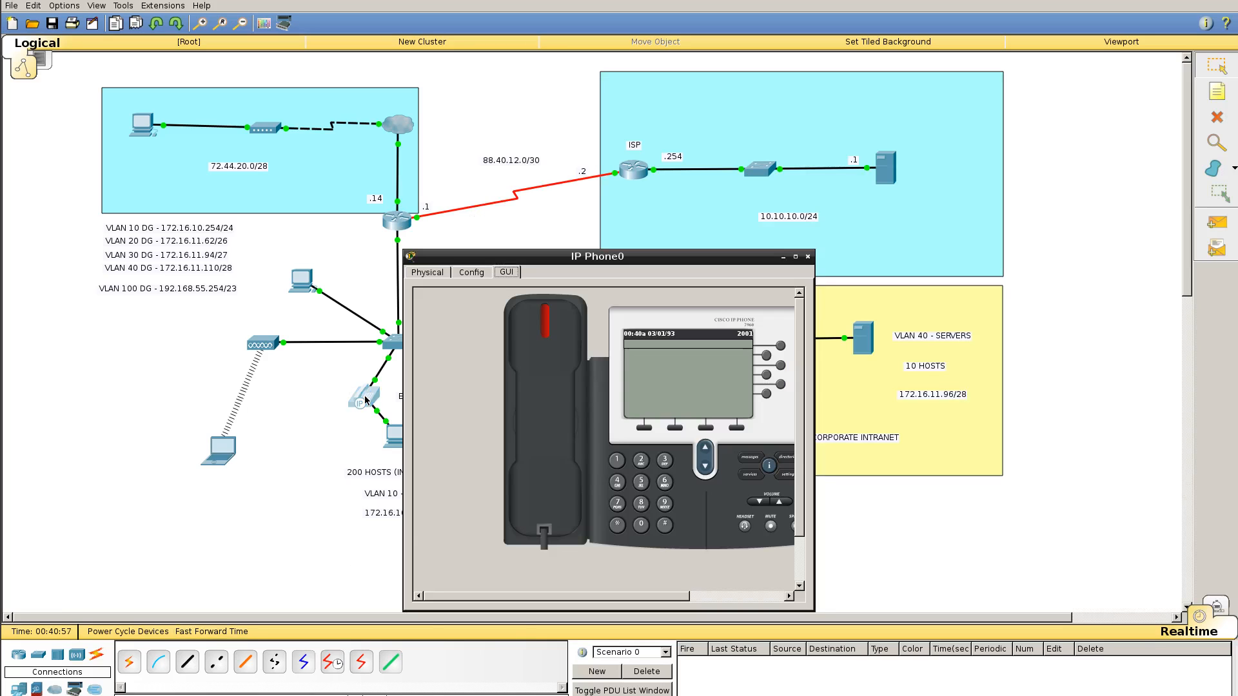
drag(484, 257, 93, 252)
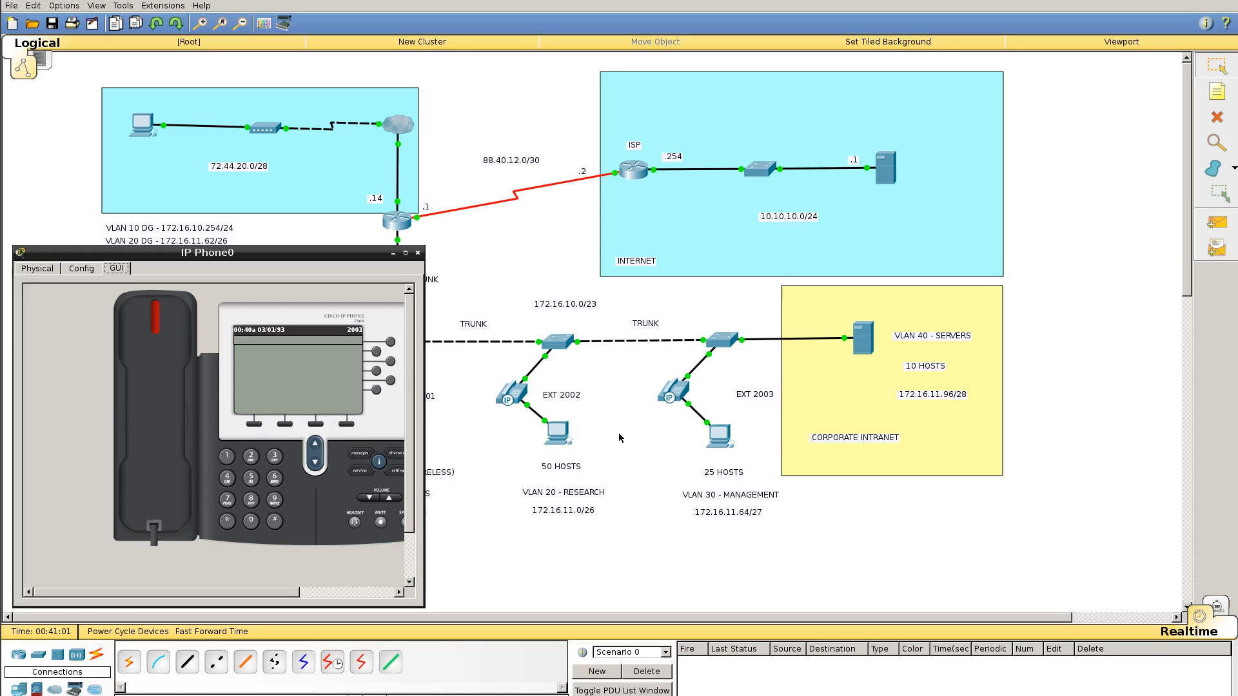
click(674, 387)
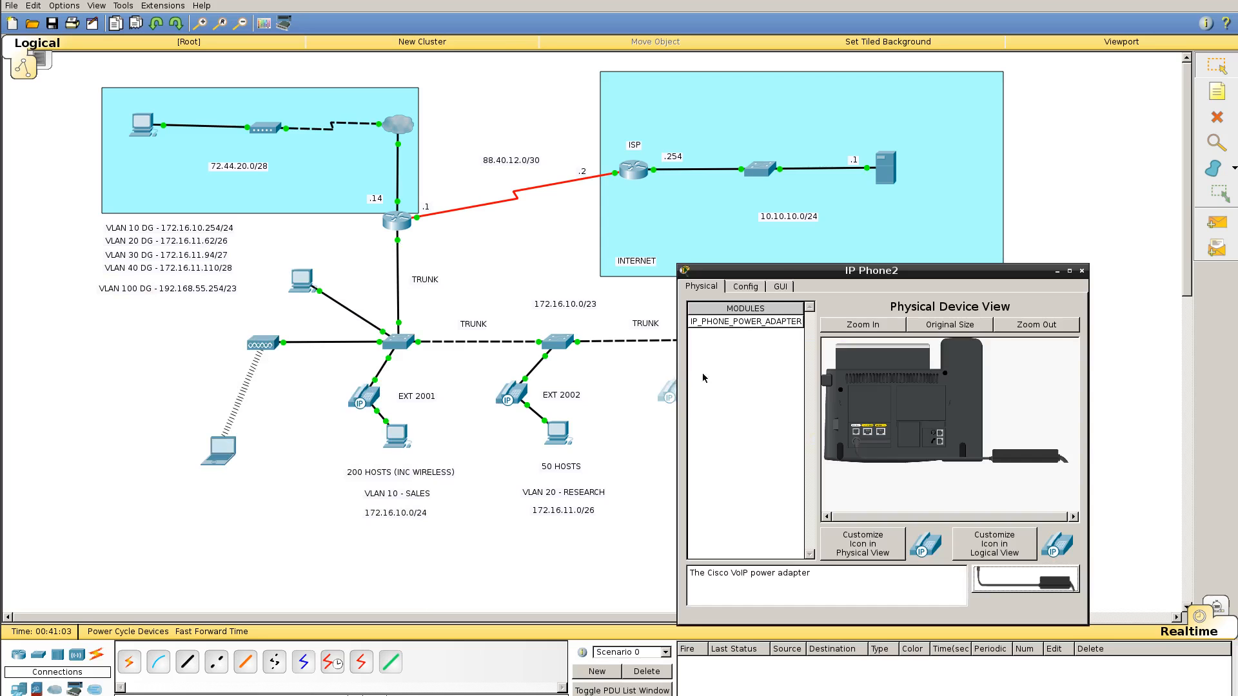
drag(770, 269, 885, 267)
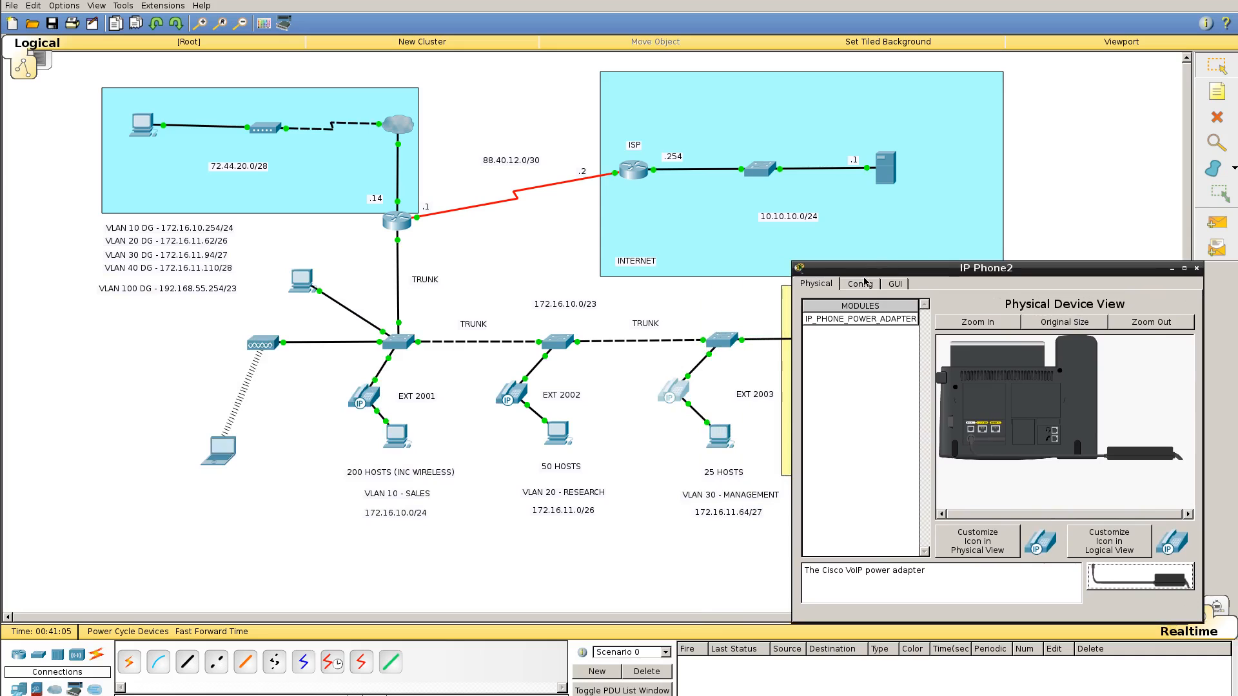
click(894, 284)
key(alt+Tab)
key(alt+Tab)
drag(845, 267, 839, 251)
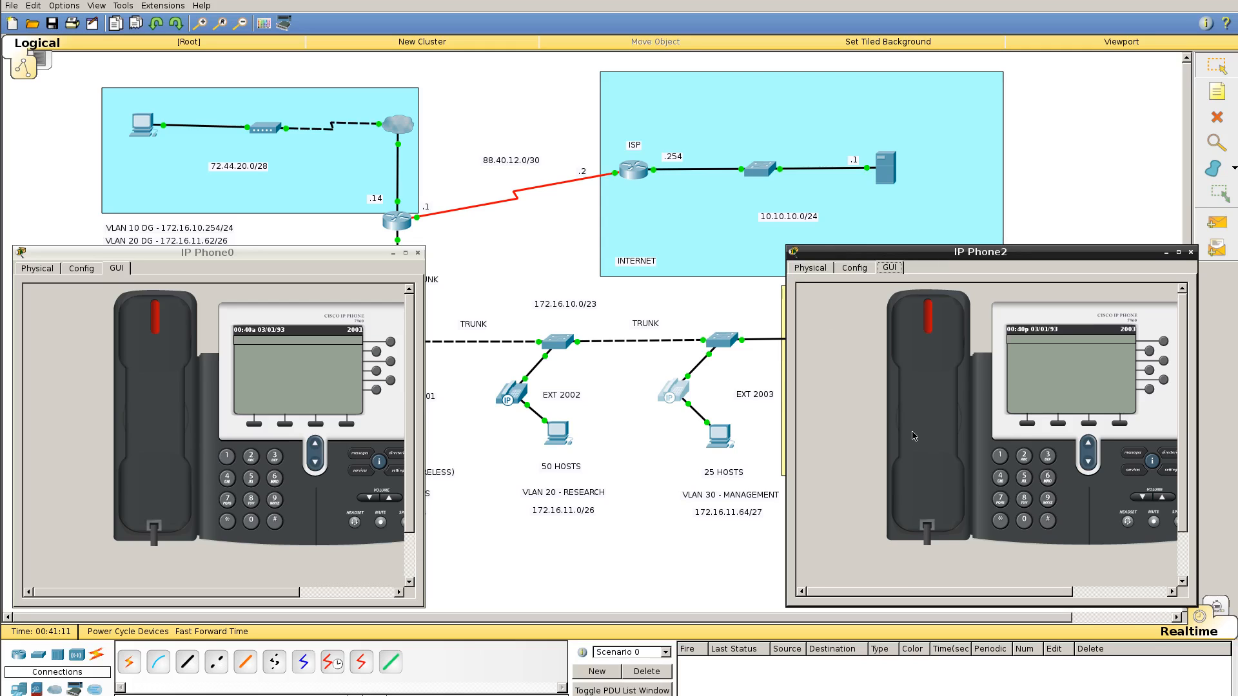
- Test a call from the EXT 2003 phone to 2001, answering it and hanging up both handsets
click(936, 424)
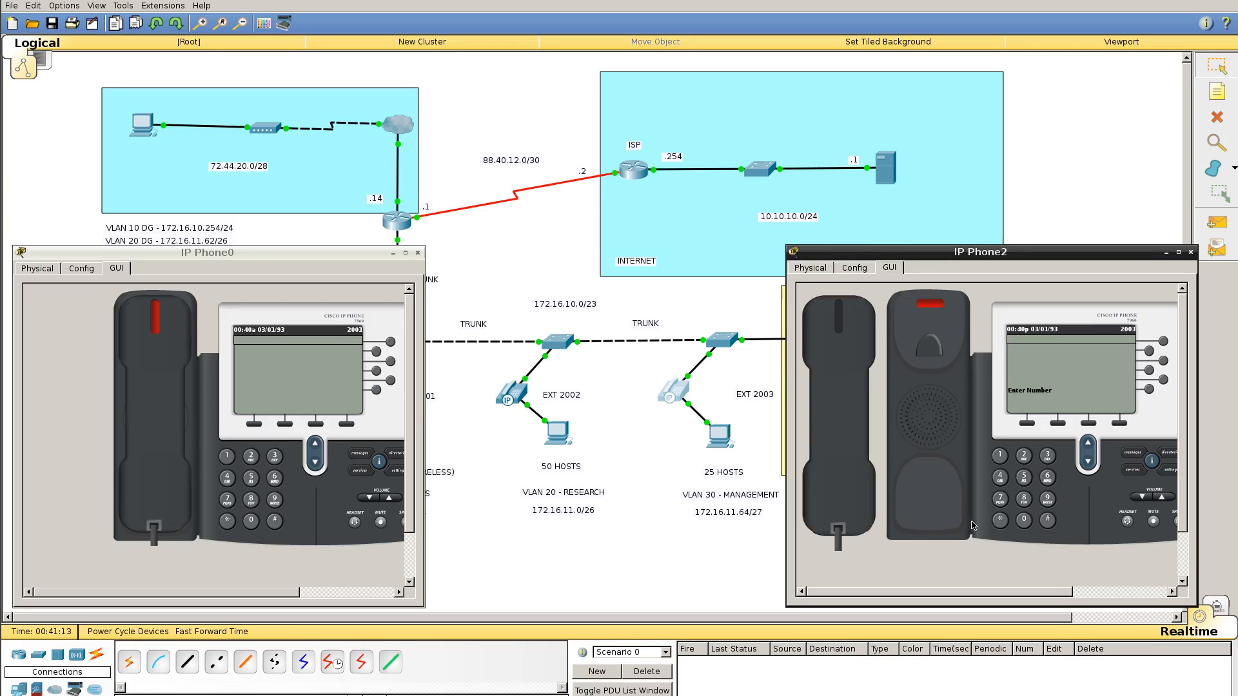
click(1025, 456)
click(1024, 519)
click(1024, 520)
click(999, 457)
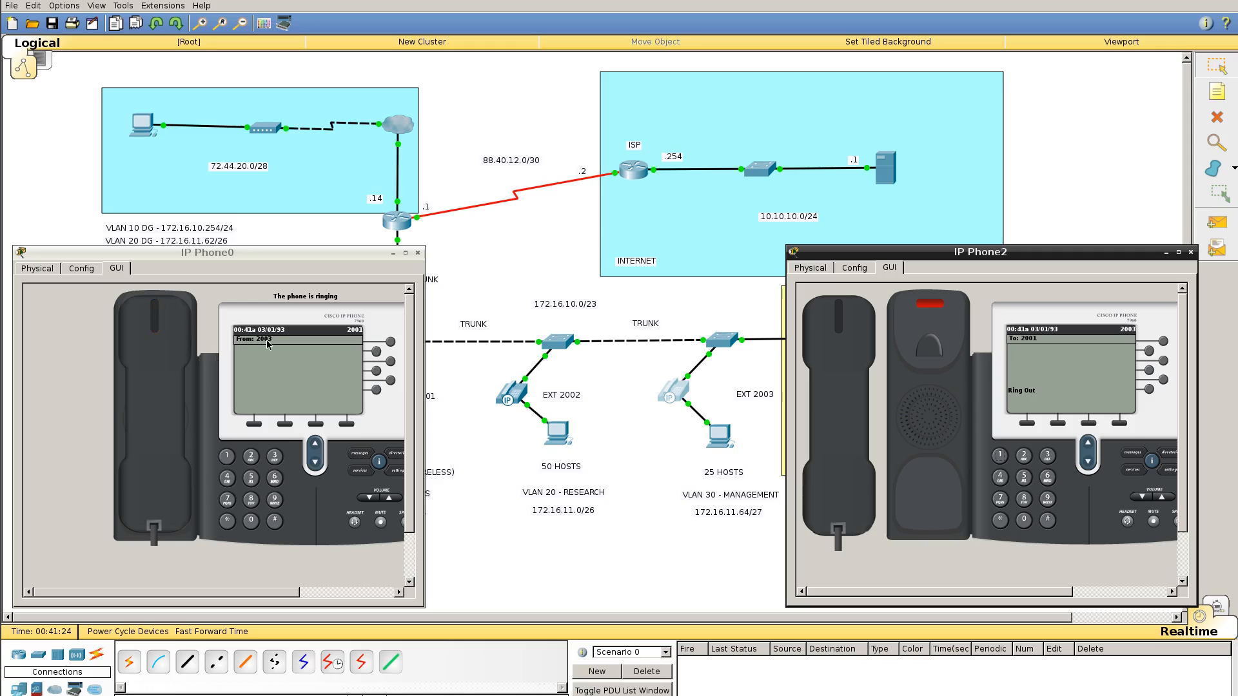
click(218, 385)
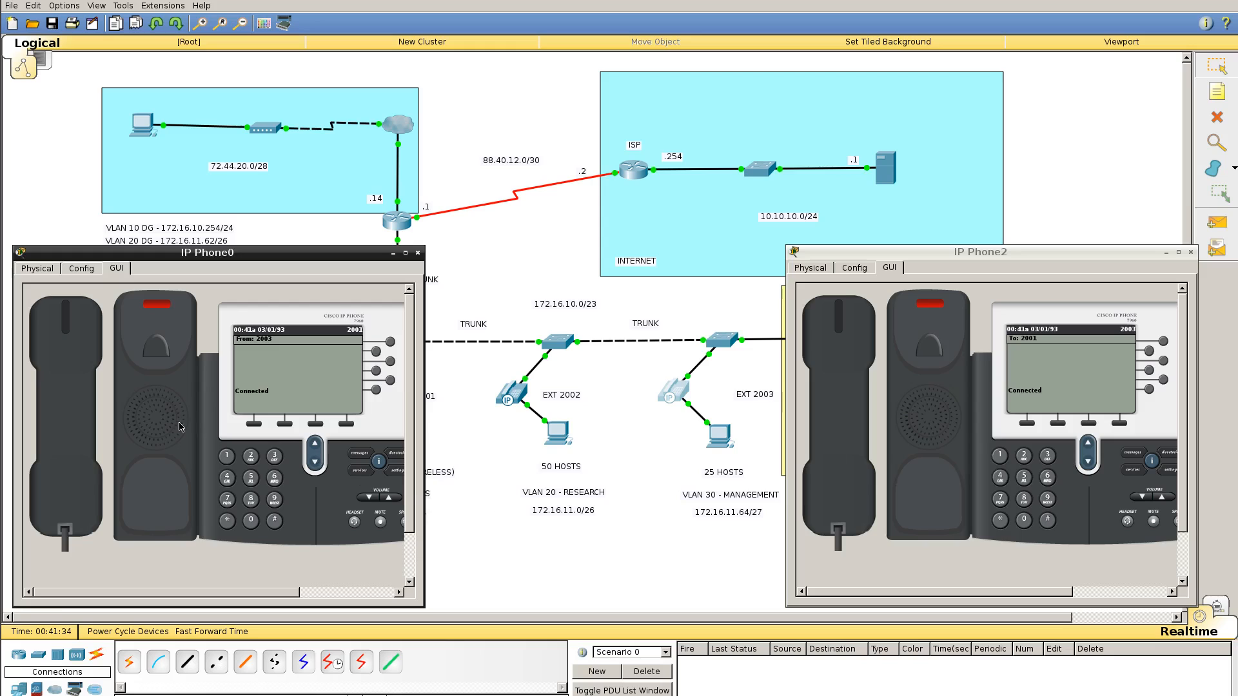
click(847, 415)
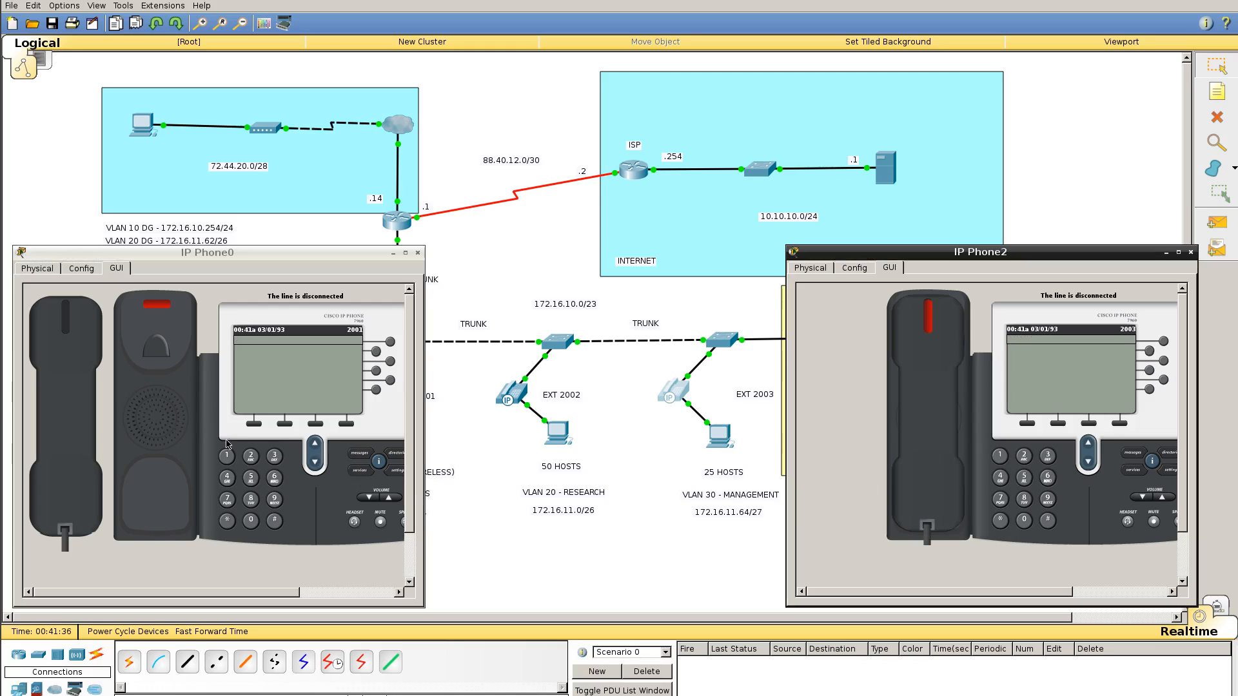
click(70, 431)
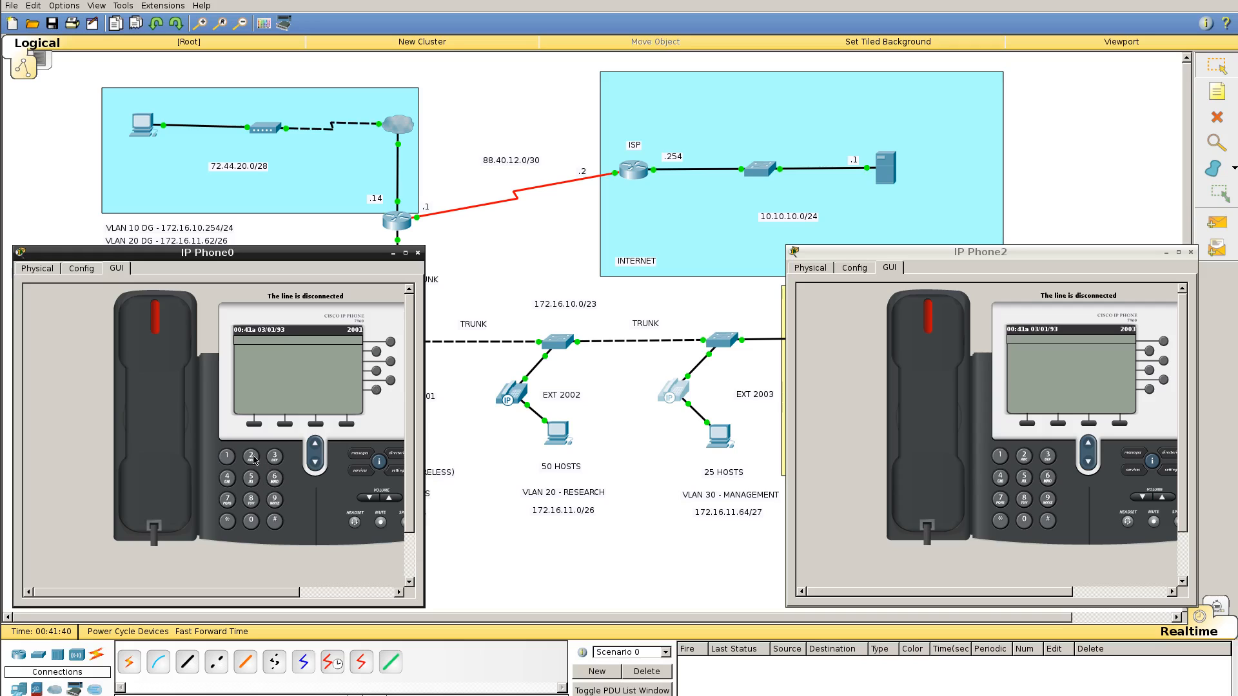
- Test a call from the EXT 2001 phone to 2003, answering it, hanging up both handsets and closing the phones
click(166, 429)
click(250, 458)
click(251, 520)
click(250, 519)
click(275, 456)
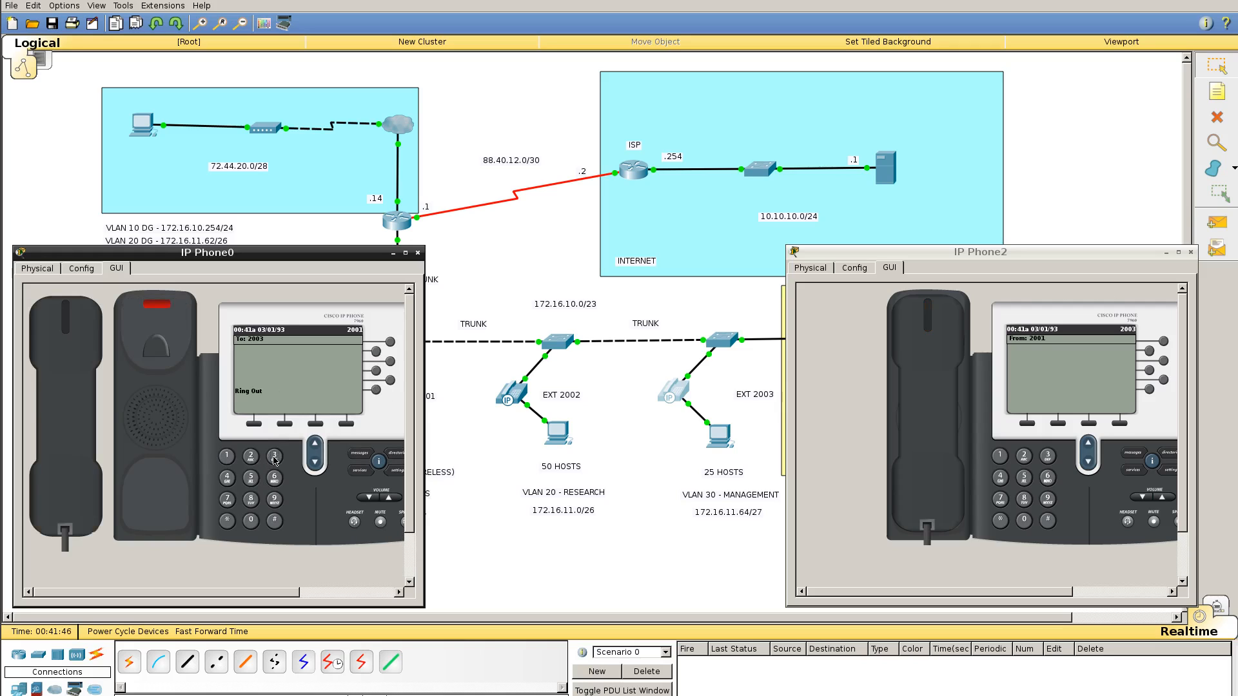
click(931, 346)
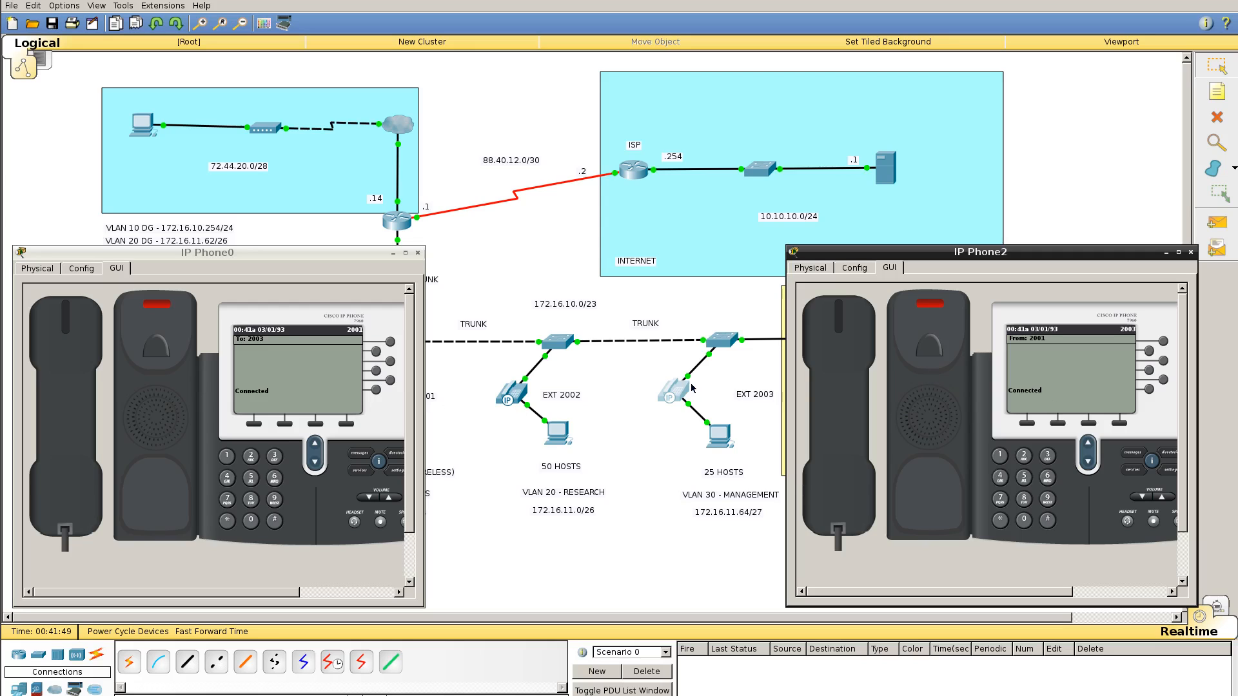
click(834, 385)
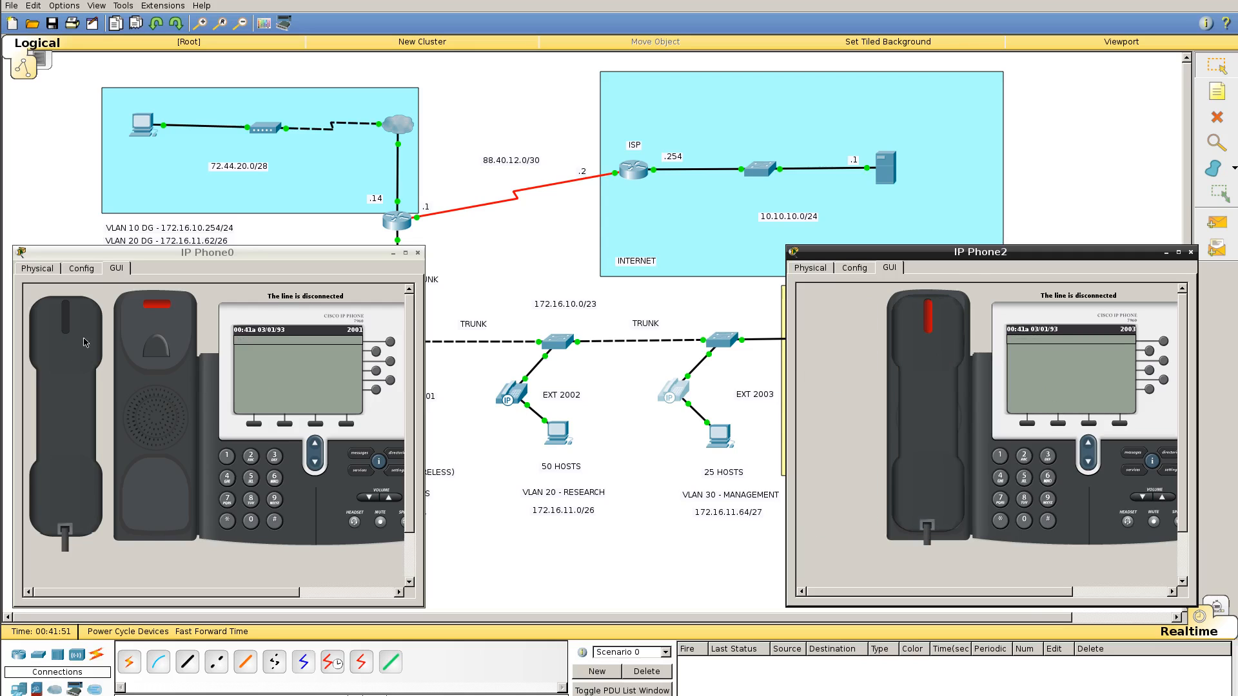
click(71, 375)
click(418, 252)
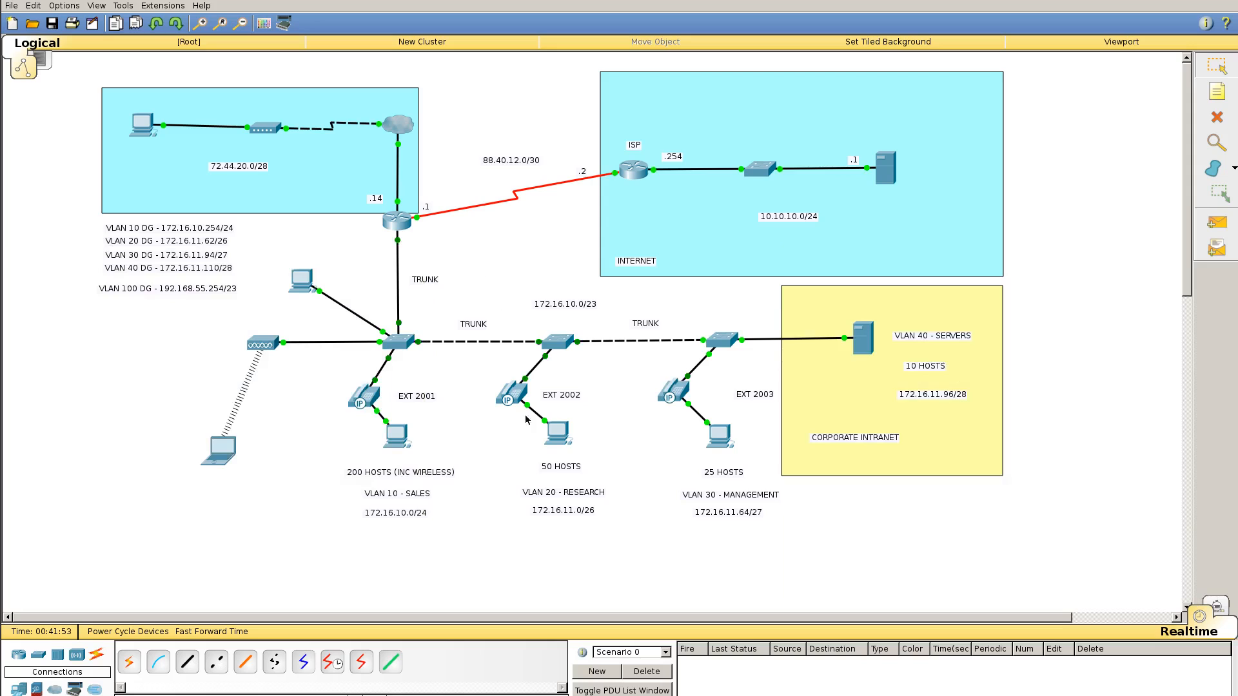
- Check the date and time on the EXT 2002 phone's display and show the clock on R1
click(514, 396)
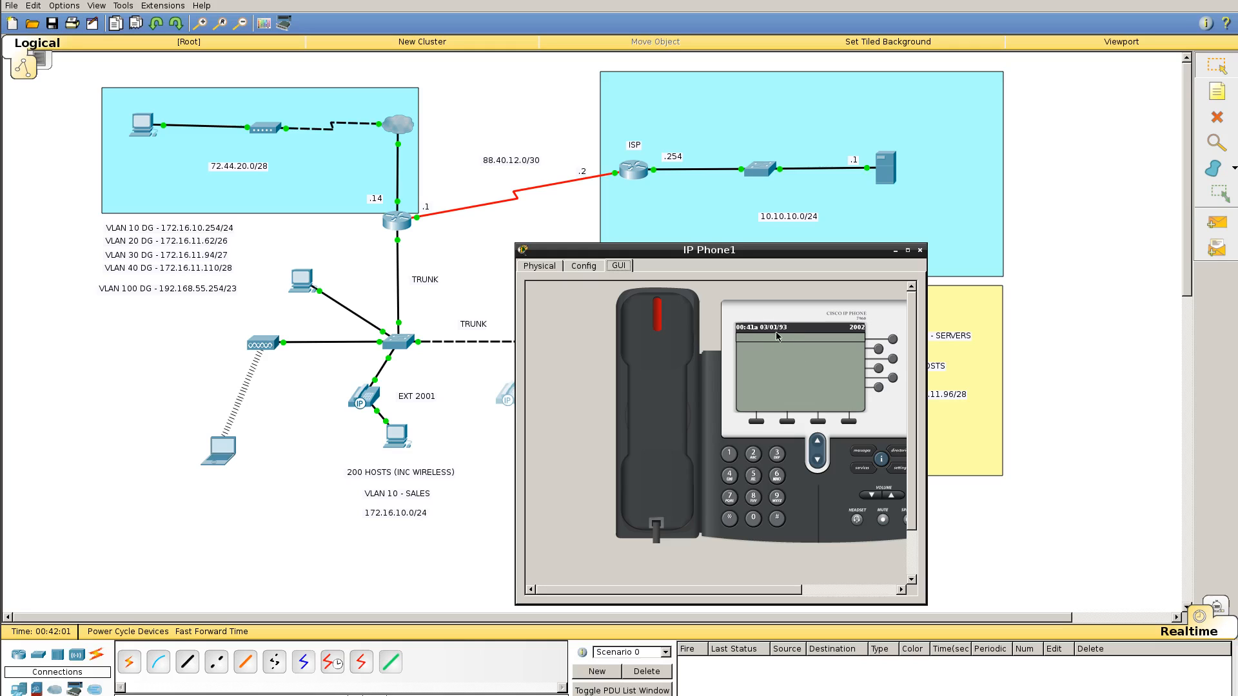
click(460, 278)
click(401, 221)
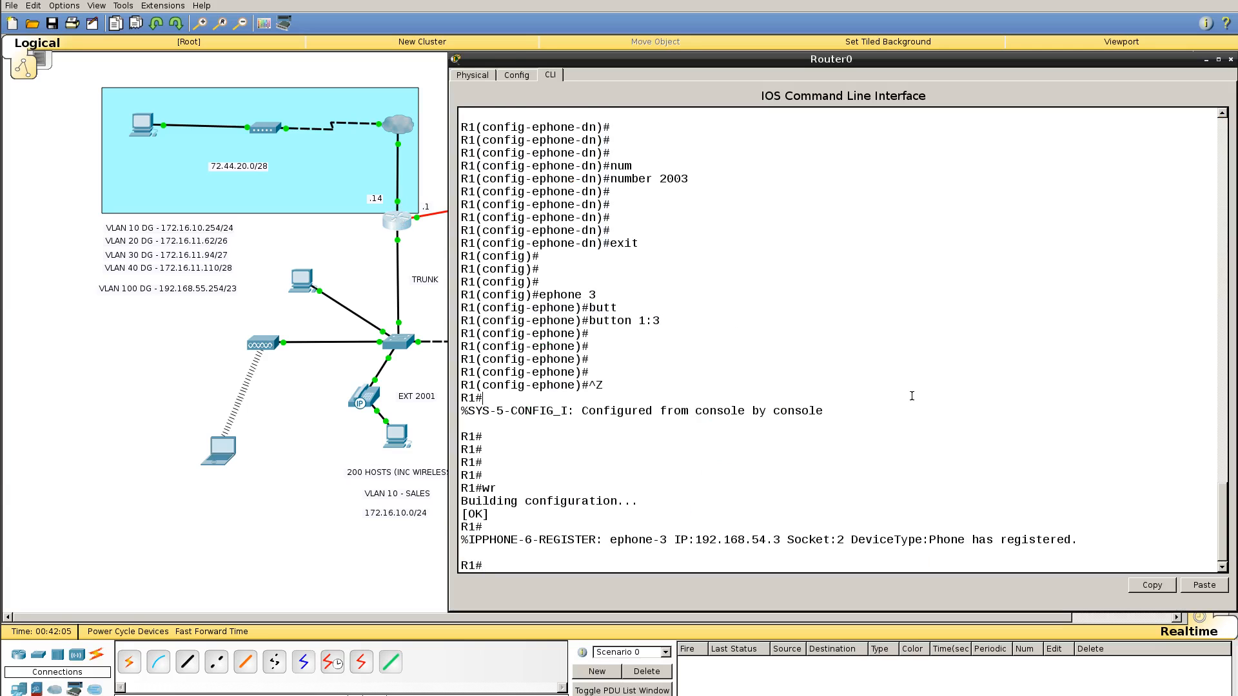
key(Return)
key(Return)
key(Return)
key(Return)
key(Return)
text(sh)
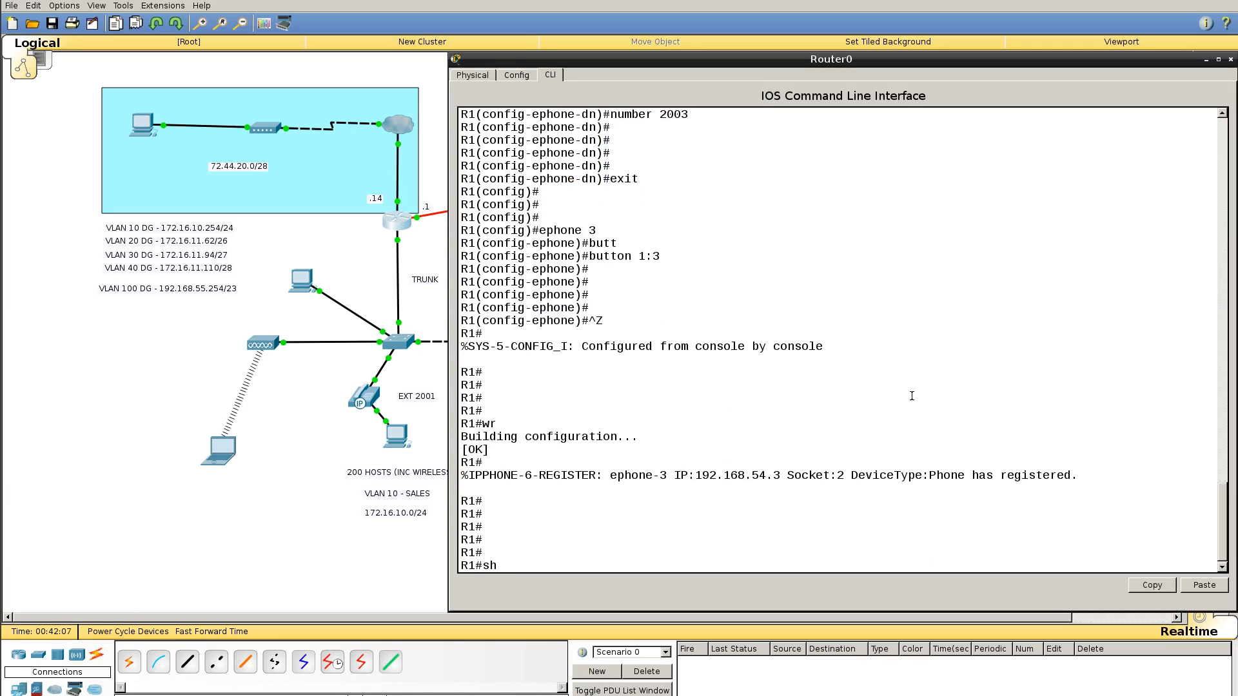
text(o)
key(Tab)
text(clo)
key(Tab)
key(Return)
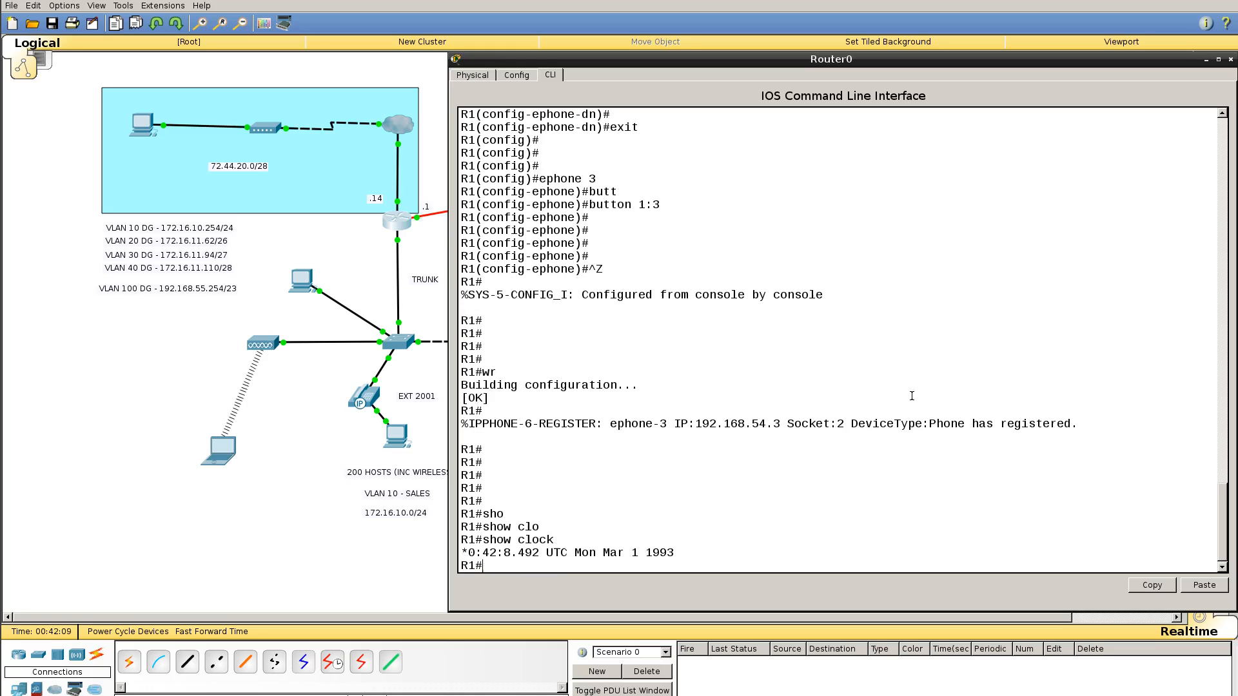
key(Return)
key(Return)
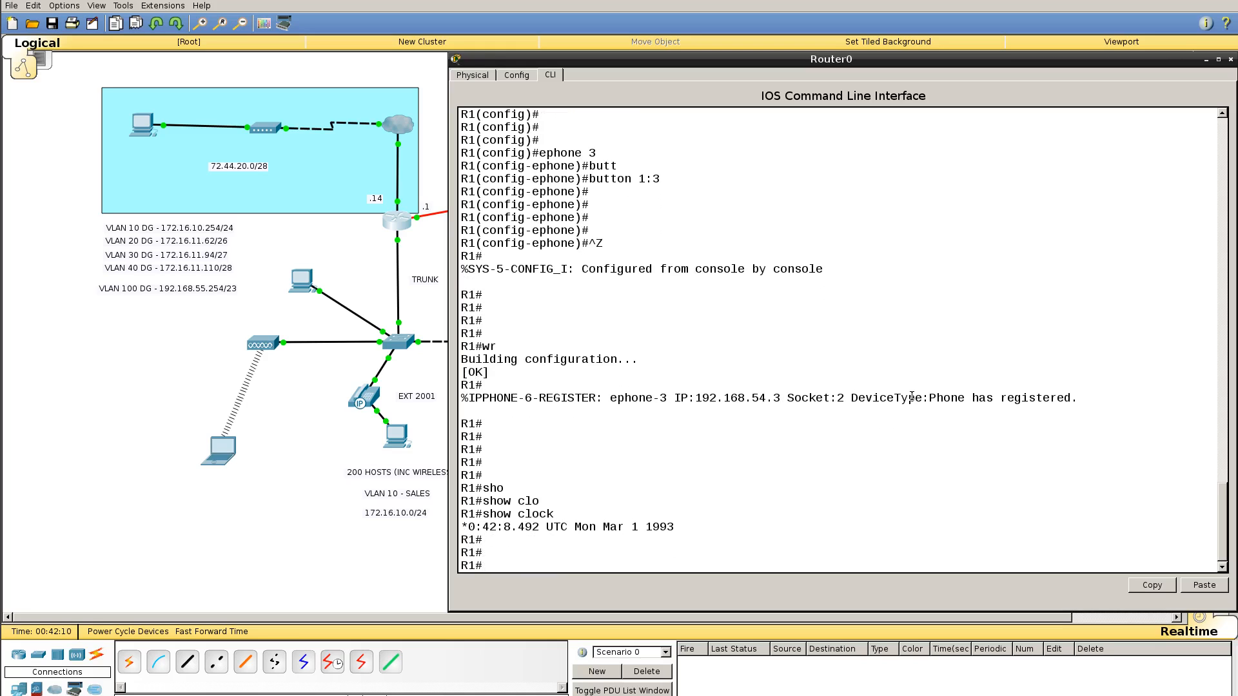
- Set R1's clock to 16:59:00 01 April 2016, checking the expected time format first
text(clo)
key(Tab)
text(set)
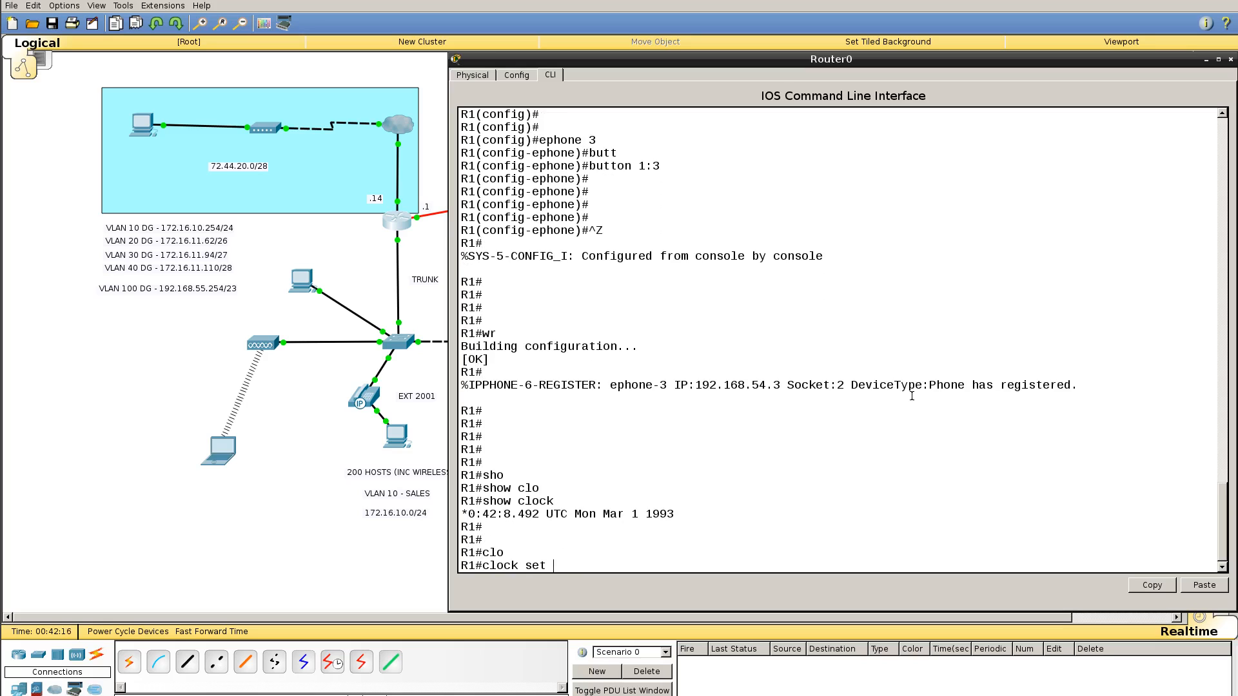
text( ?)
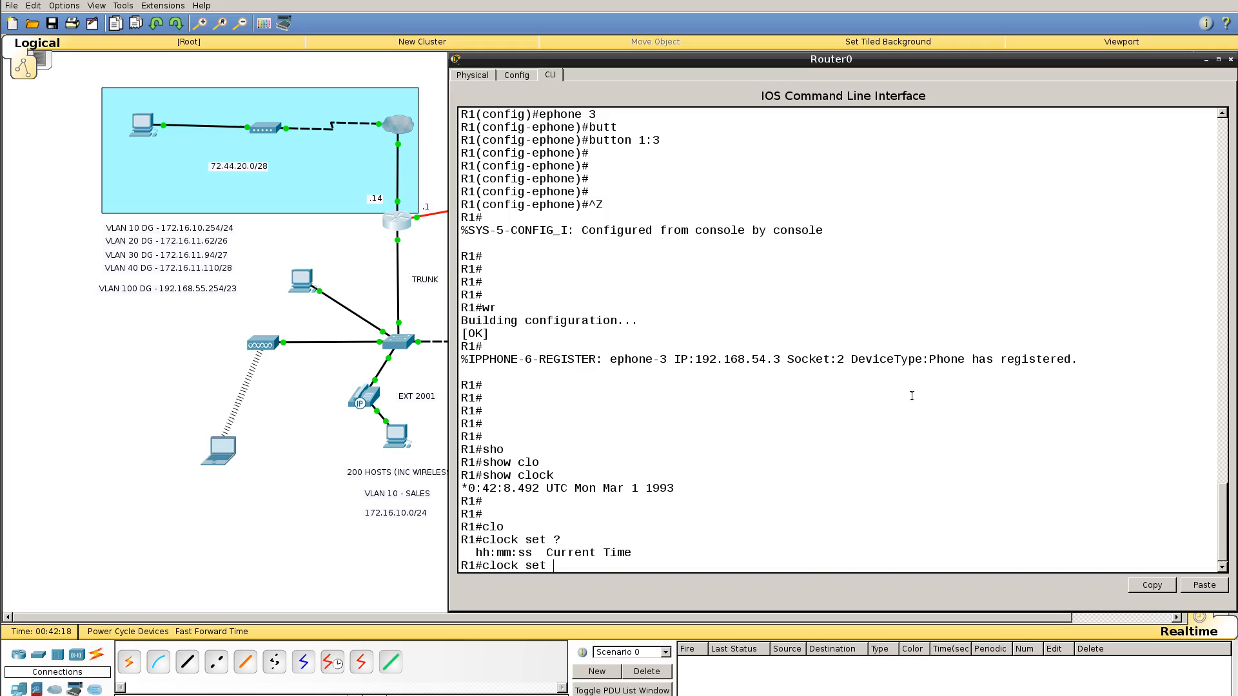
text(16:59:00 01 April 201)
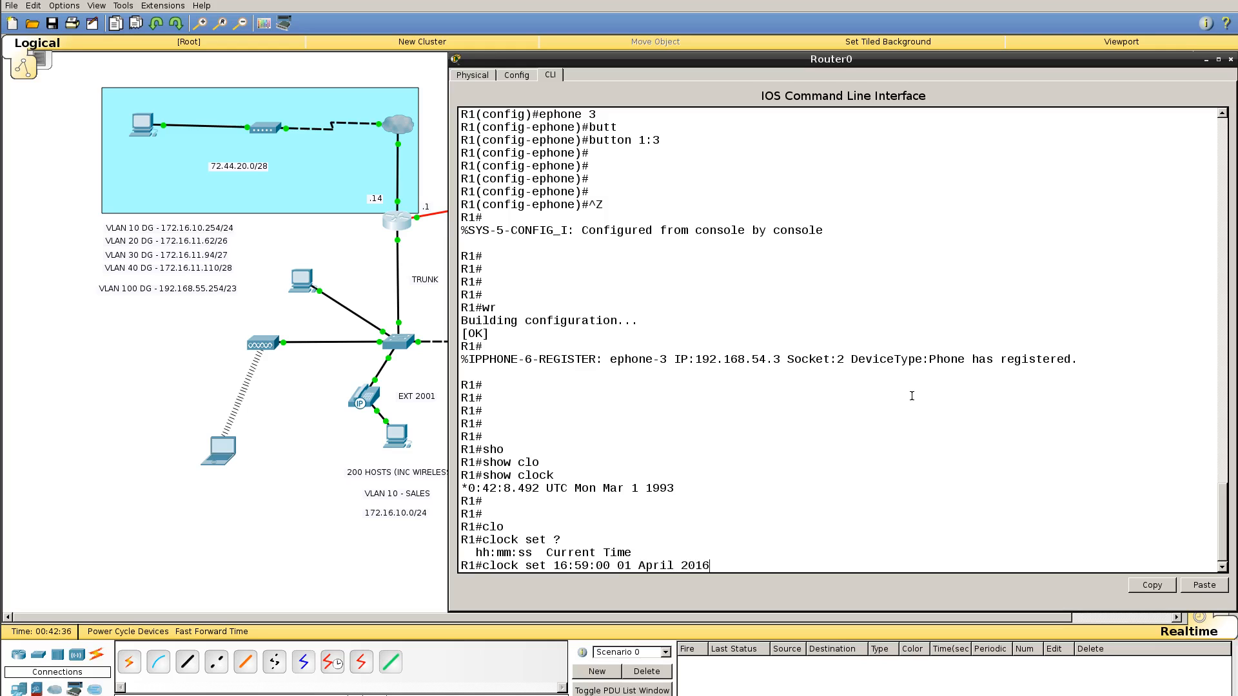
text(6)
key(Return)
key(Return)
key(Return)
key(Return)
key(Return)
key(Return)
key(Return)
key(Return)
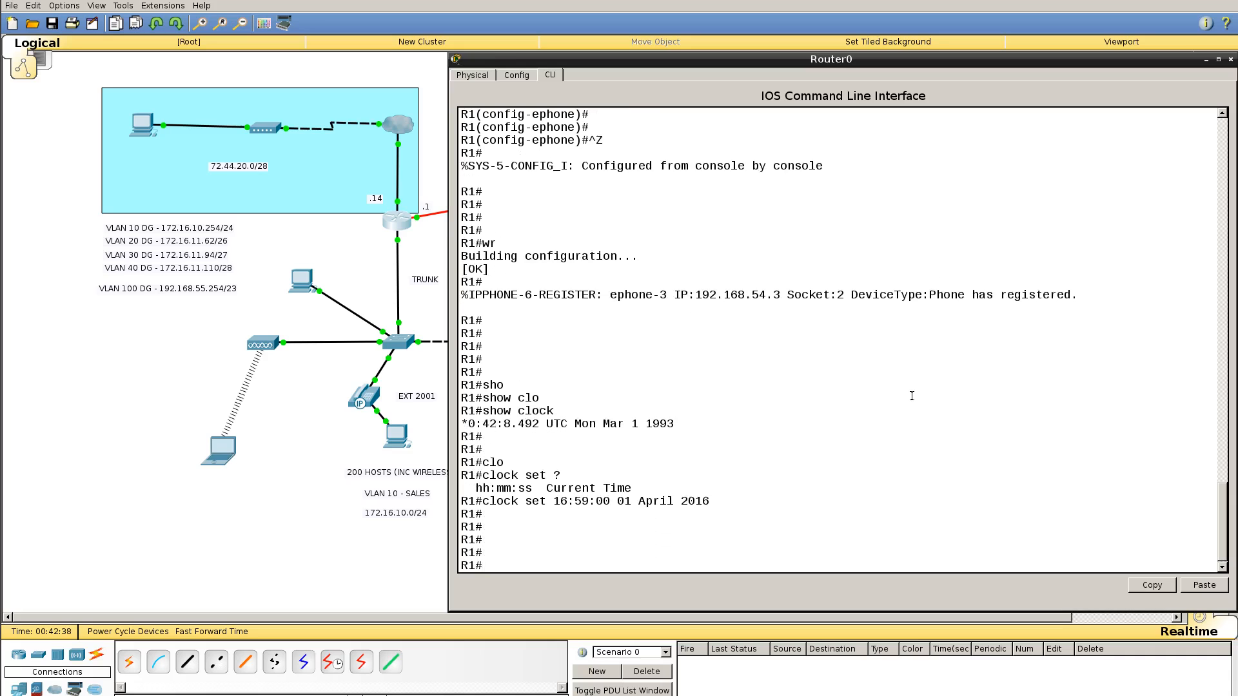
key(Return)
- Show the clock on R1 again to check the new date and time
key(Up)
key(Up)
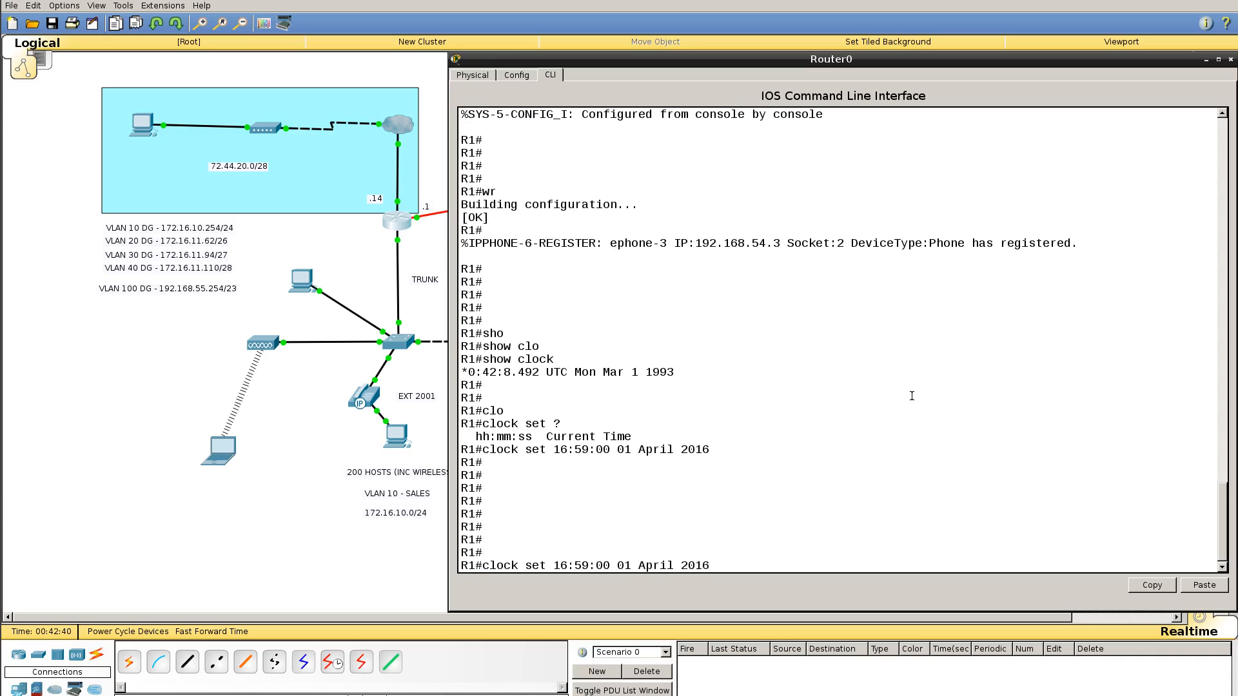
key(Return)
key(Return)
key(Return)
key(Return)
key(Return)
key(Return)
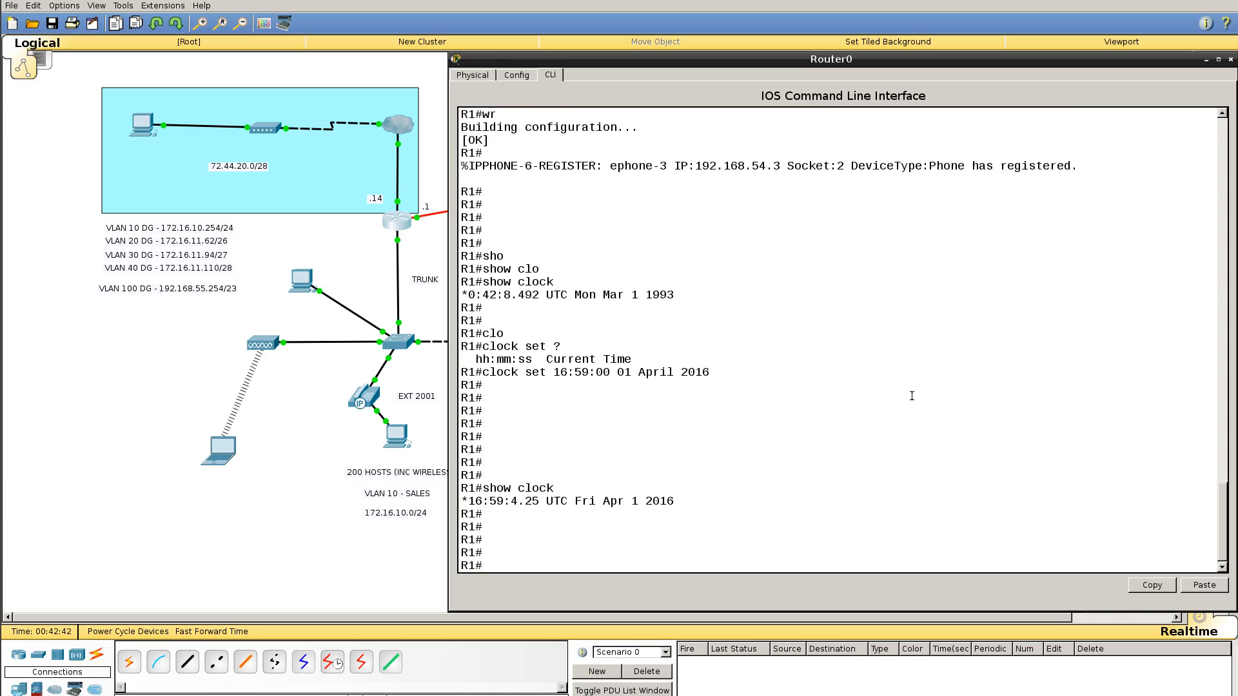
- Generate the phone configuration files with create cnf-files in R1's telephony-service configuration
text(conf t)
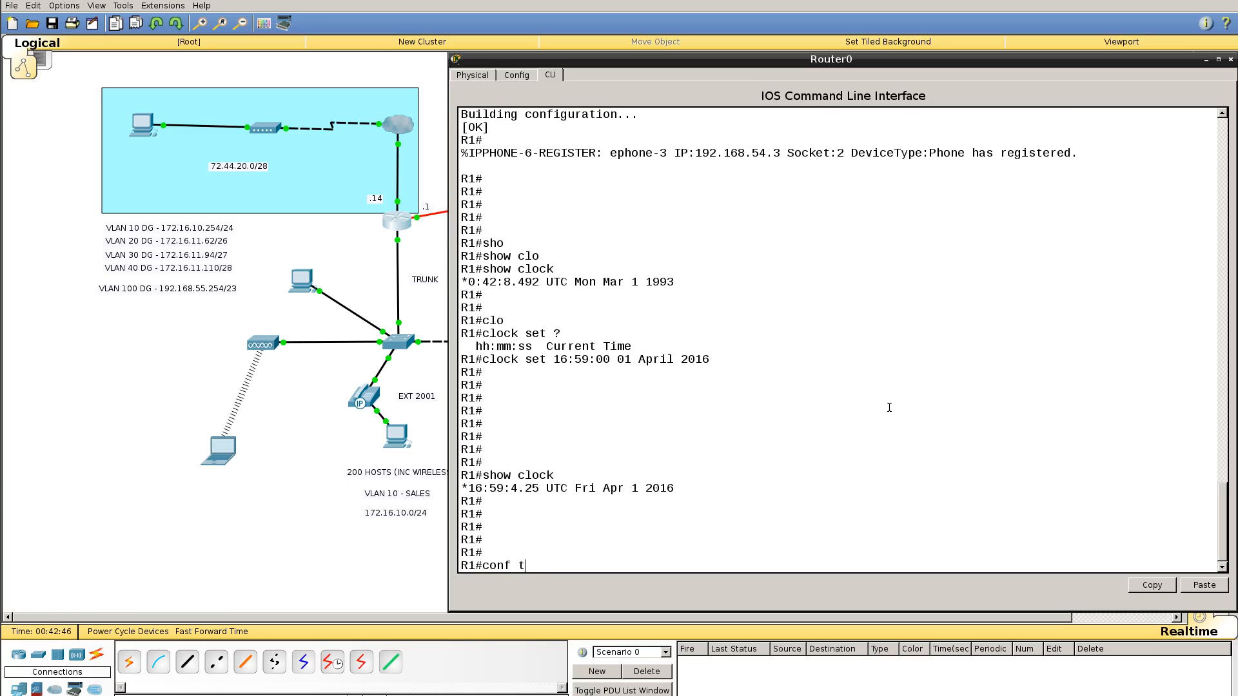
key(Return)
text(tele)
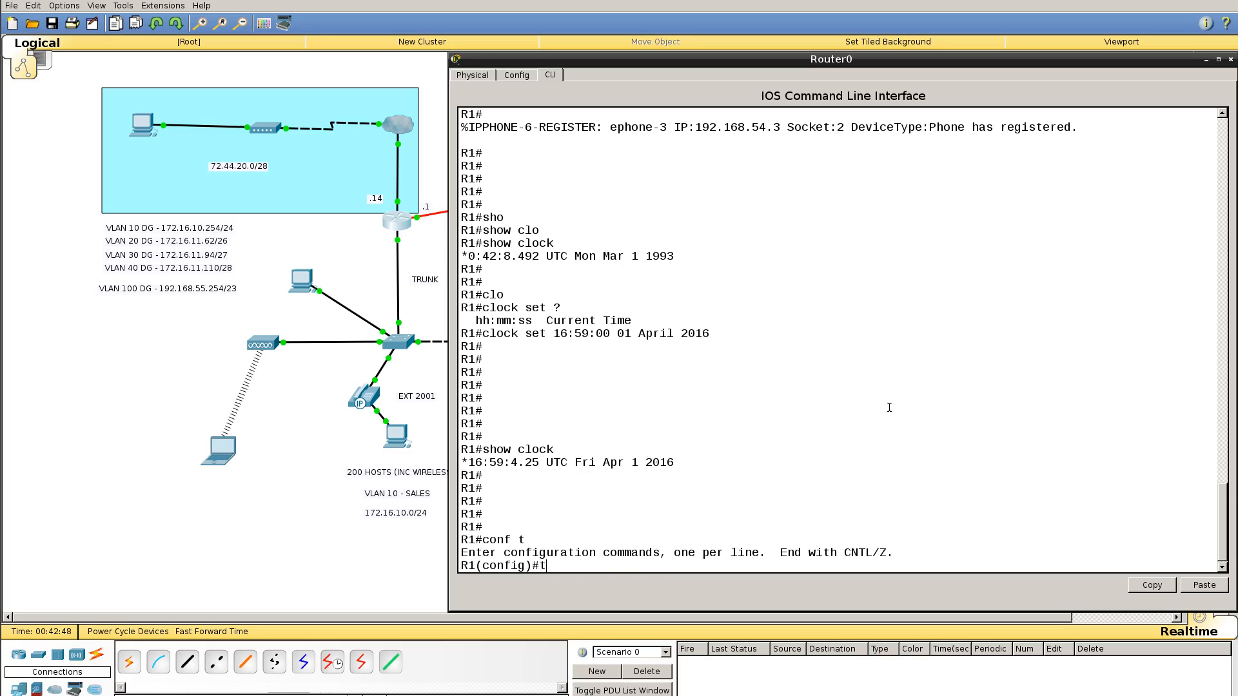
key(Tab)
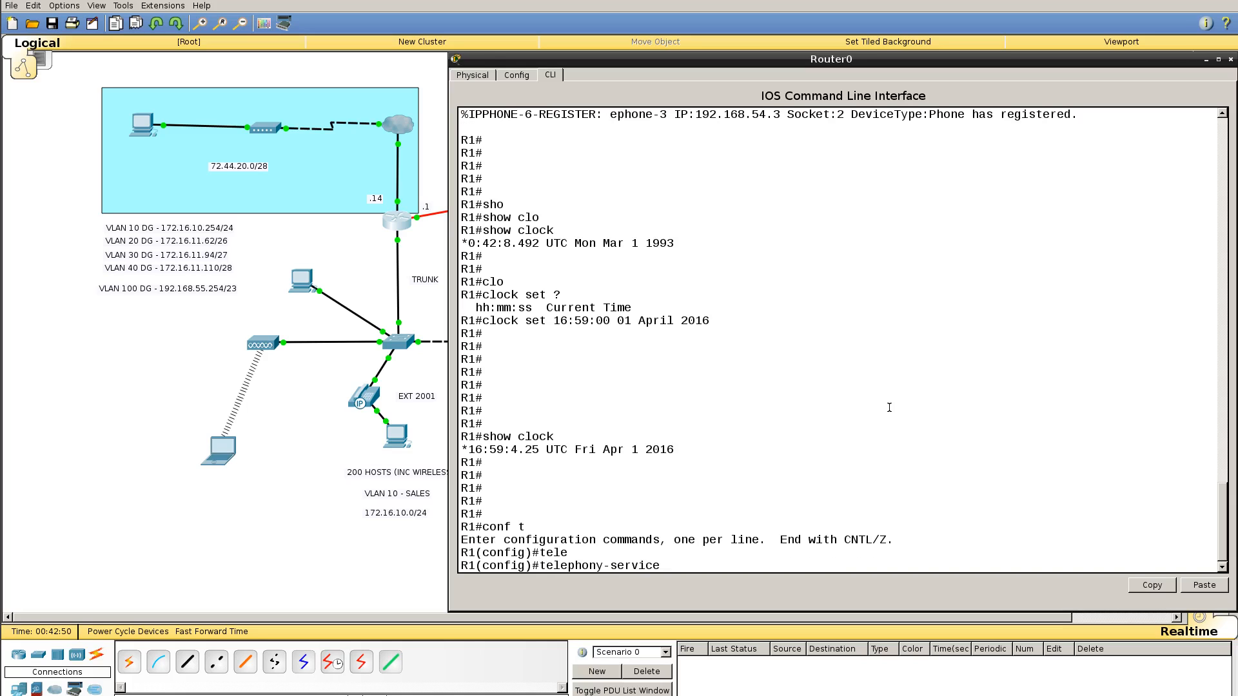
key(Return)
key(Return)
key(Return)
key(Return)
key(Return)
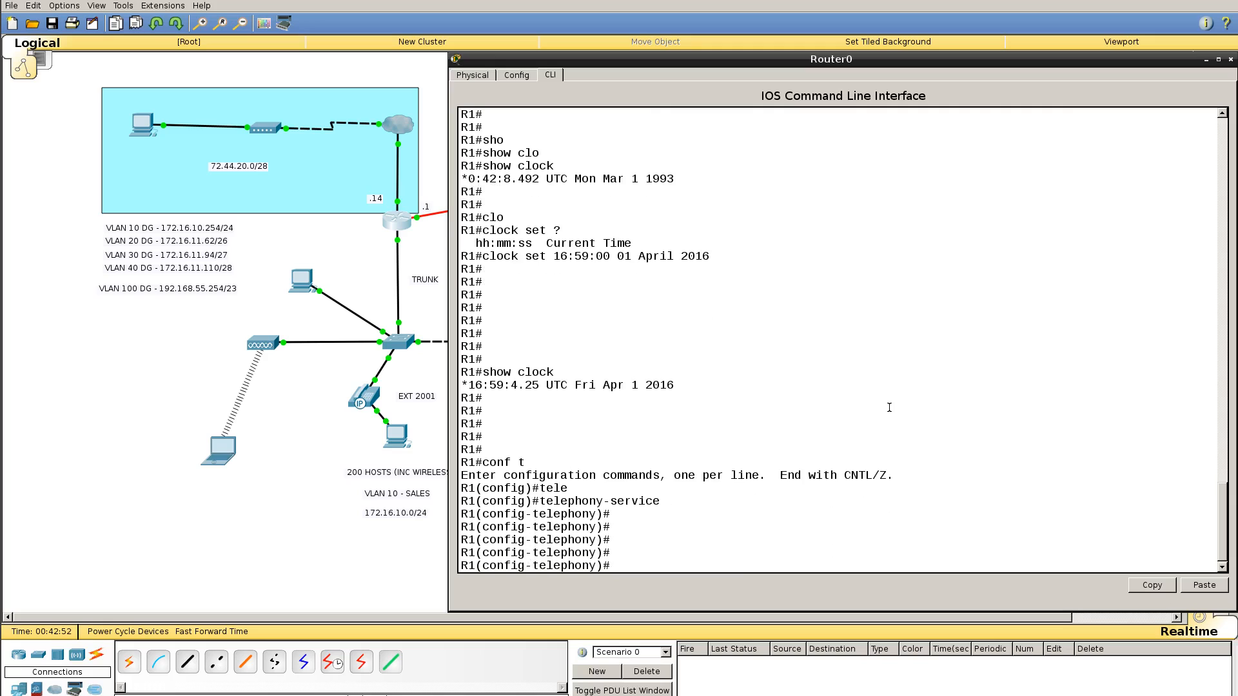
text(crea)
key(Tab)
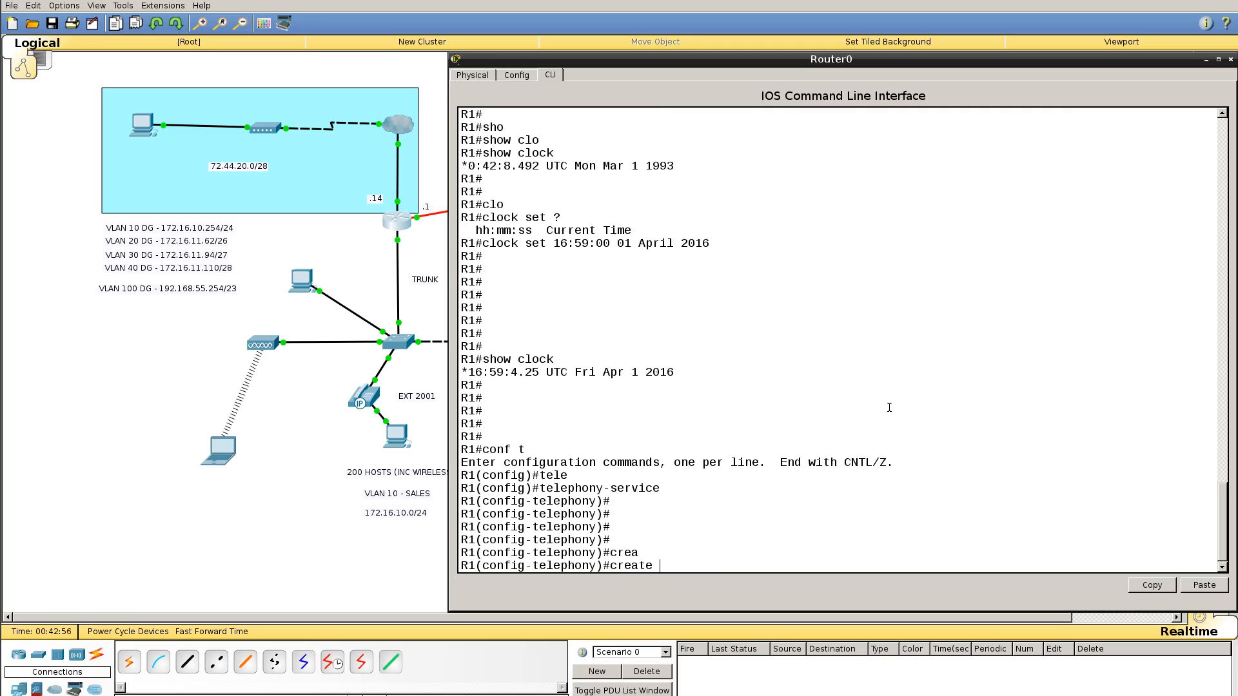
text(c)
key(Tab)
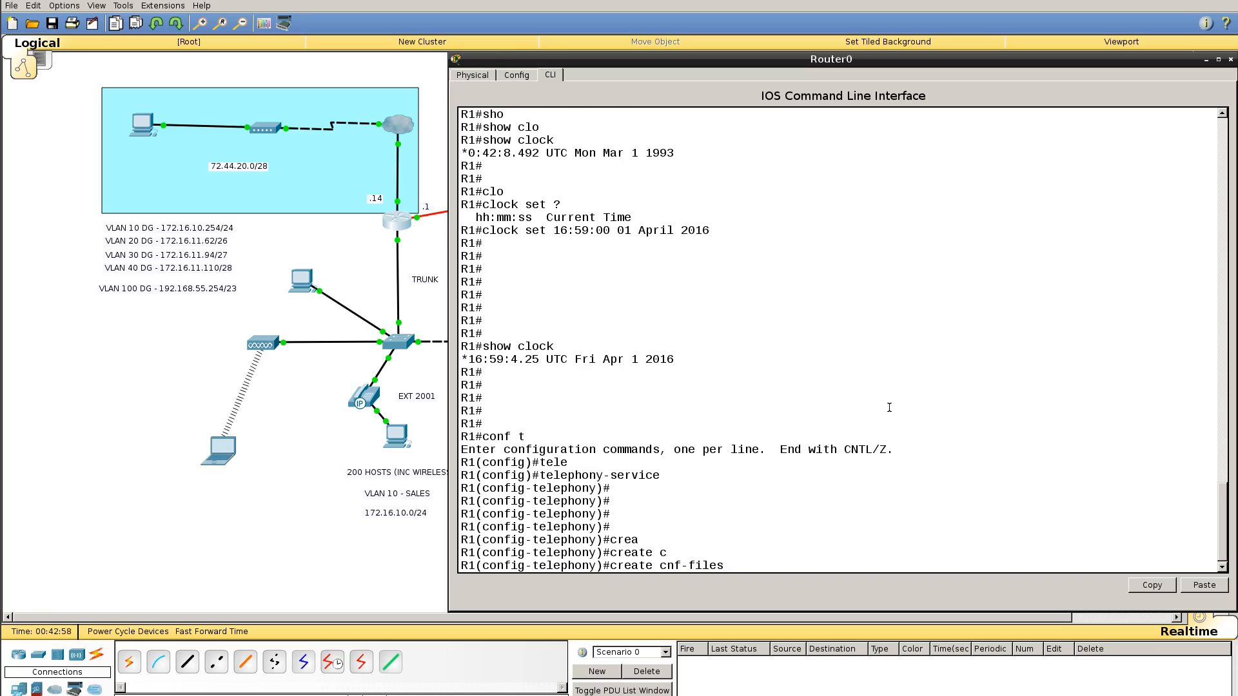
key(Return)
key(Return)
key(Return)
key(Return)
key(Return)
key(Return)
key(Return)
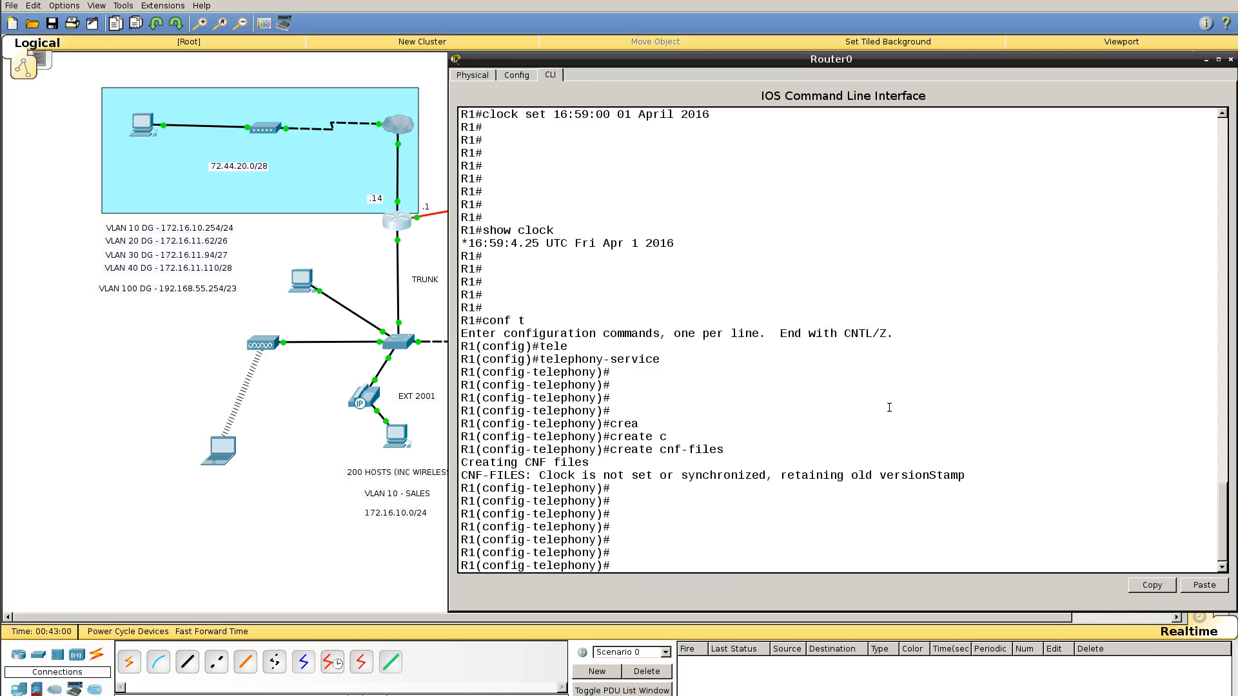
- Leave configuration mode on R1 and save the running configuration with wr
key(ctrl+z)
key(Return)
key(Return)
key(Return)
key(Return)
text(wr)
key(Return)
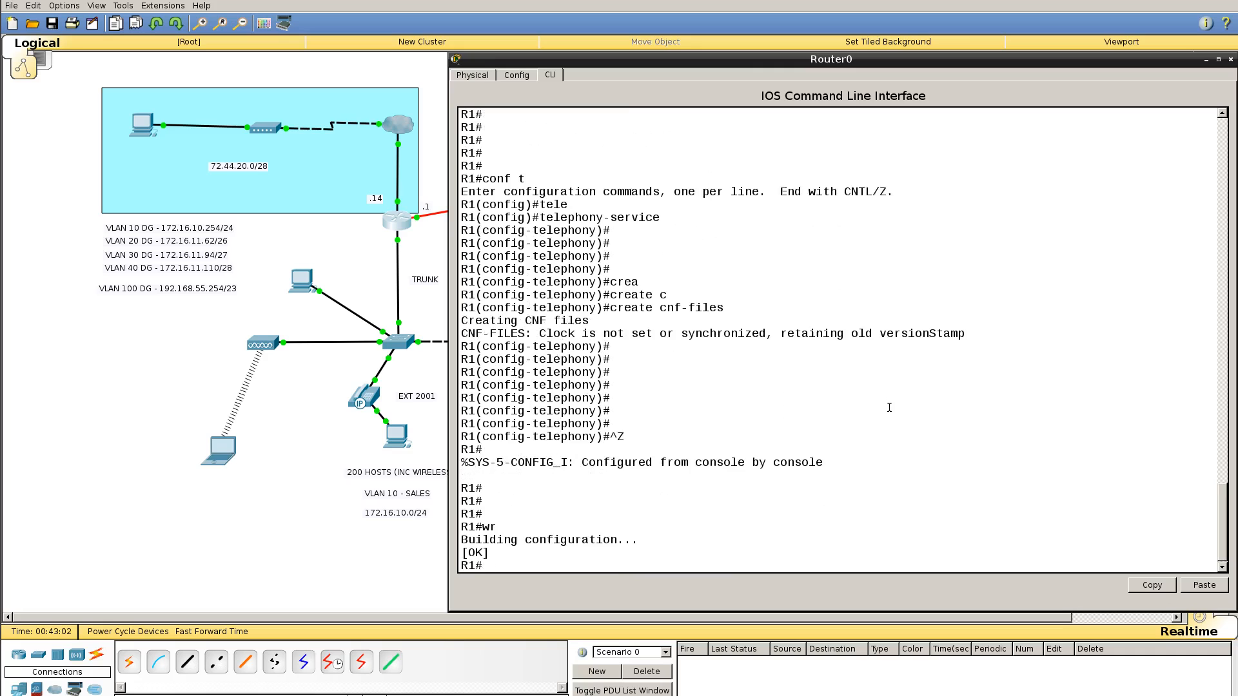
key(Return)
key(Return)
key(Return)
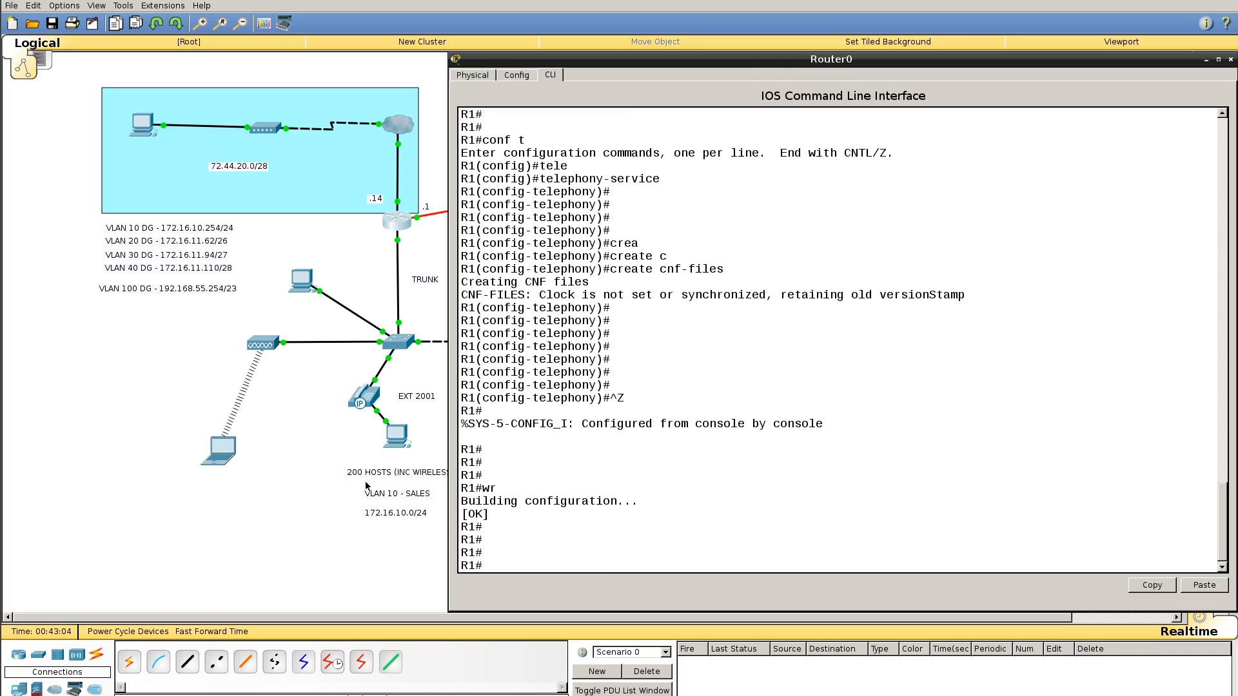
- Open the handset views of the EXT 2001 and EXT 2002 phones side by side to check their displayed date and time
click(254, 527)
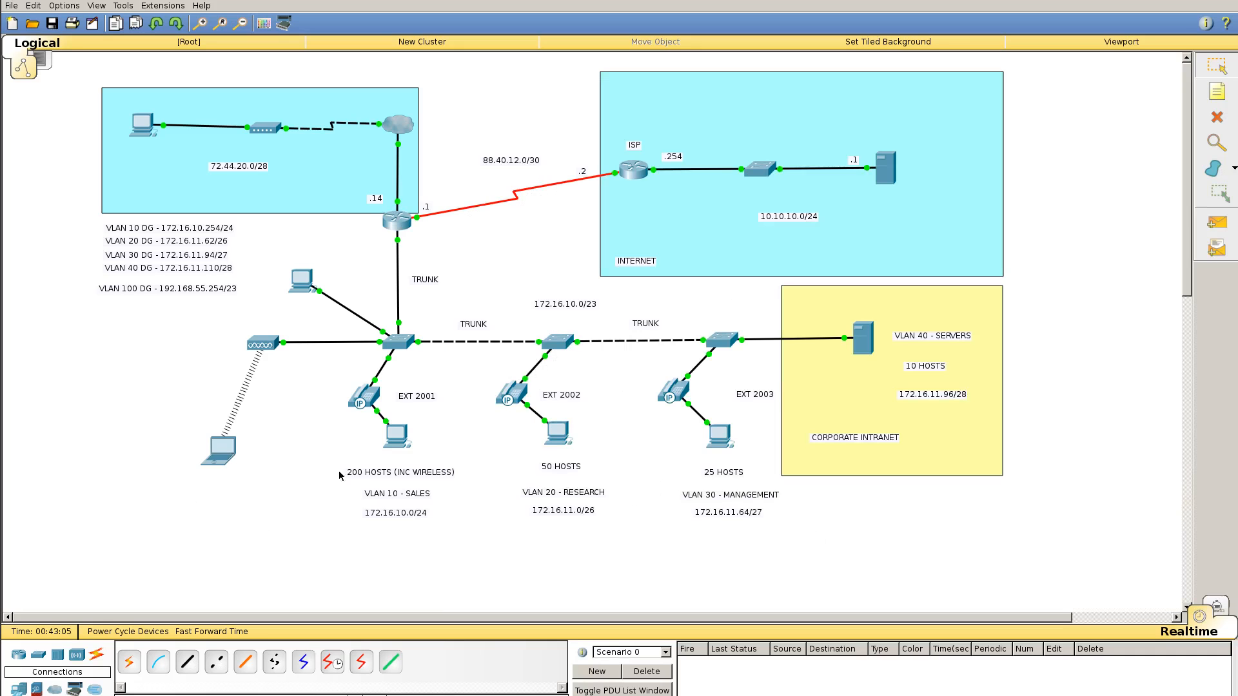
click(365, 396)
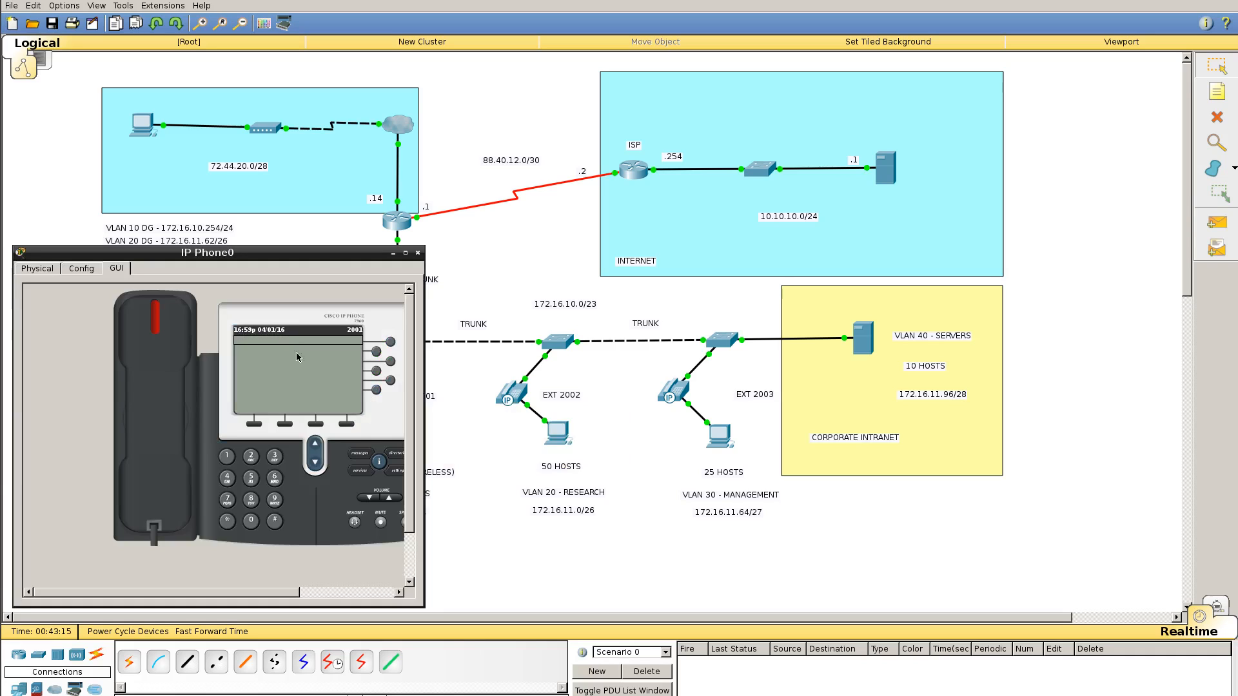
click(517, 396)
drag(666, 253, 778, 253)
key(alt+Tab)
key(alt+Tab)
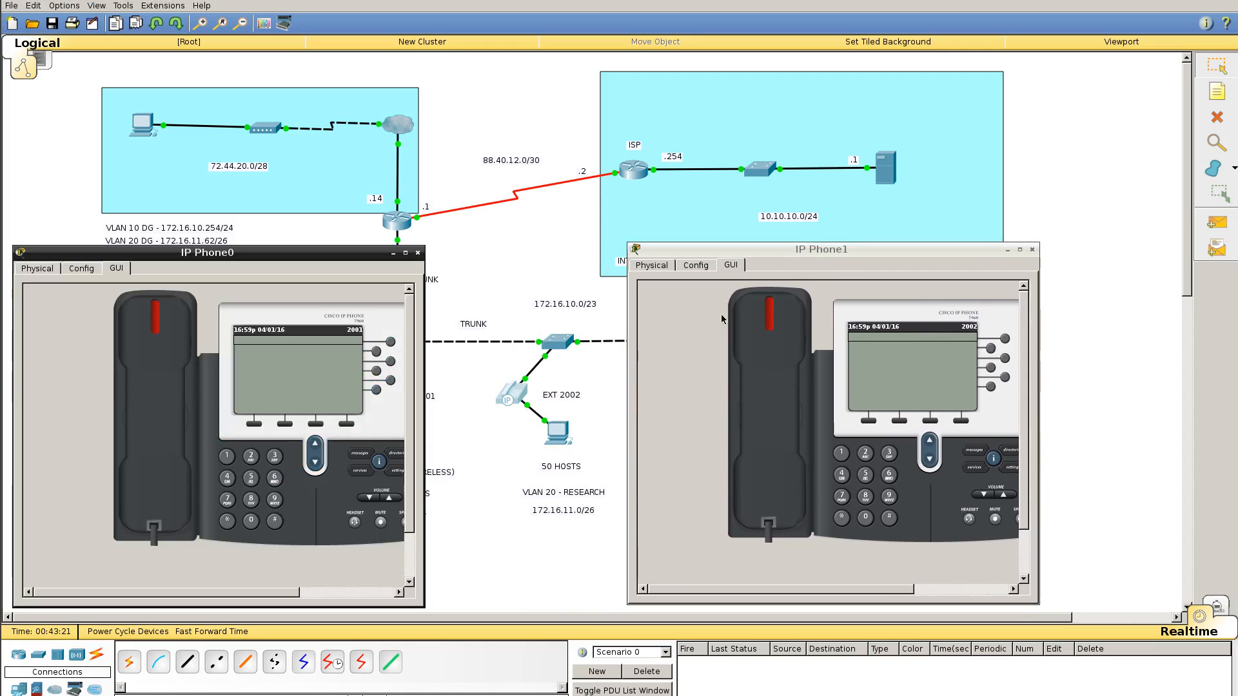
- Test a call from the EXT 2002 phone to 2001, answering it, hanging up both handsets and closing the phones
click(865, 454)
click(867, 518)
click(866, 517)
click(842, 453)
click(748, 465)
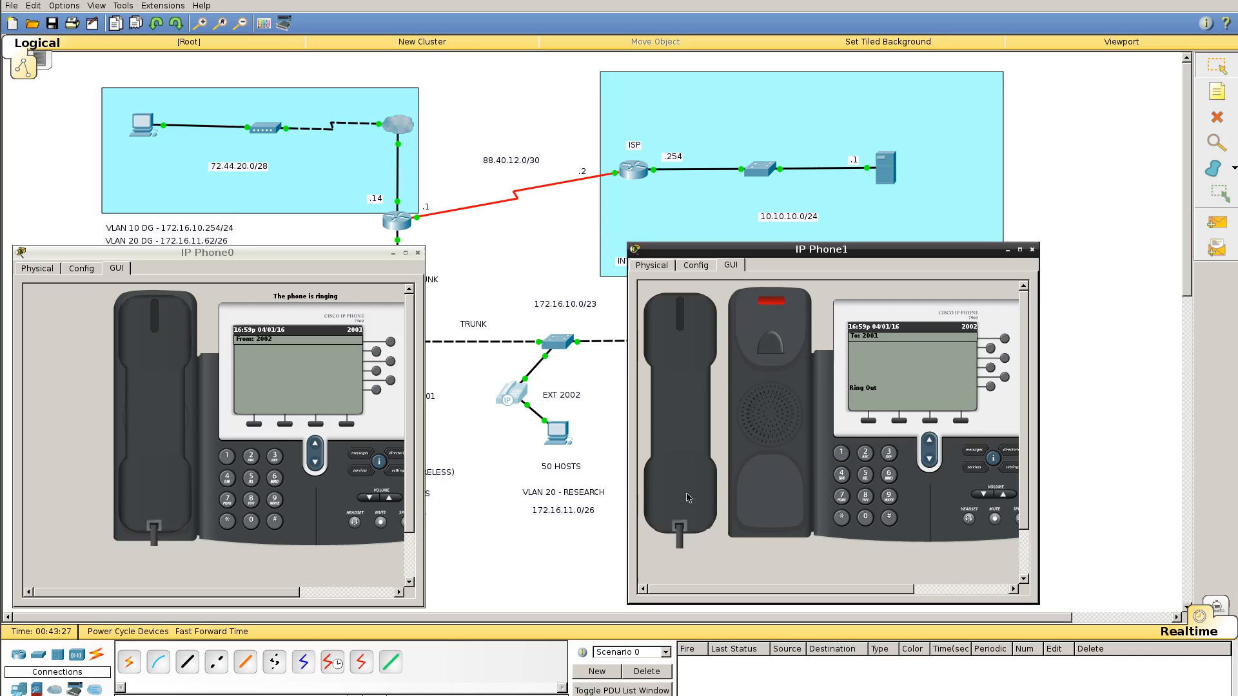
click(149, 361)
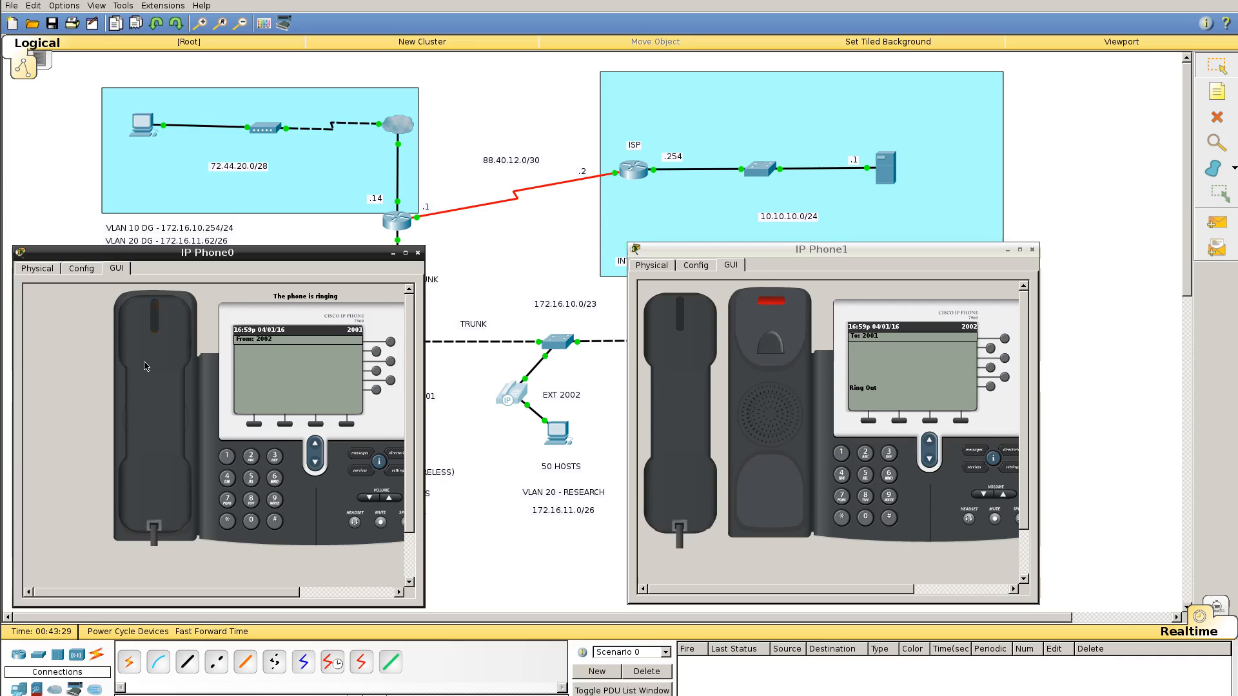
click(63, 437)
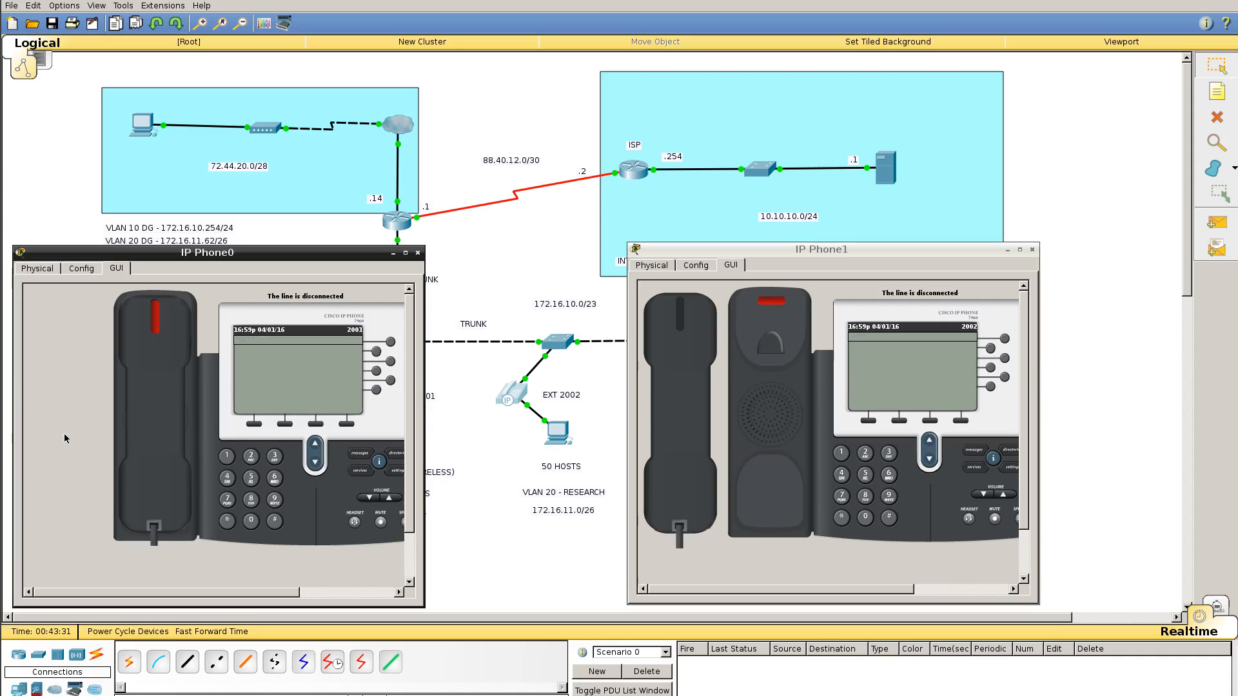
click(677, 415)
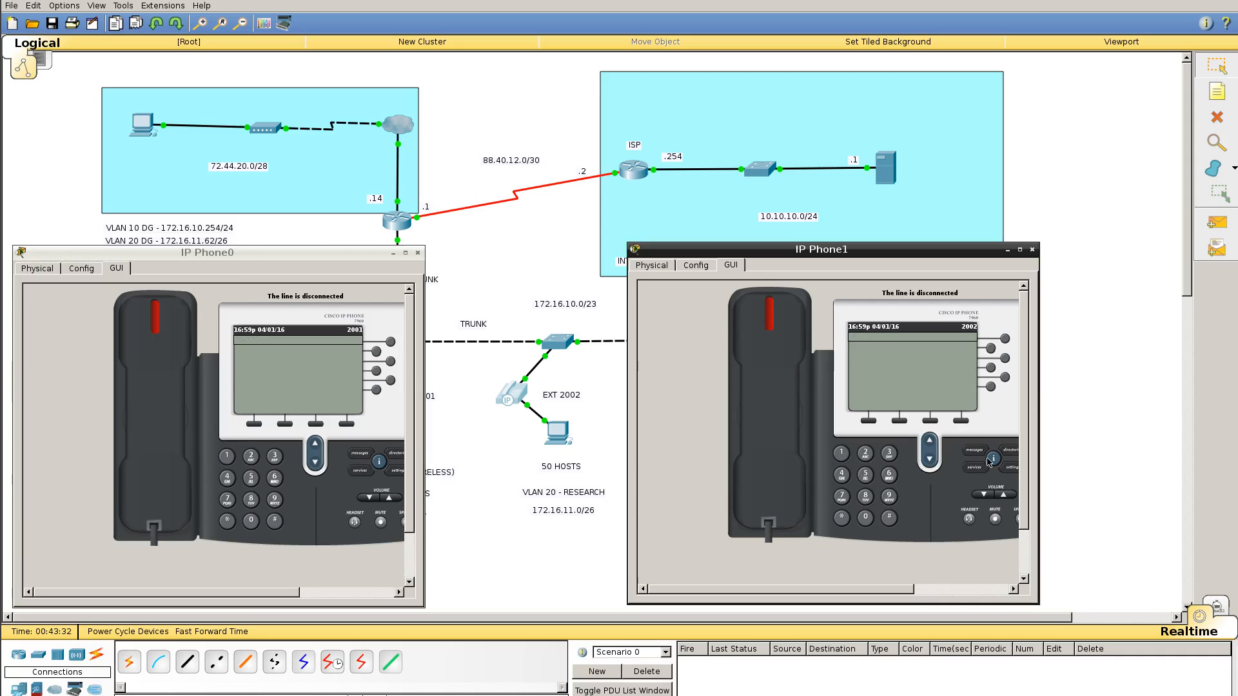
click(1086, 405)
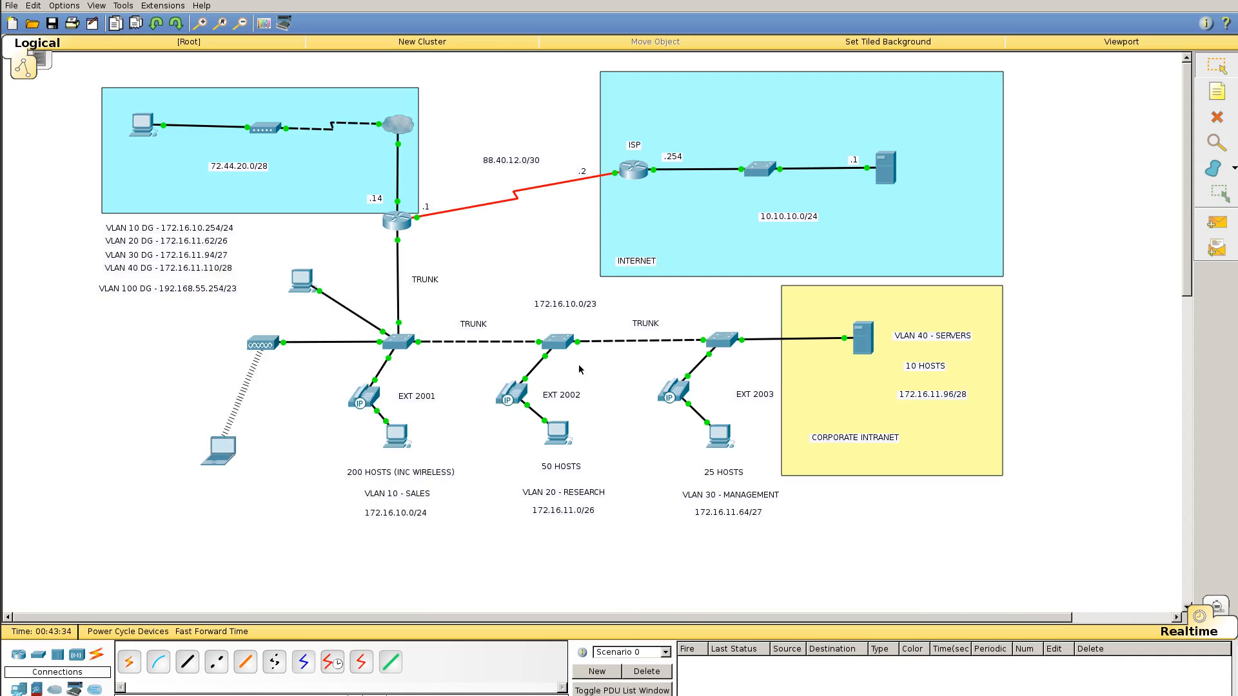
- Display R1's running configuration and examine the VOICE_POOL DHCP pool settings
click(400, 219)
text(sh run)
key(Return)
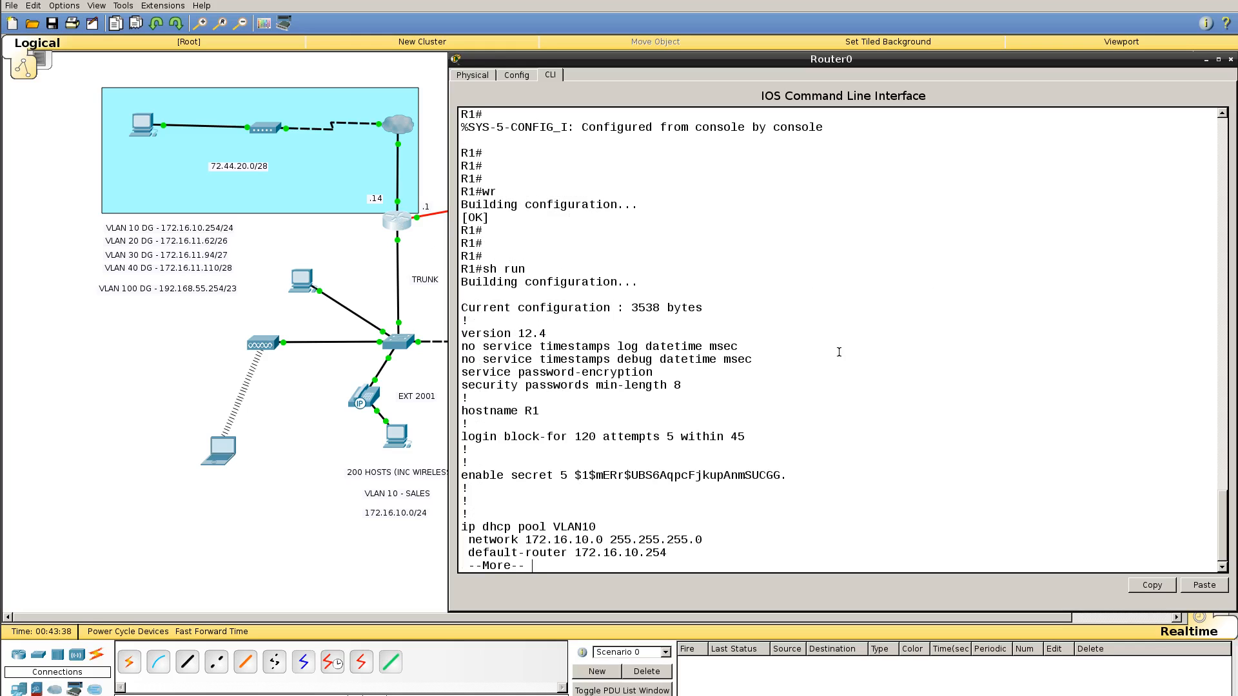
key(space)
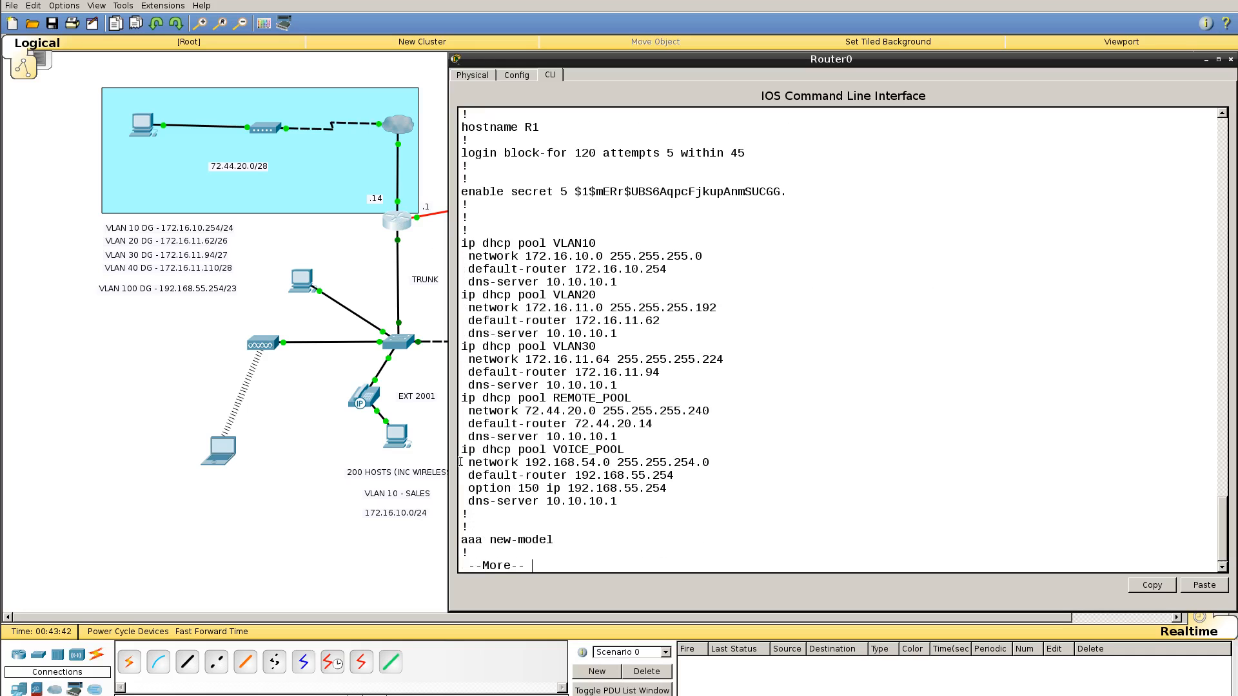
drag(462, 449, 618, 502)
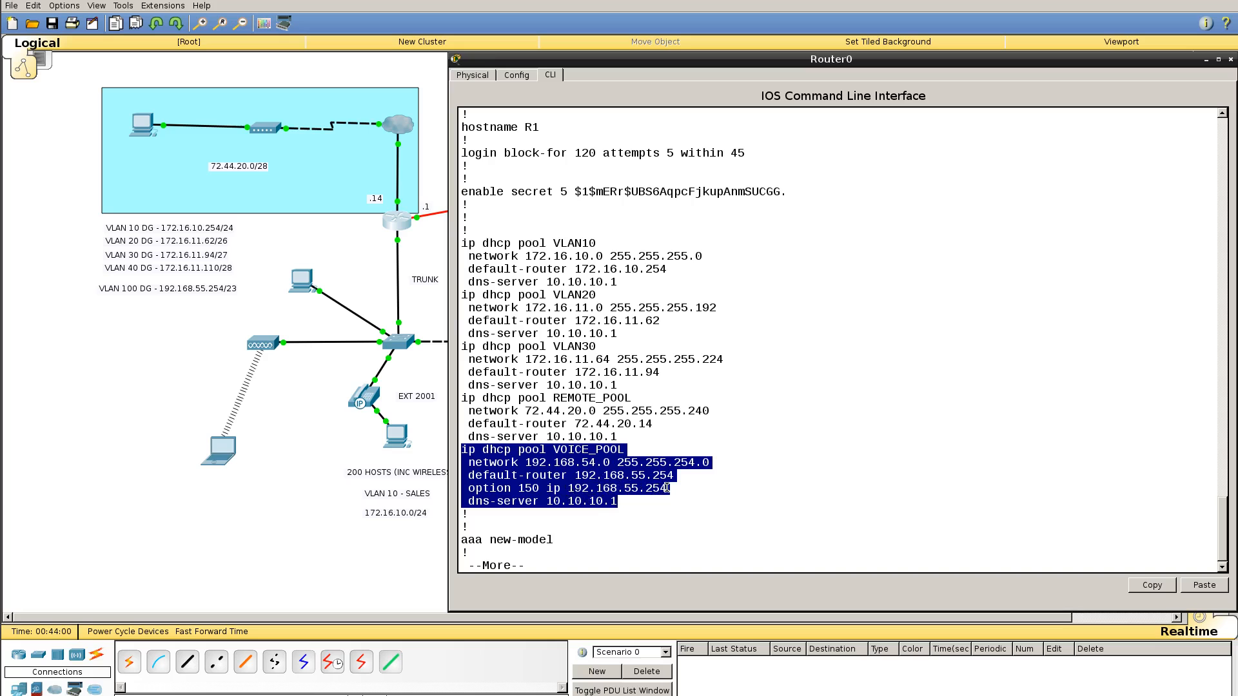
- Page through R1's running configuration to the telephony-service, ephone-dn and ephone sections
key(space)
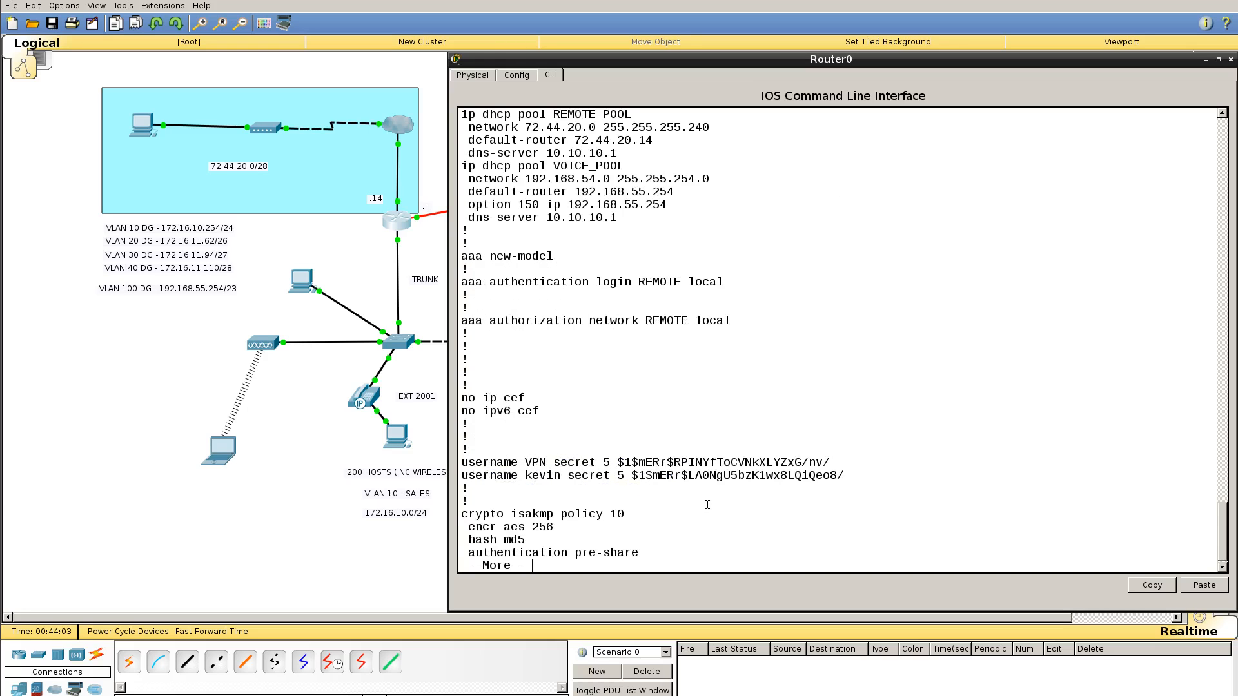
key(space)
key(space)
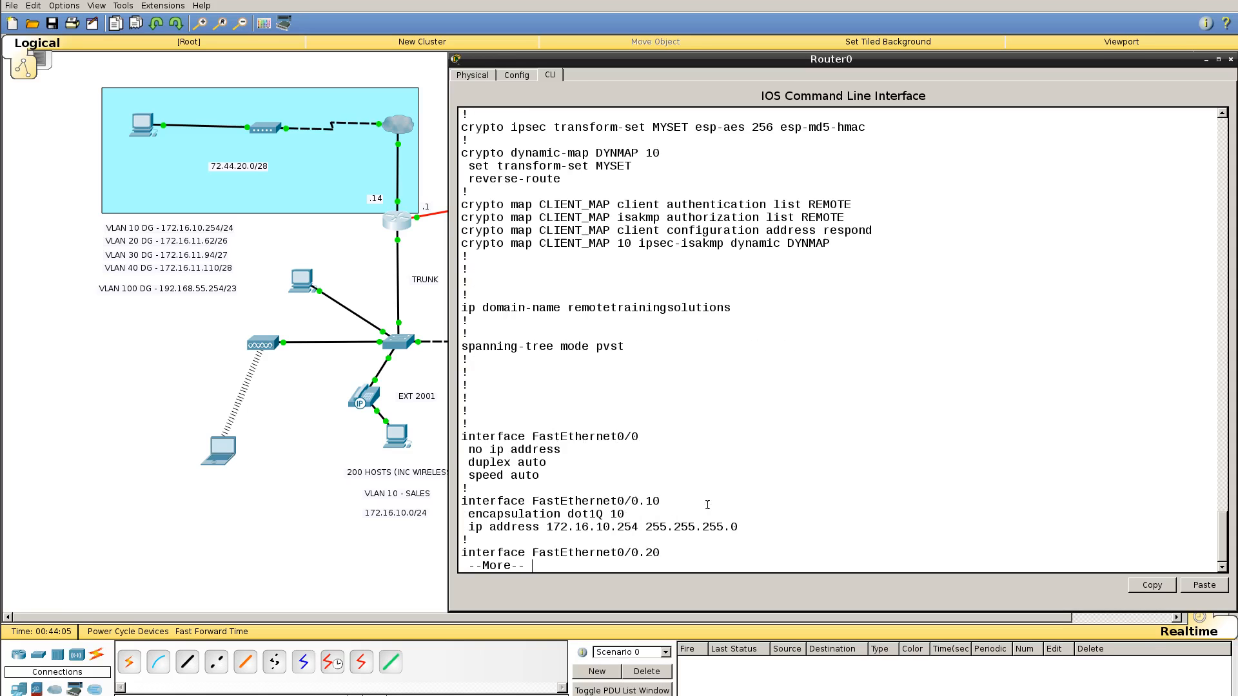
key(space)
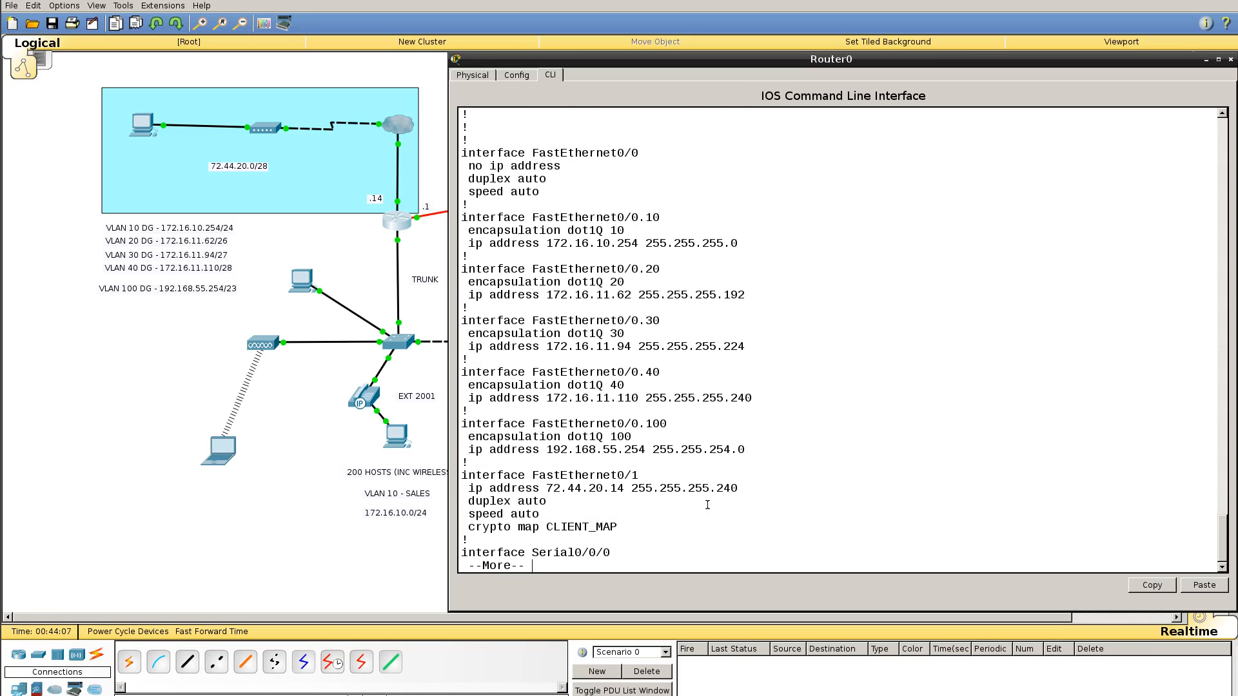
key(space)
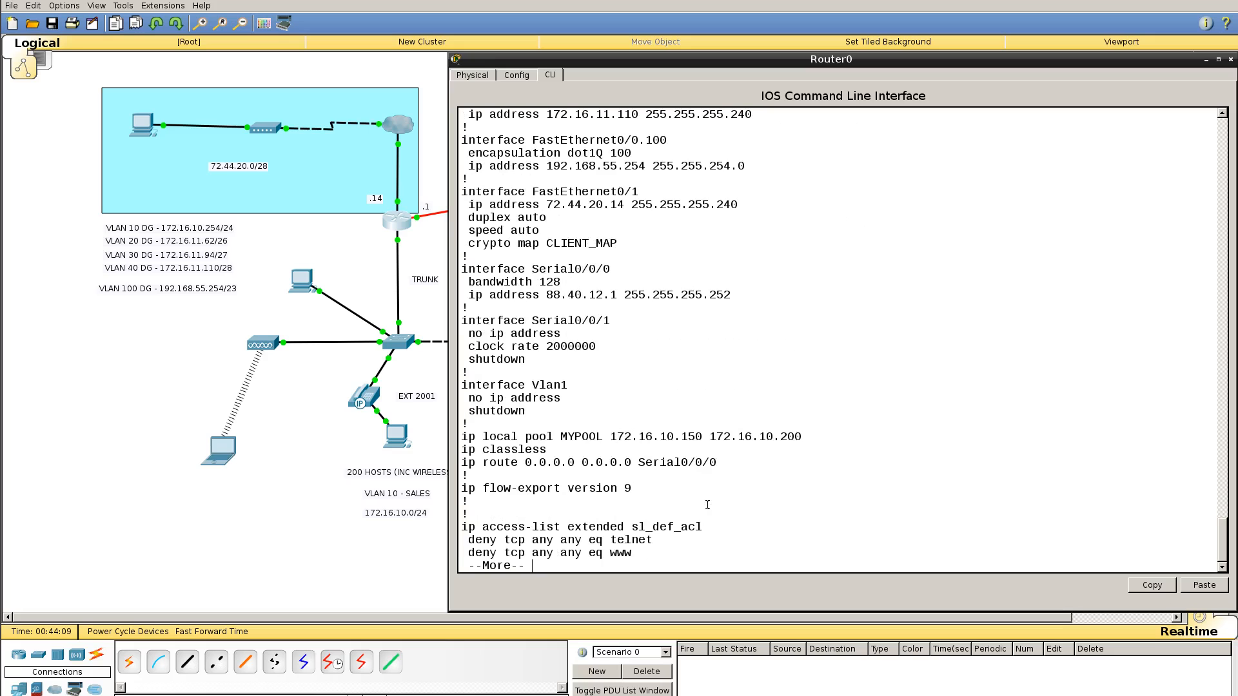
key(space)
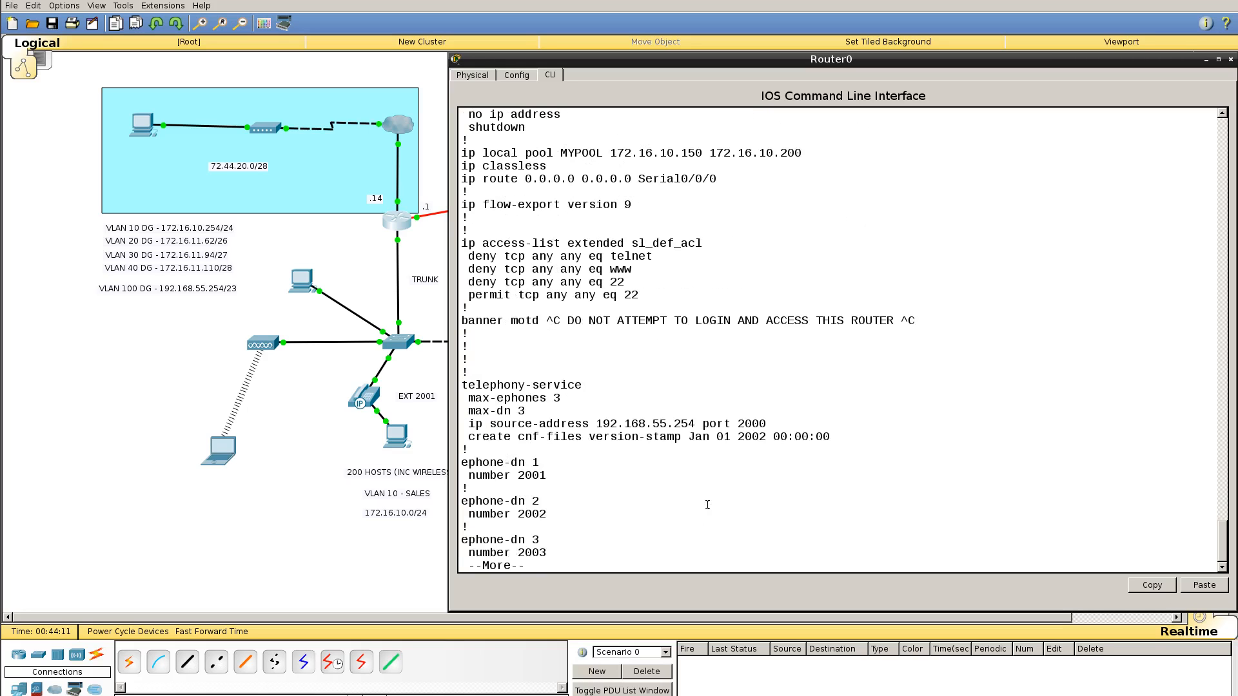
key(Return)
key(Return)
key(Return)
key(Return)
key(Return)
key(Return)
key(Return)
key(Return)
key(Return)
key(Return)
key(Return)
key(Return)
key(Return)
key(Return)
key(Return)
key(Return)
key(Return)
key(Return)
key(Return)
key(Return)
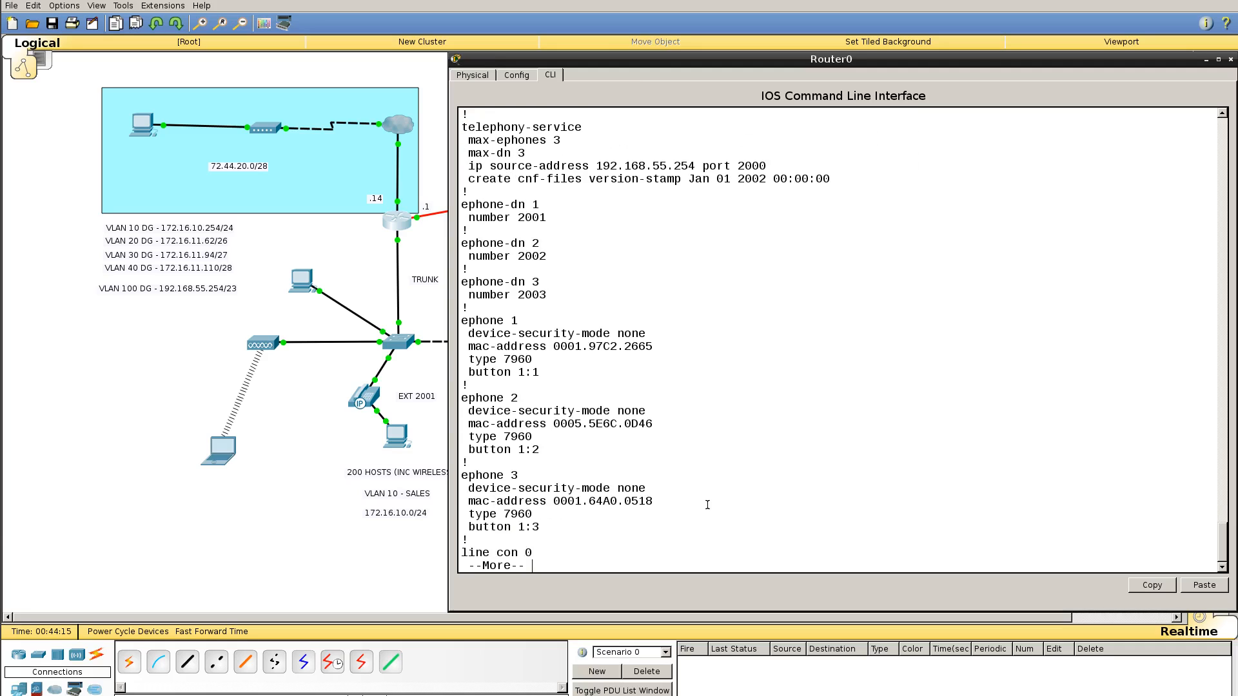
key(Return)
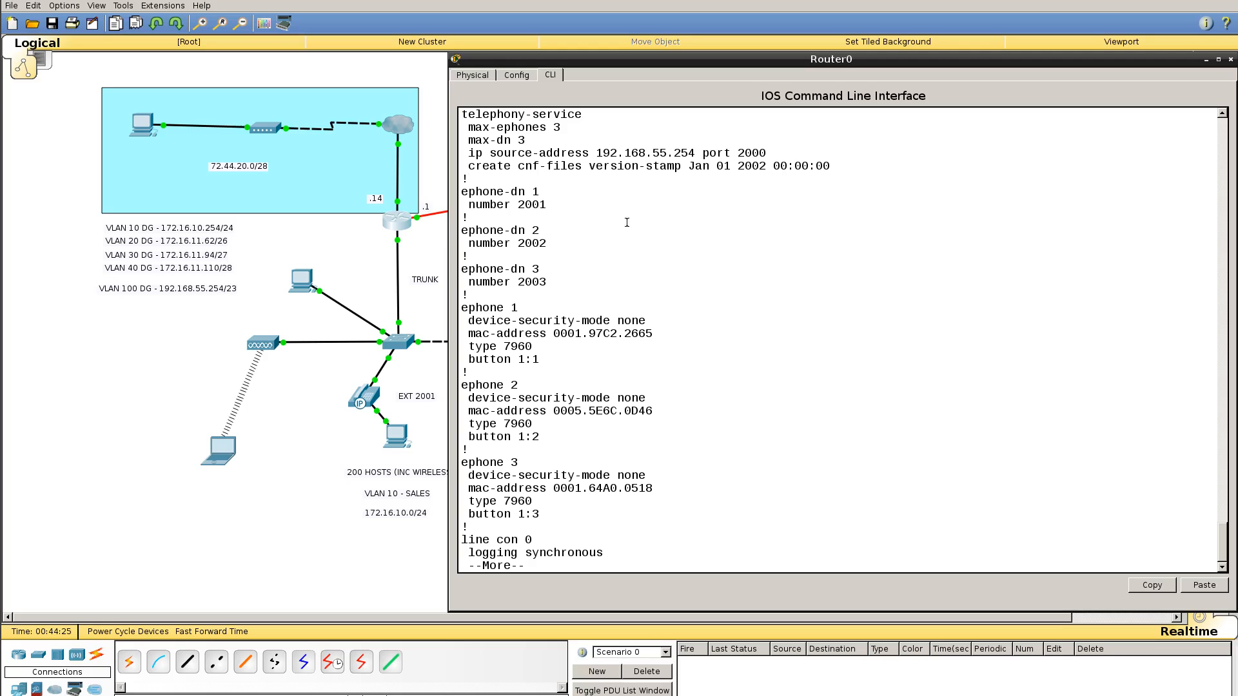
- Examine the telephony source address and port, extension numbers, phone MAC addresses and button assignments, and finish the listing
drag(596, 153, 697, 153)
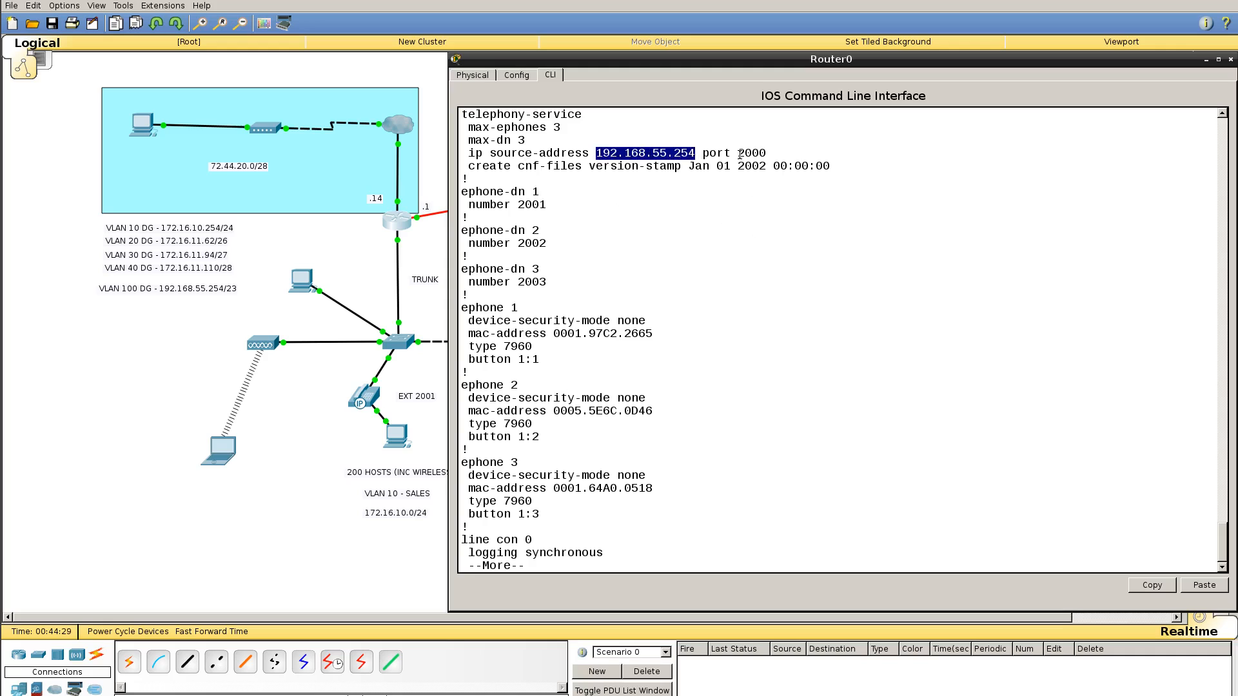
drag(739, 155, 768, 155)
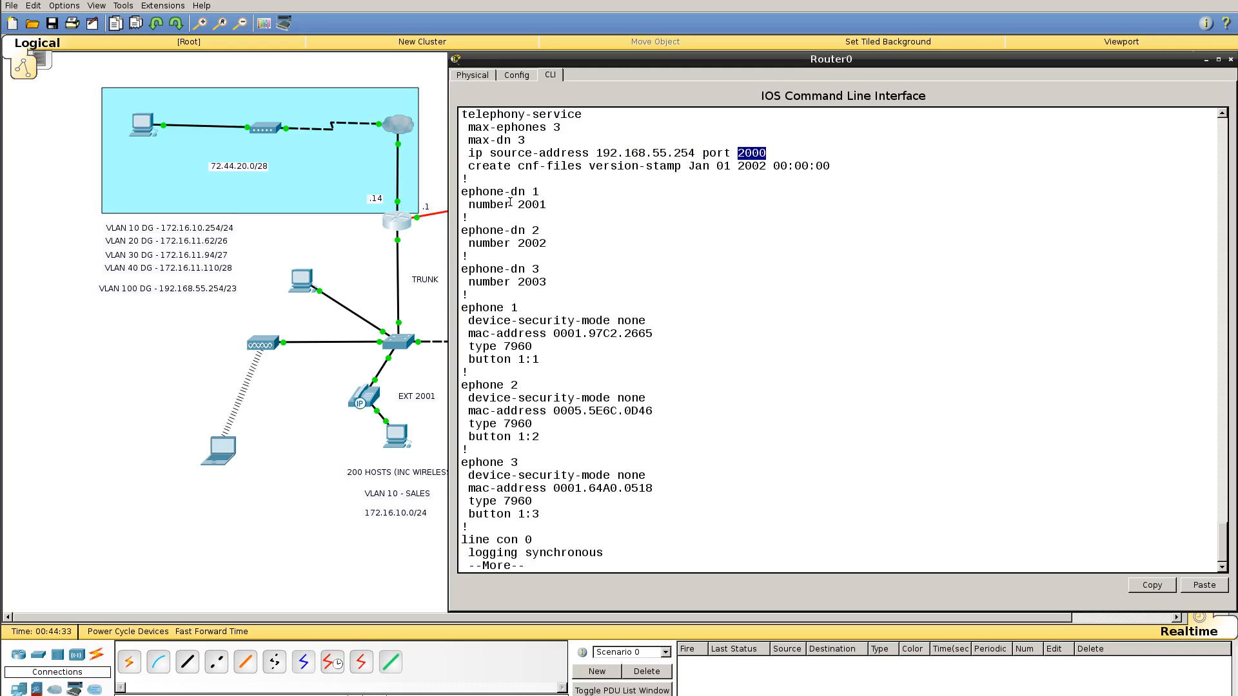
drag(518, 205, 547, 243)
drag(518, 282, 547, 282)
click(571, 371)
drag(554, 333, 653, 334)
drag(554, 410, 651, 408)
drag(550, 488, 653, 488)
click(729, 505)
double_click(521, 358)
double_click(536, 359)
drag(521, 207, 549, 206)
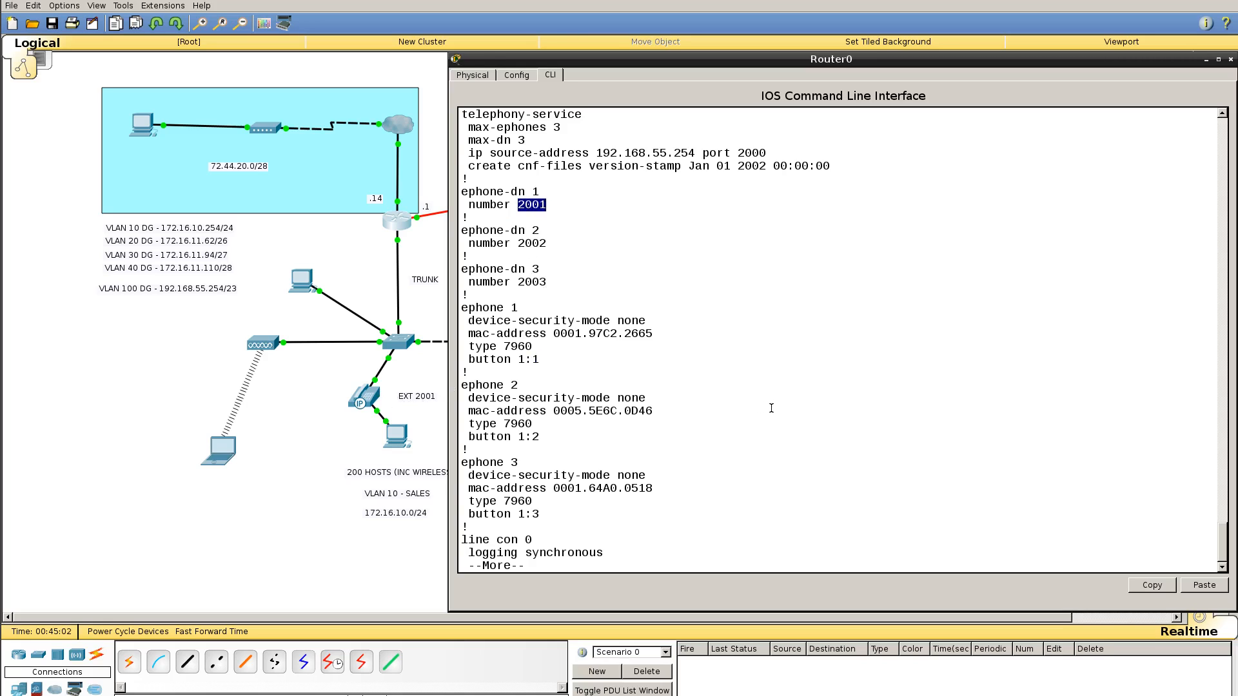
key(space)
key(Return)
key(Return)
key(Return)
key(Return)
key(Return)
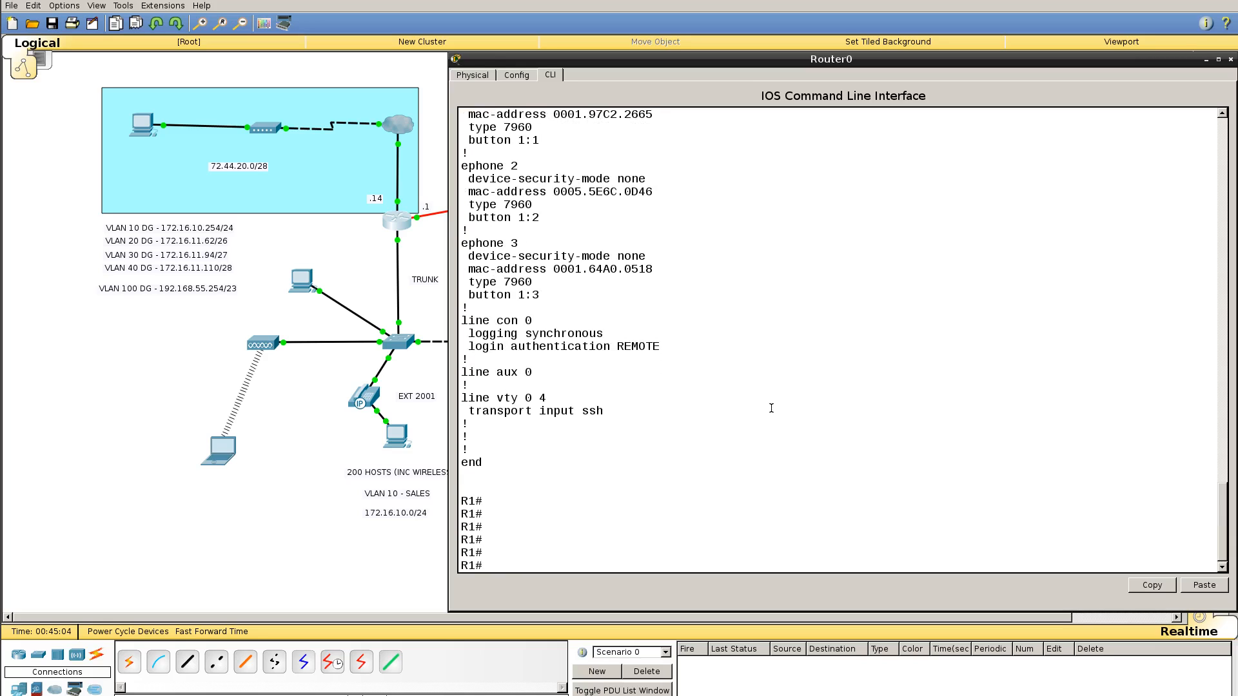